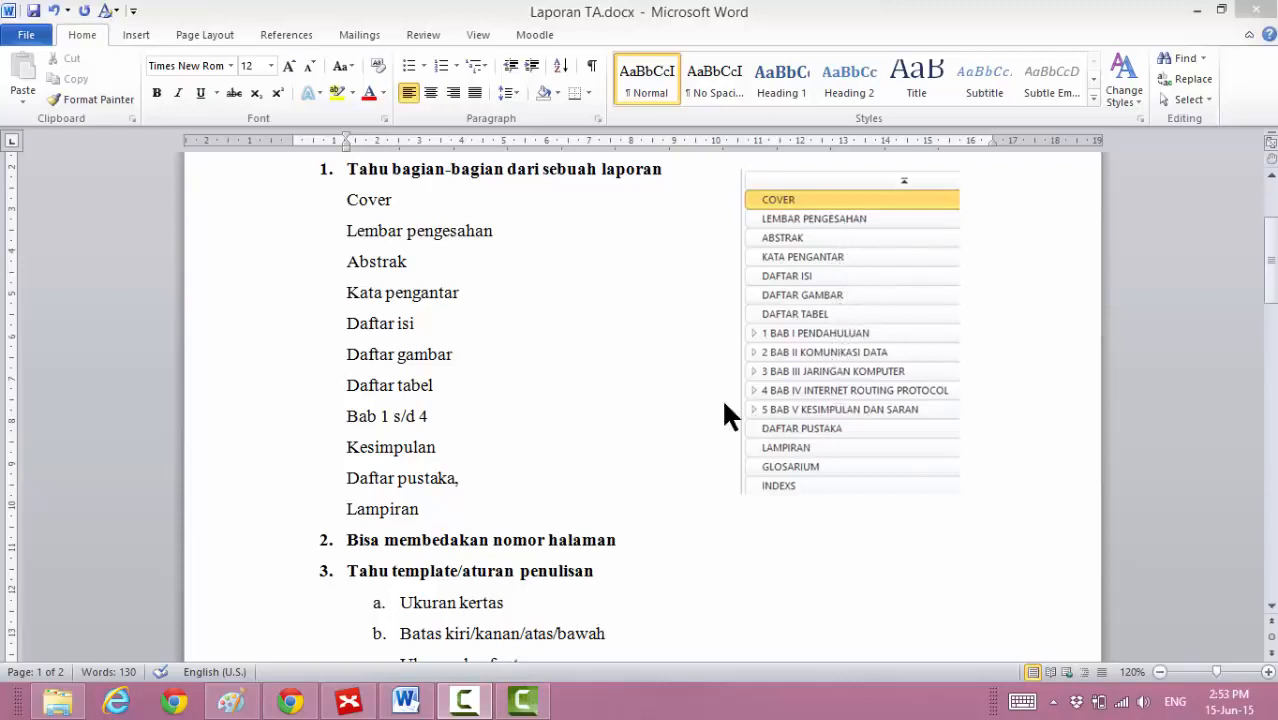
Move the list of report parts from Cover through Lampiran out of item 1 to below item 12.
left_click(392, 255)
left_click(345, 206)
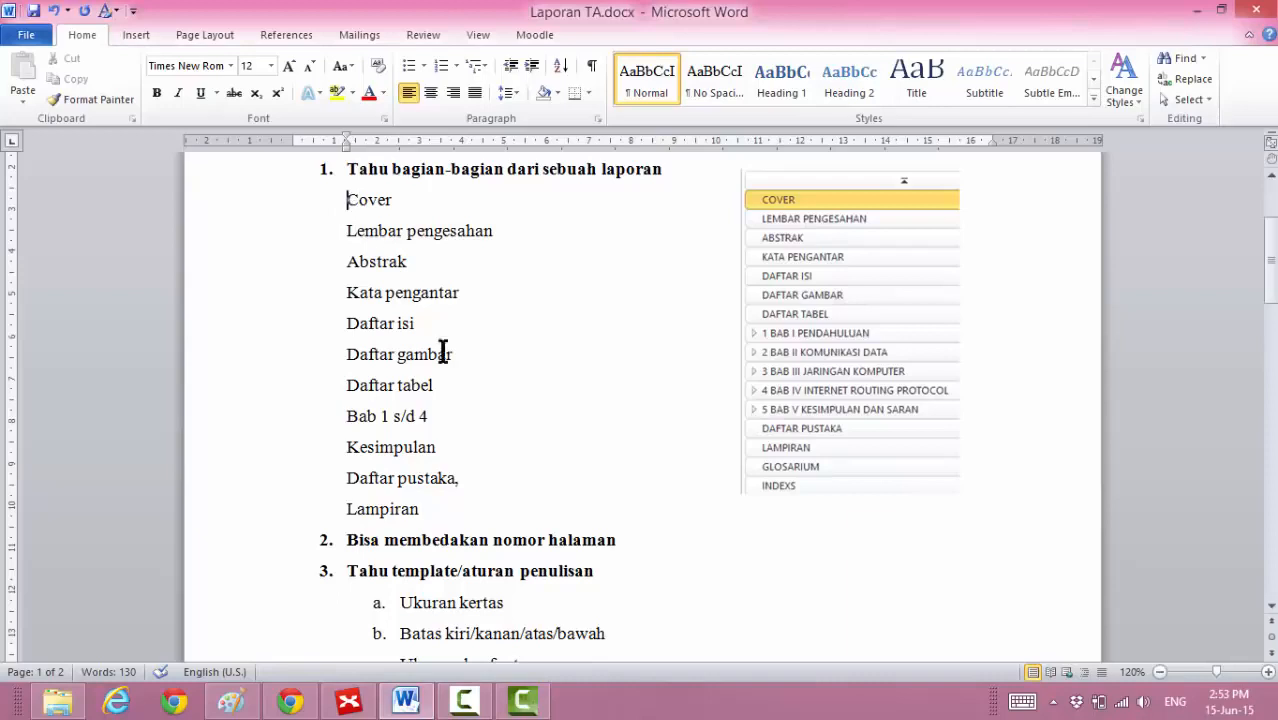
left_click(425, 505, "shift")
key("Delete")
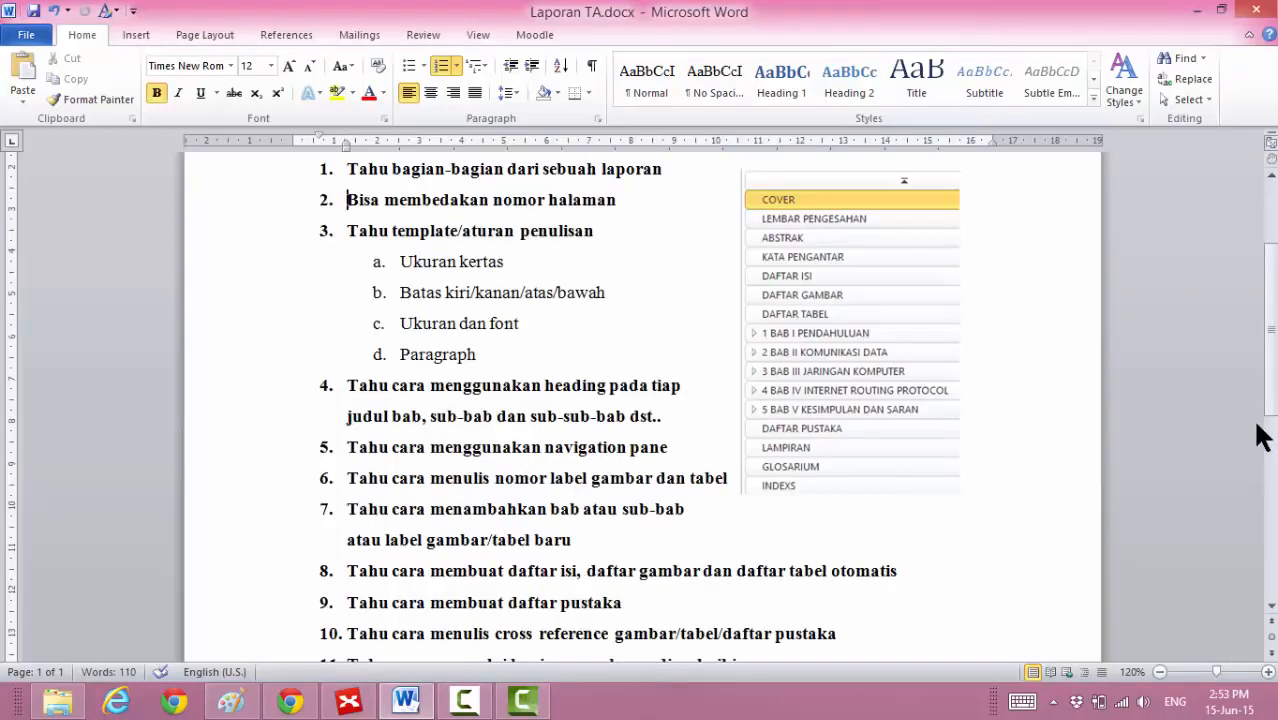
scroll(1270, 400, "down", 3)
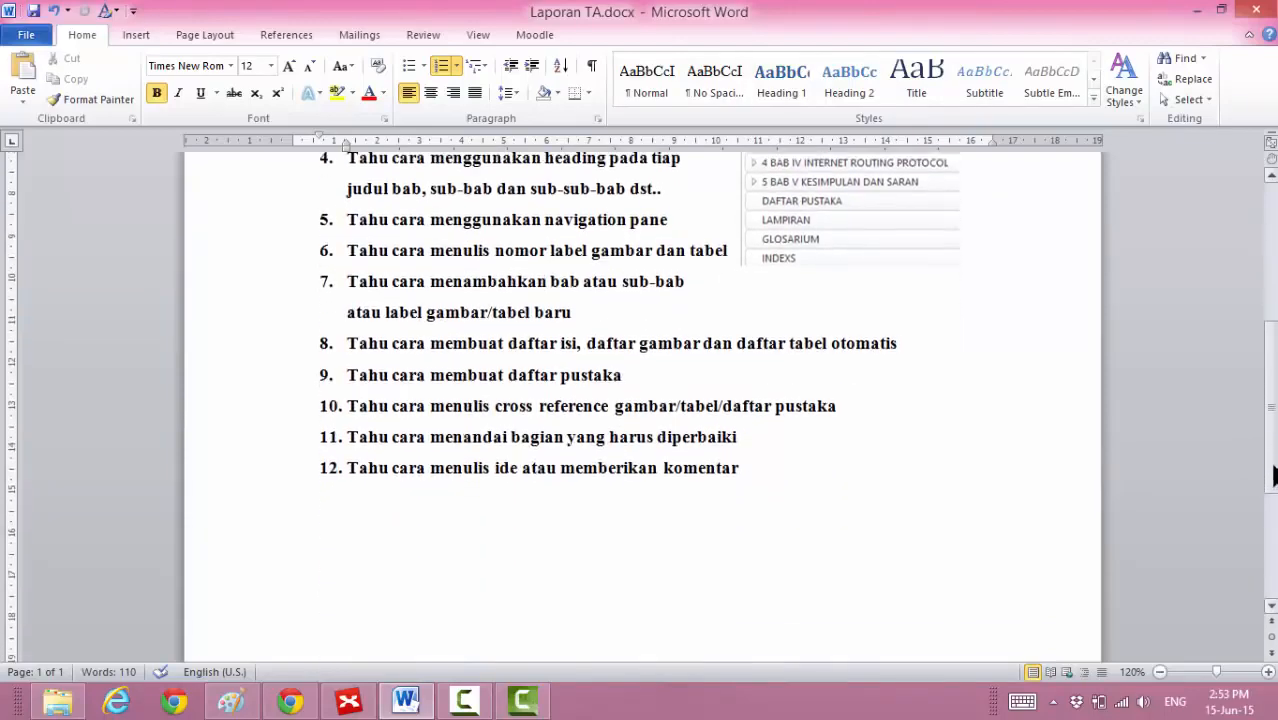
left_click(779, 524)
key("ctrl+v")
scroll(707, 303, "up", 3)
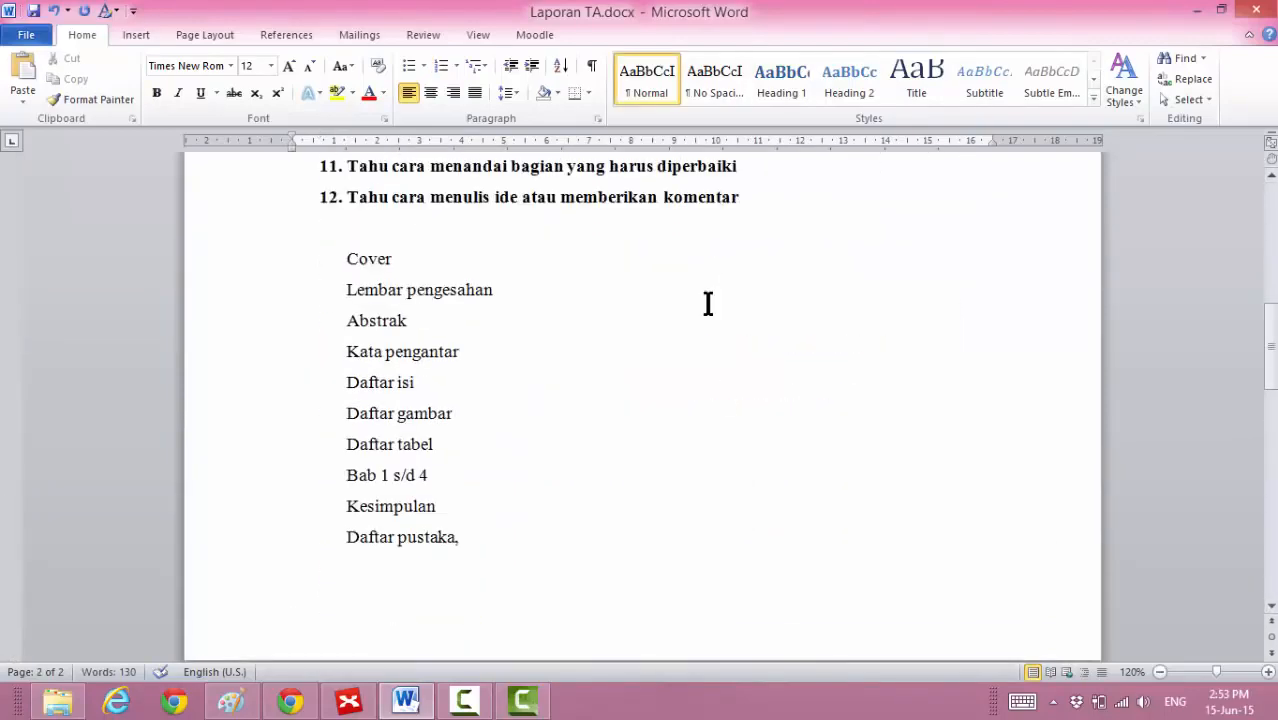
Insert a Next Page section break between Cover and Lembar pengesahan.
left_click(414, 272)
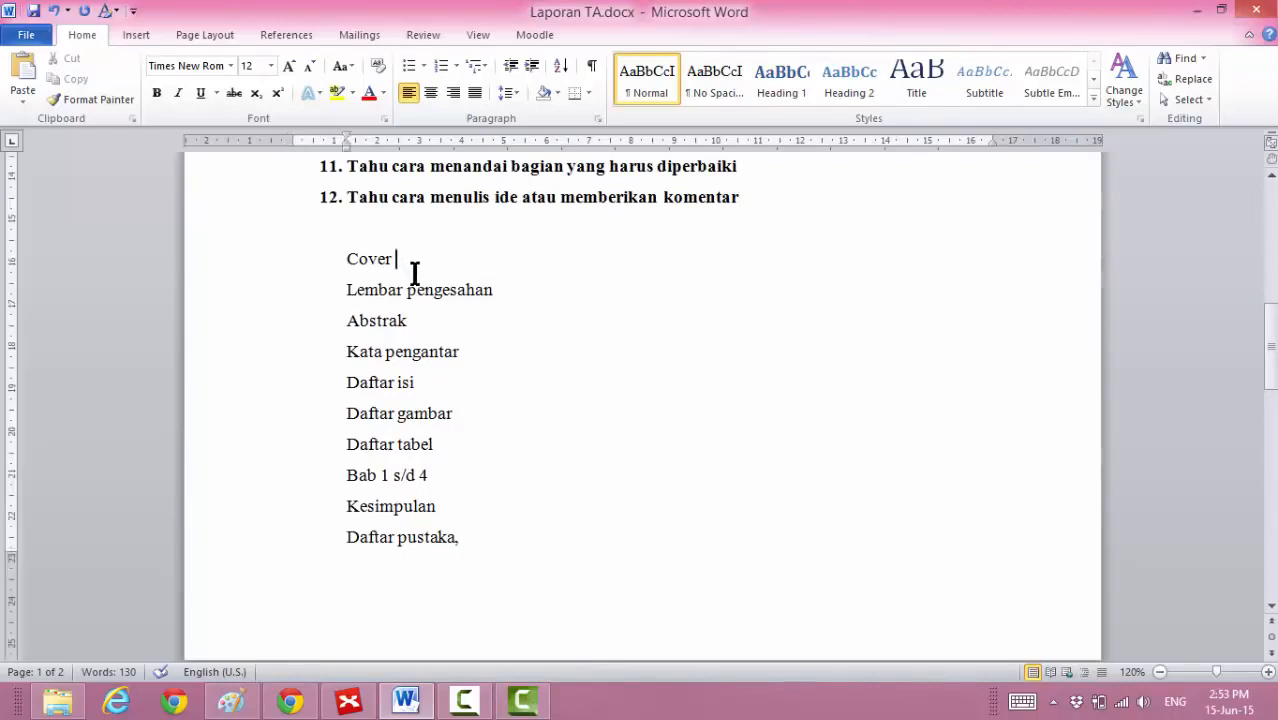
left_click(342, 291)
left_click(207, 34)
left_click(336, 56)
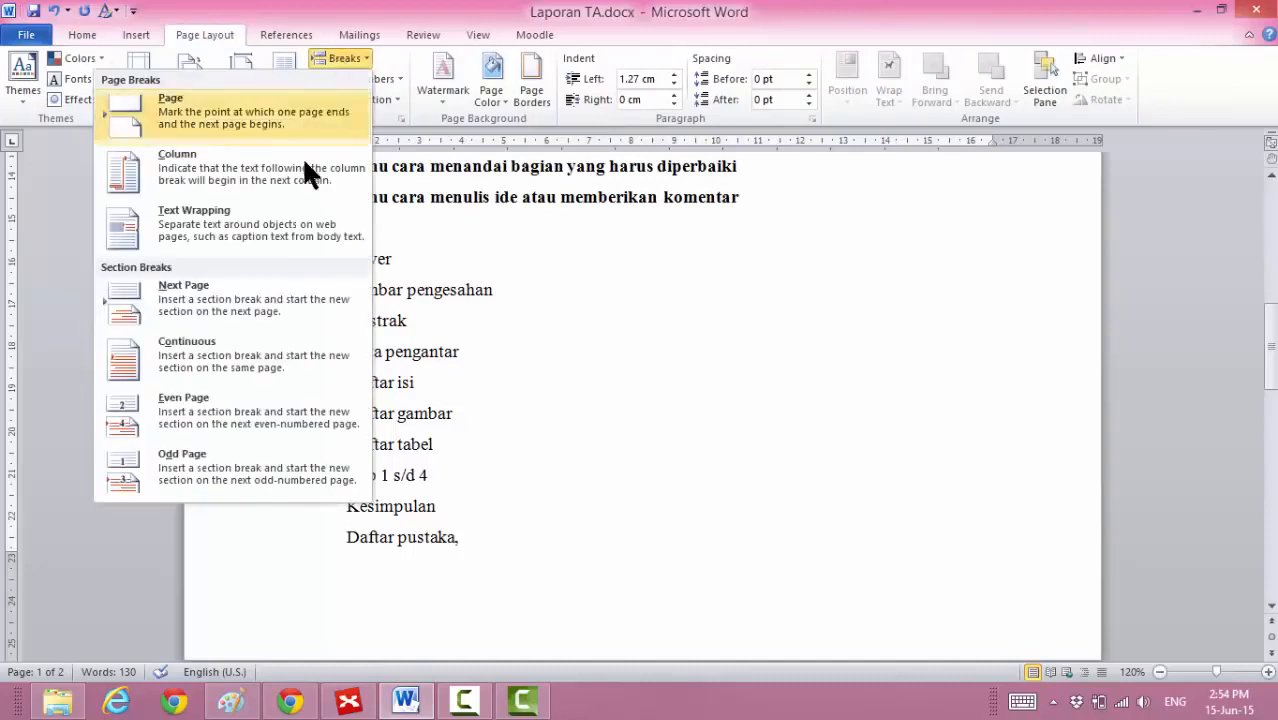
left_click(243, 290)
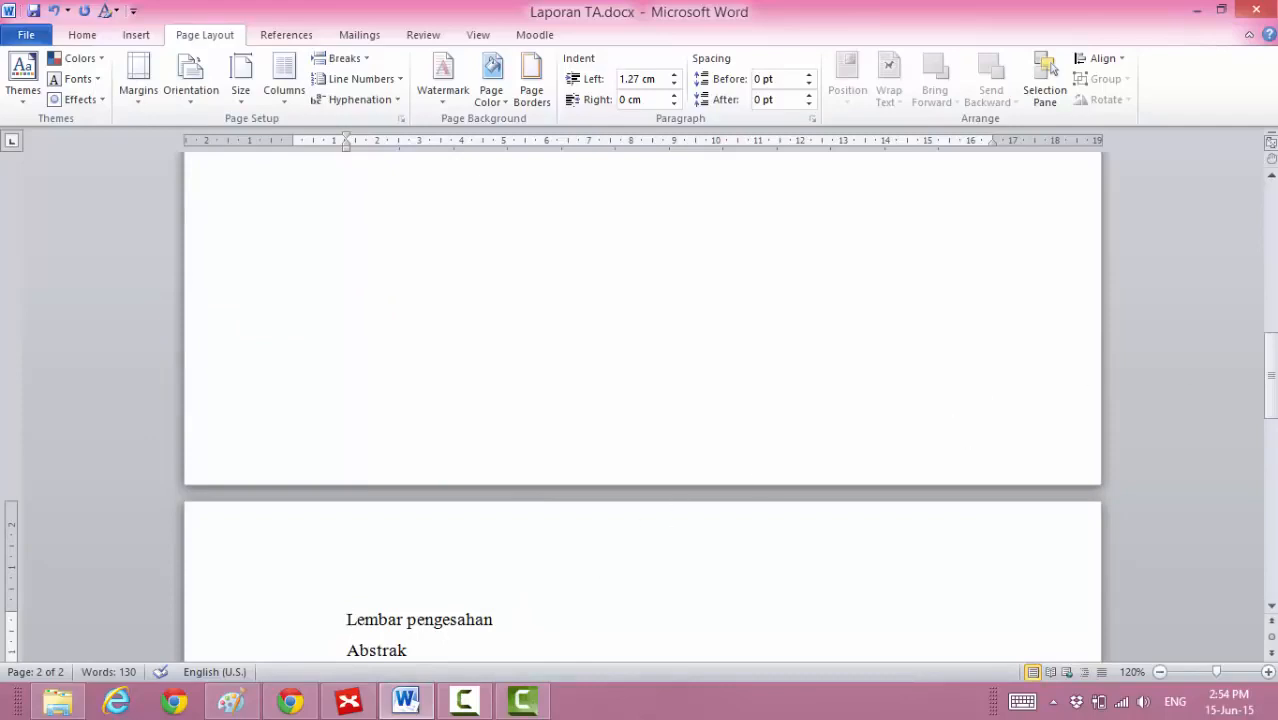
Insert a Next Page section break before the line "Bab 1 s/d 4".
left_click_drag(1271, 378, 1273, 341)
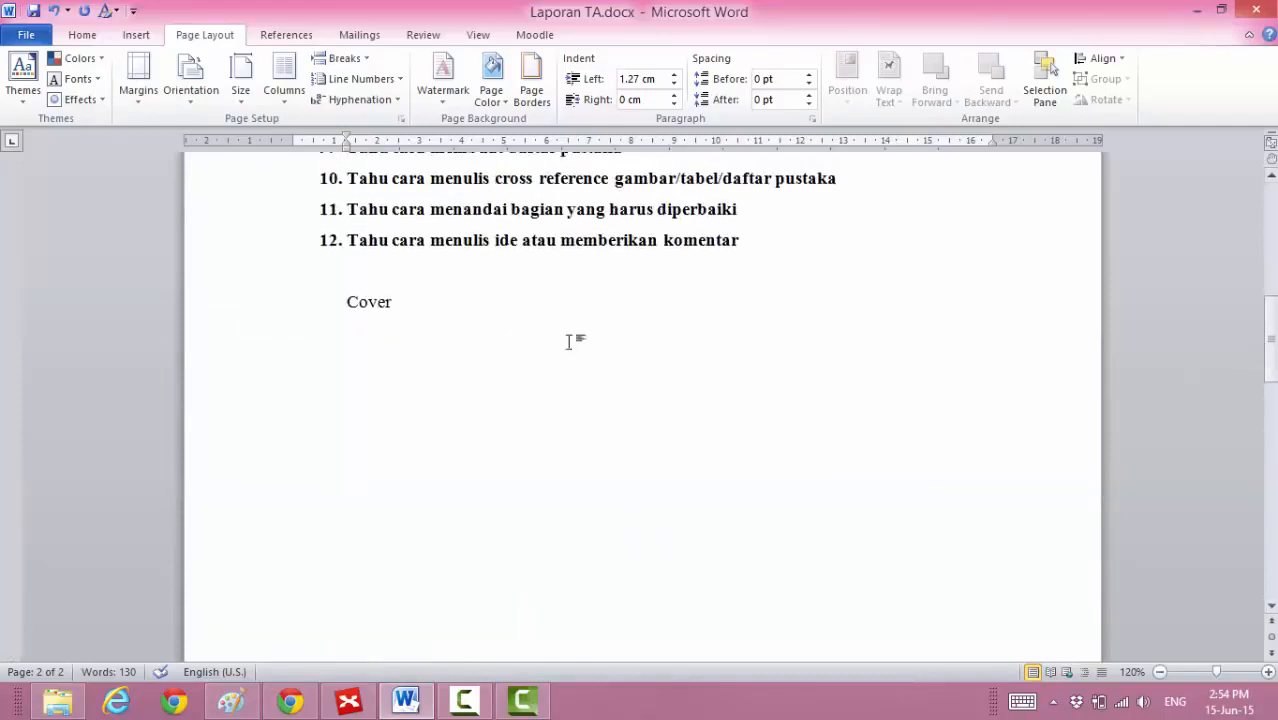
left_click_drag(1270, 330, 1218, 437)
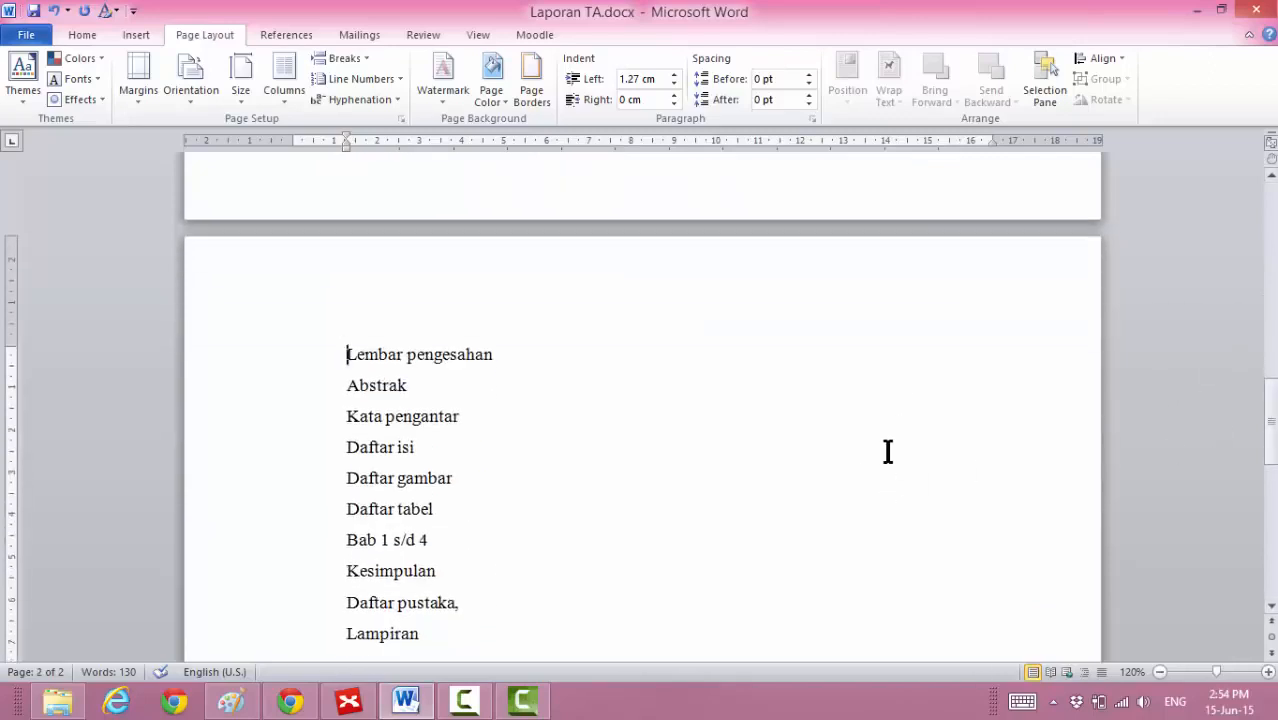
left_click(340, 543)
left_click(350, 58)
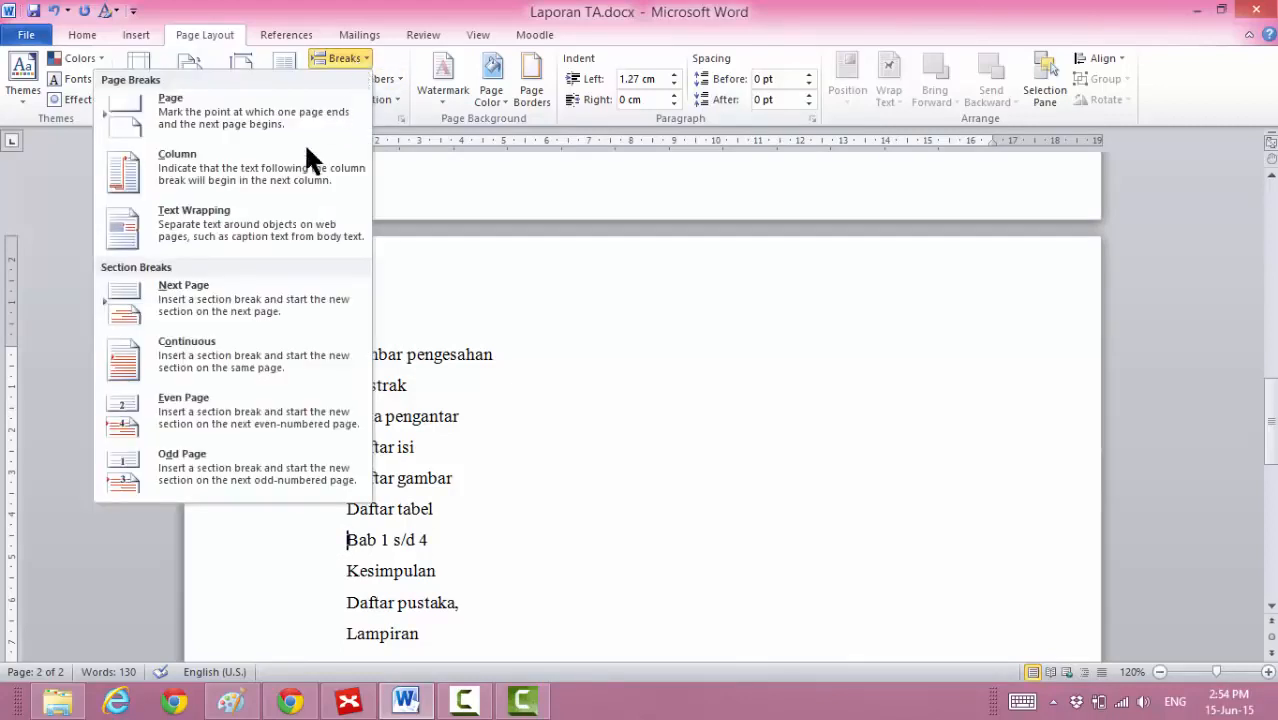
left_click(262, 302)
Insert a Next Page section break before the line "Lampiran".
left_click_drag(1272, 462, 1275, 472)
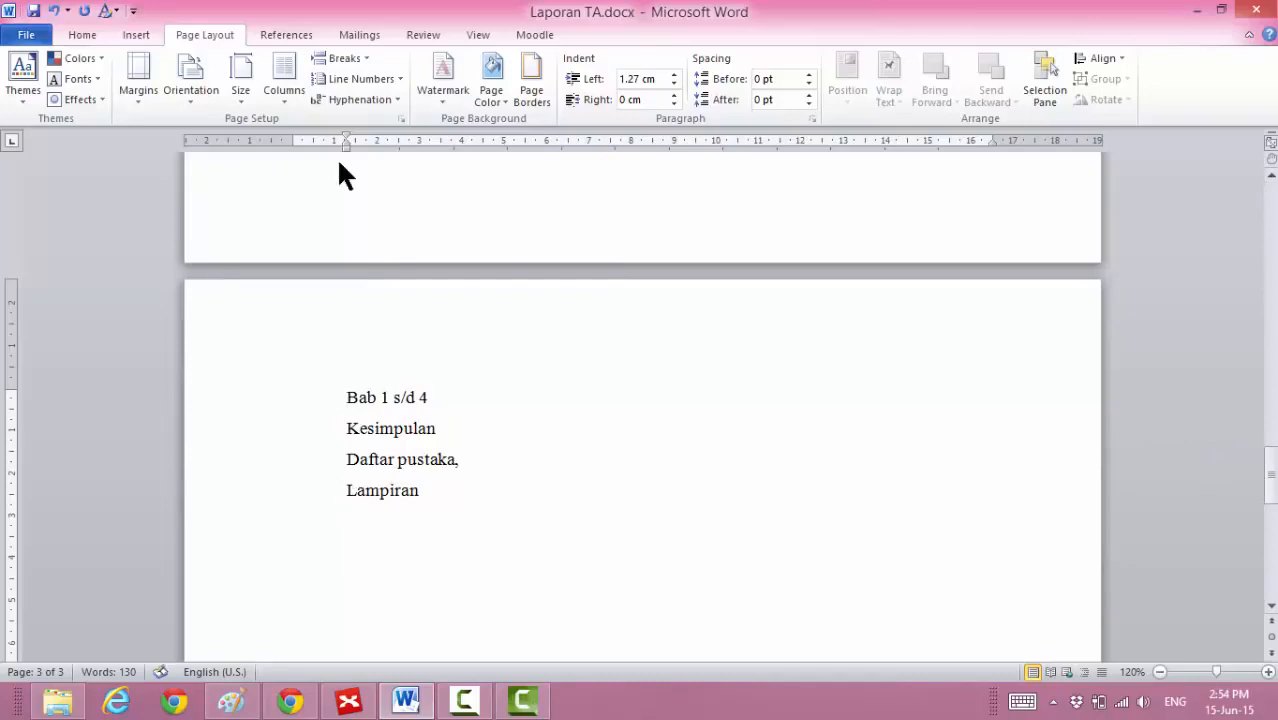
left_click(352, 58)
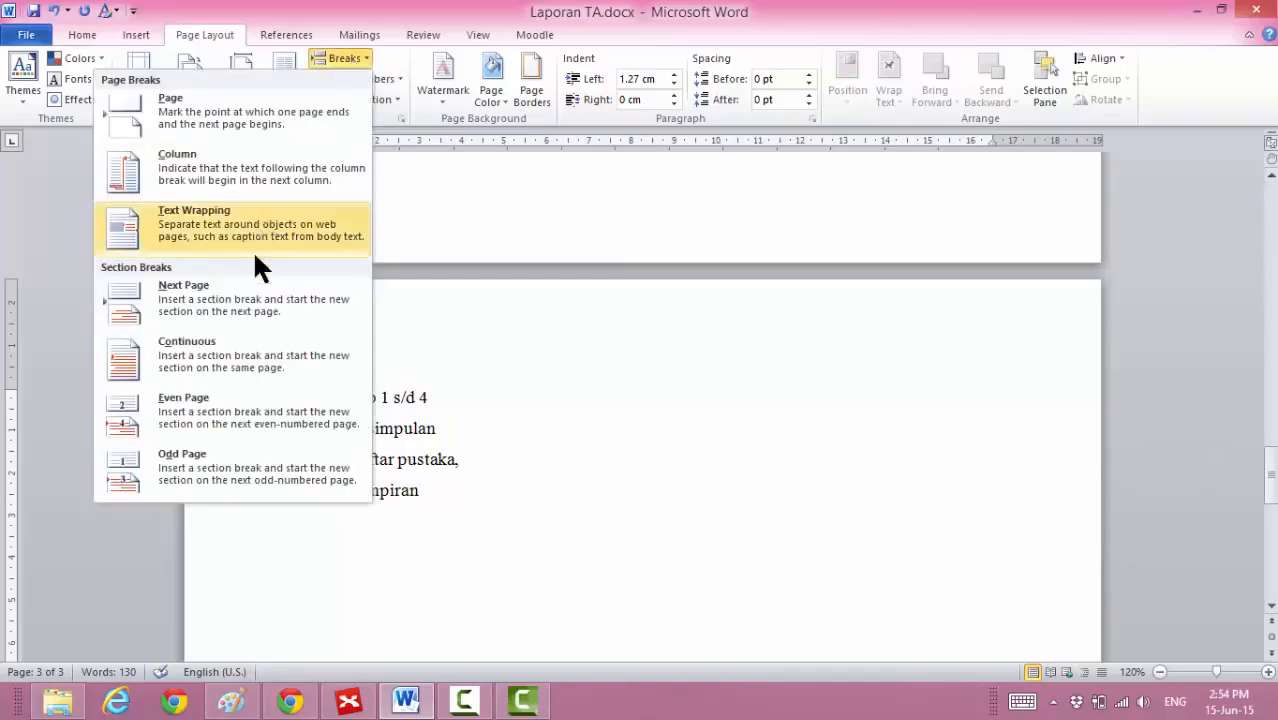
left_click(237, 287)
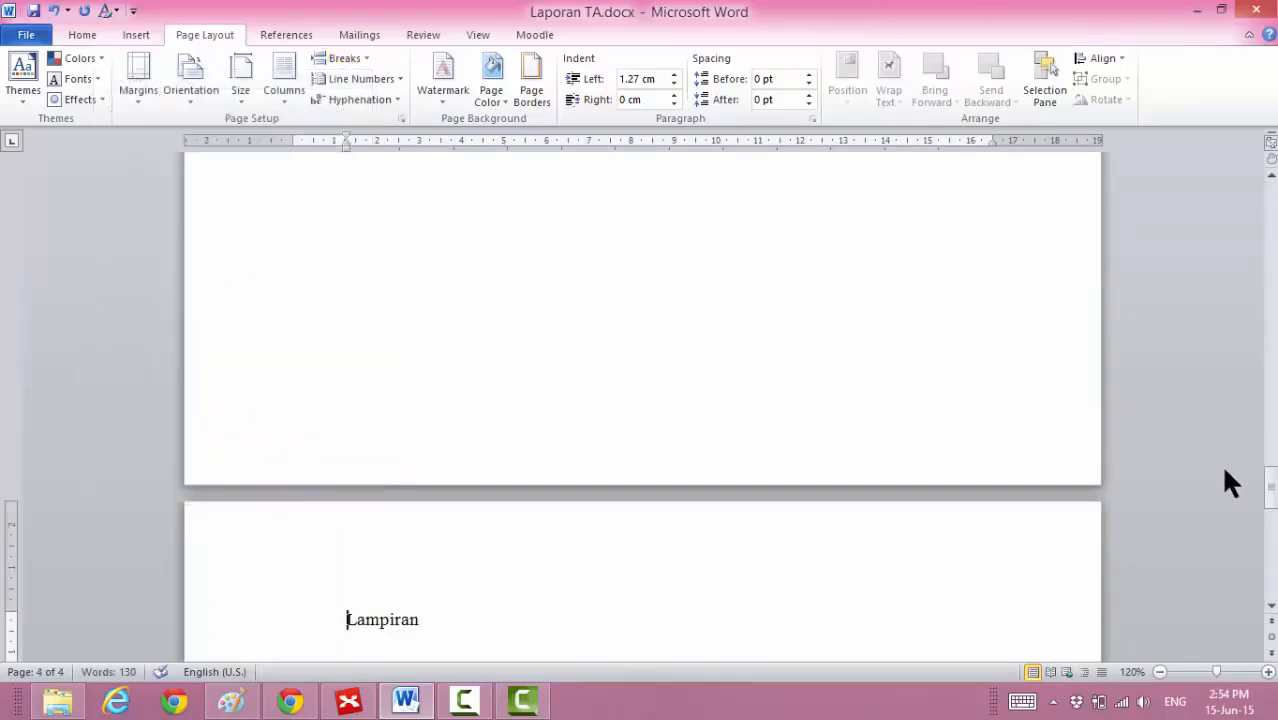
Add page numbers at the bottom of the page in the Plain Number 3 style, starting from the Cover page.
left_click_drag(1275, 487, 1272, 296)
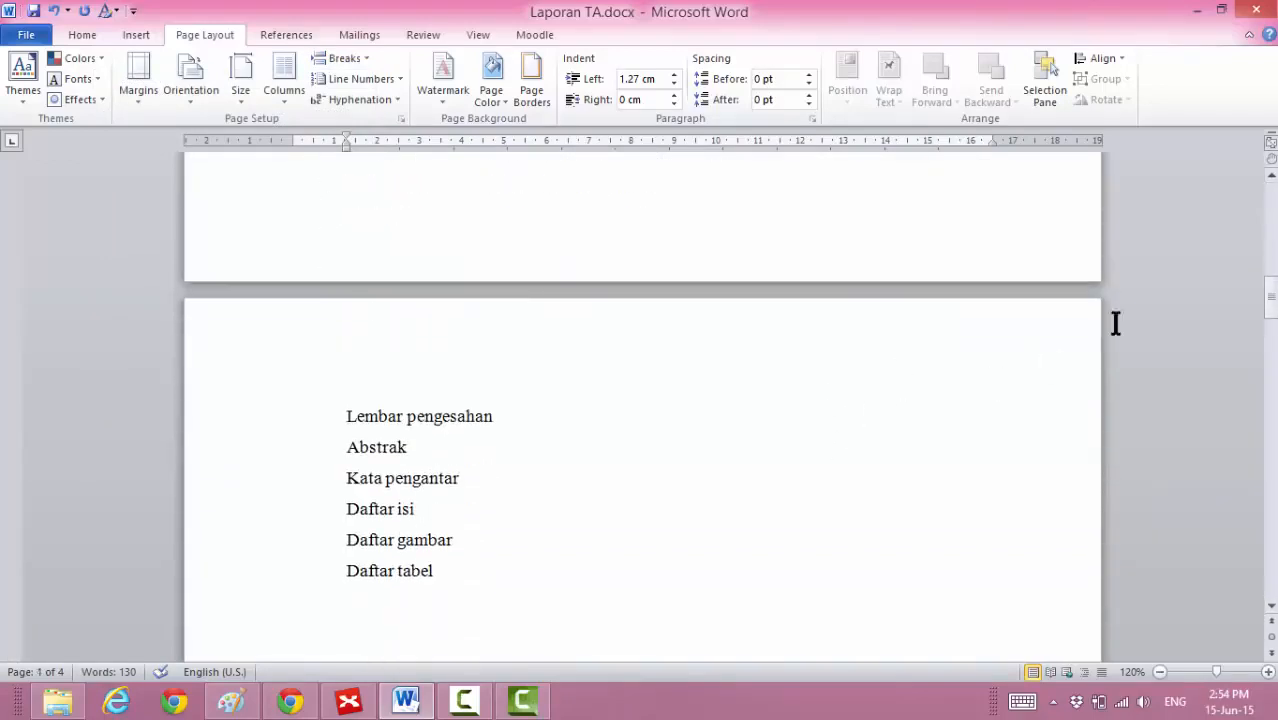
mouse_move(1272, 302)
left_mouse_down()
mouse_move(1262, 517)
mouse_move(1272, 283)
left_mouse_up()
left_click(833, 392)
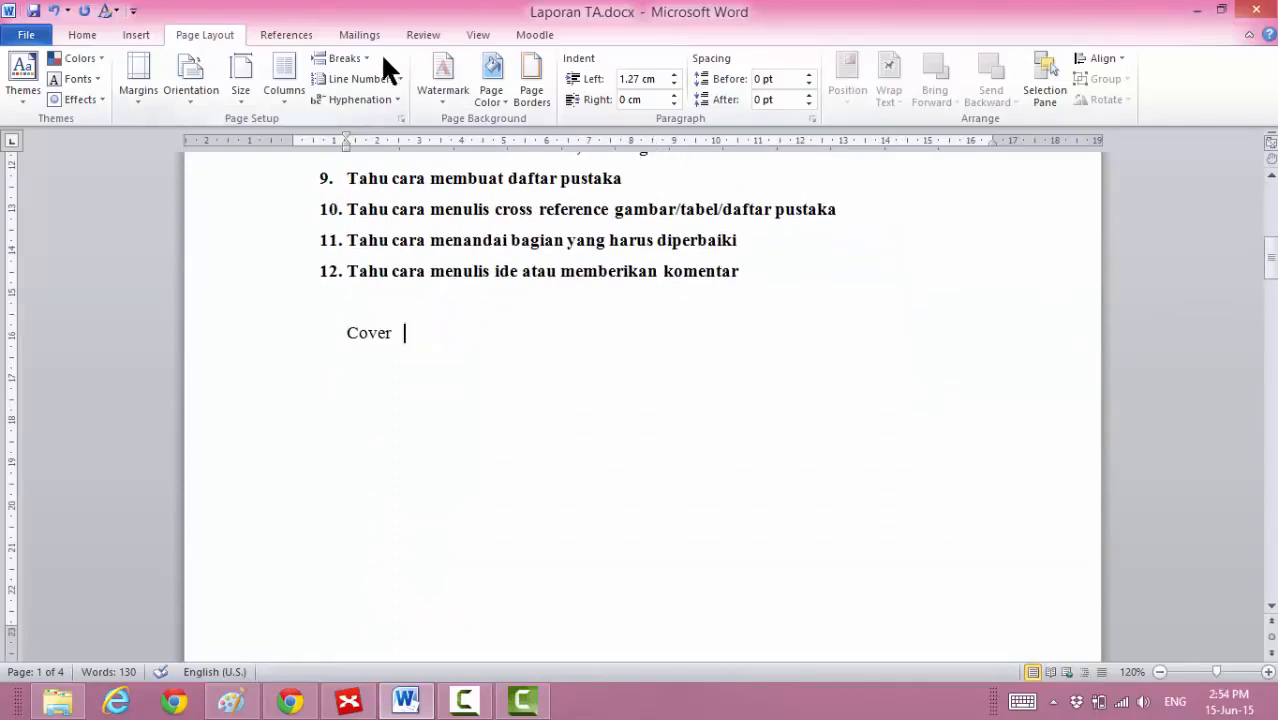
left_click(134, 35)
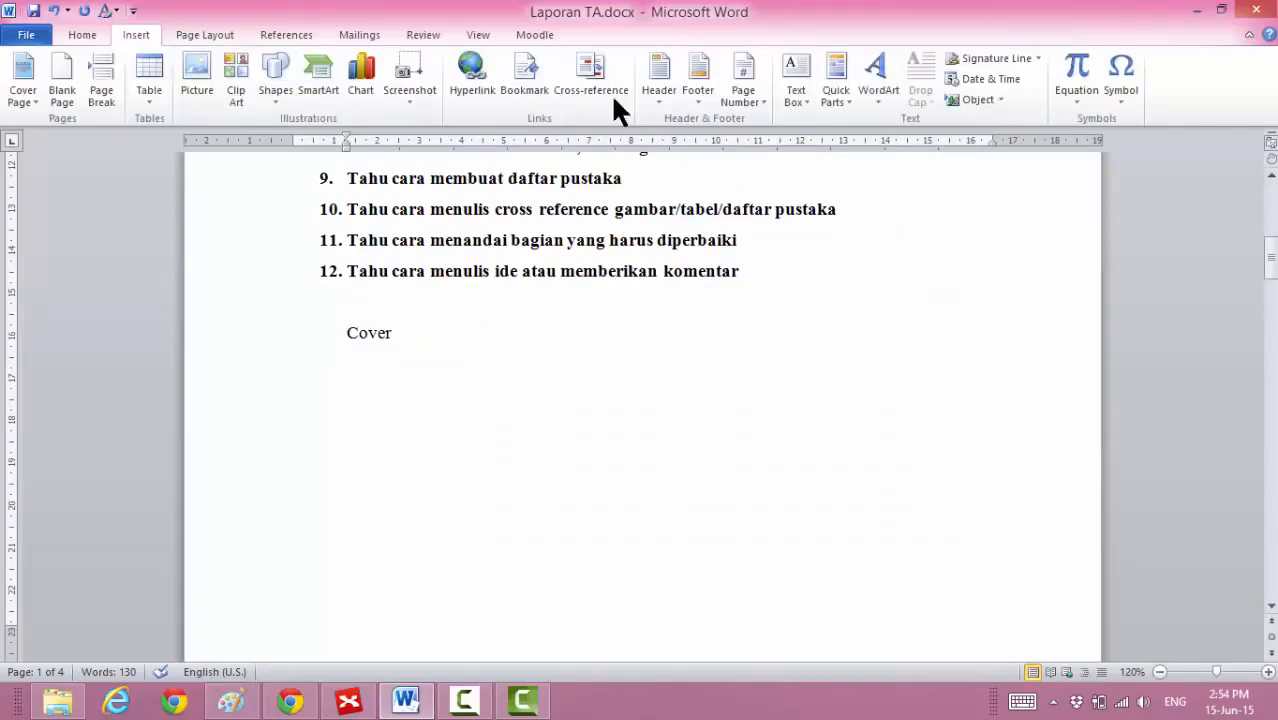
left_click(744, 94)
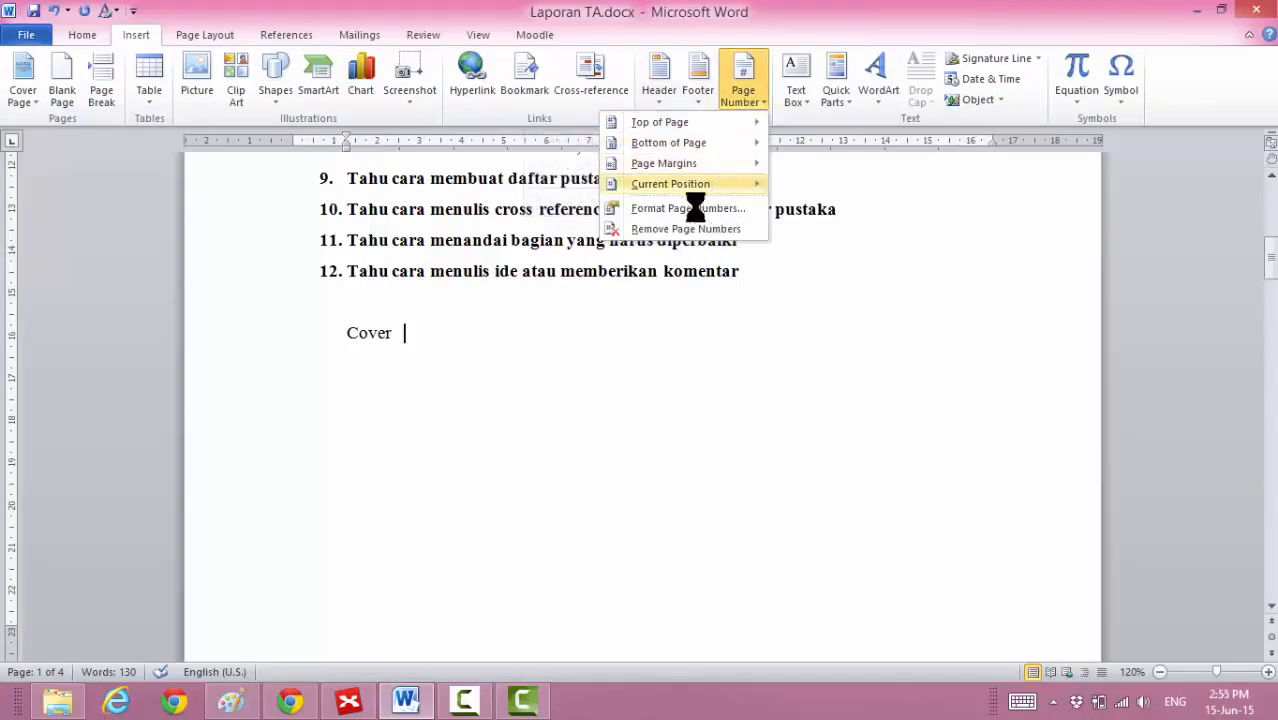
mouse_move(655, 143)
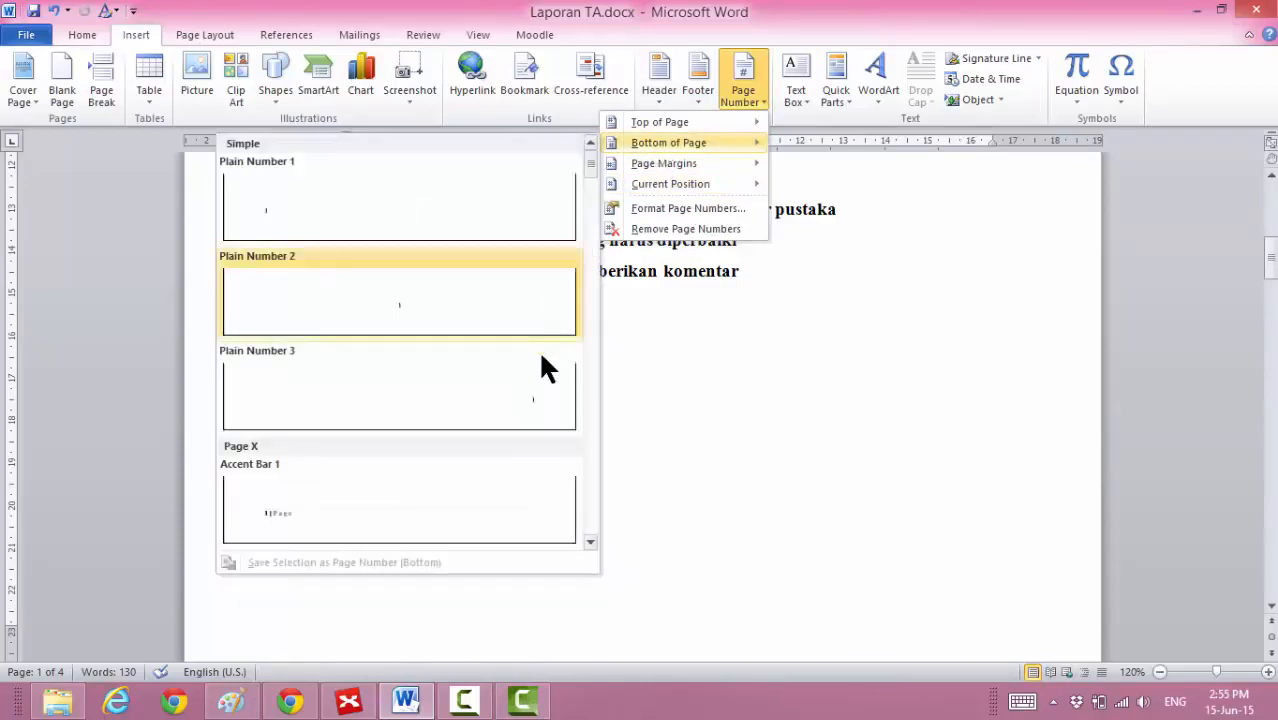
left_click(531, 388)
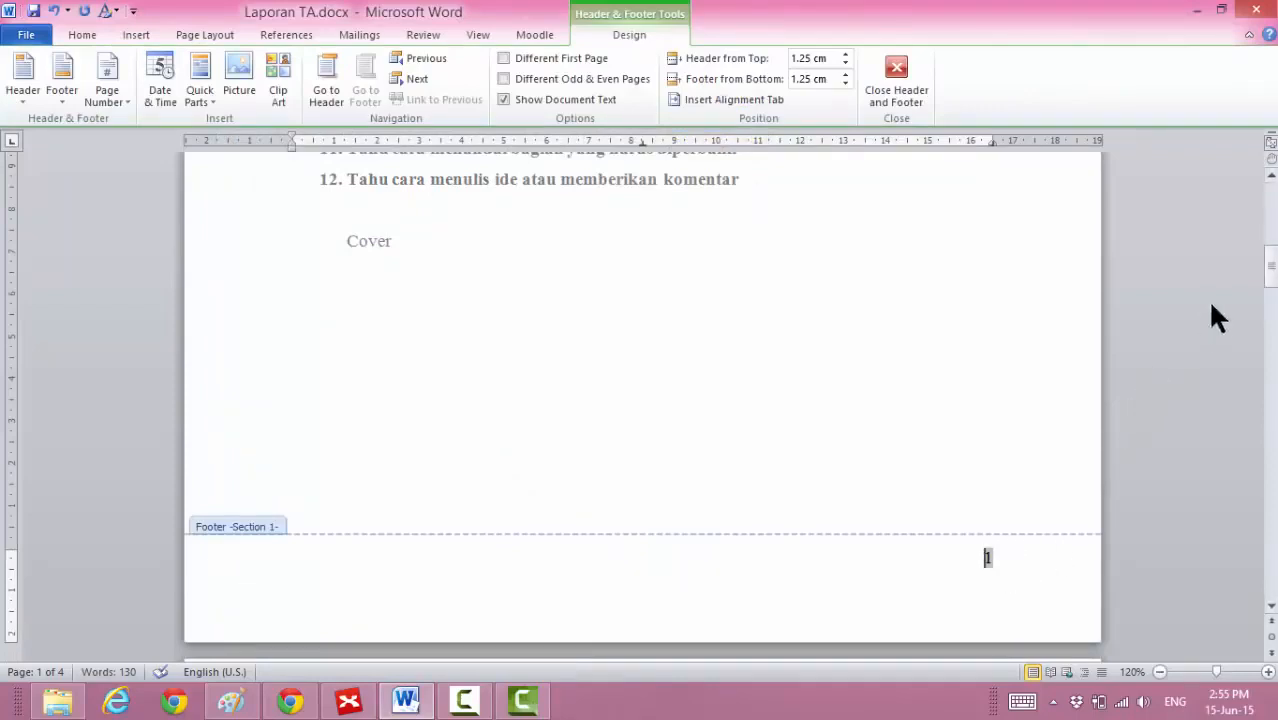
Unlink the section 2 footer from the previous section.
left_click_drag(1269, 268, 1268, 316)
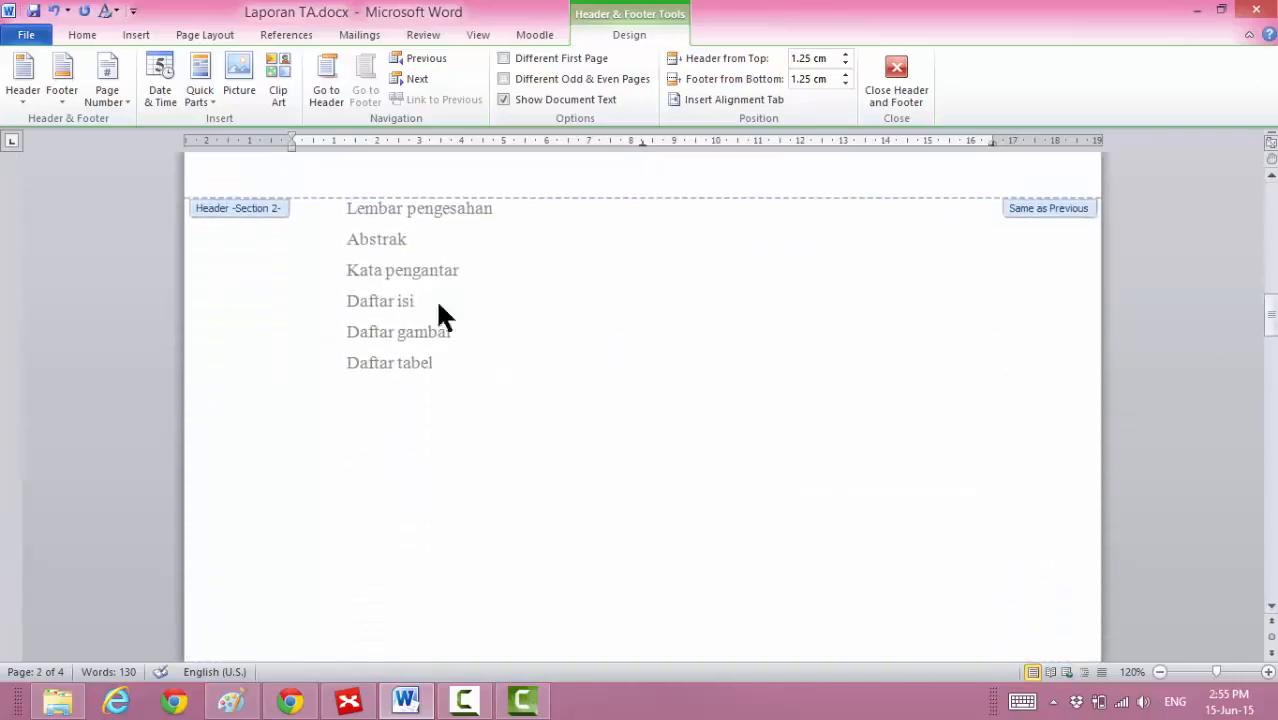
left_click_drag(1275, 335, 1271, 402)
left_click(1007, 459)
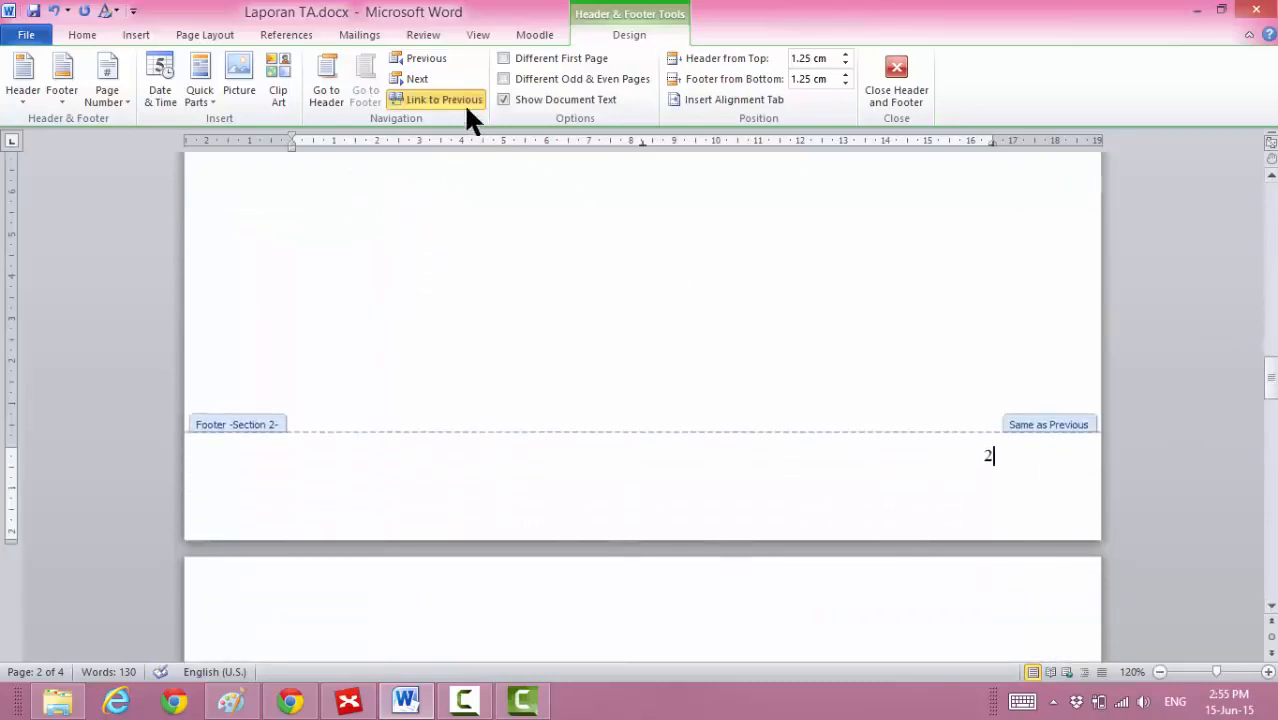
left_click(445, 99)
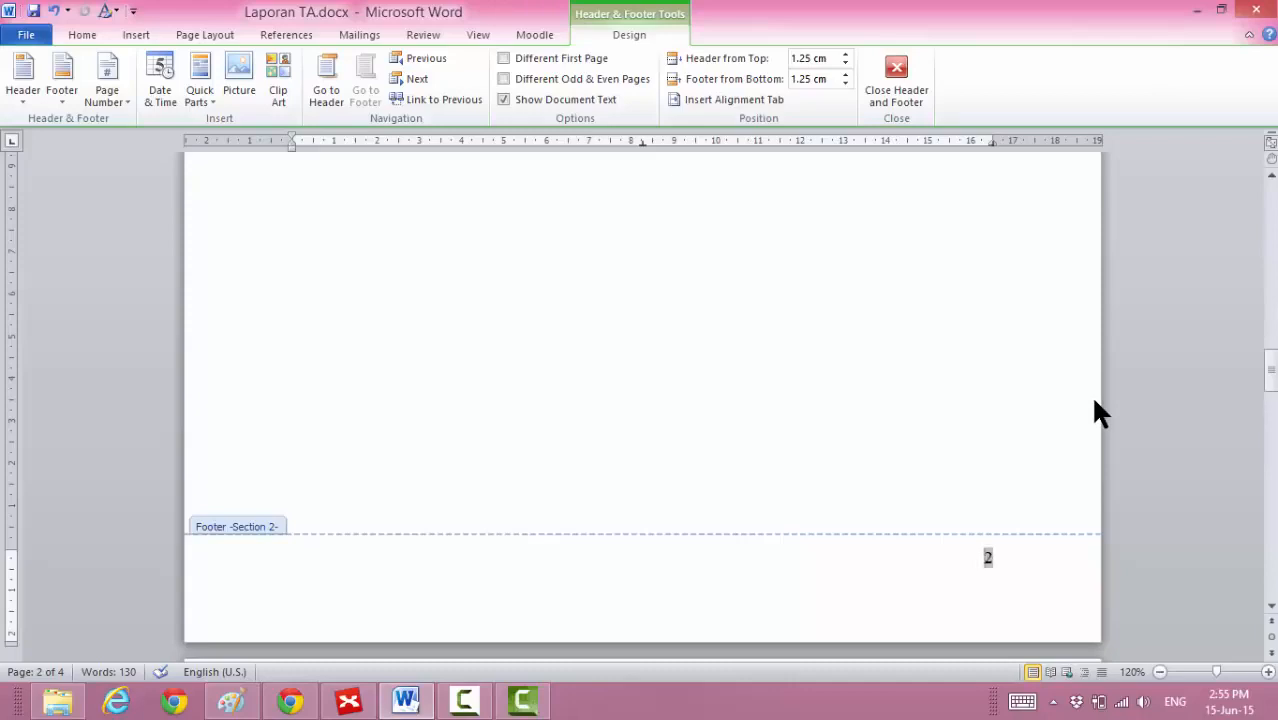
Delete the page number from the section 1 footer on the Cover page.
left_click_drag(1271, 368, 1272, 278)
left_click(1025, 325)
double_click(1025, 325)
key("Delete")
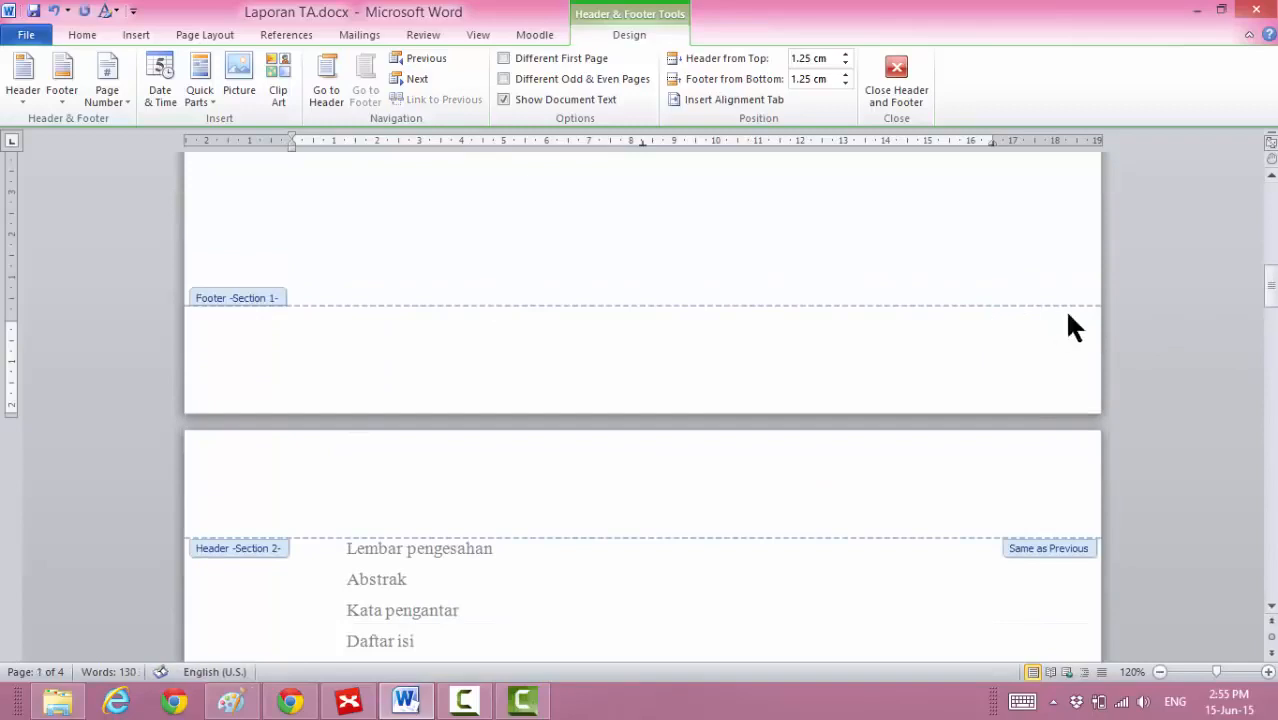
Format the section 2 page numbers as lowercase Roman numerals (i, ii, iii) starting at the first number.
left_click(1267, 279)
left_click(1267, 279)
left_click_drag(1267, 290, 1267, 380)
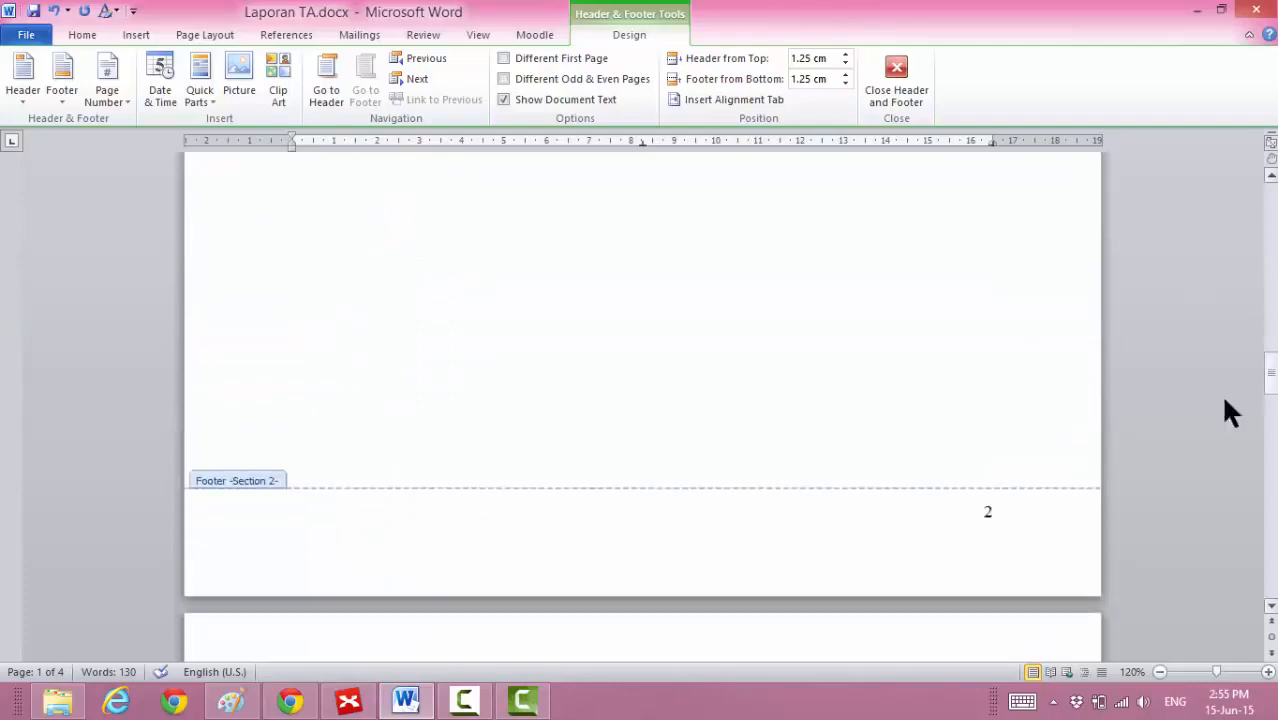
left_click(1012, 515)
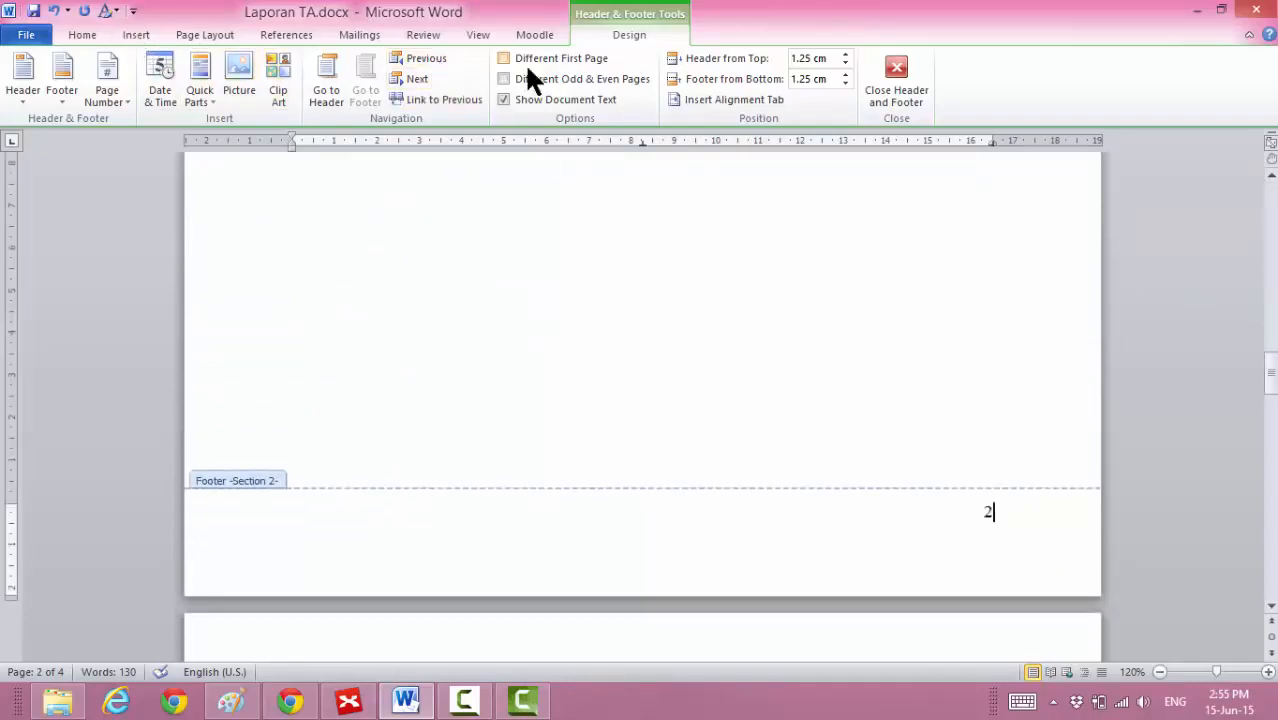
left_click(136, 34)
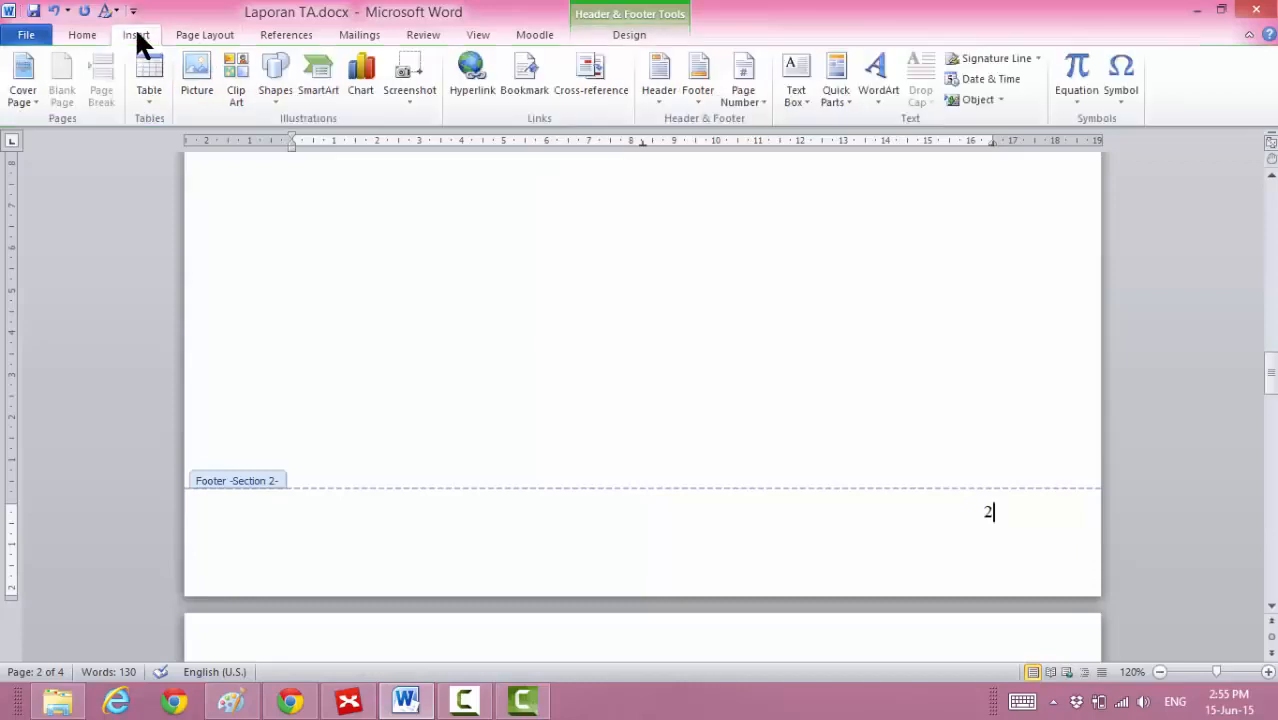
left_click(751, 92)
left_click(683, 208)
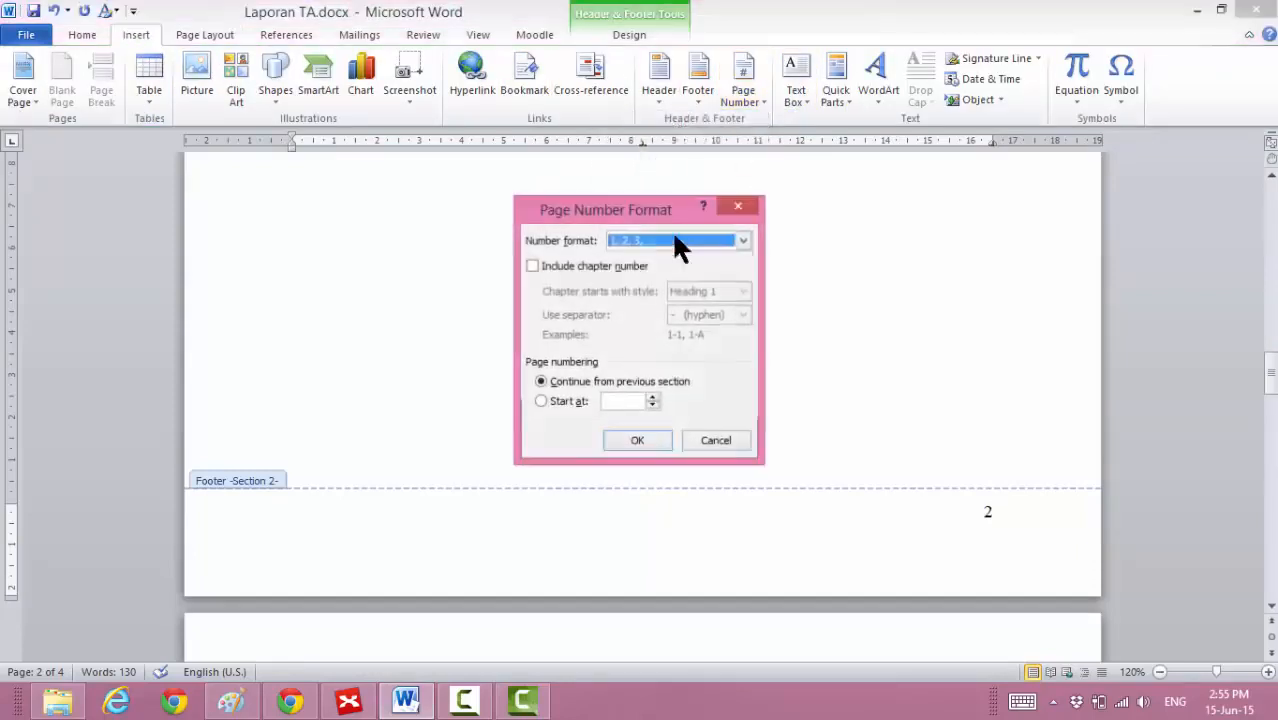
left_click(566, 402)
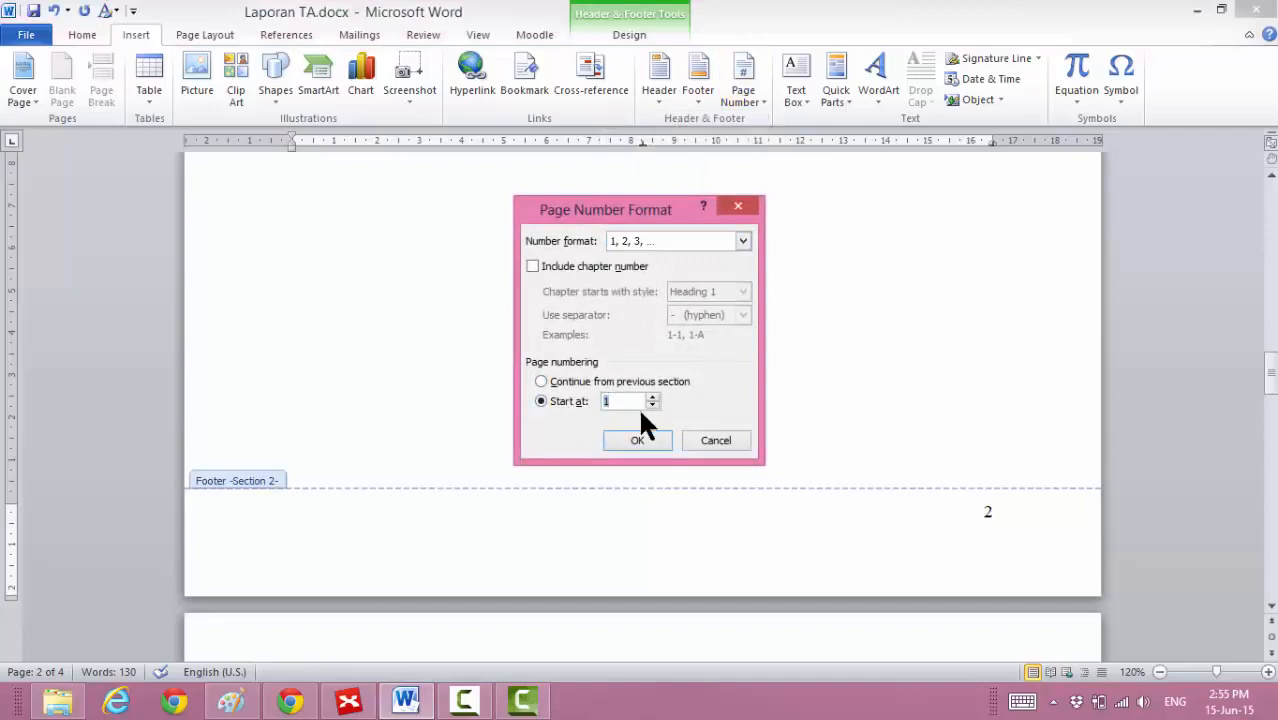
left_click(656, 242)
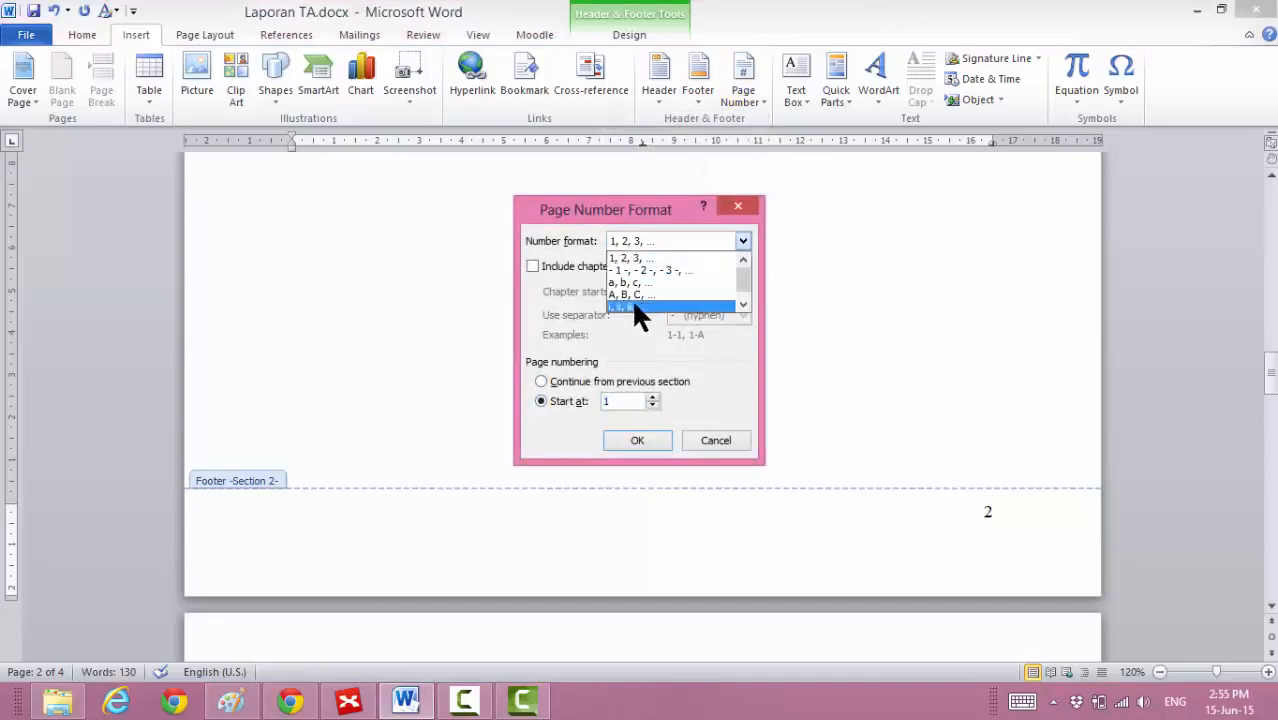
left_click(634, 306)
left_click(637, 440)
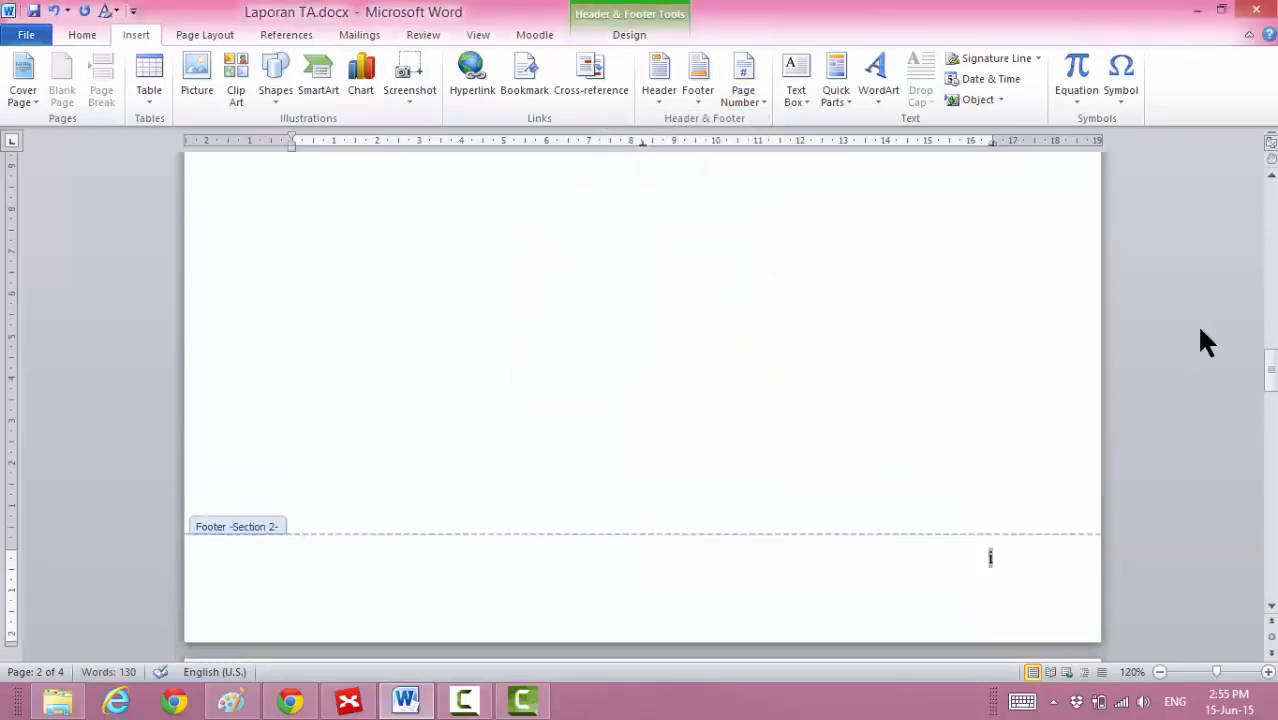
Restart the section 3 page numbering at 1, keeping the 1, 2, 3 number format.
left_click(1036, 570)
left_click_drag(1268, 380, 1266, 482)
left_click(998, 614)
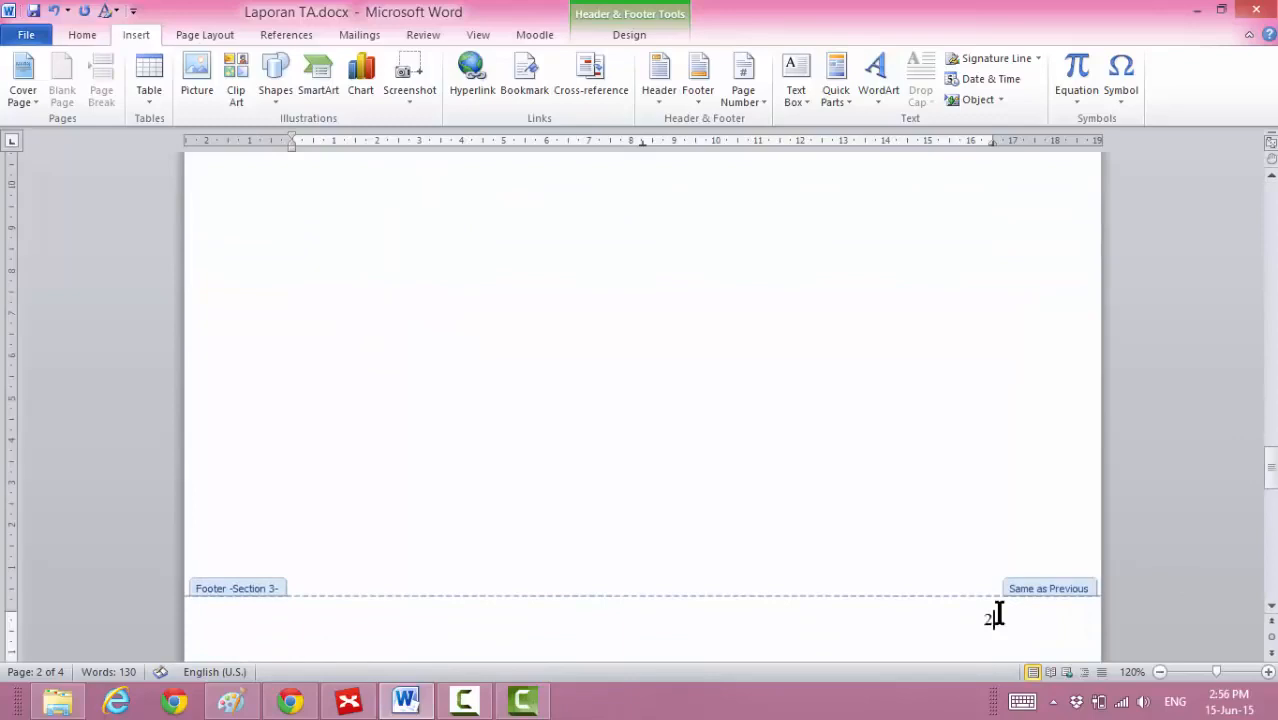
left_click(100, 30)
left_click(122, 32)
left_click(743, 80)
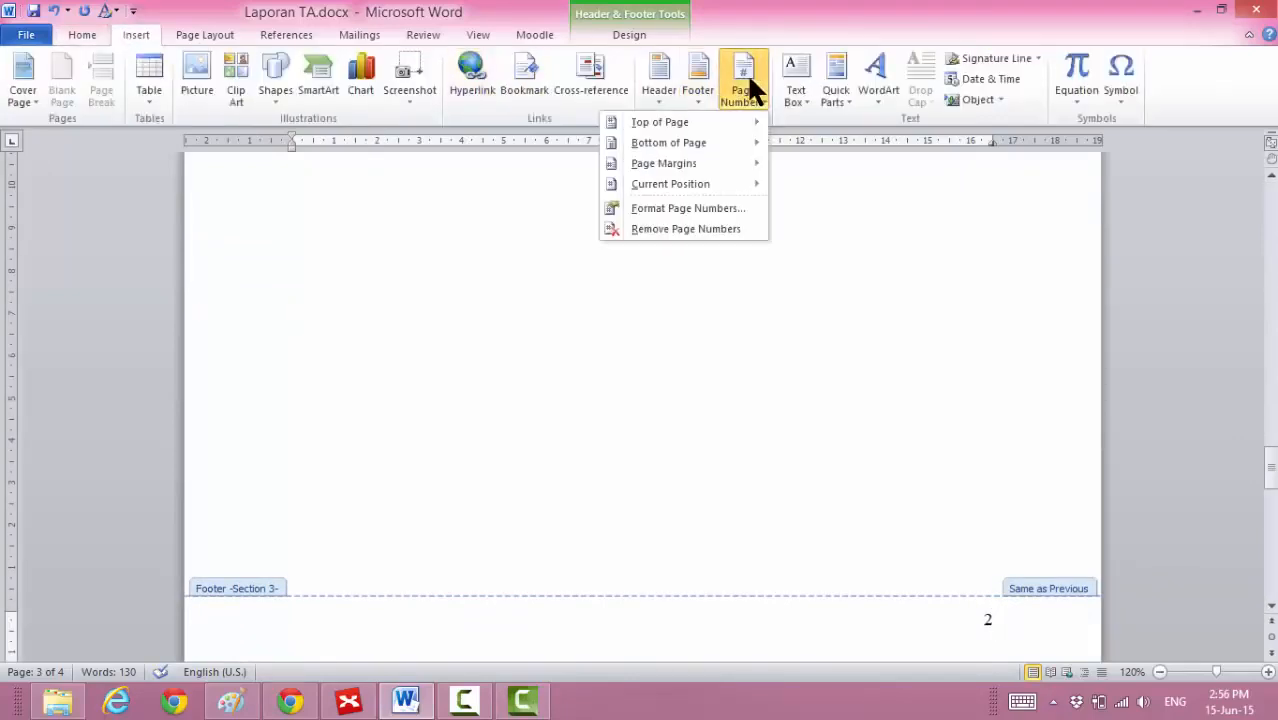
left_click(697, 208)
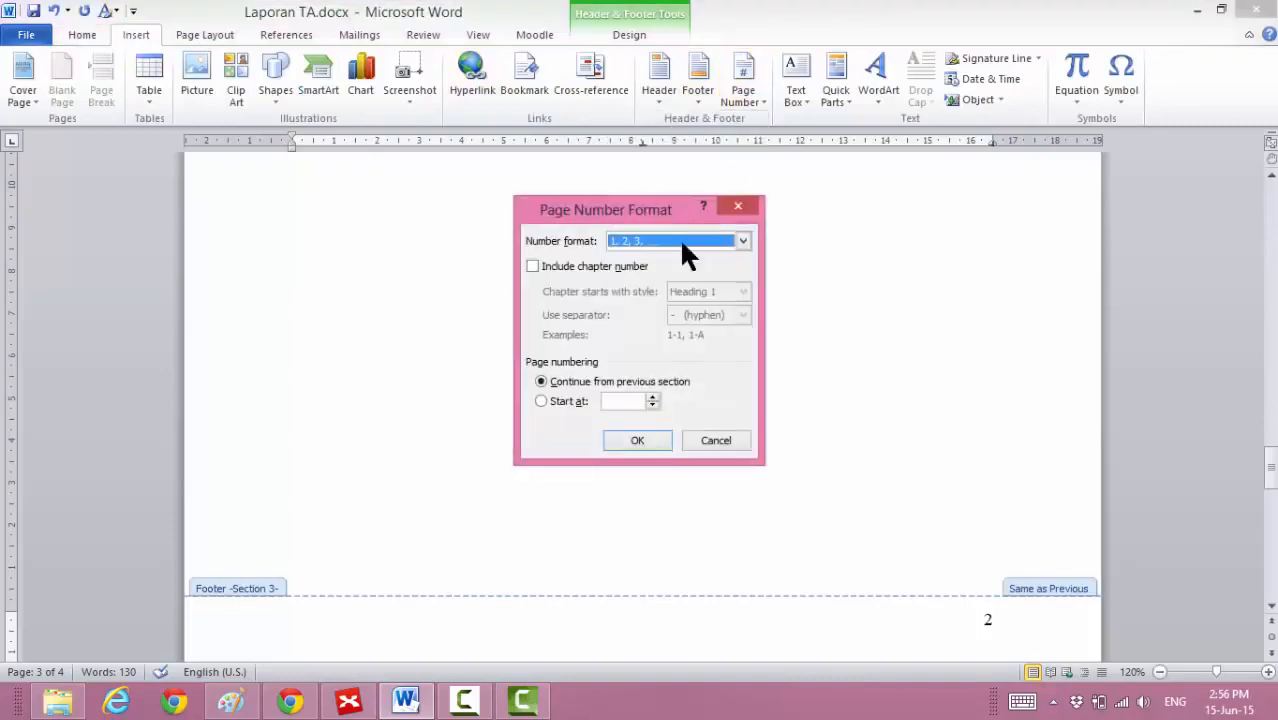
left_click(549, 402)
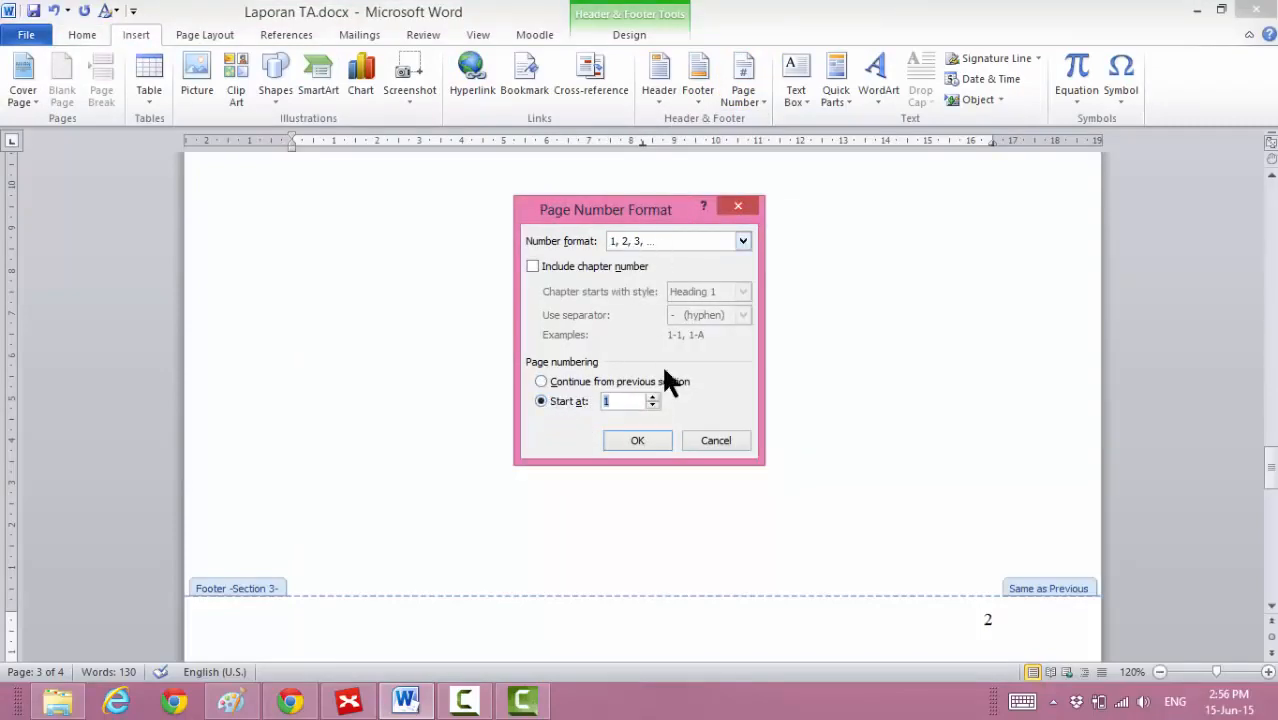
left_click(634, 440)
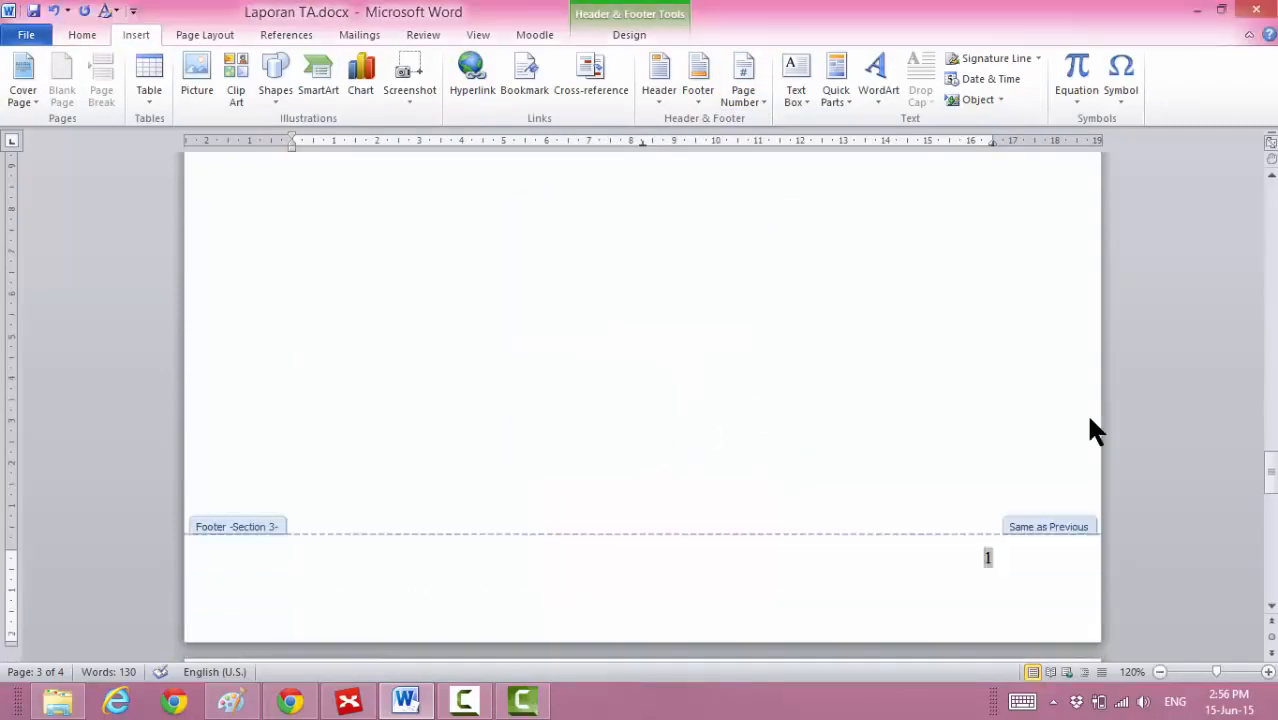
Format the section 4 page numbers as uppercase Roman numerals (I, II, III) starting at I.
left_click_drag(1272, 471, 1272, 580)
left_click(1014, 557)
left_click(740, 80)
left_click(687, 210)
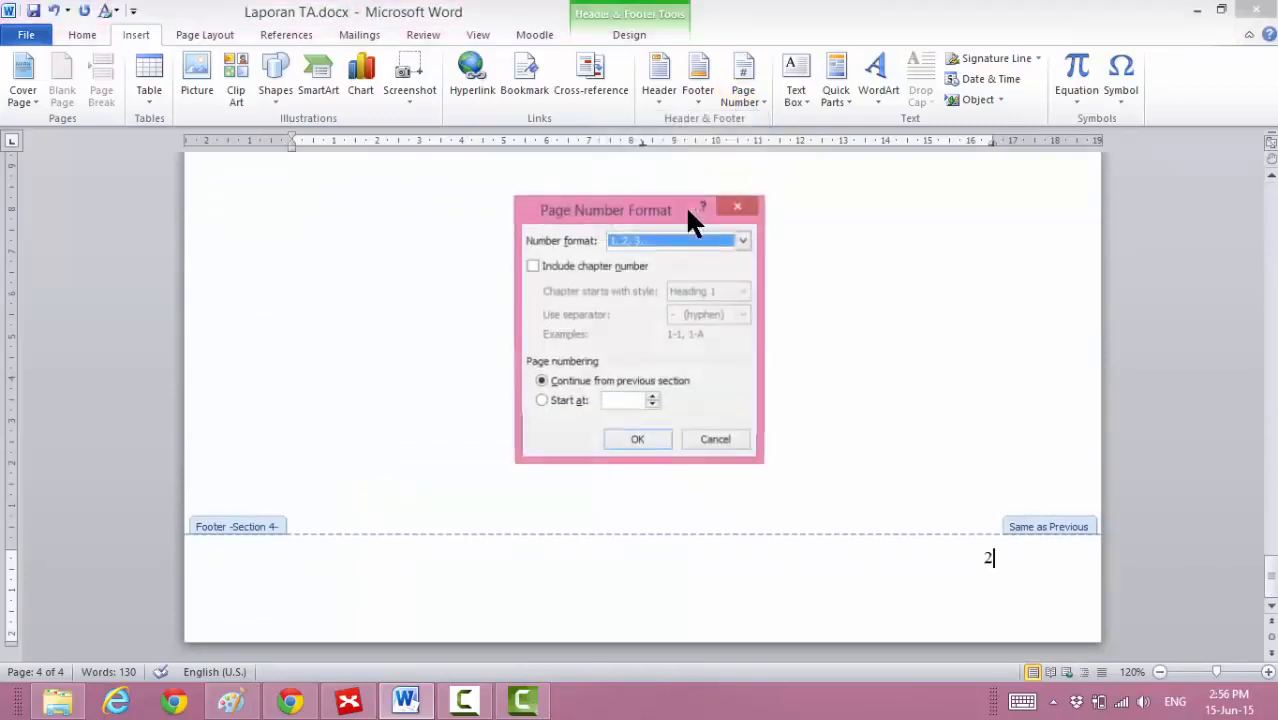
left_click(630, 241)
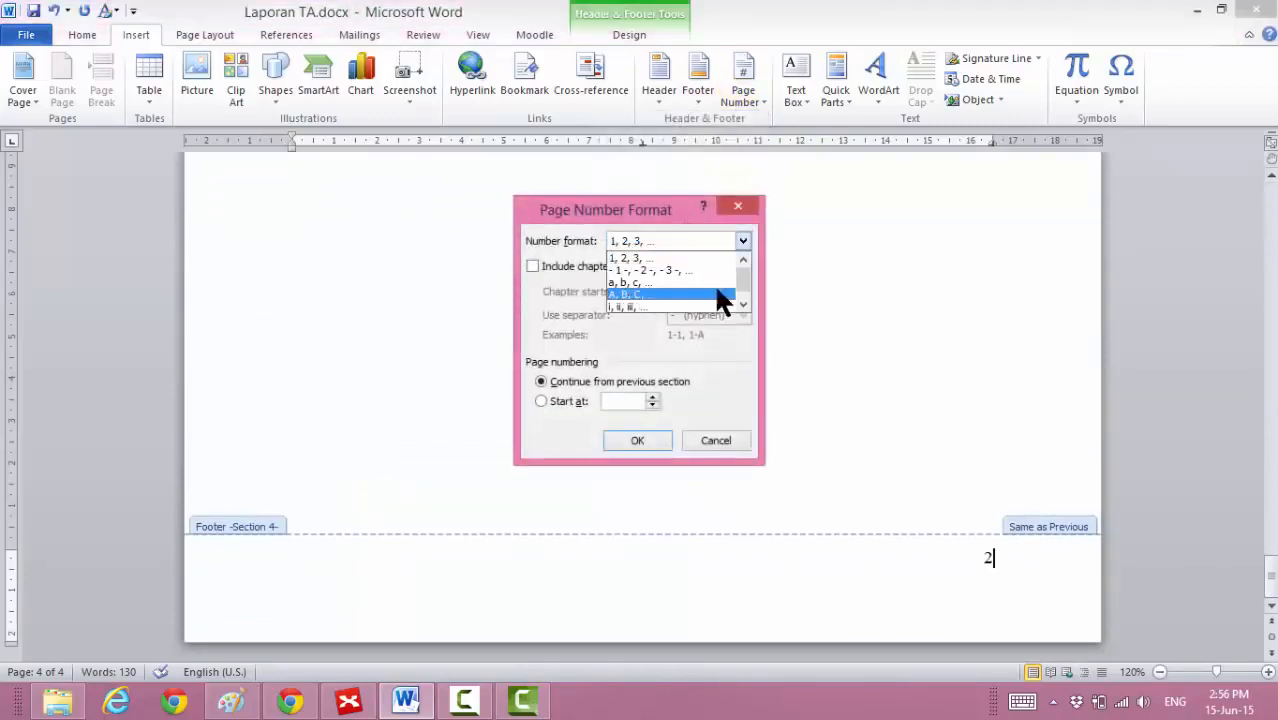
left_click_drag(745, 274, 746, 280)
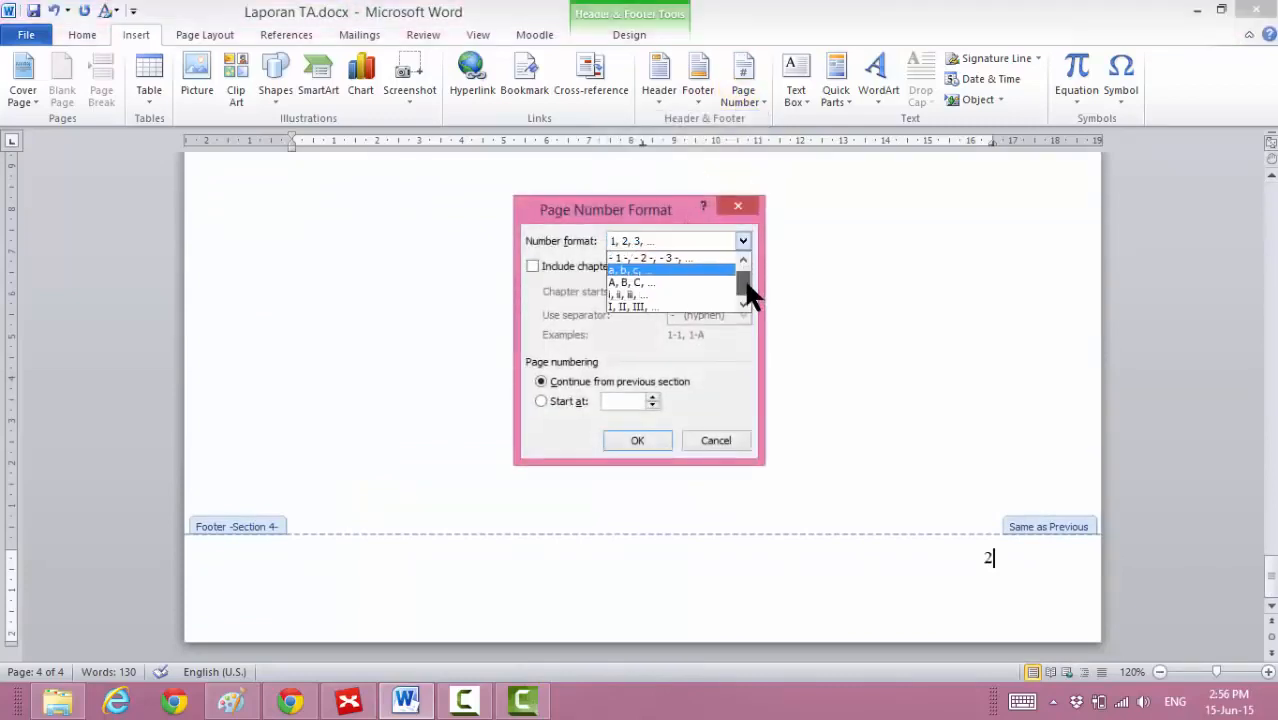
left_click(684, 304)
left_click(554, 399)
left_click(635, 441)
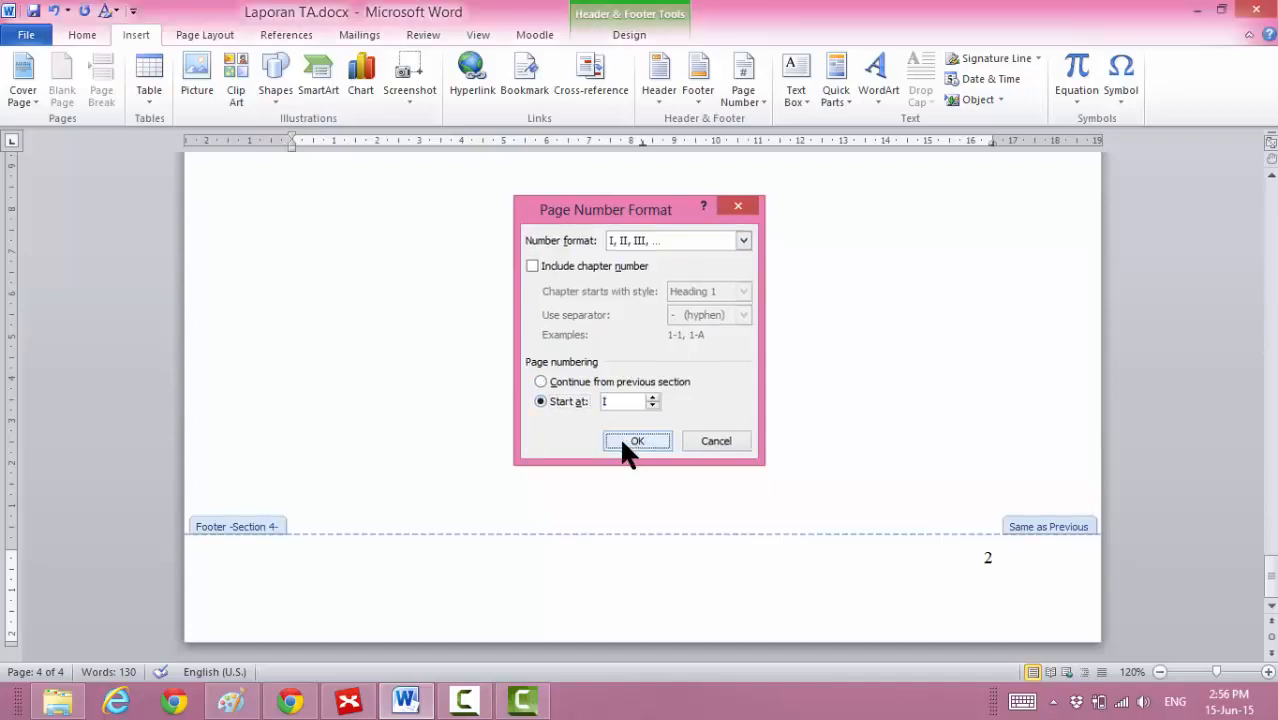
left_click_drag(1267, 580, 1272, 501)
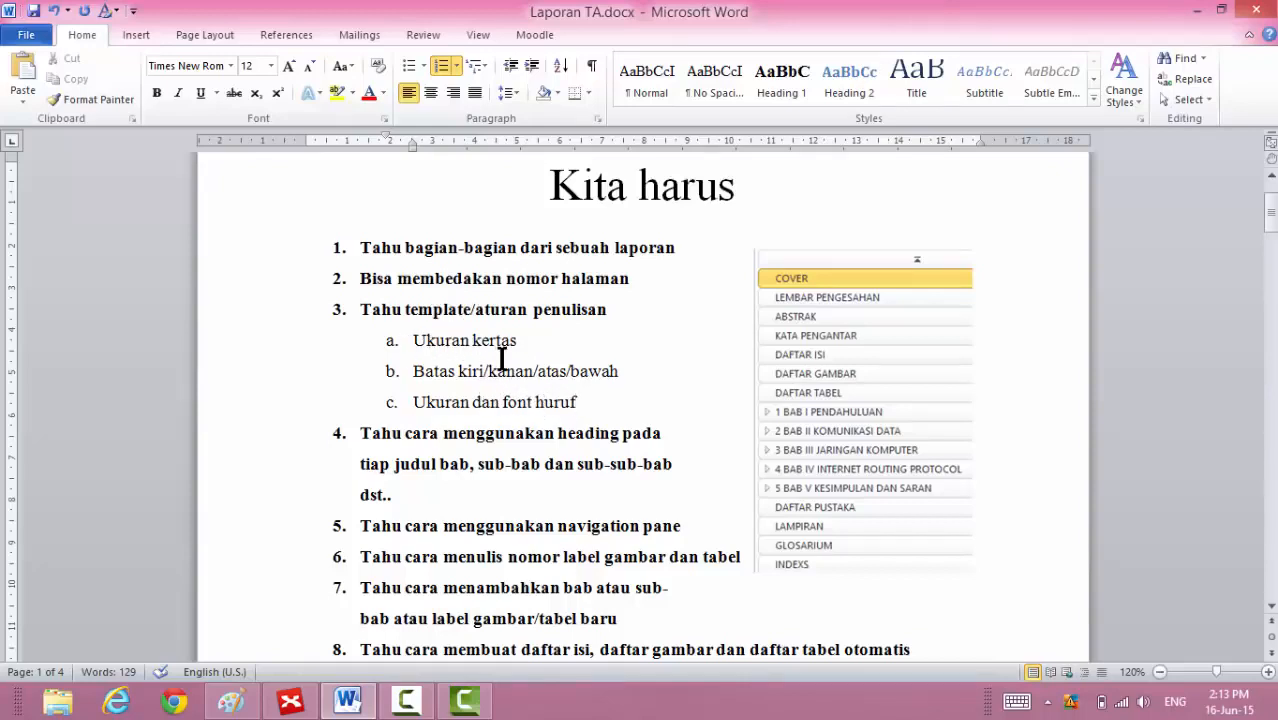
Apply the A4 paper size and the 2.54 cm margins to the whole document.
double_click(10, 382)
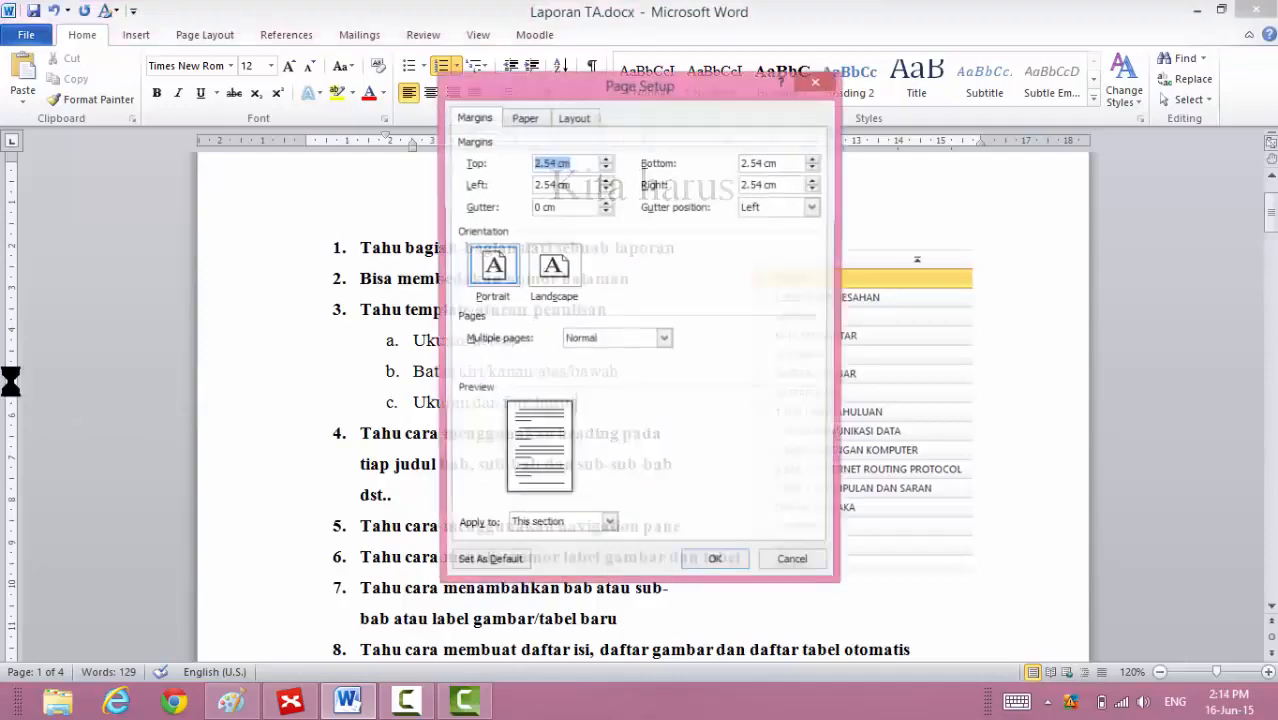
left_click(523, 117)
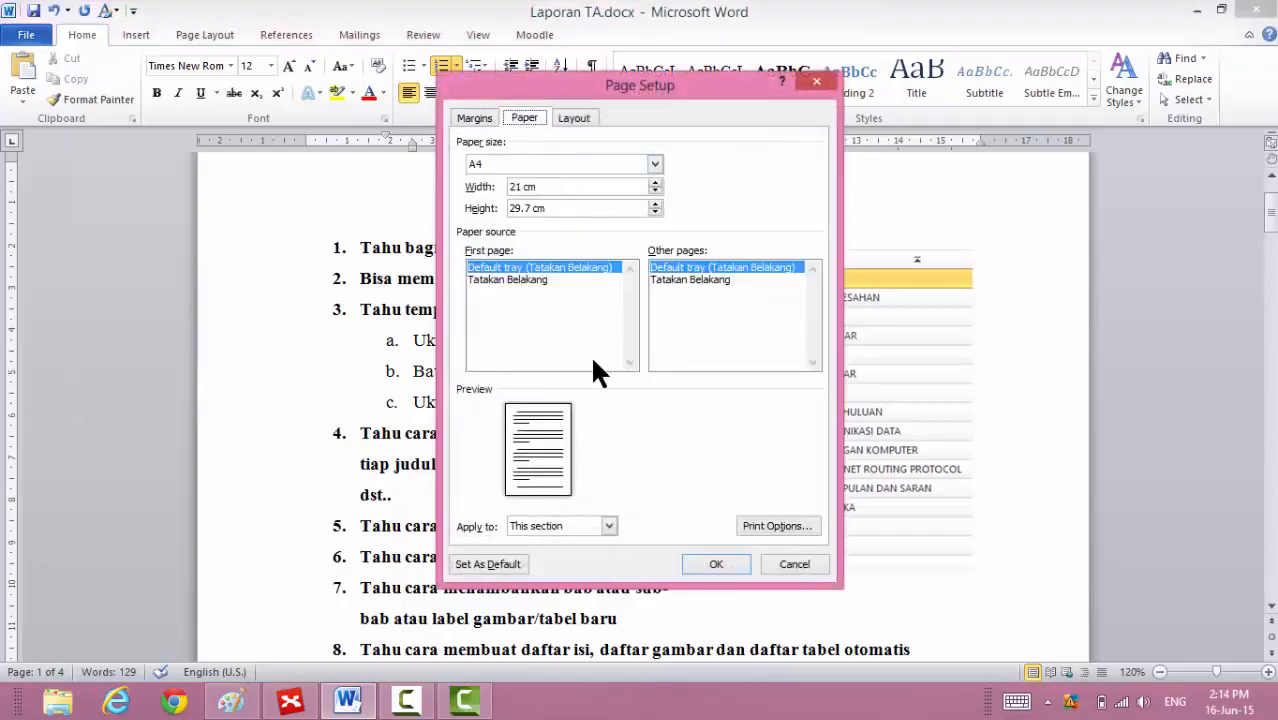
left_click(563, 530)
left_click(535, 560)
left_click(478, 119)
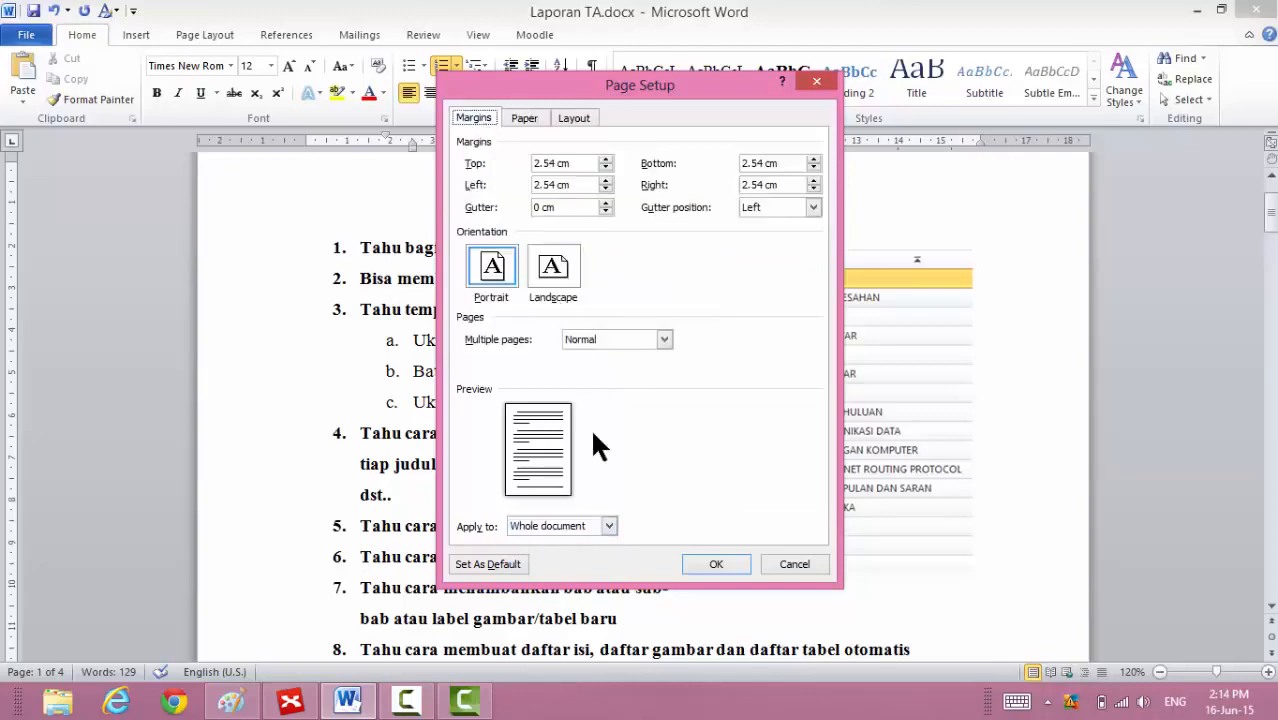
left_click(553, 522)
left_click(541, 563)
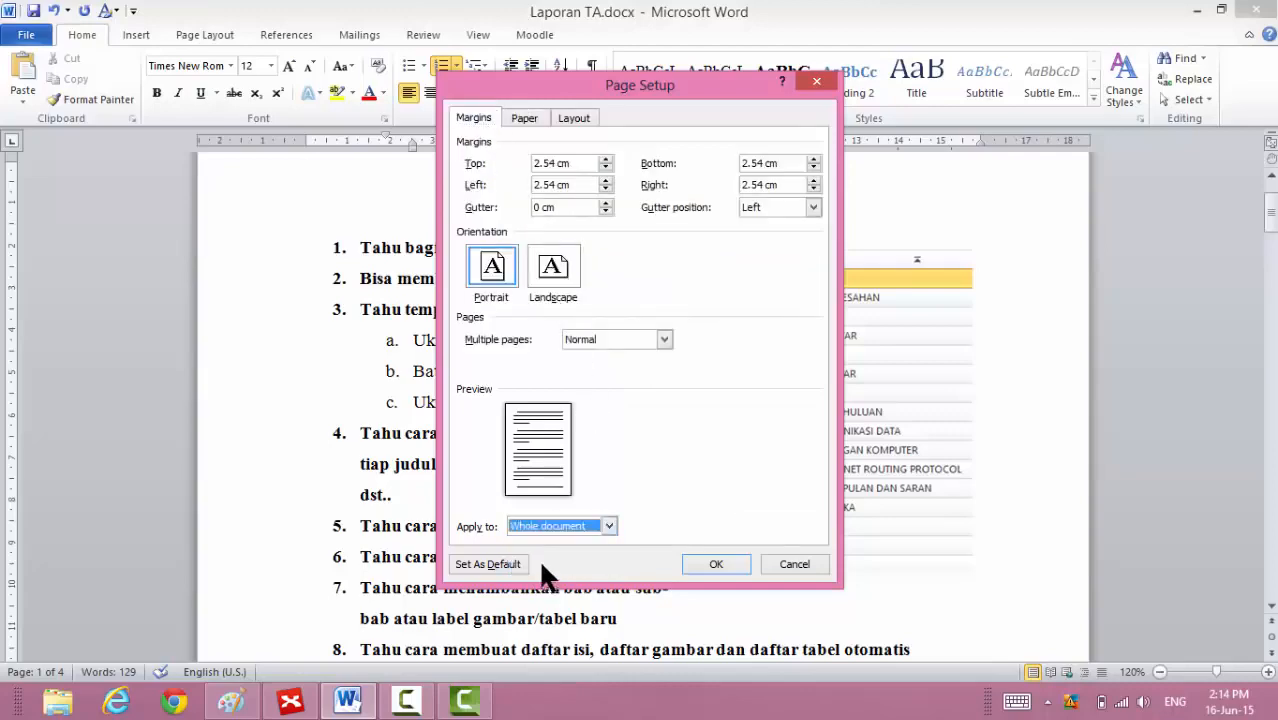
left_click(715, 563)
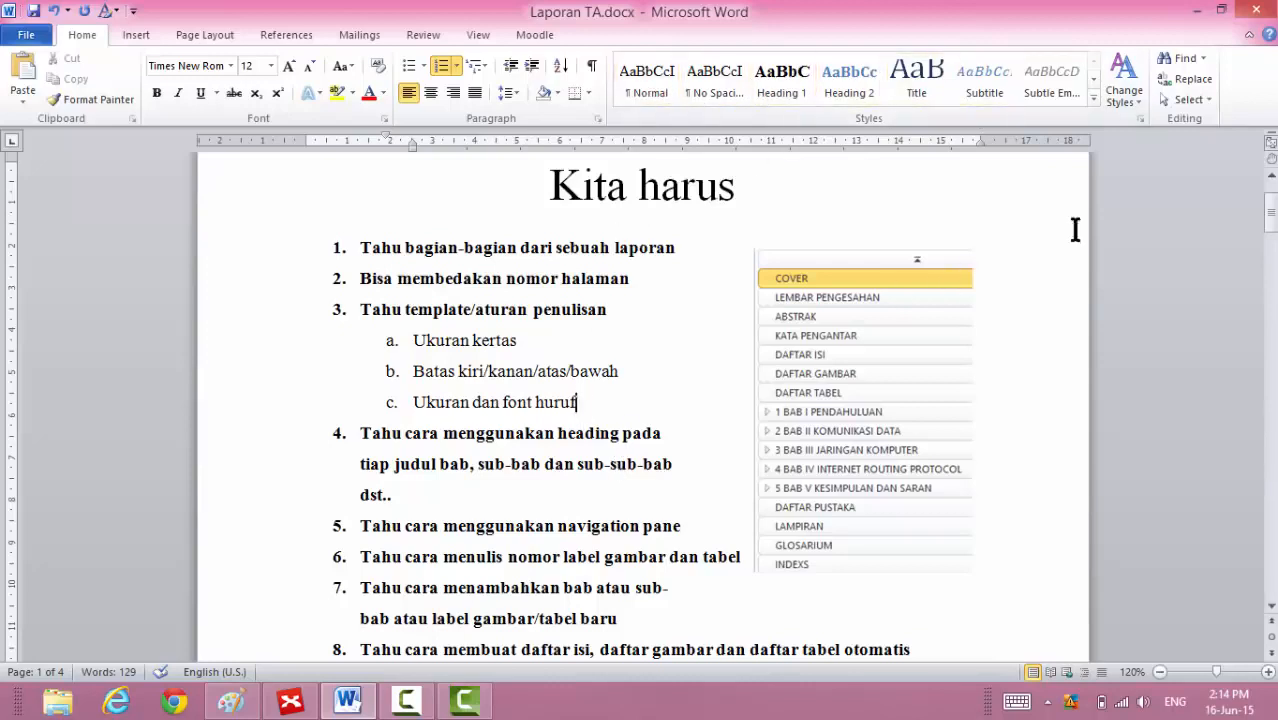
Format the Cover line below the numbered list as 14 pt, bold and centred.
left_click_drag(1270, 208, 1271, 240)
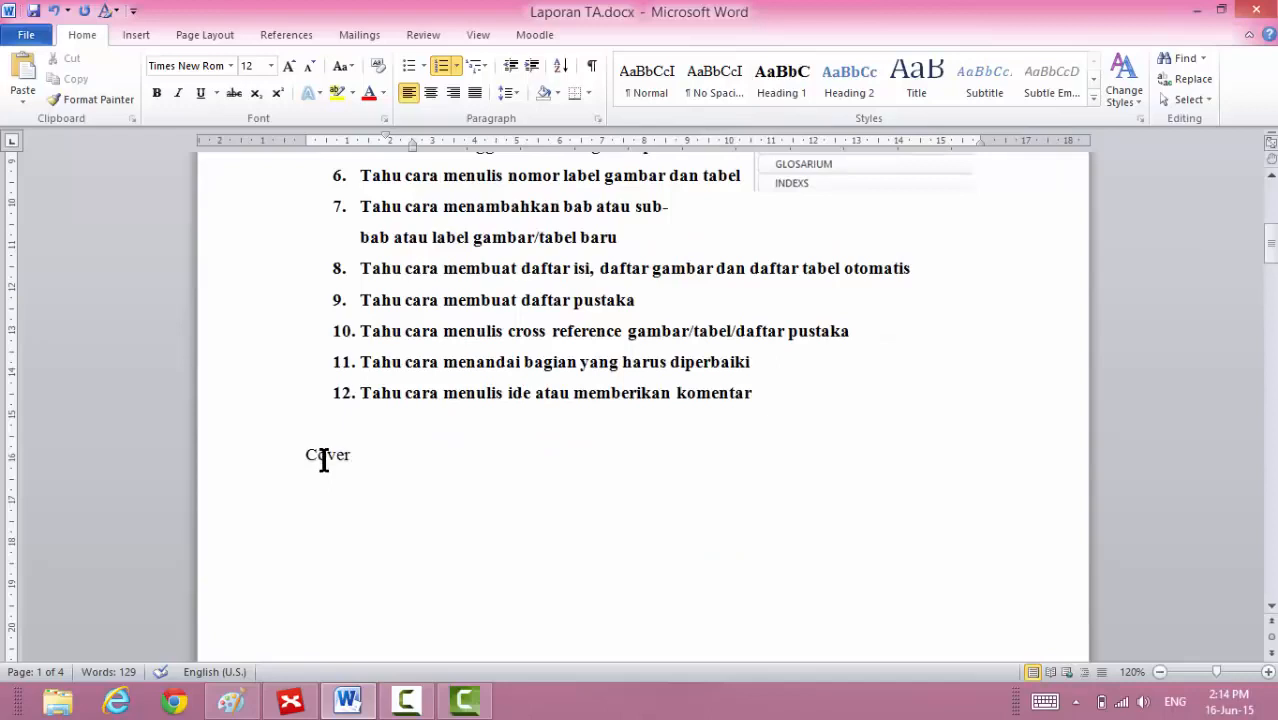
left_click(322, 462)
left_click(258, 469)
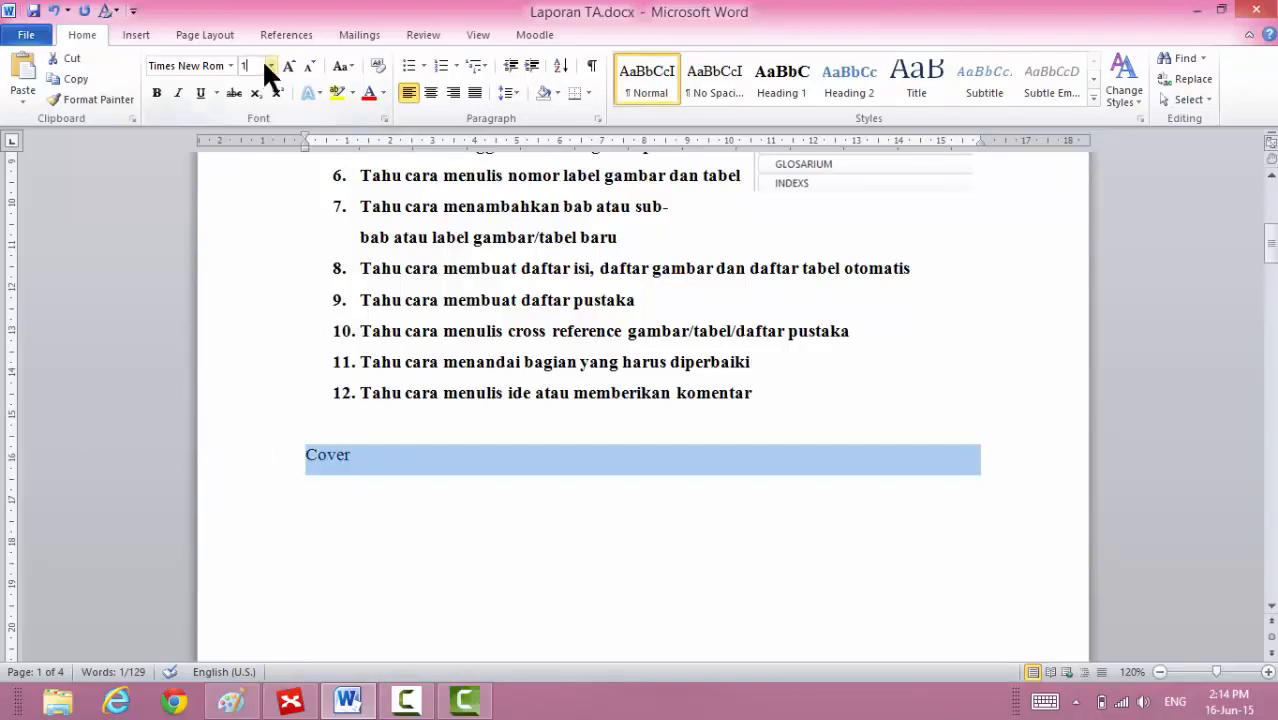
key("Return")
left_click(157, 93)
left_click(430, 93)
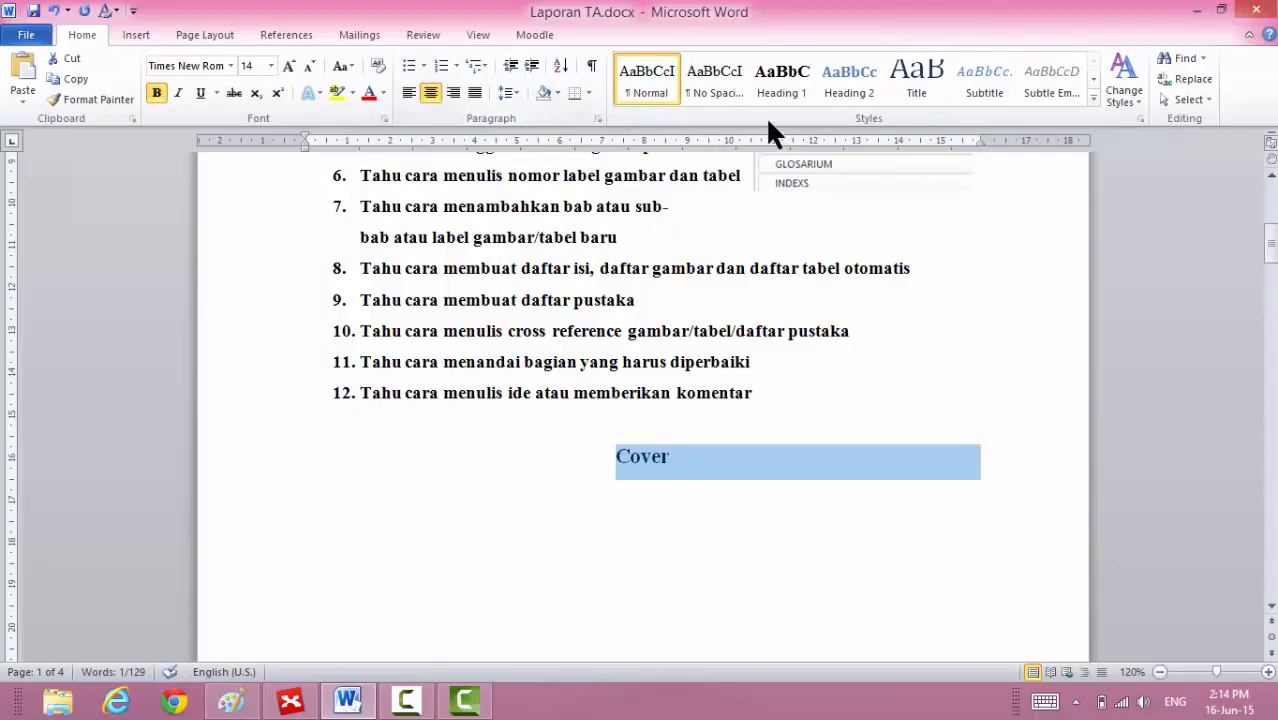
Update the Heading 1 style to match the formatting of the selected Cover line.
right_click(771, 85)
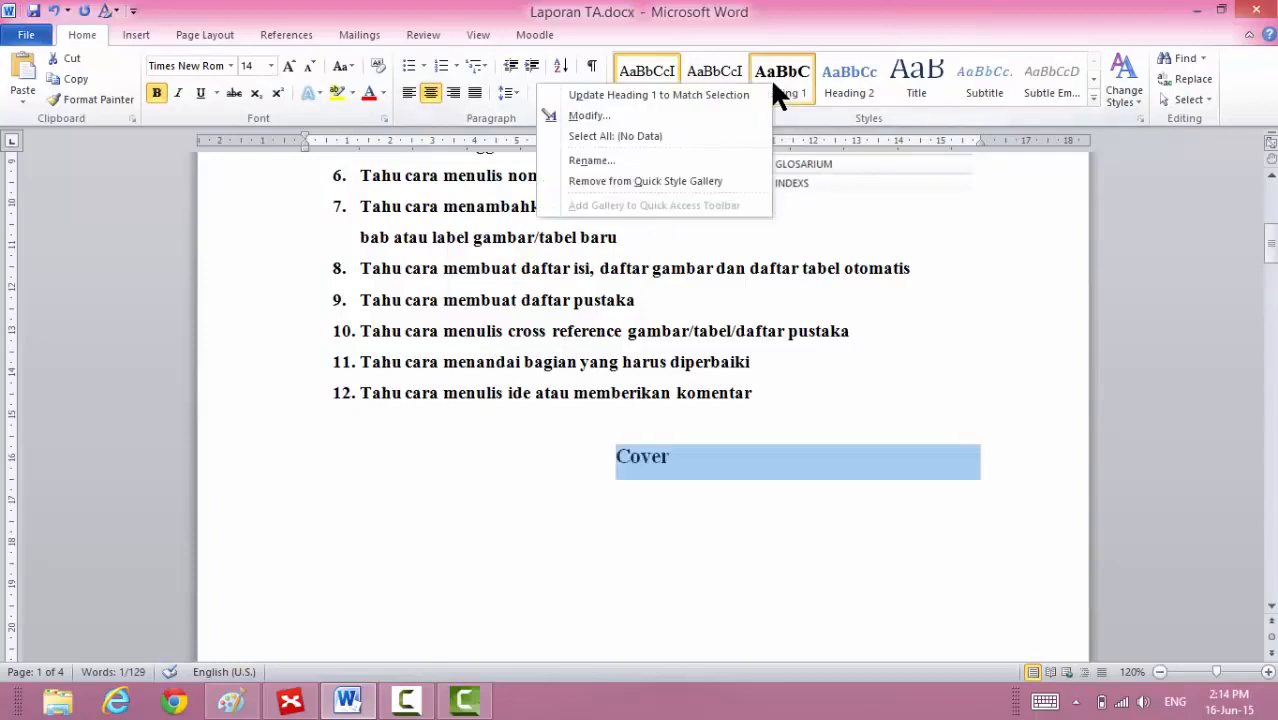
left_click(722, 94)
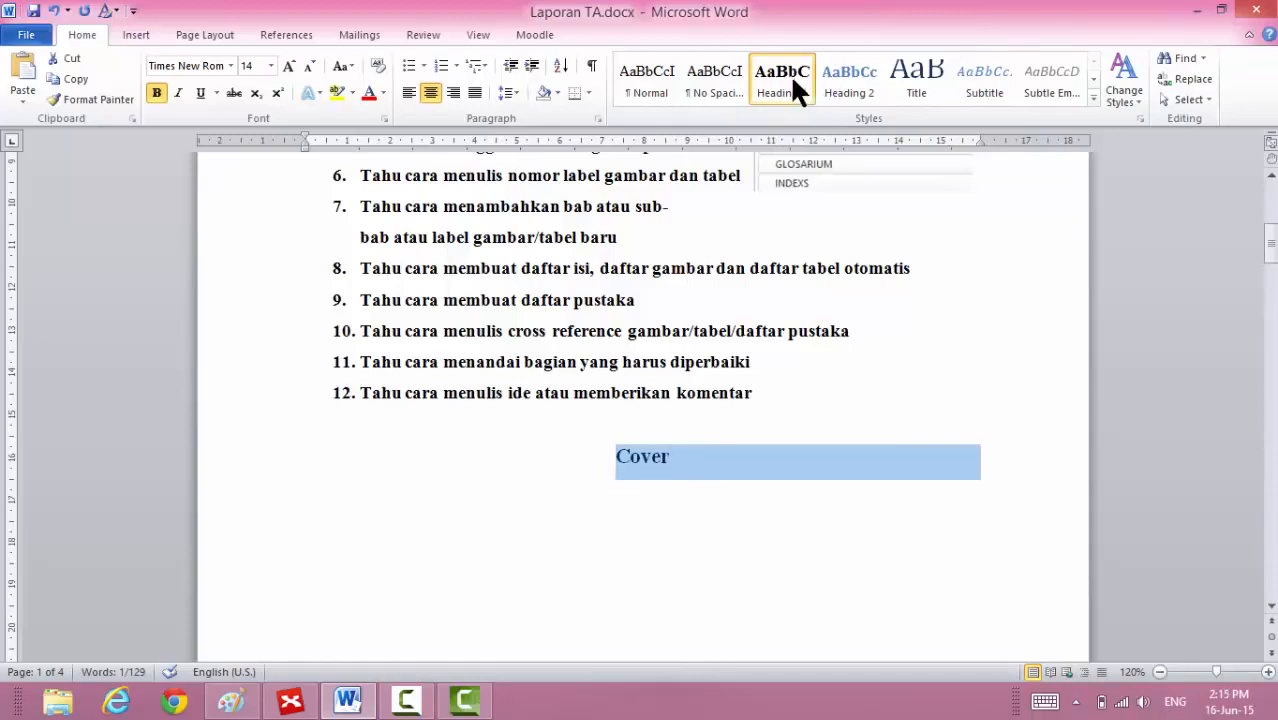
left_click(1057, 447)
Apply Heading 1 to the front-matter titles from Lembar pengesahan through Daftar tabel.
left_click_drag(1273, 253, 1273, 304)
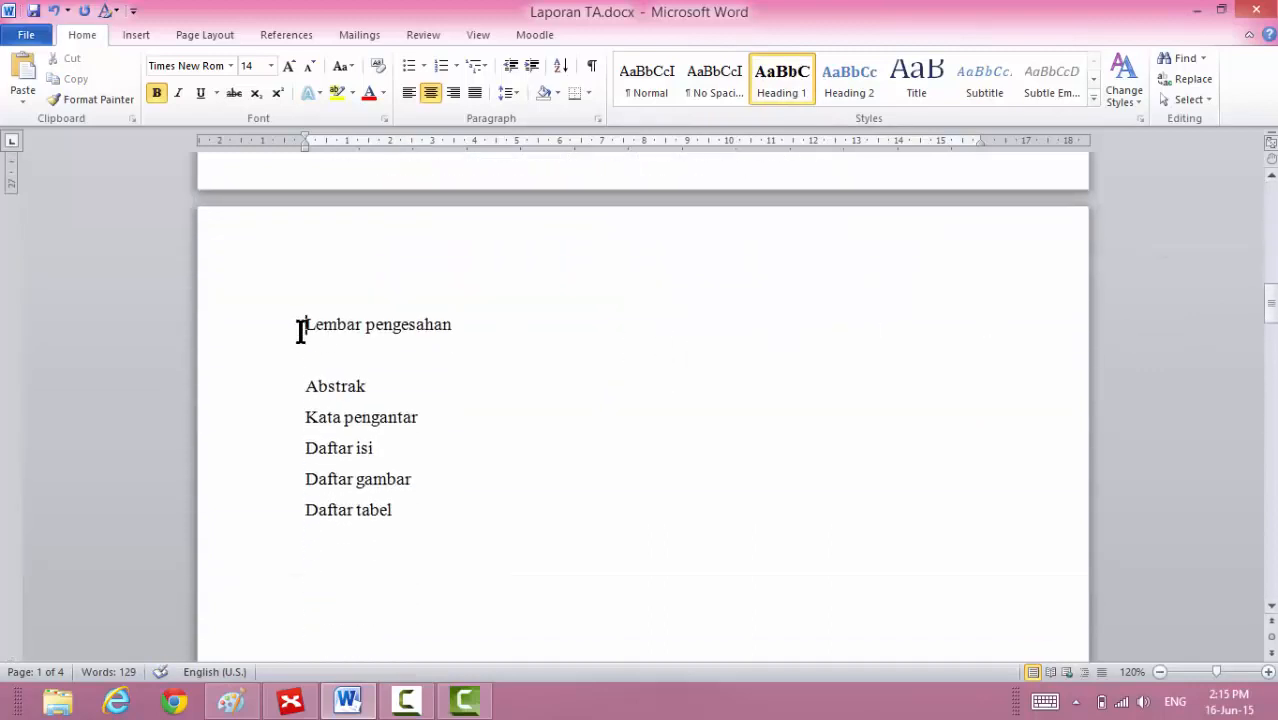
left_click_drag(301, 328, 456, 510)
key("ctrl+shift+n")
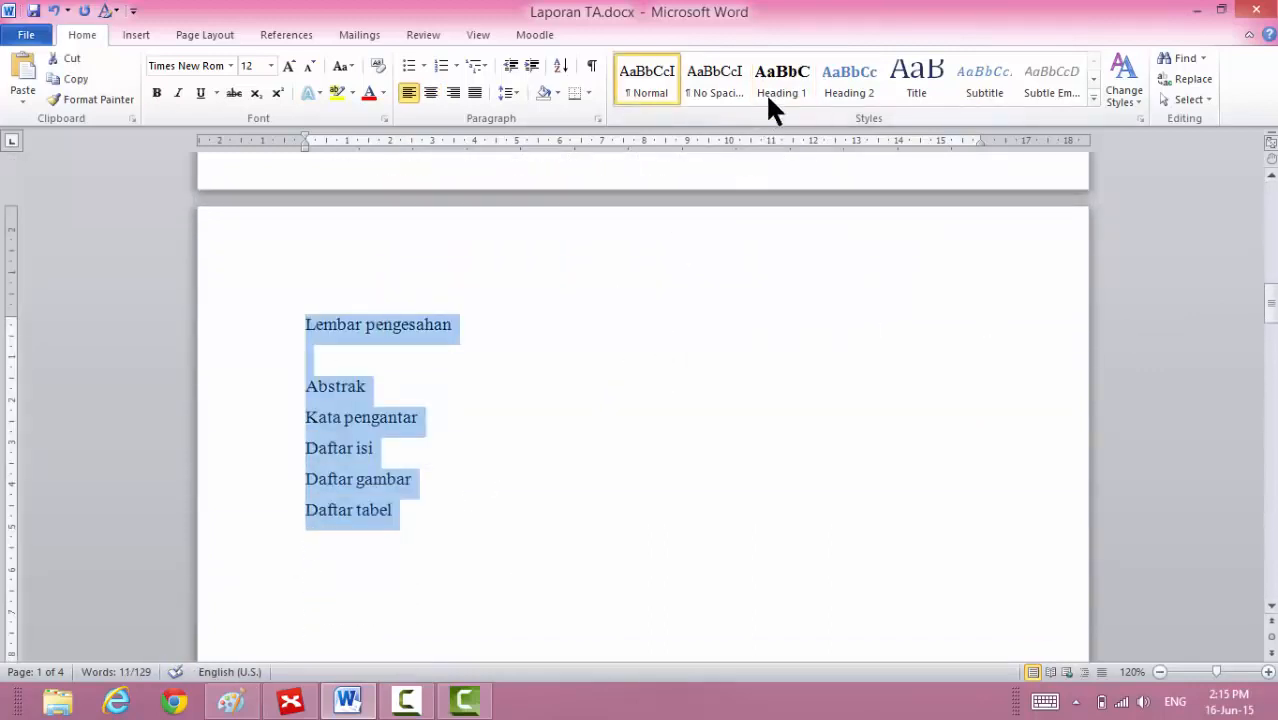
left_click(775, 85)
Apply Heading 1 to the Bab 1 s/d 4, Kesimpulan and Daftar pustaka lines.
left_click_drag(1268, 300, 1270, 420)
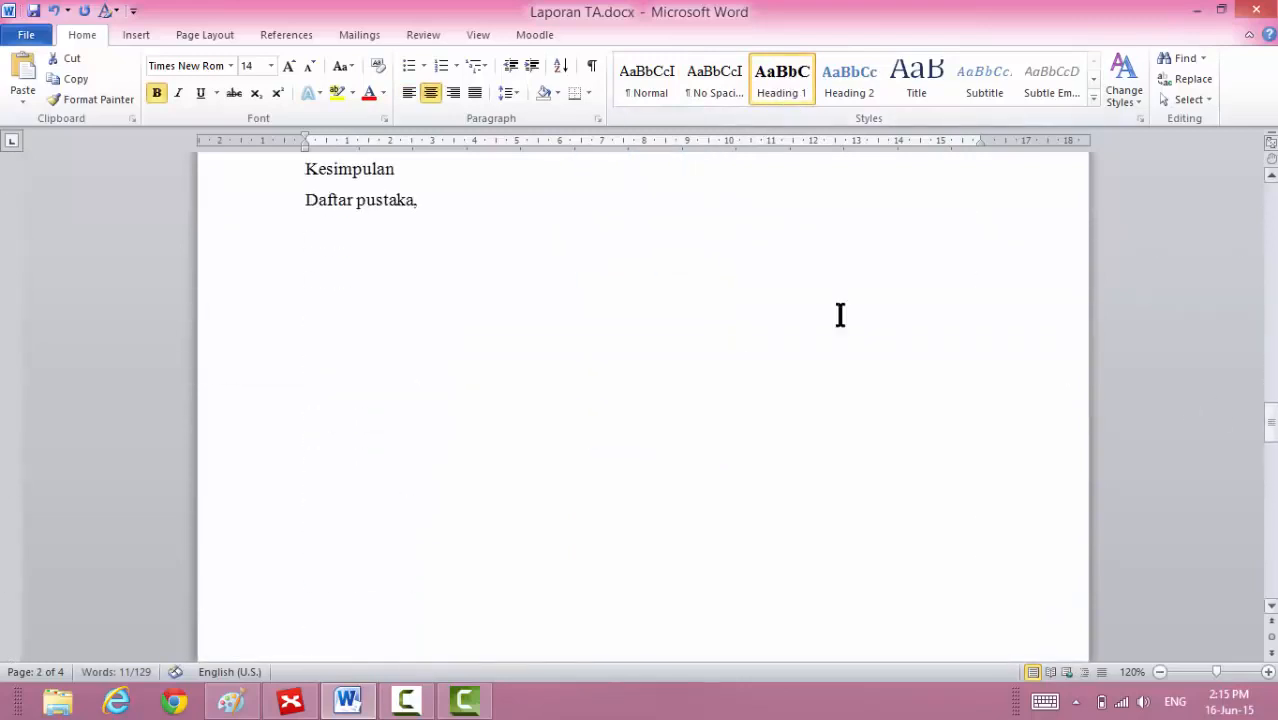
scroll(1027, 245, "up", 3)
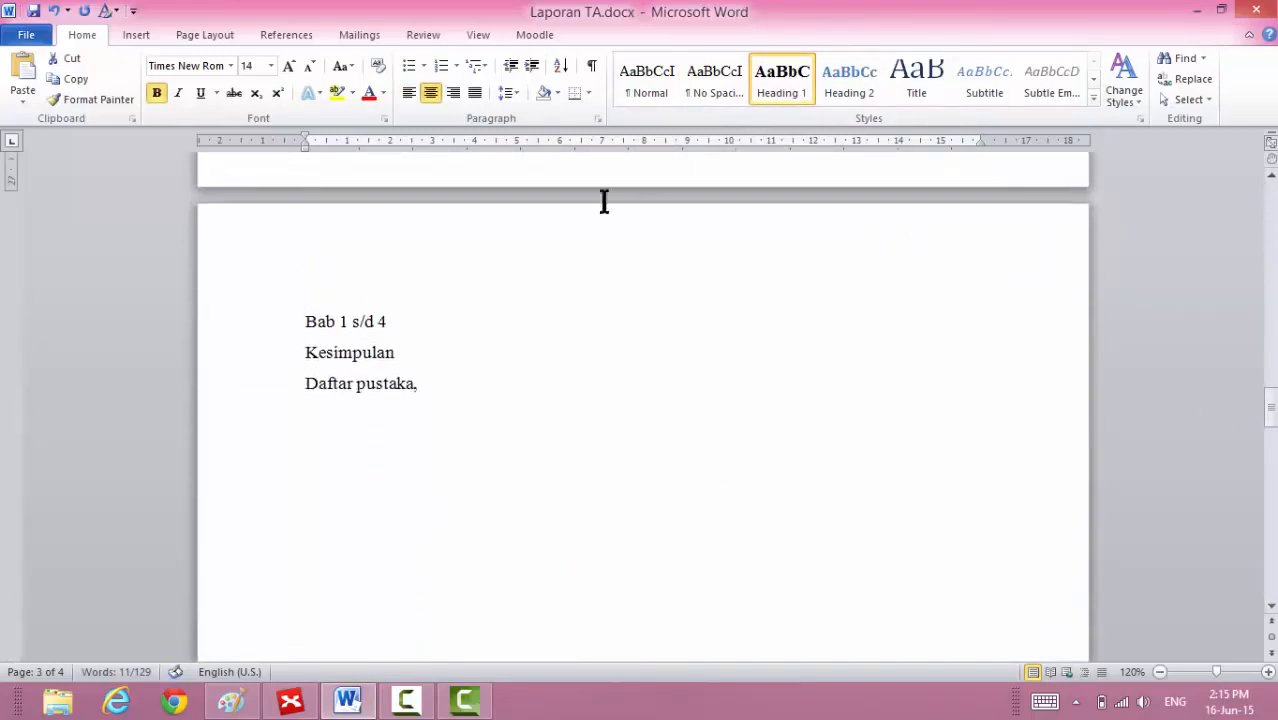
left_click(280, 322)
left_click_drag(283, 342, 297, 388)
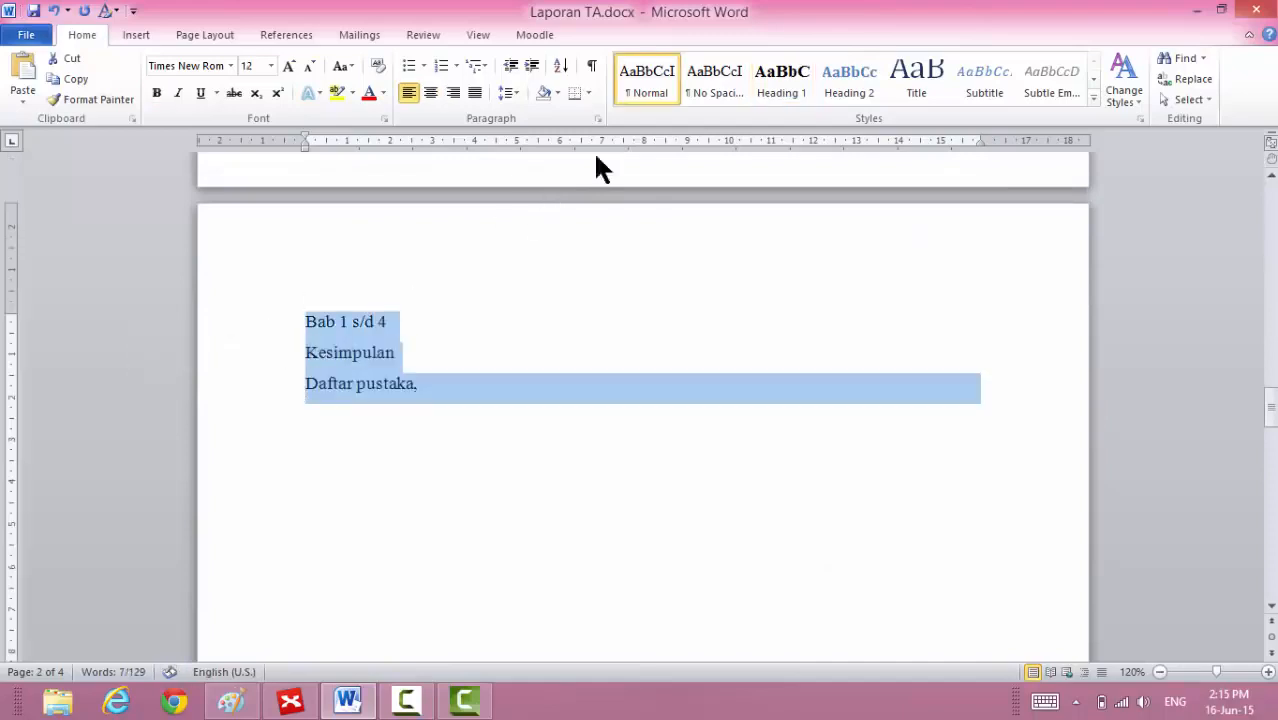
left_click(755, 88)
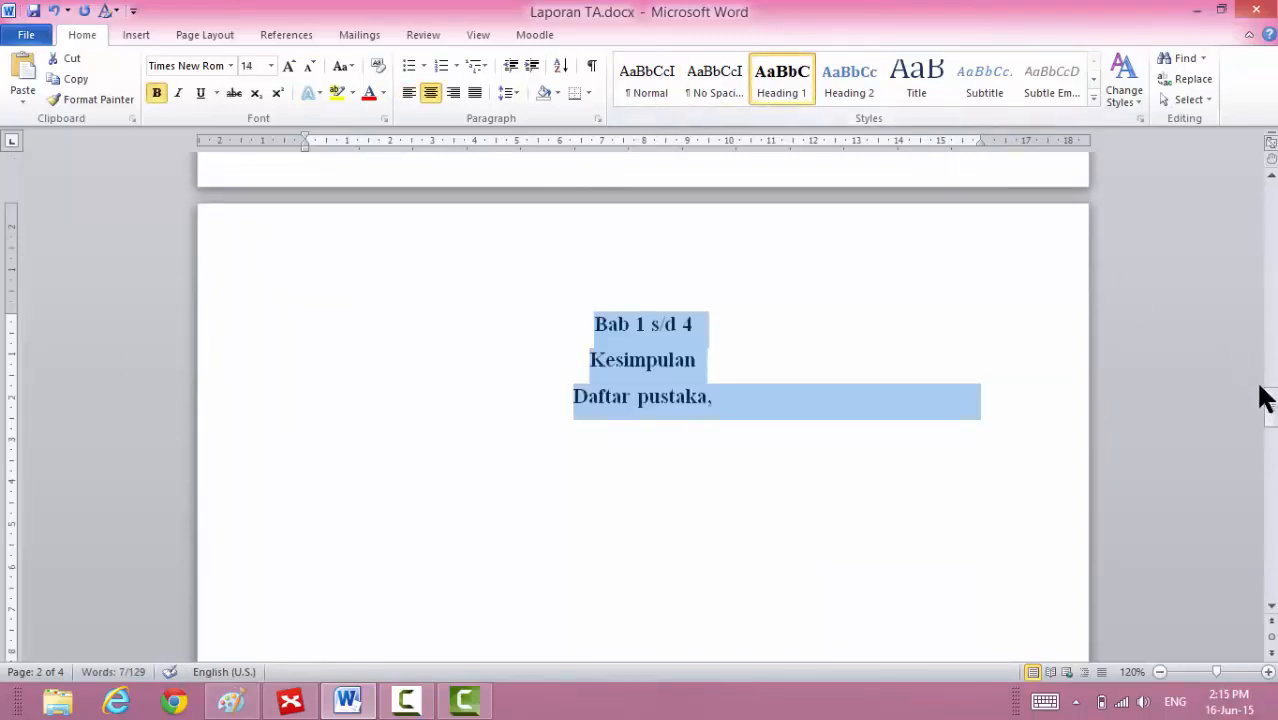
Apply Heading 1 to the Lampiran line on the last page.
left_click_drag(1270, 406, 1270, 505)
left_click(253, 400)
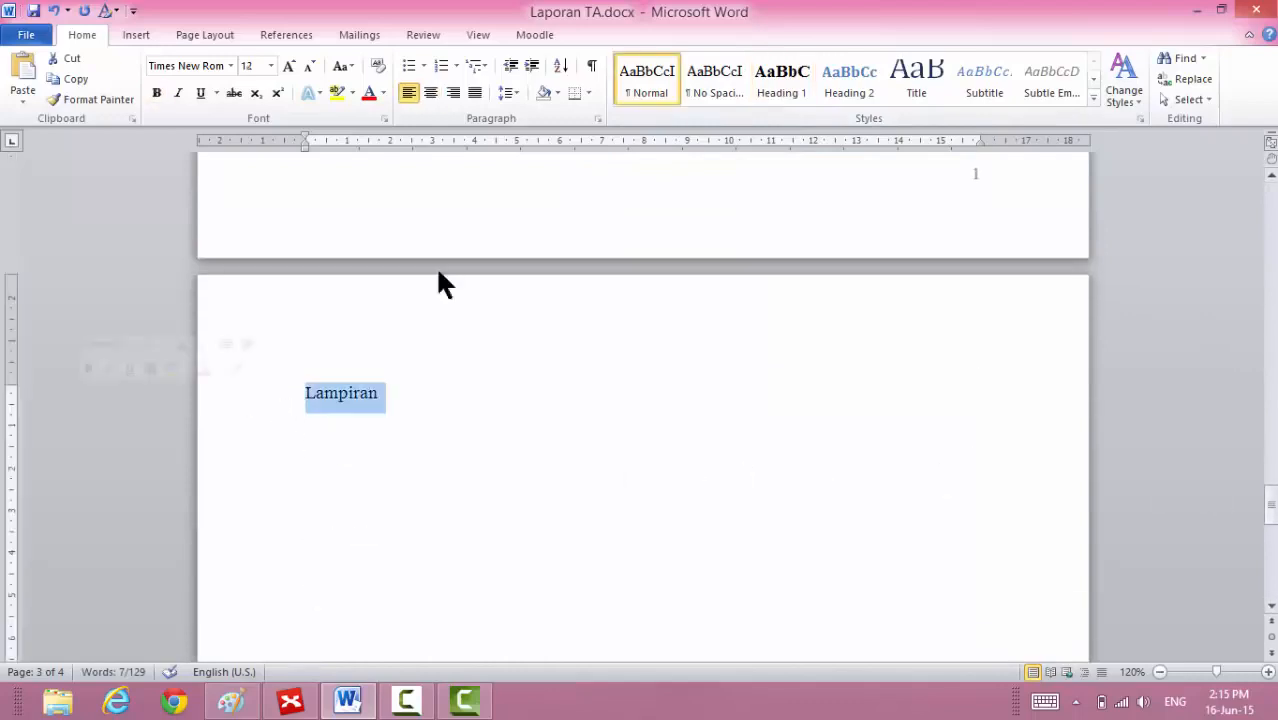
left_click(784, 85)
Return to the Cover heading and show the document's heading list in the Navigation pane.
left_click(1275, 216)
left_click(1275, 216)
left_click(1275, 216)
left_click(1275, 216)
left_click(1275, 216)
left_click(1275, 216)
left_click(1275, 216)
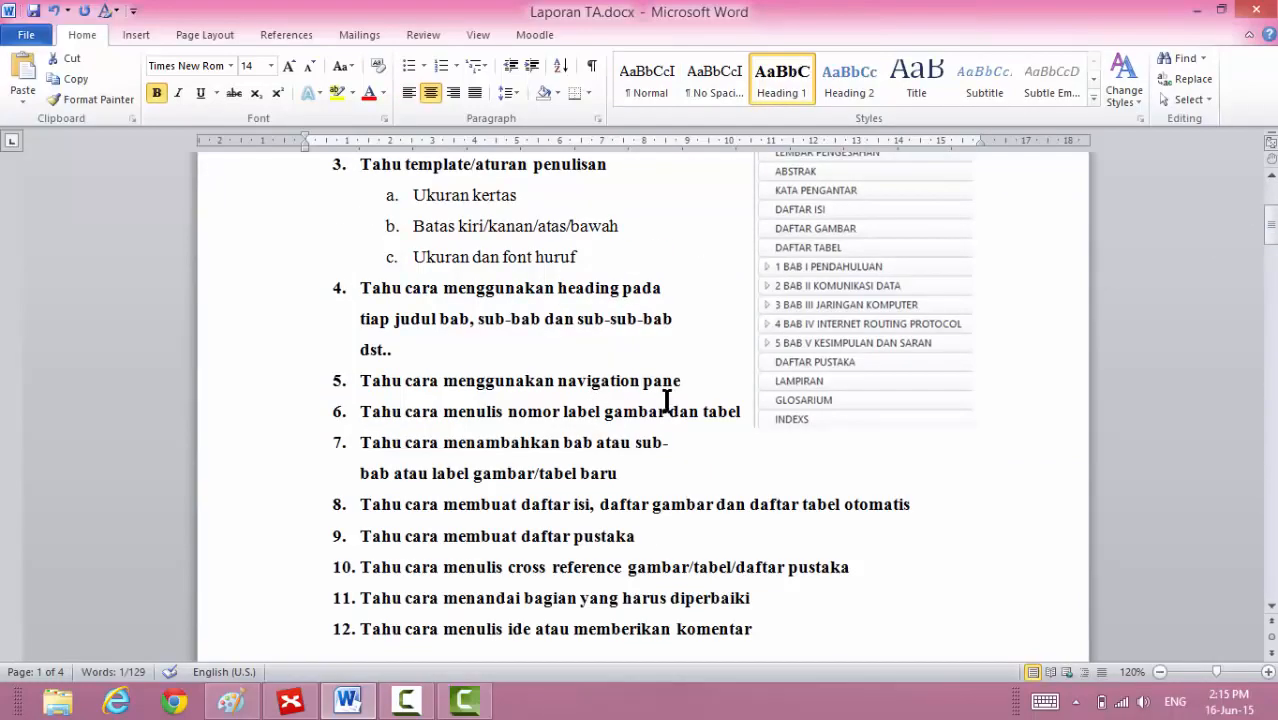
left_click_drag(1271, 222, 1271, 266)
left_click(728, 182)
key("ctrl+f")
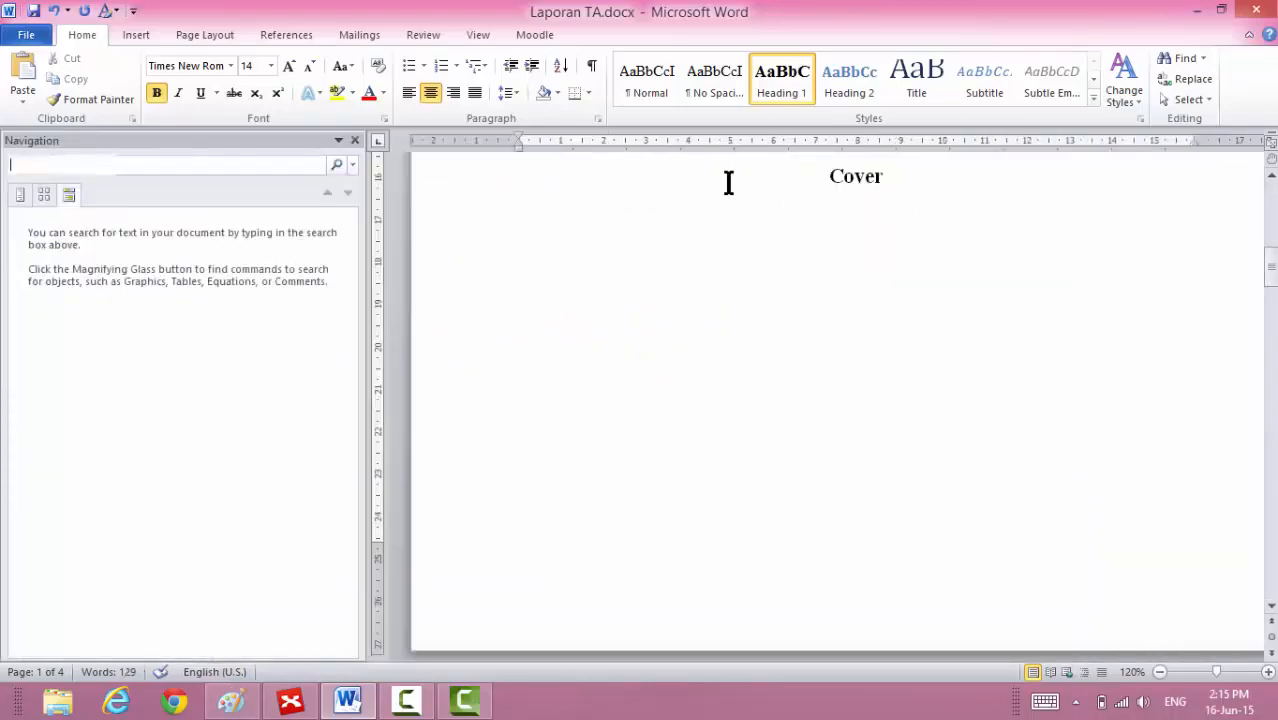
left_click(20, 195)
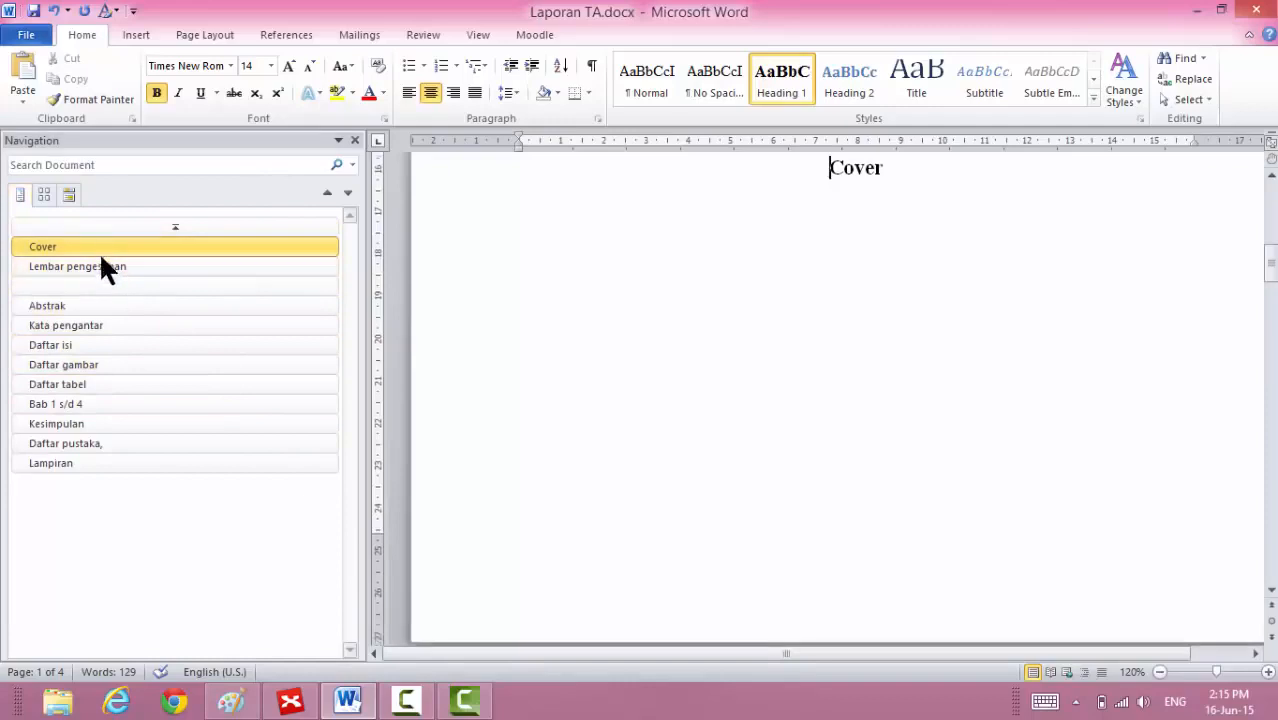
Jump to the Lembar pengesahan heading and to the blank heading below it.
left_click(76, 266)
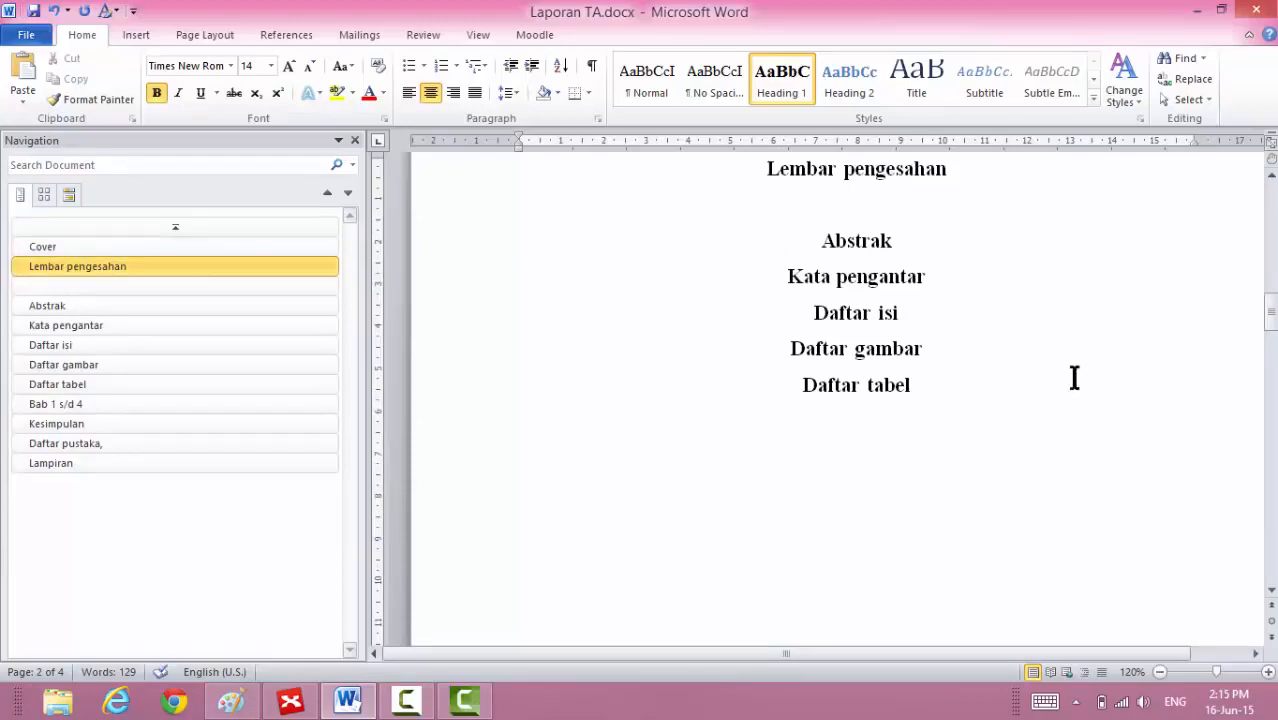
left_click_drag(1270, 322, 1270, 292)
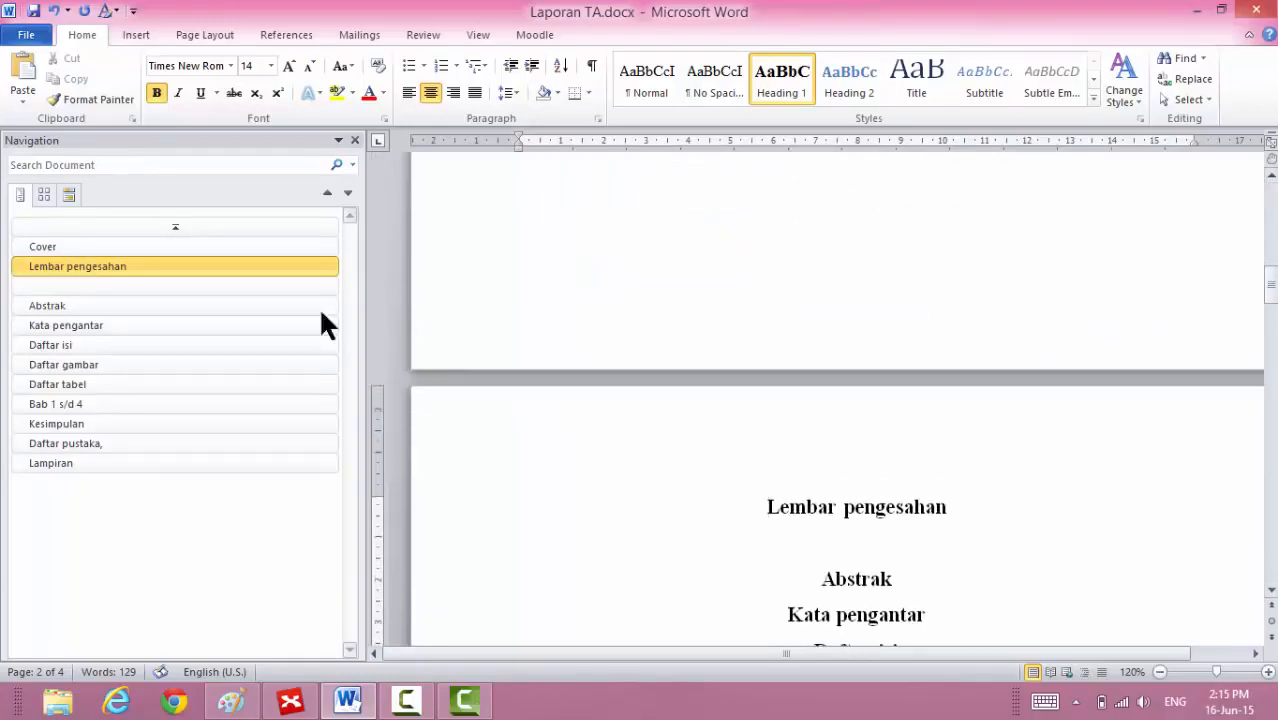
left_click(86, 284)
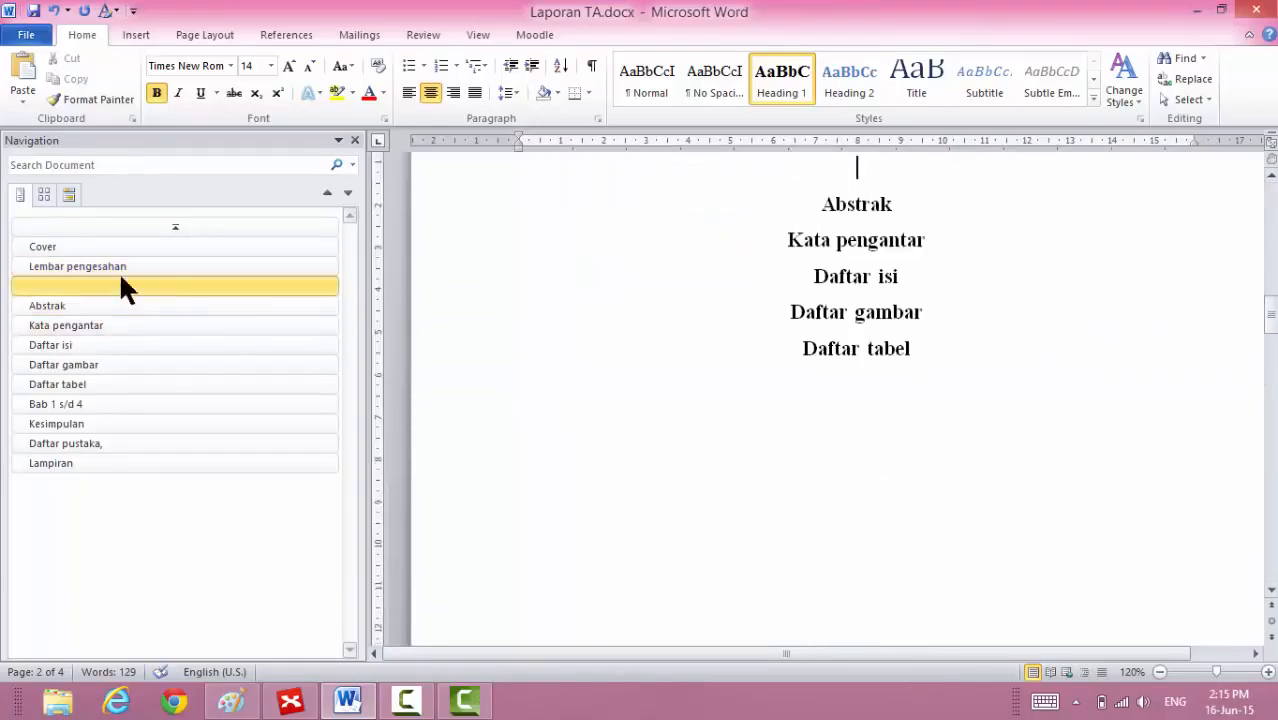
Insert page breaks before the Abstrak, Kata pengantar and Daftar isi headings so each starts on a new page.
left_click(816, 205)
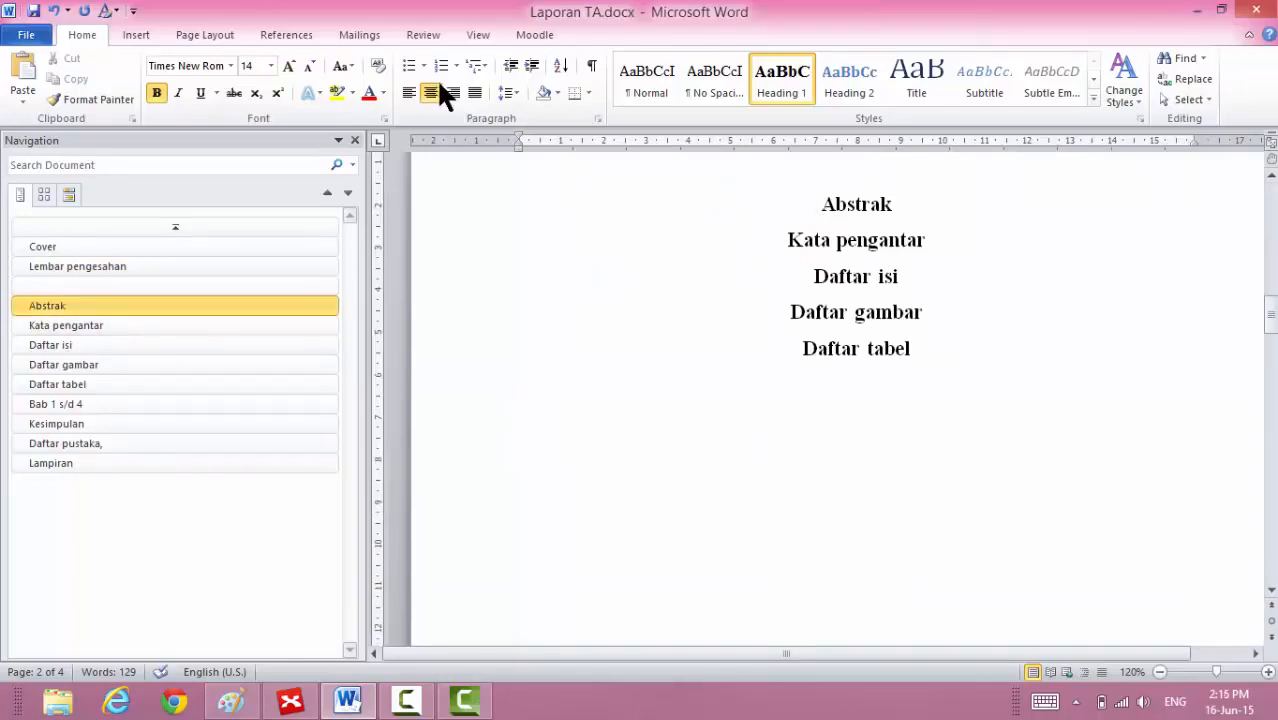
left_click(137, 35)
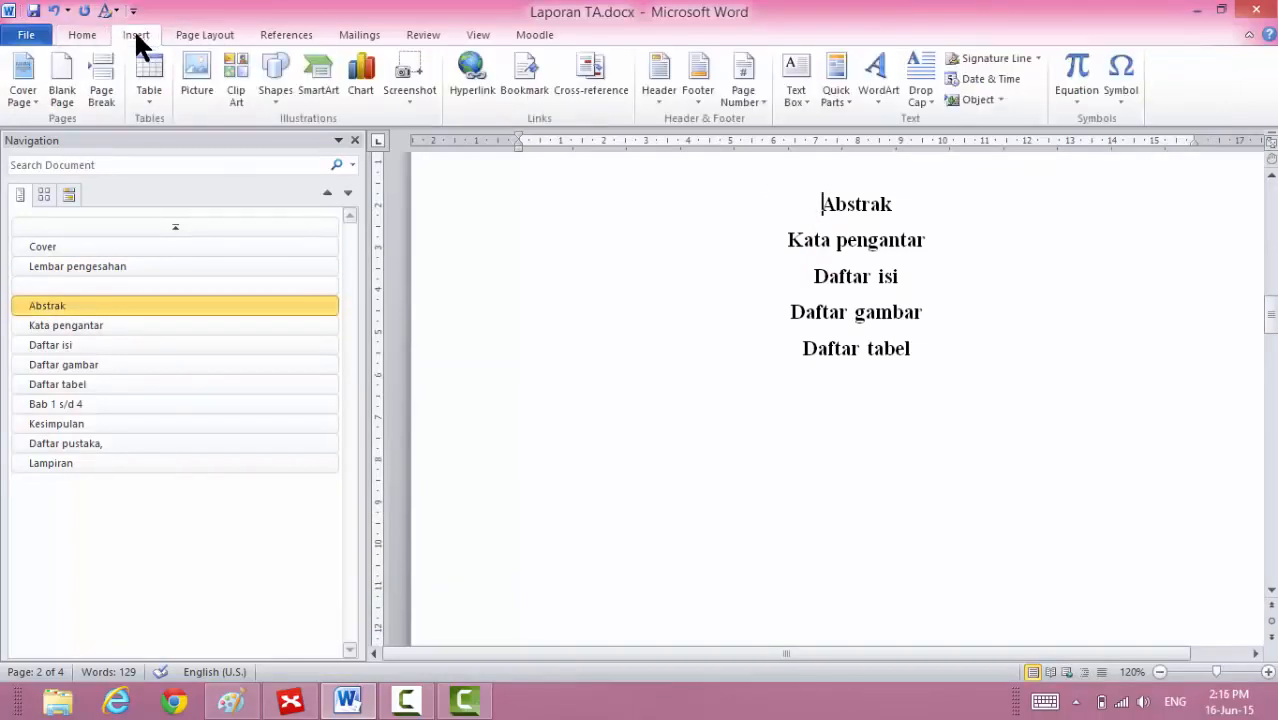
left_click(101, 82)
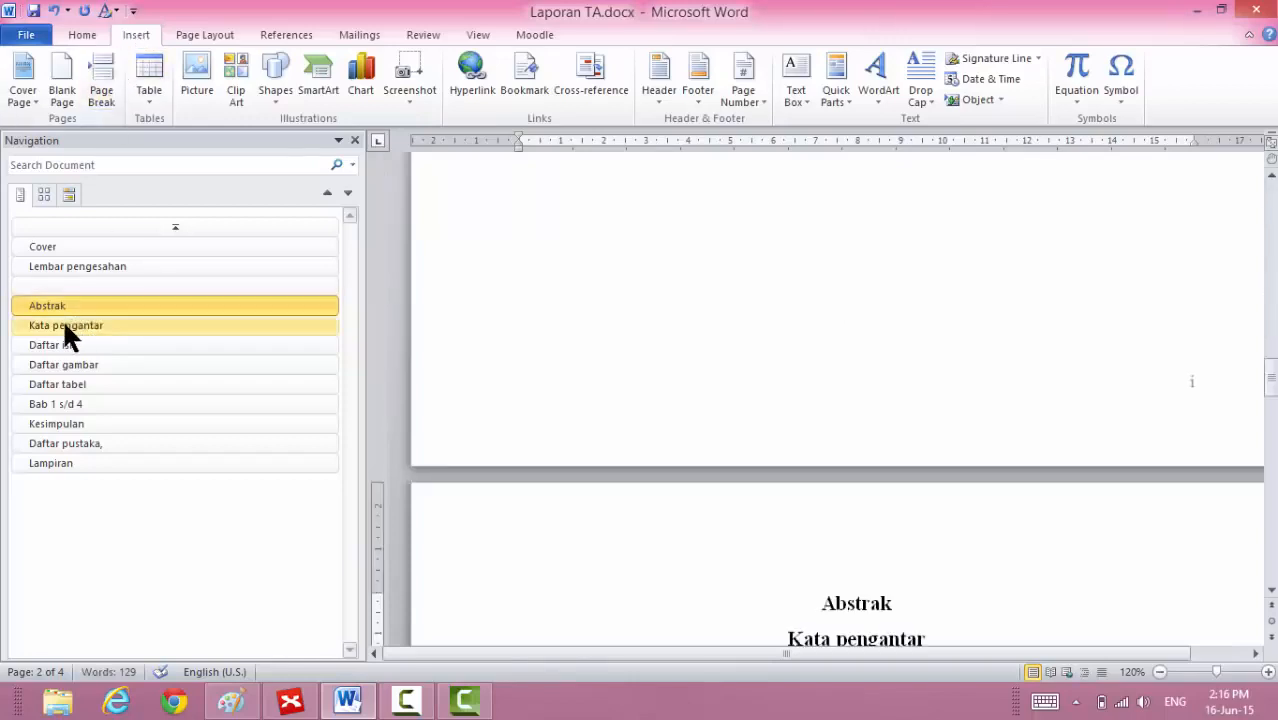
left_click(66, 320)
left_click(101, 82)
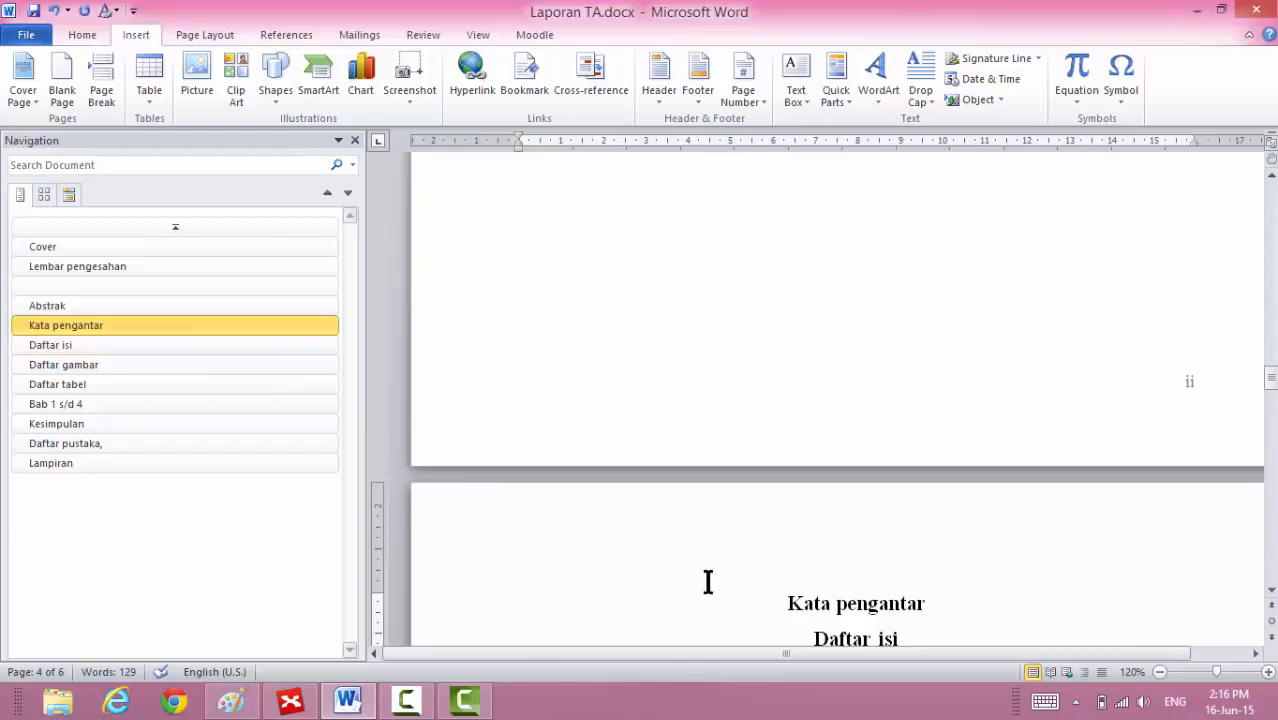
left_click(812, 638)
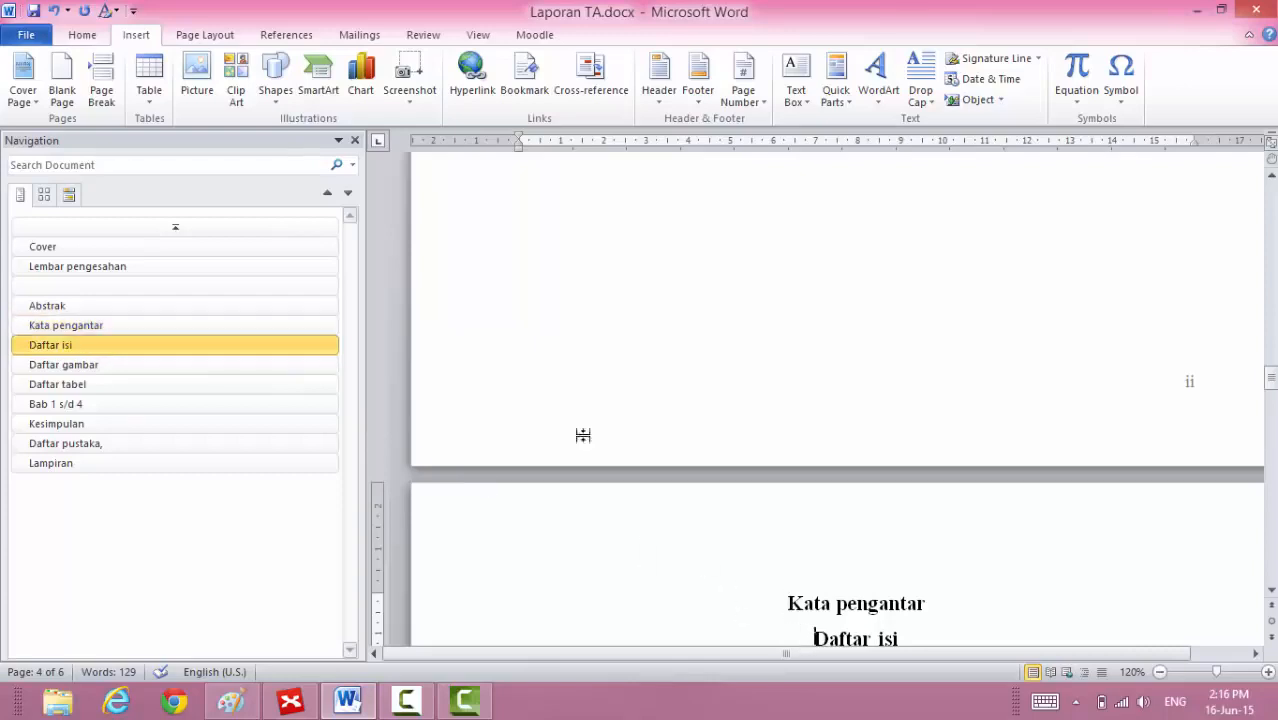
left_click(110, 88)
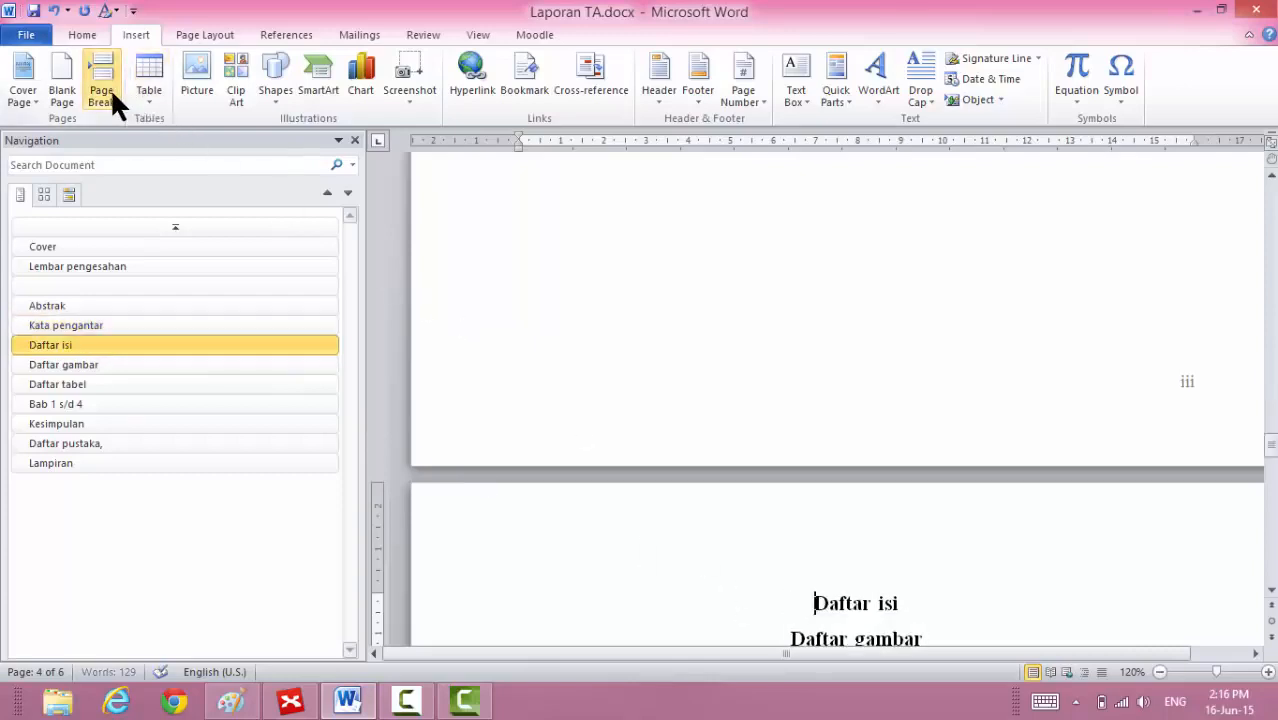
Insert page breaks before the Daftar gambar and Daftar tabel headings so each starts on a new page.
left_click(87, 364)
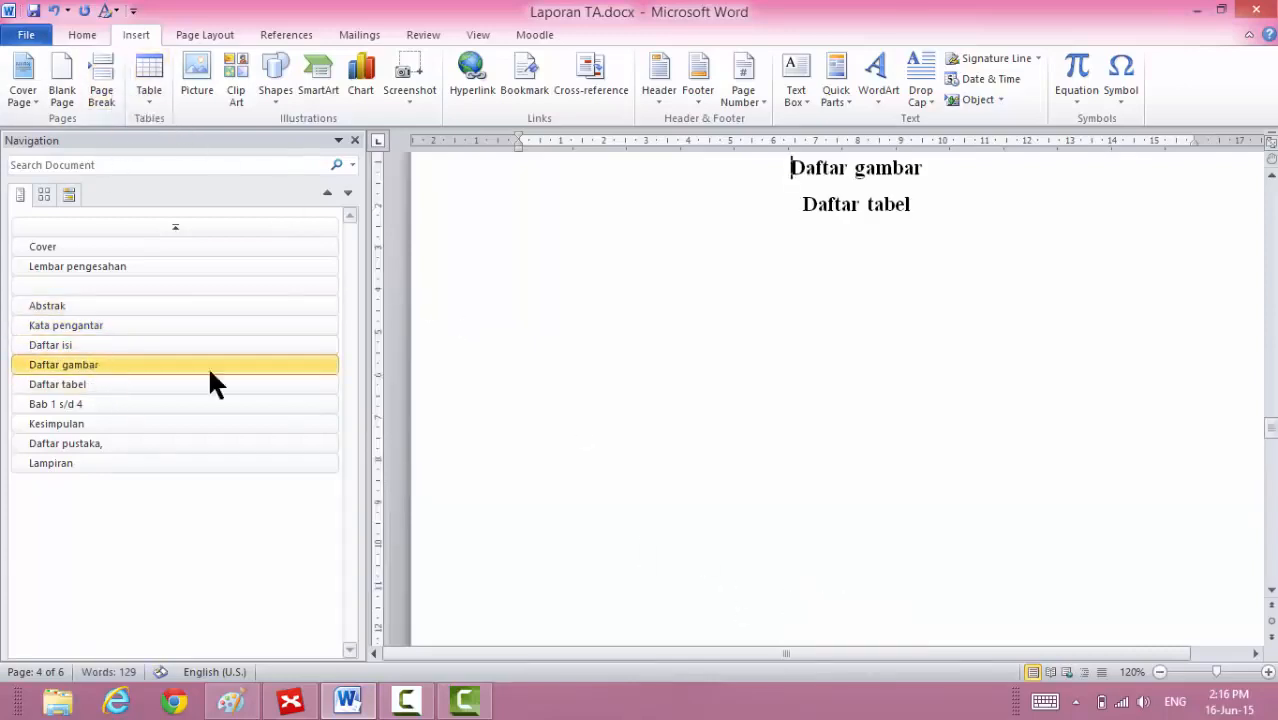
left_click(100, 84)
left_click(115, 380)
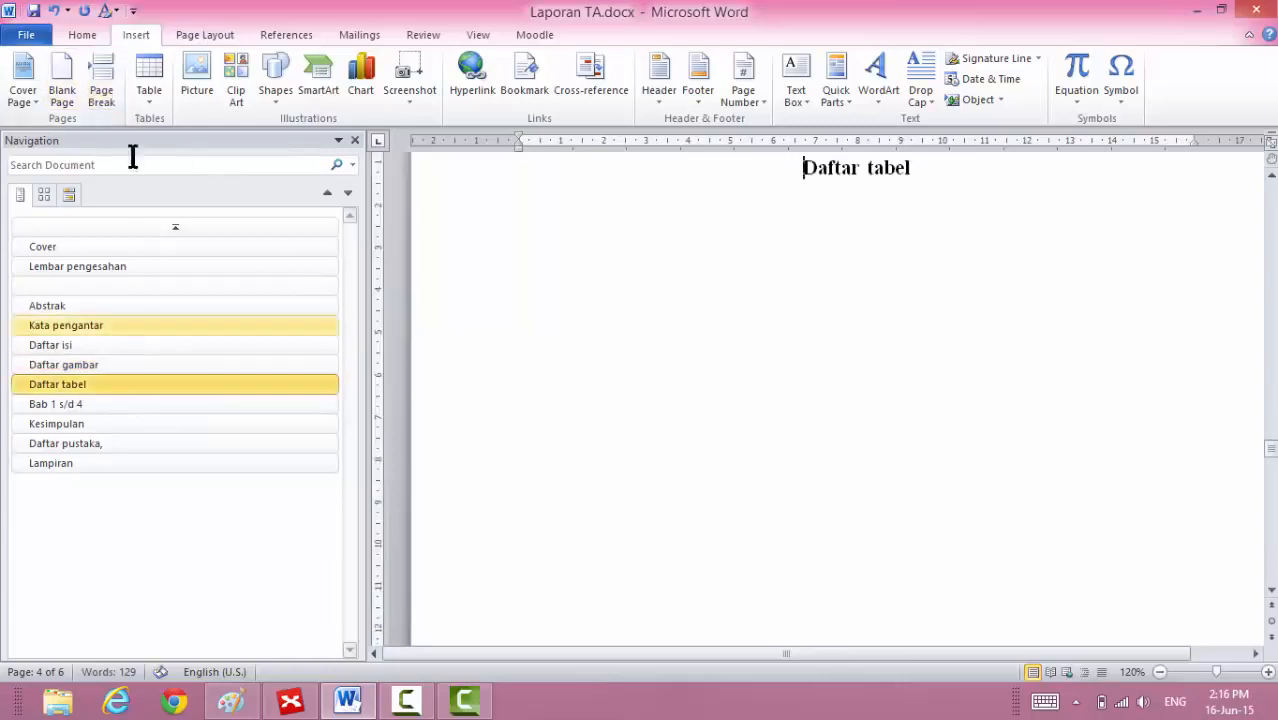
left_click(110, 88)
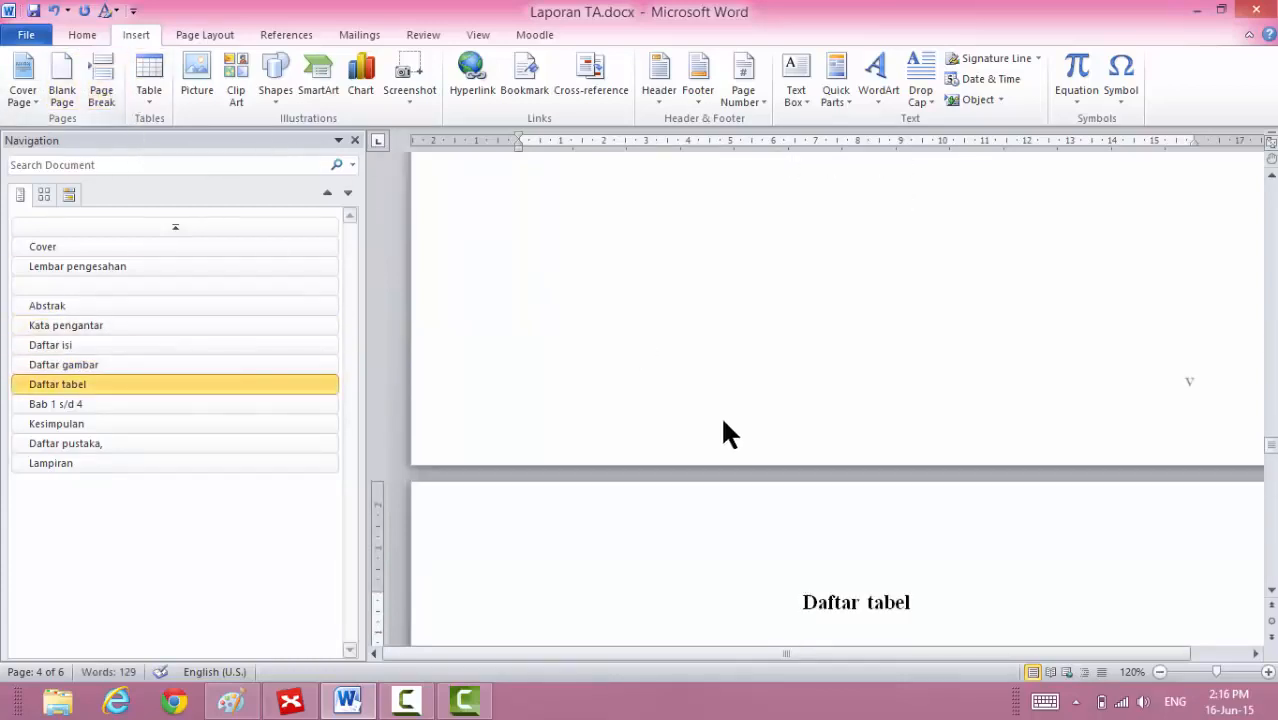
Hide the white space between pages and set the blank heading below Lembar pengesahan to the Normal style.
double_click(787, 469)
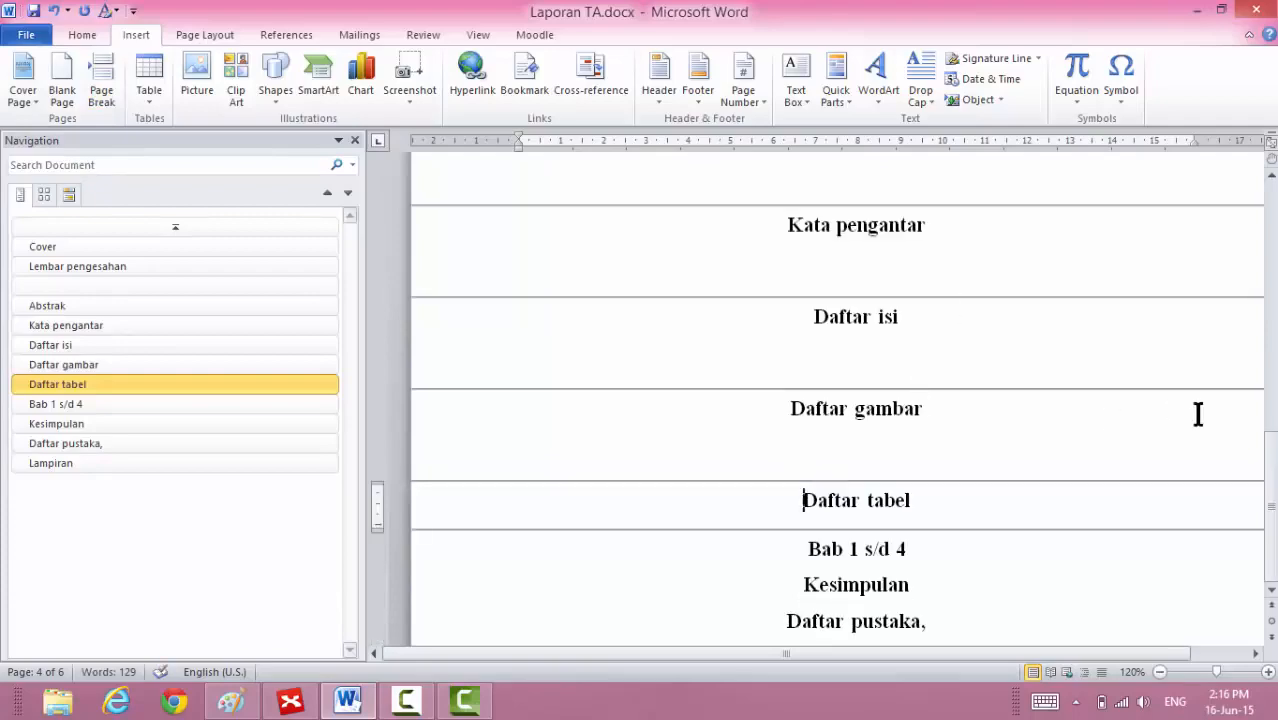
left_click_drag(1272, 467, 1272, 318)
left_click_drag(1274, 293, 1274, 297)
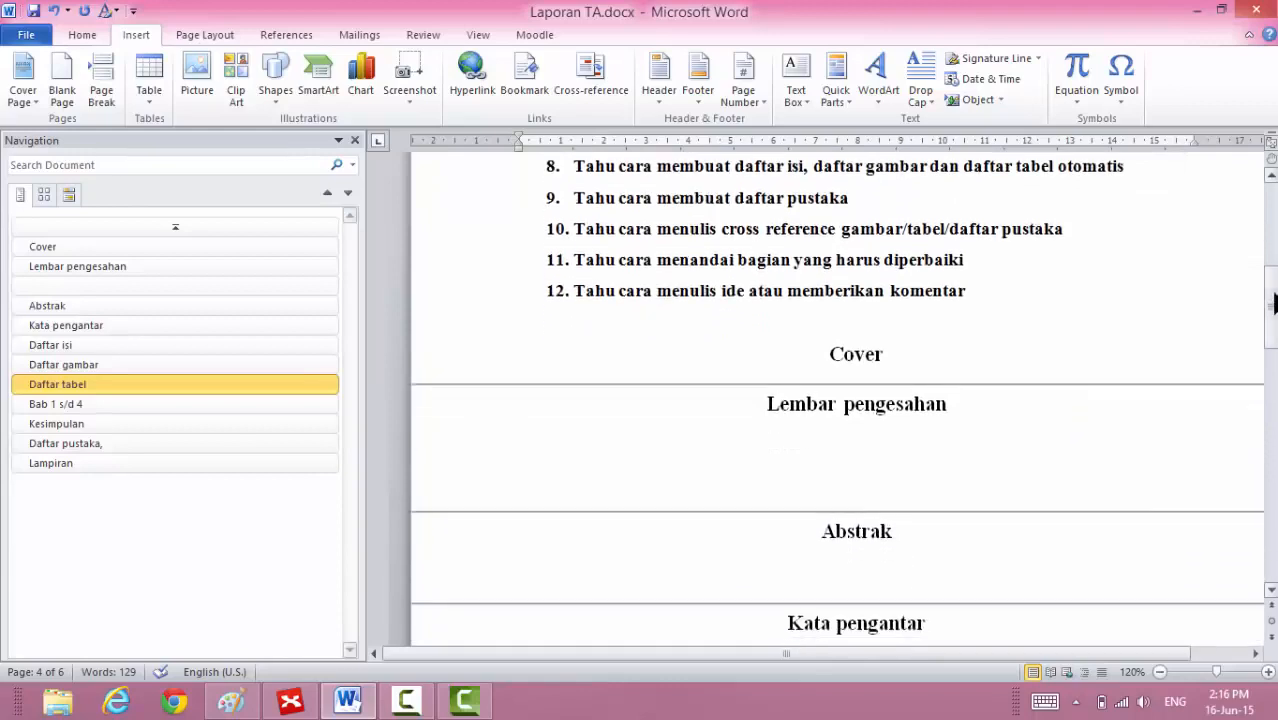
left_click(218, 287)
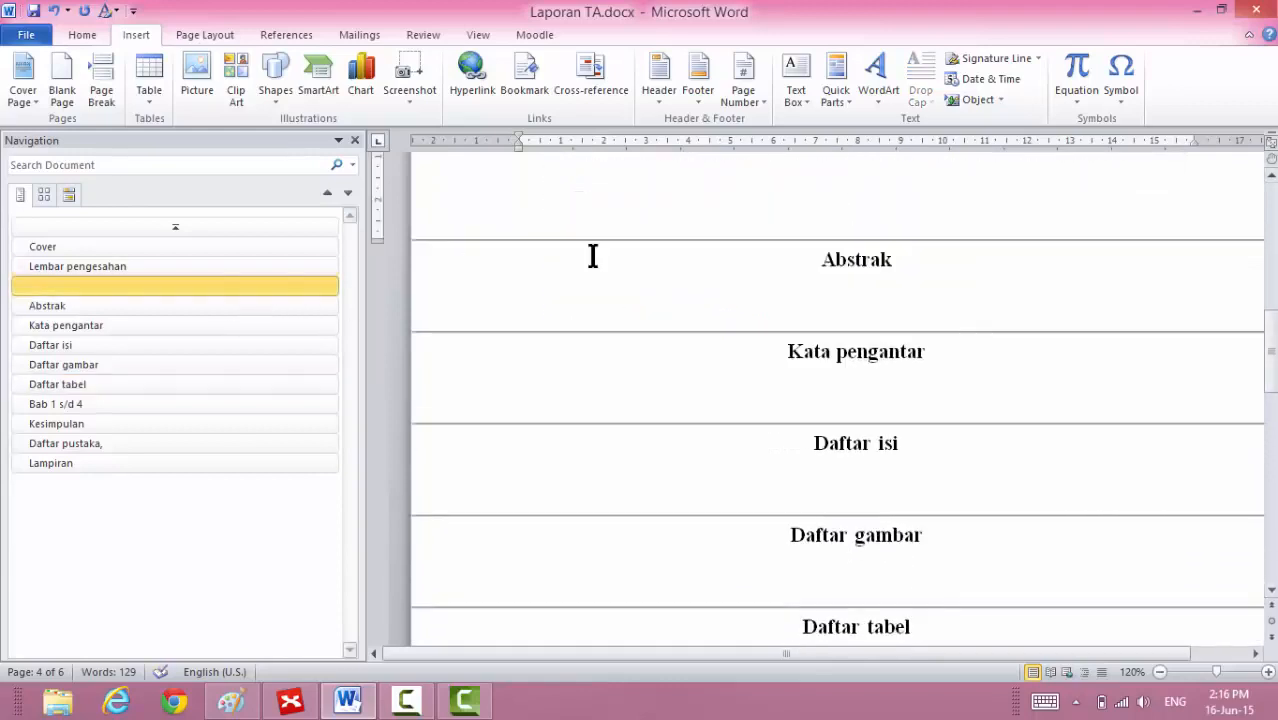
left_click(84, 35)
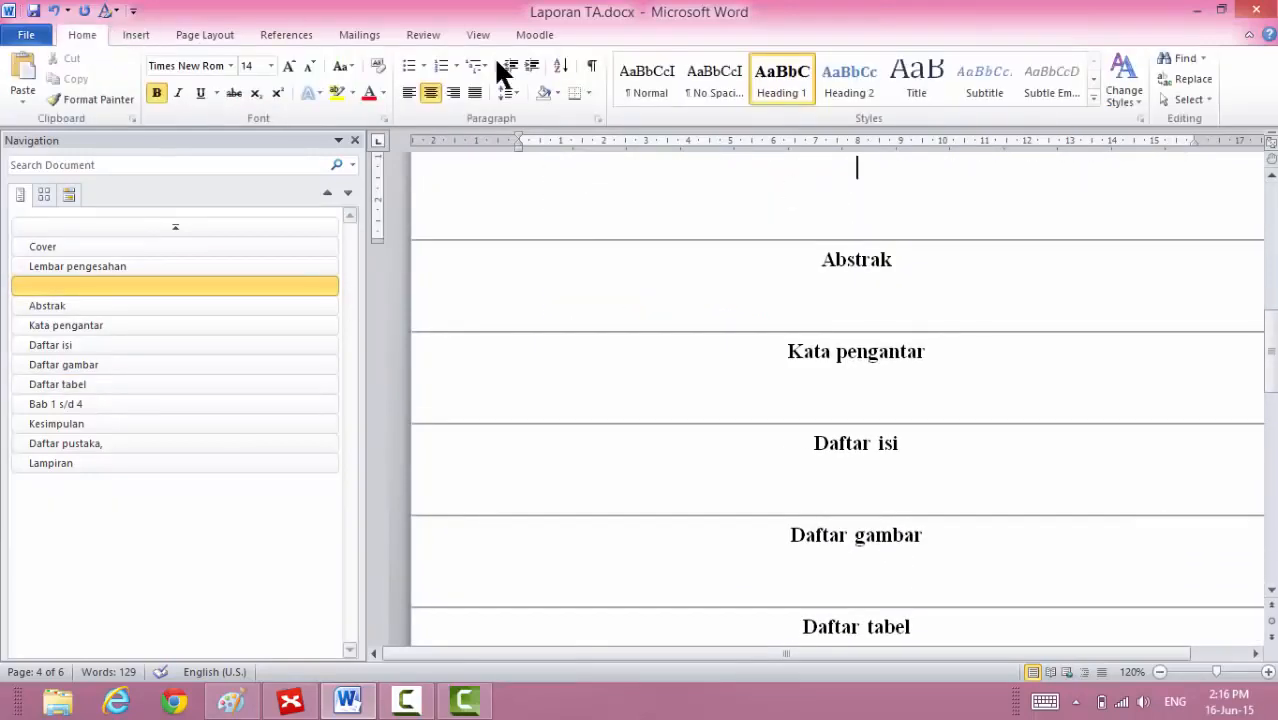
left_click(664, 61)
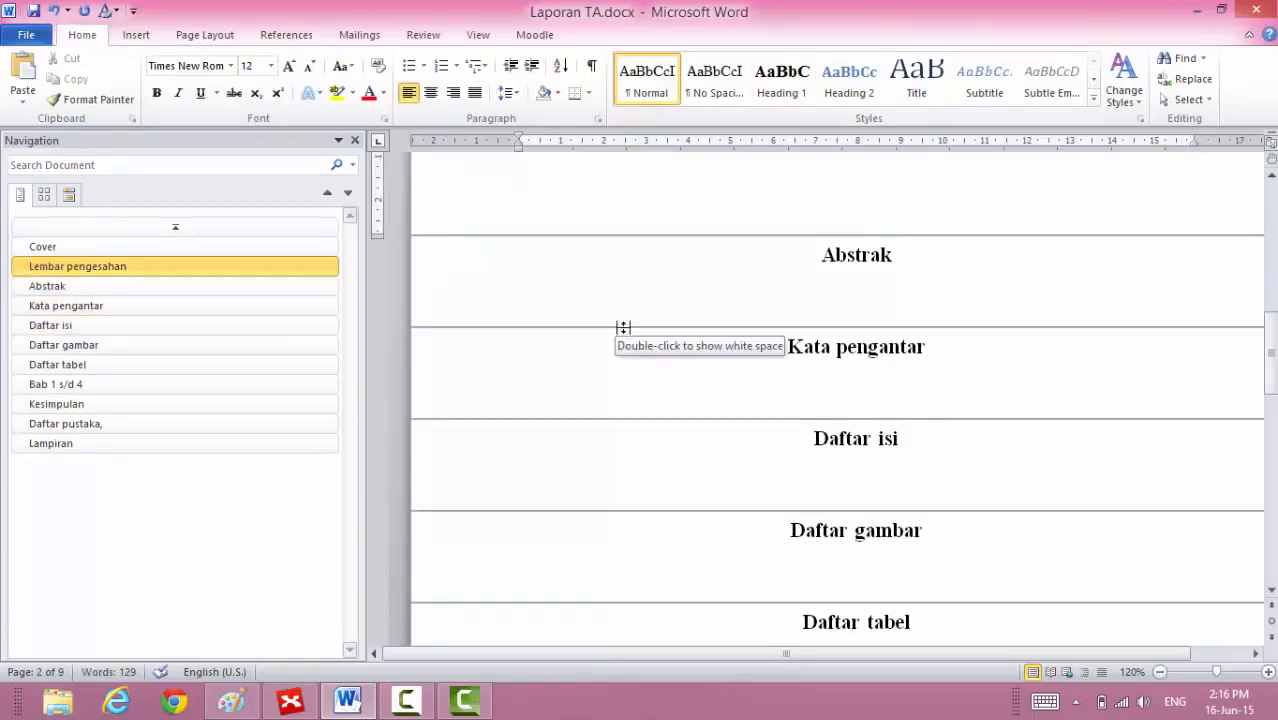
Change the Kata pengantar, Abstrak, Daftar isi, Daftar gambar and Daftar tabel headings to uppercase.
left_click(907, 346)
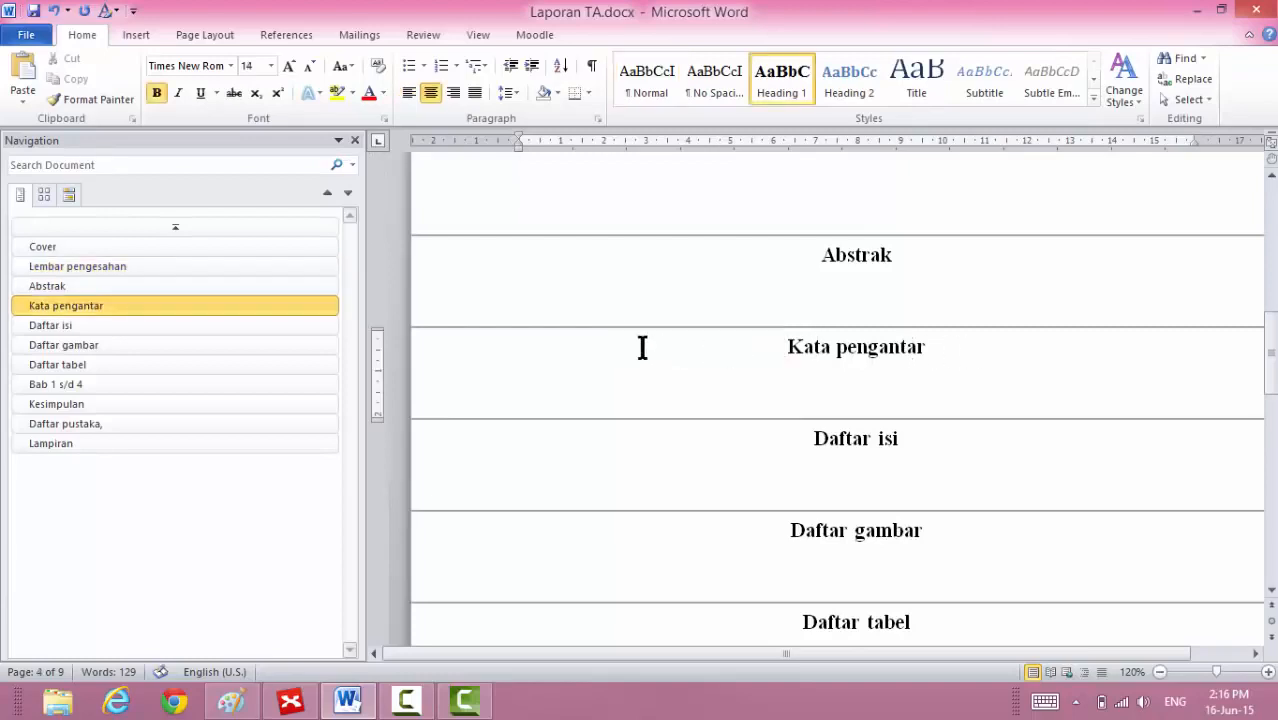
left_click(462, 357)
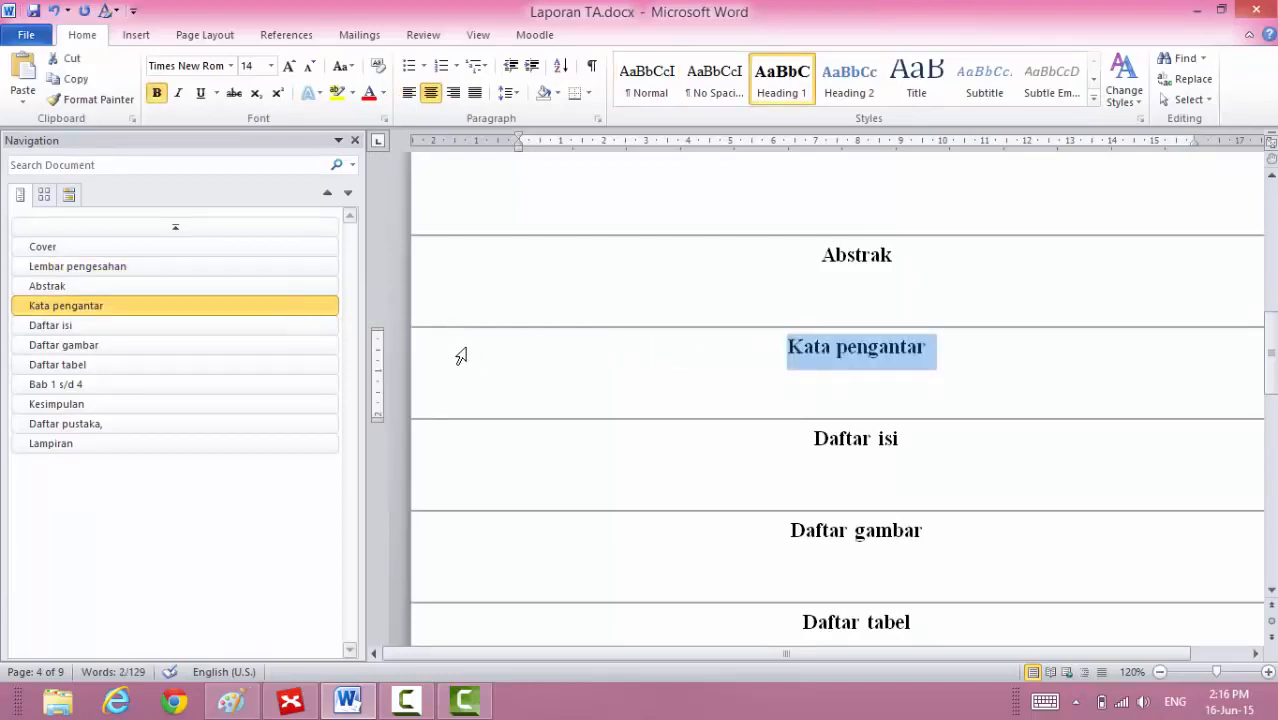
key("shift+F3")
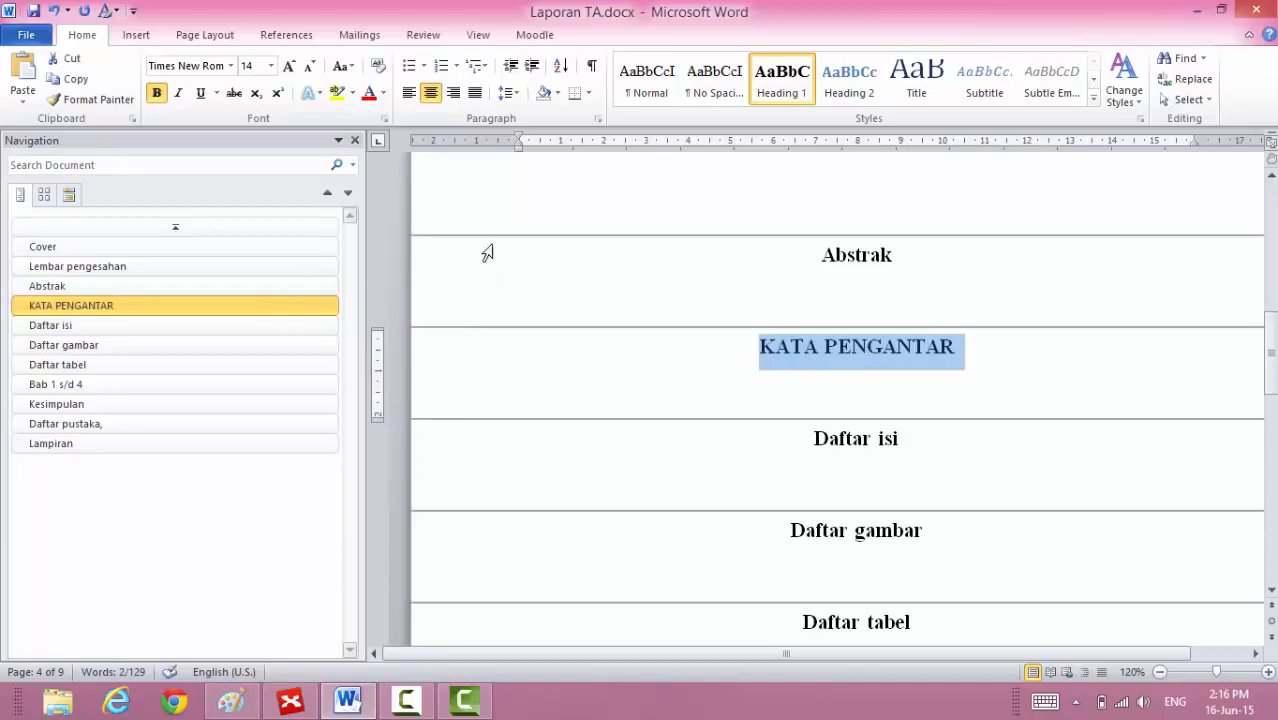
left_click(442, 263)
key("shift+F3")
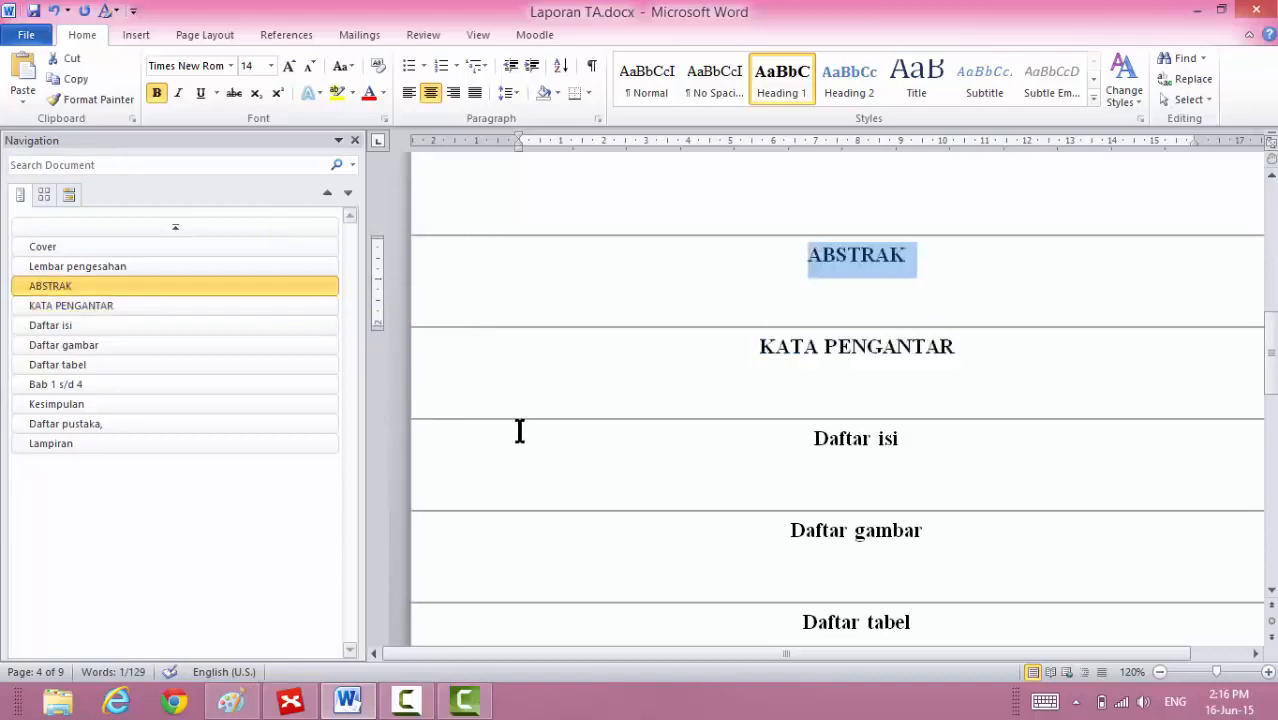
left_click(470, 441)
key("shift+F3")
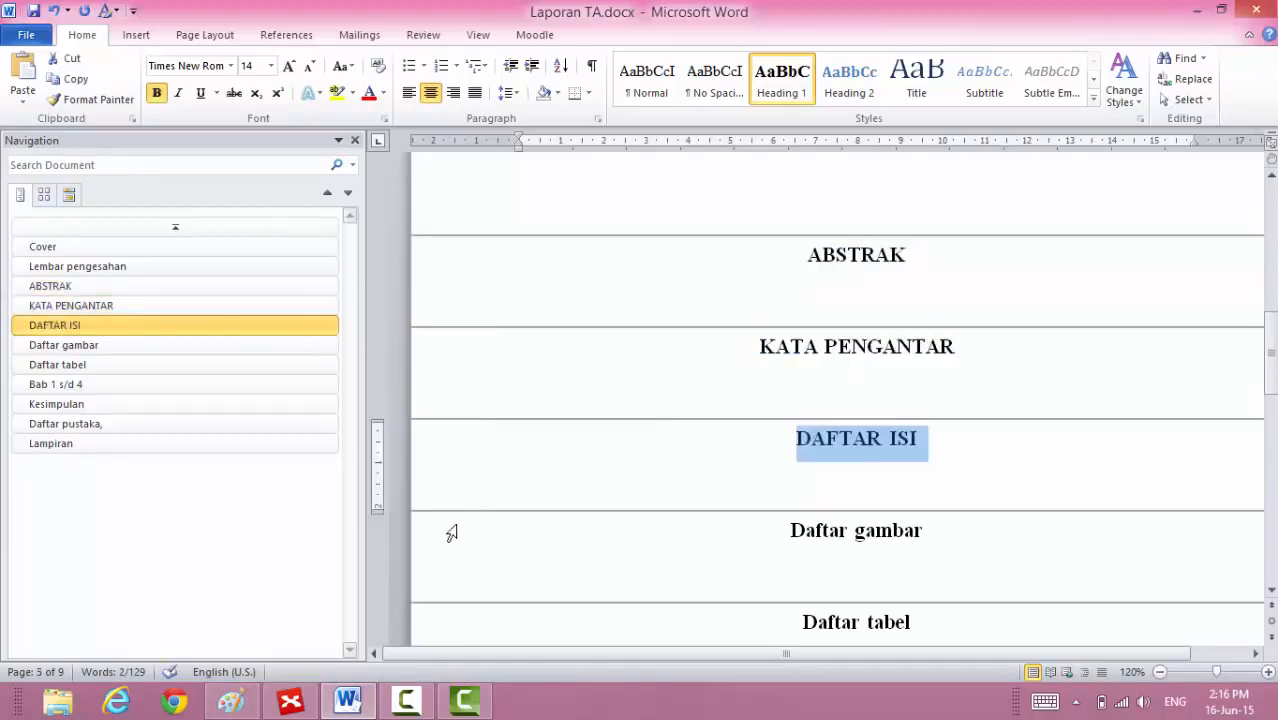
left_click(452, 534)
key("shift+F3")
left_click(478, 625)
key("shift+F3")
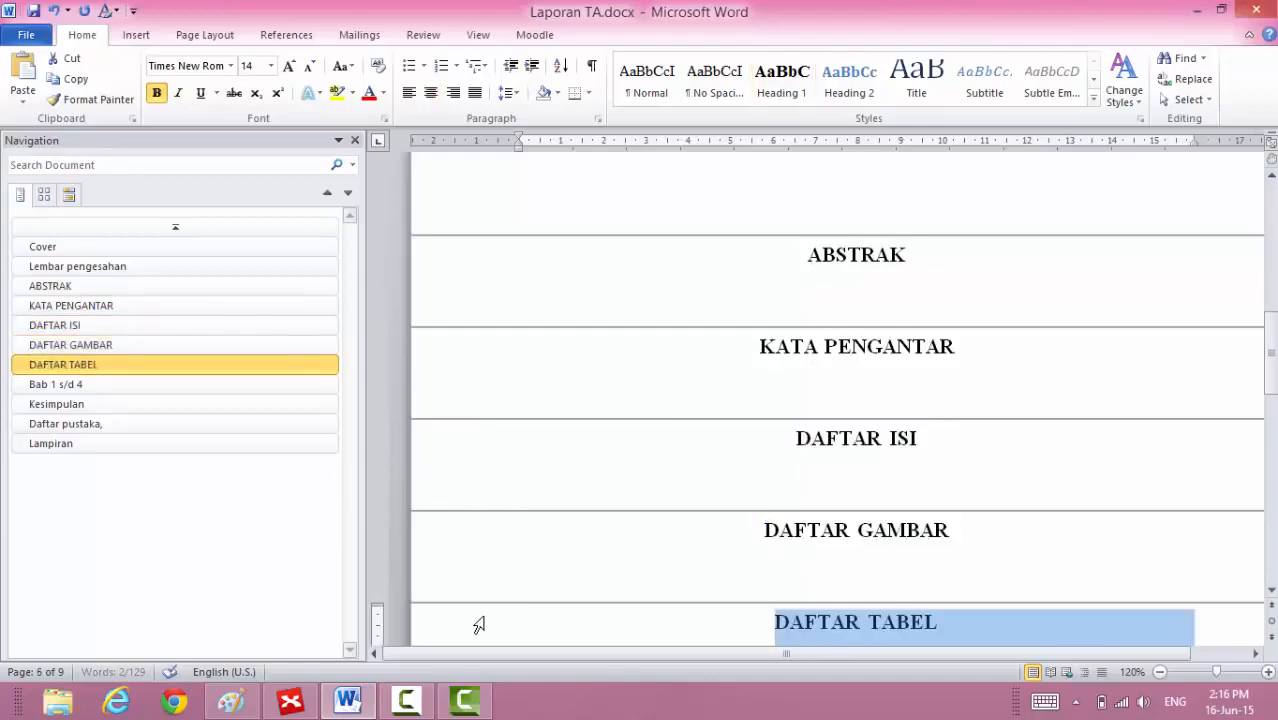
Change the Lembar pengesahan and Cover headings to uppercase.
left_click_drag(1272, 365, 1271, 304)
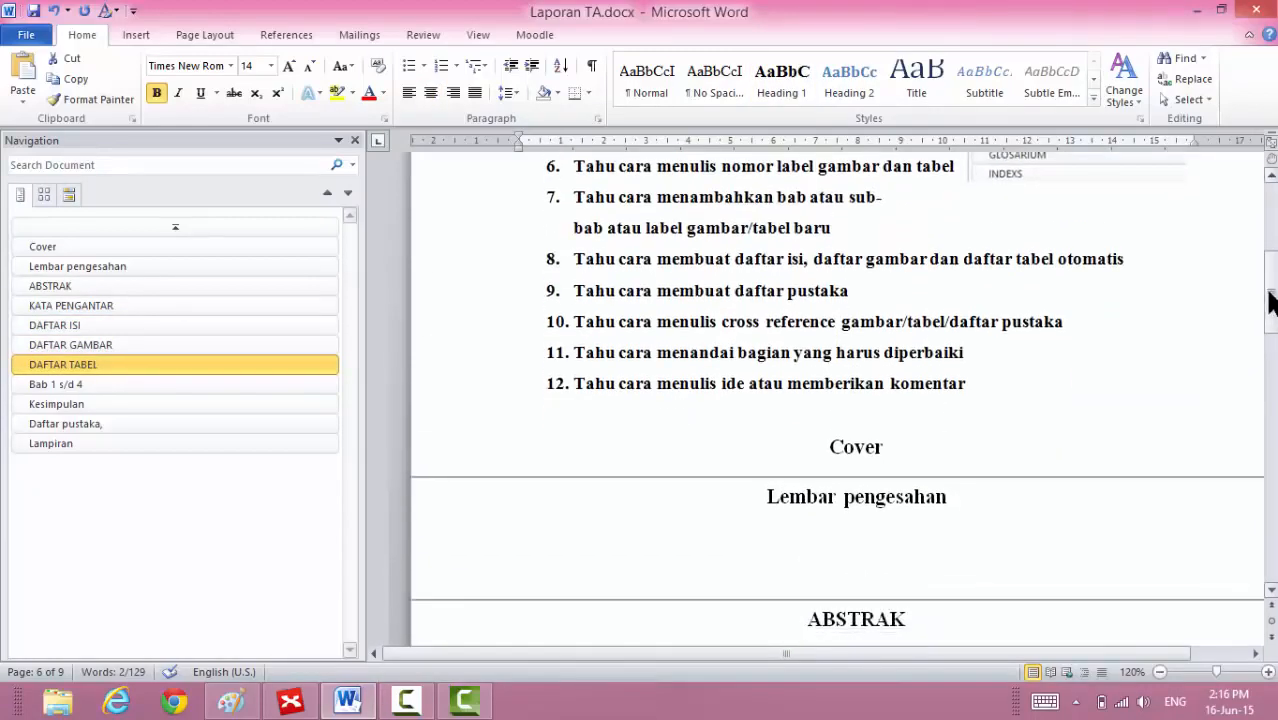
left_click(420, 503)
key("shift+F3")
left_click(440, 440)
key("shift+F3")
Change the headings from Bab 1 s/d 4 through Lampiran to uppercase in one go.
left_click_drag(1271, 306, 1271, 420)
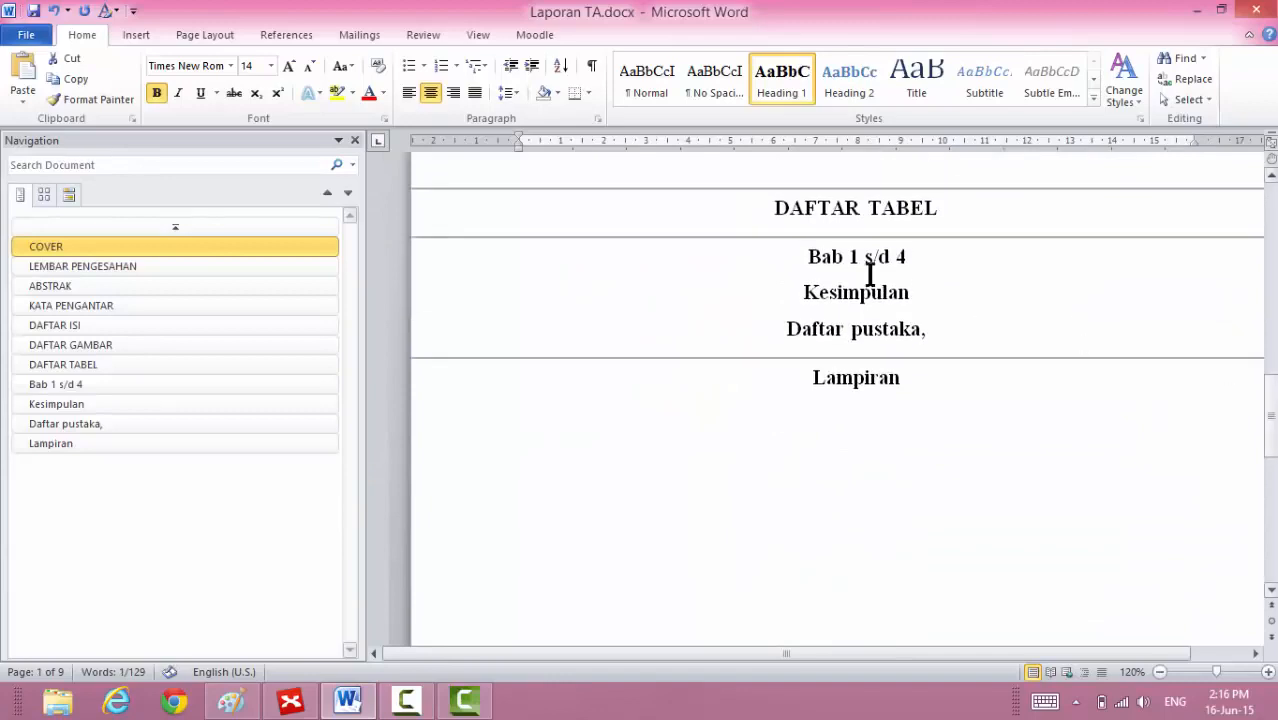
left_click_drag(806, 257, 906, 404)
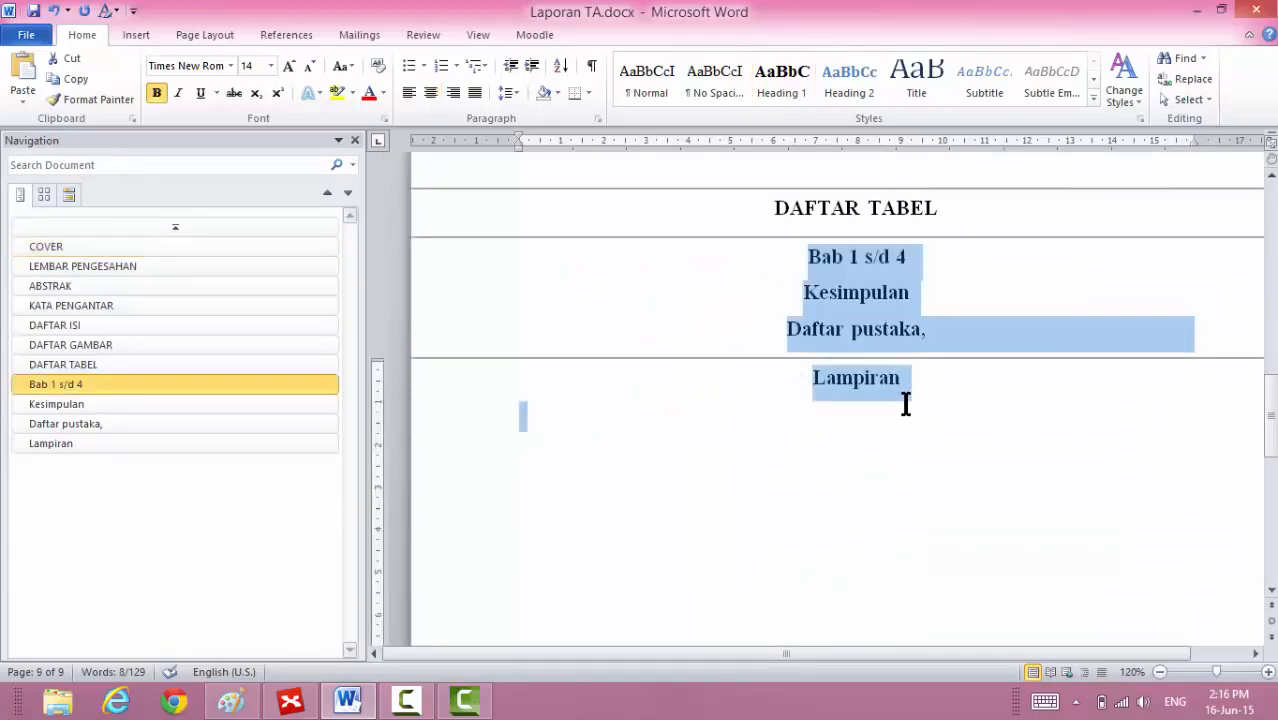
key("shift+F3")
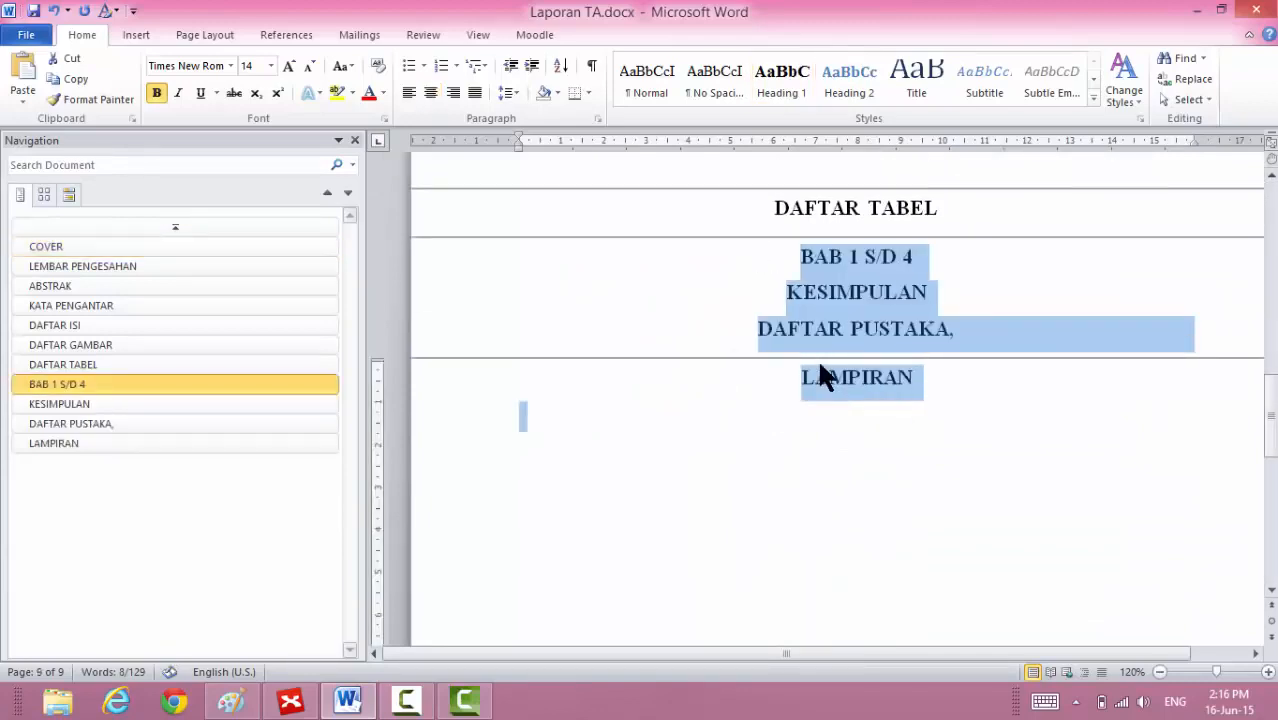
left_click(956, 485)
Go to the BAB 1 S/D 4 heading and split it so that S/D 4 stands on its own line.
left_click_drag(1270, 415, 1270, 365)
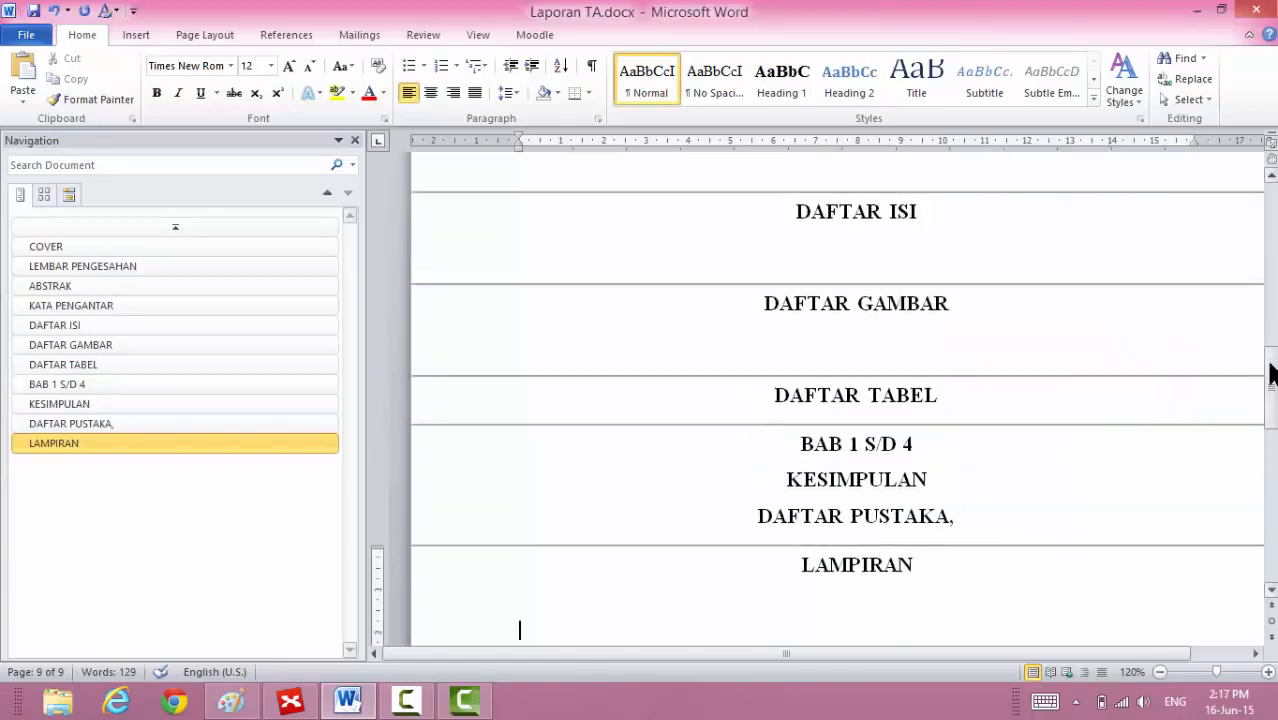
left_click(120, 306)
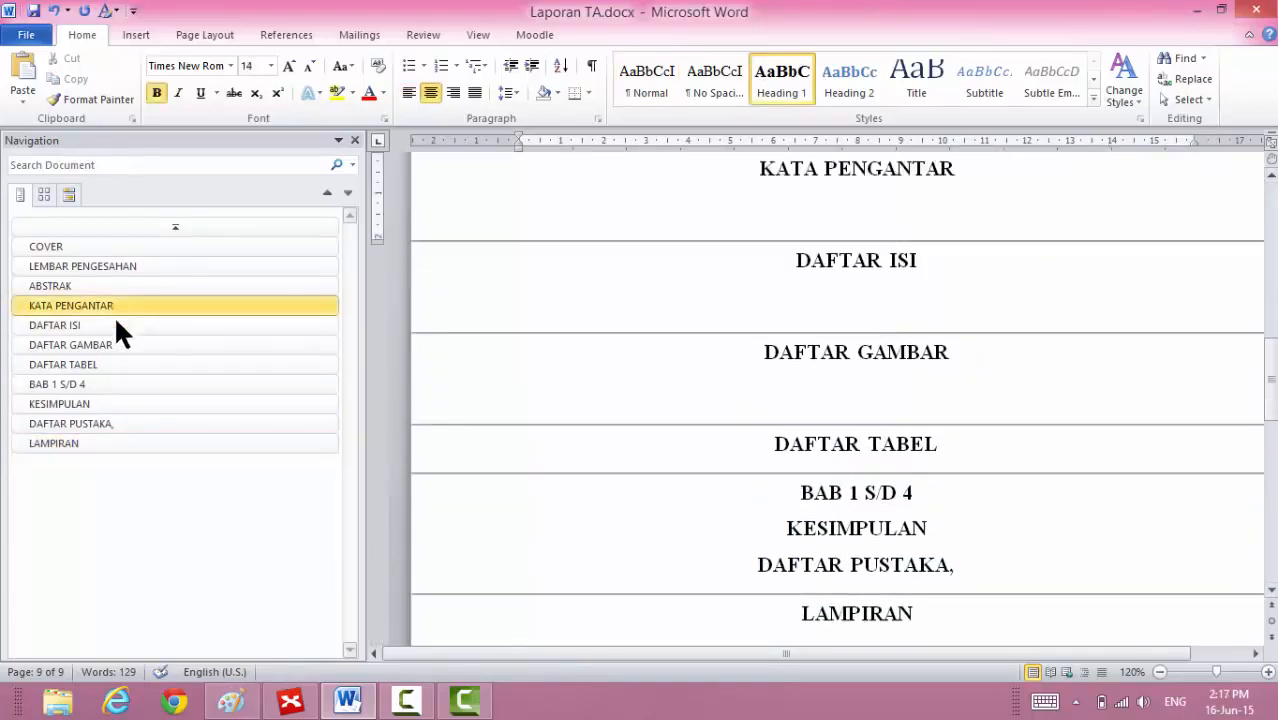
left_click(57, 382)
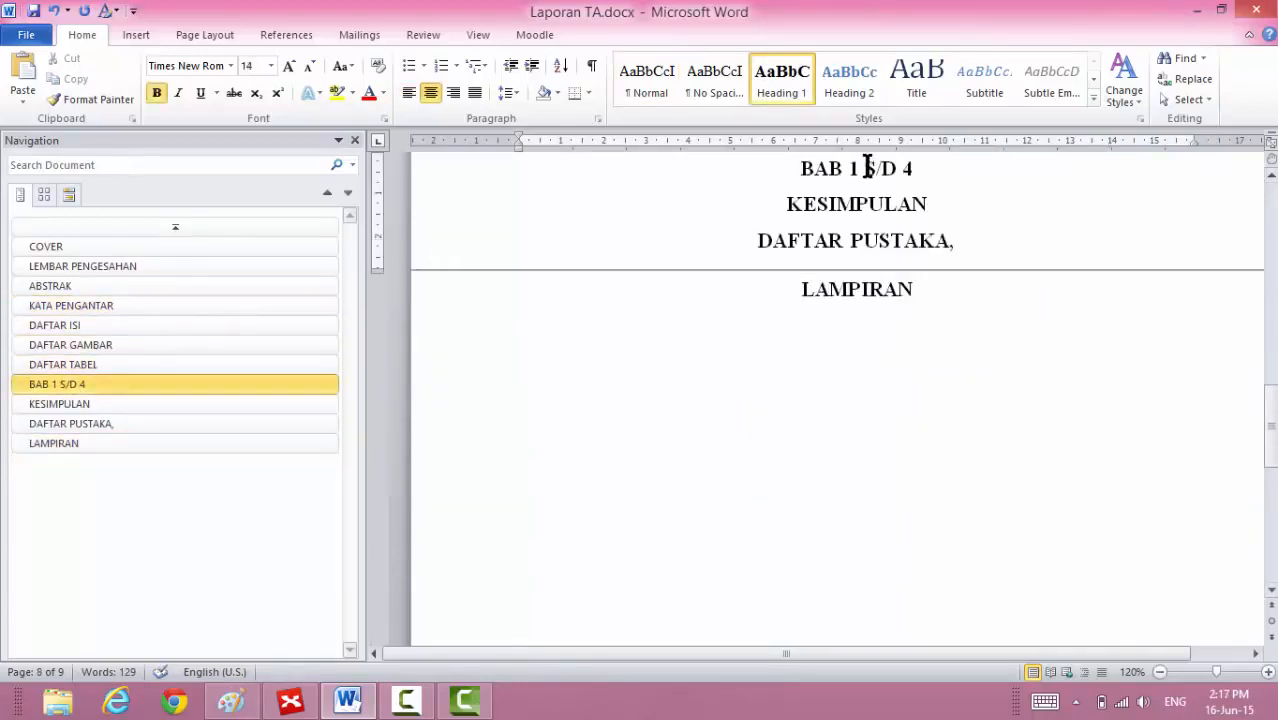
key("Return")
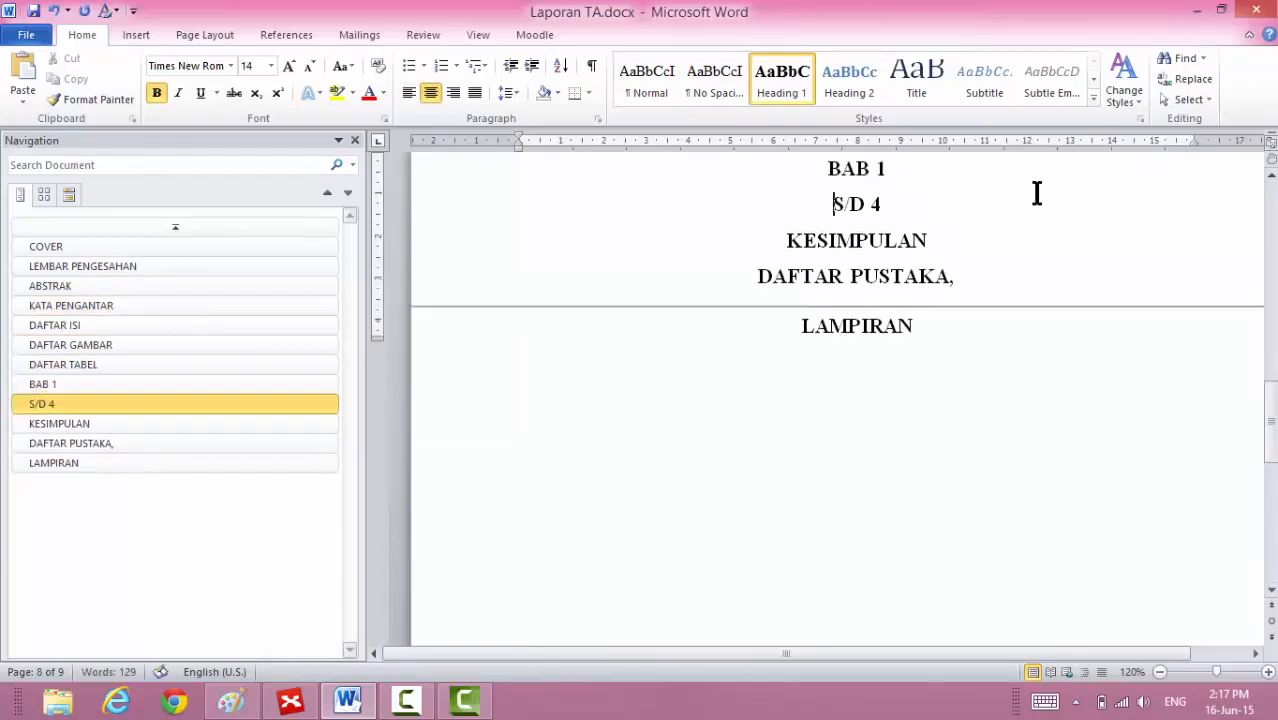
Copy the BAB 1 heading and replace the S/D 4 line with three pasted copies of it.
left_click(465, 178)
key("ctrl+c")
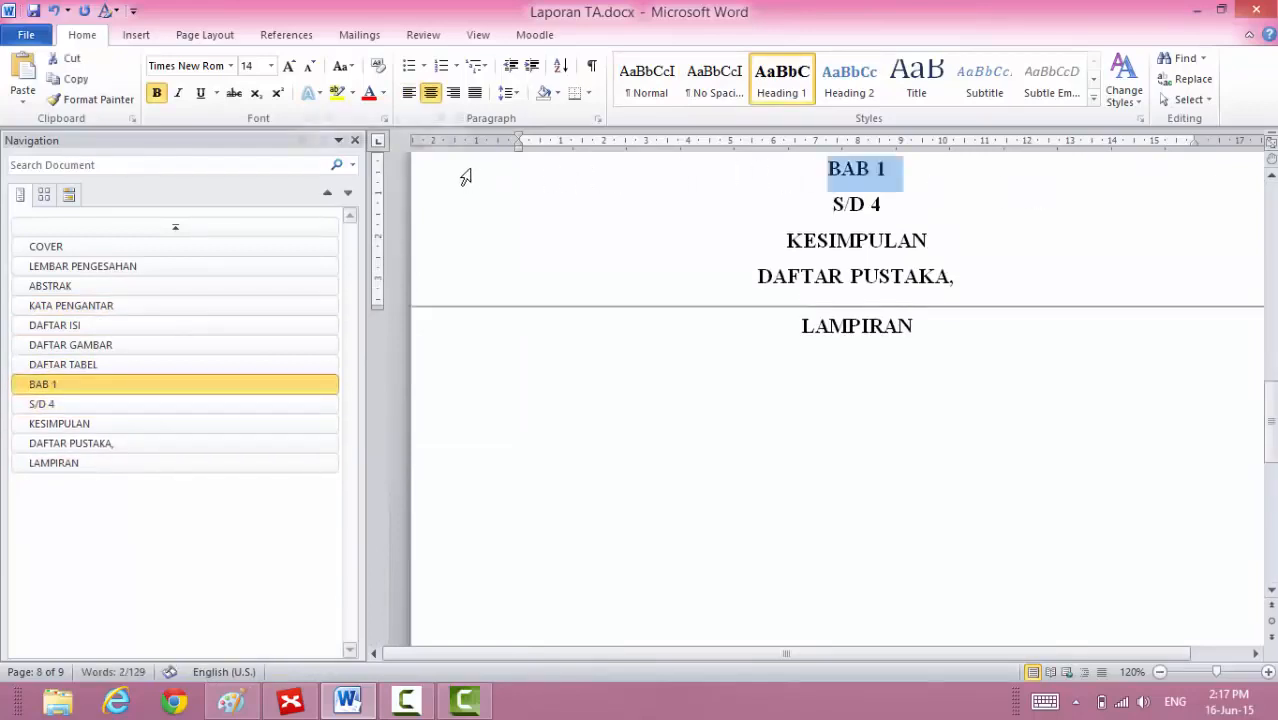
left_click(443, 205)
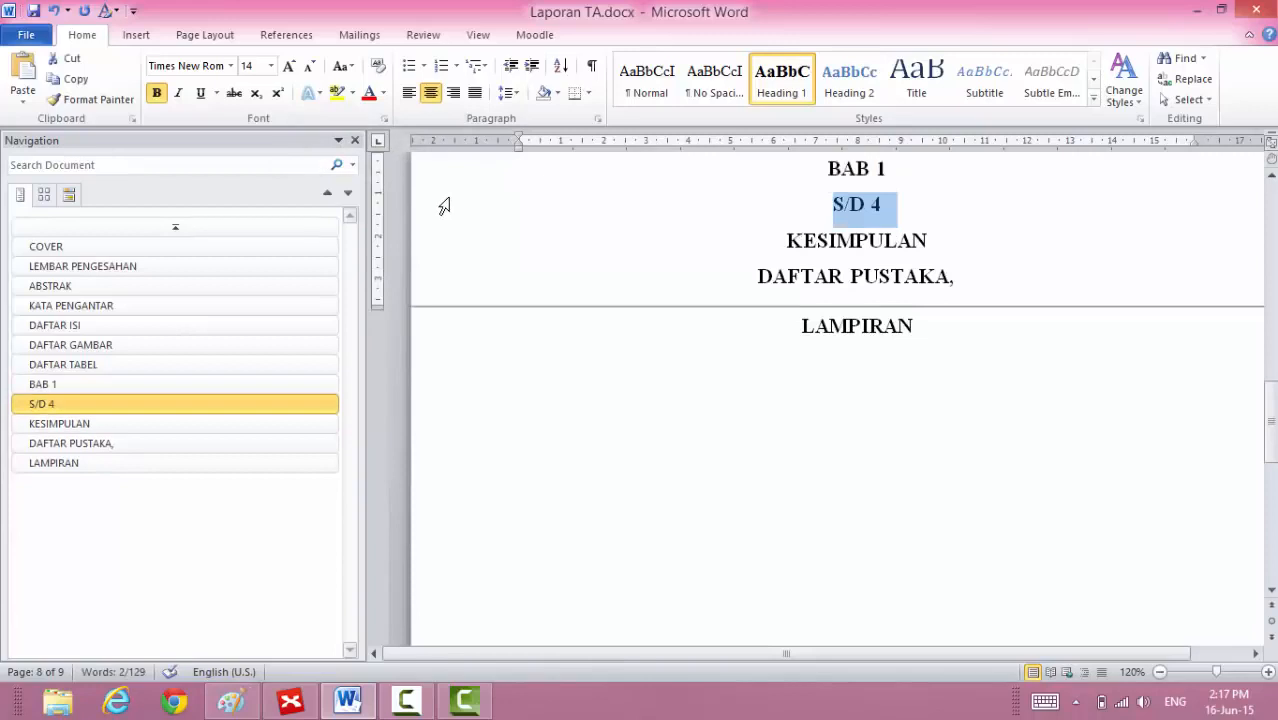
key("ctrl+v")
key("Return")
key("Up")
key("ctrl+v")
key("ctrl+v")
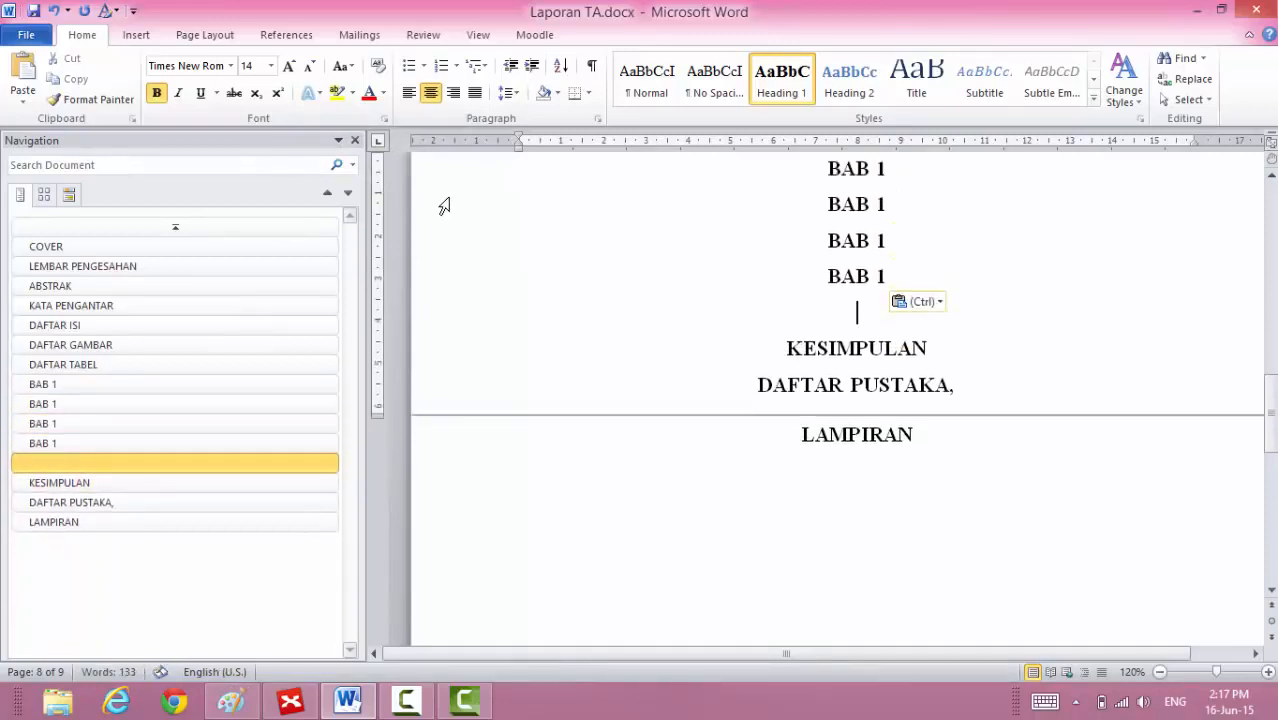
Renumber the three copied headings as BAB 2, BAB 3 and BAB 4, and set the blank line below them to the Normal style.
left_click(886, 203)
key("BackSpace")
type("2")
key("Down")
key("BackSpace")
type("3")
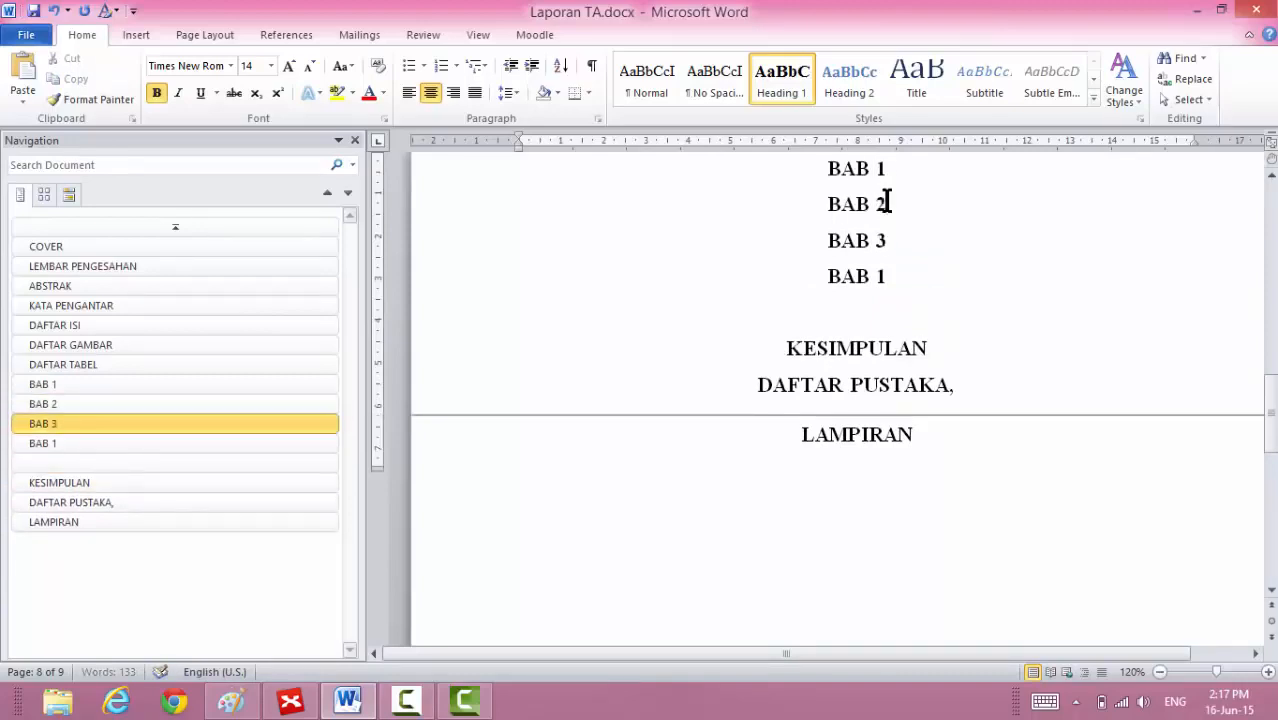
key("Down")
key("BackSpace")
type("5")
key("BackSpace")
type("4")
key("Down")
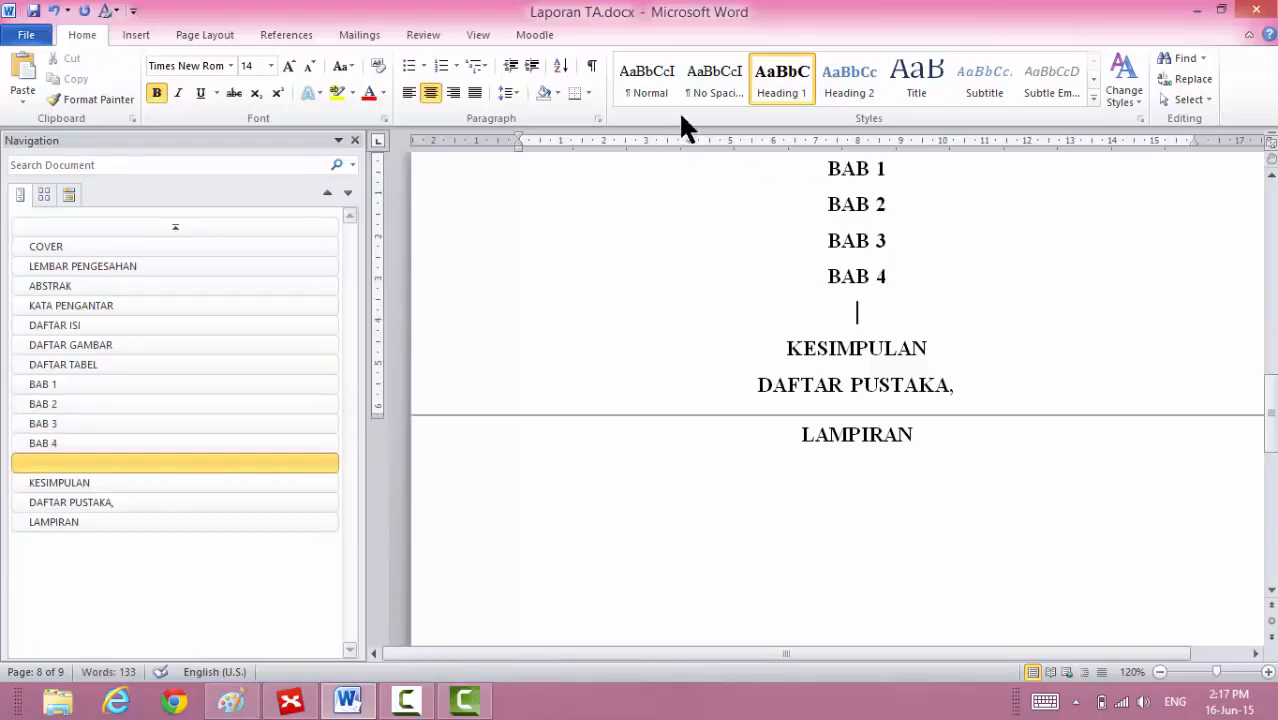
left_click(640, 90)
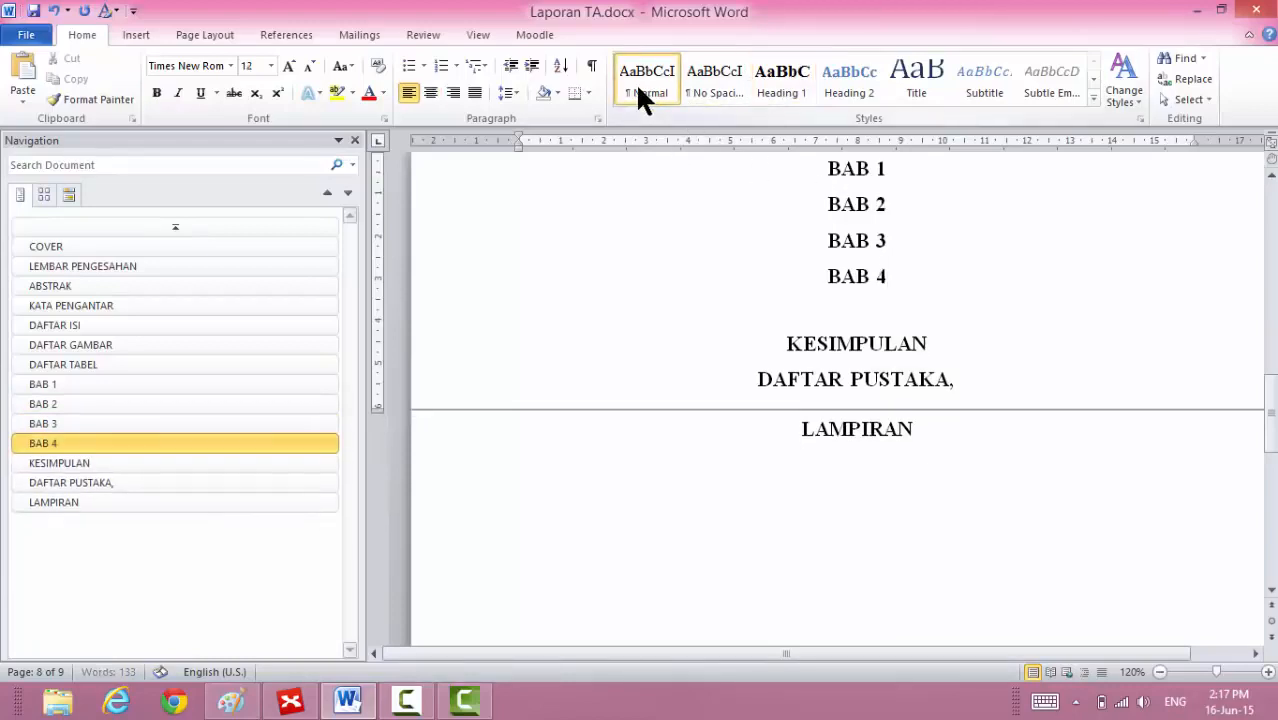
Insert page breaks before the BAB 2, BAB 3 and BAB 4 headings so each chapter starts on a new page.
left_click(807, 203)
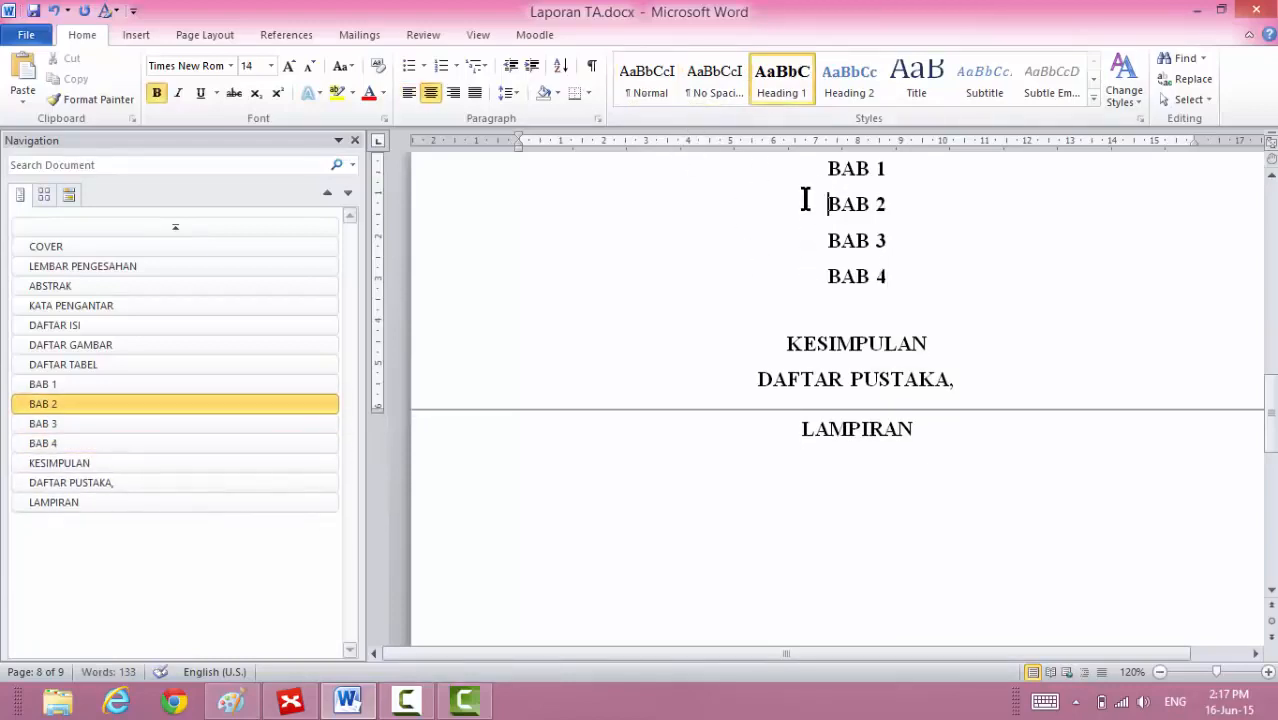
left_click(137, 36)
left_click(105, 85)
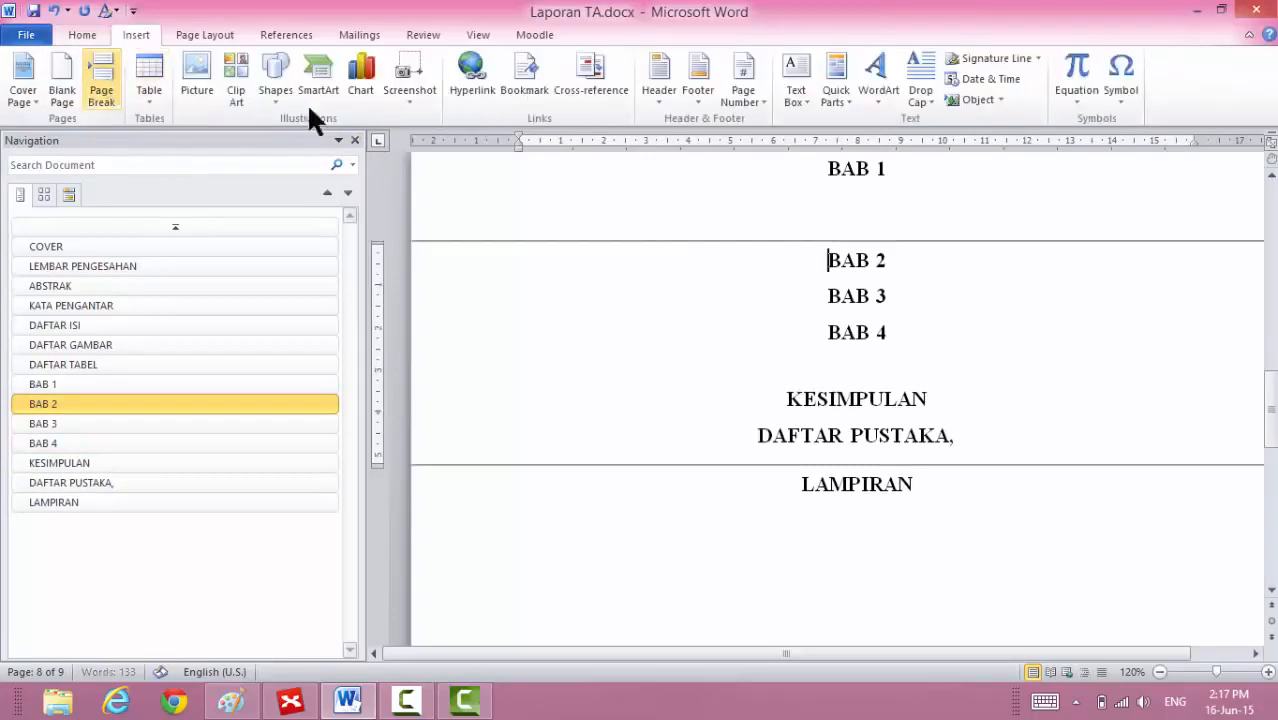
left_click(819, 296)
left_click(89, 77)
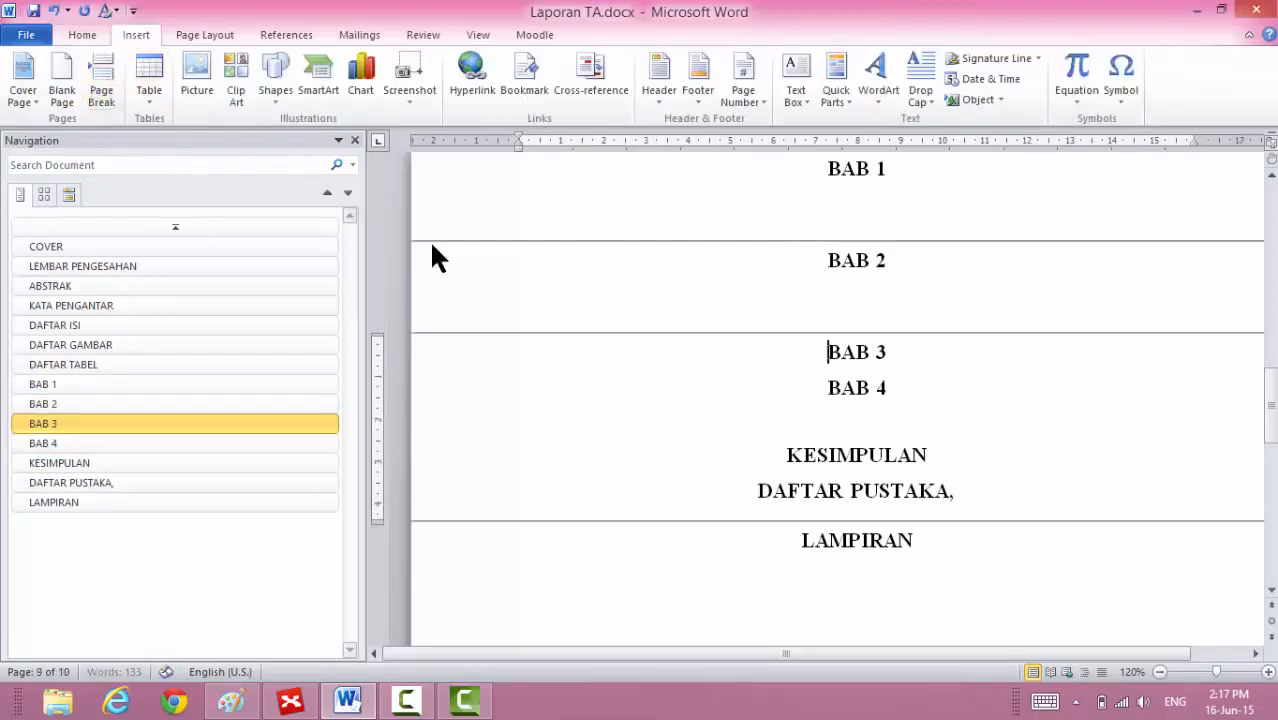
left_click(791, 387)
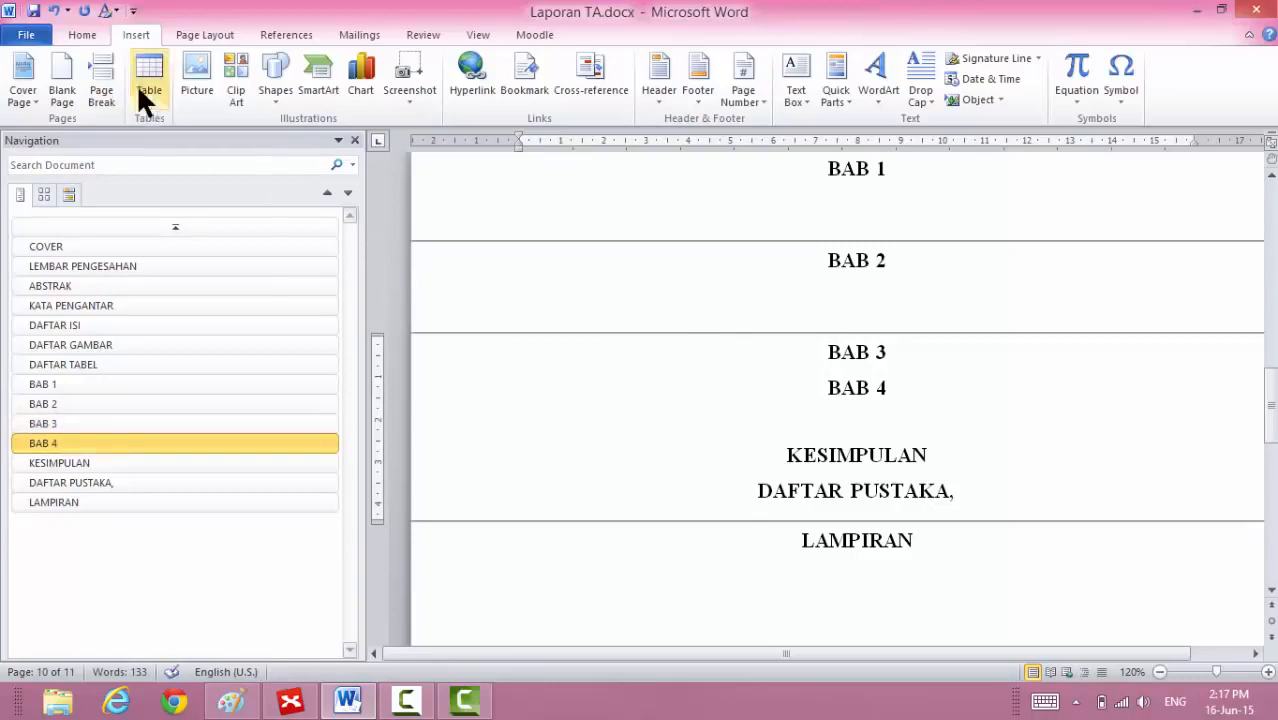
left_click(102, 88)
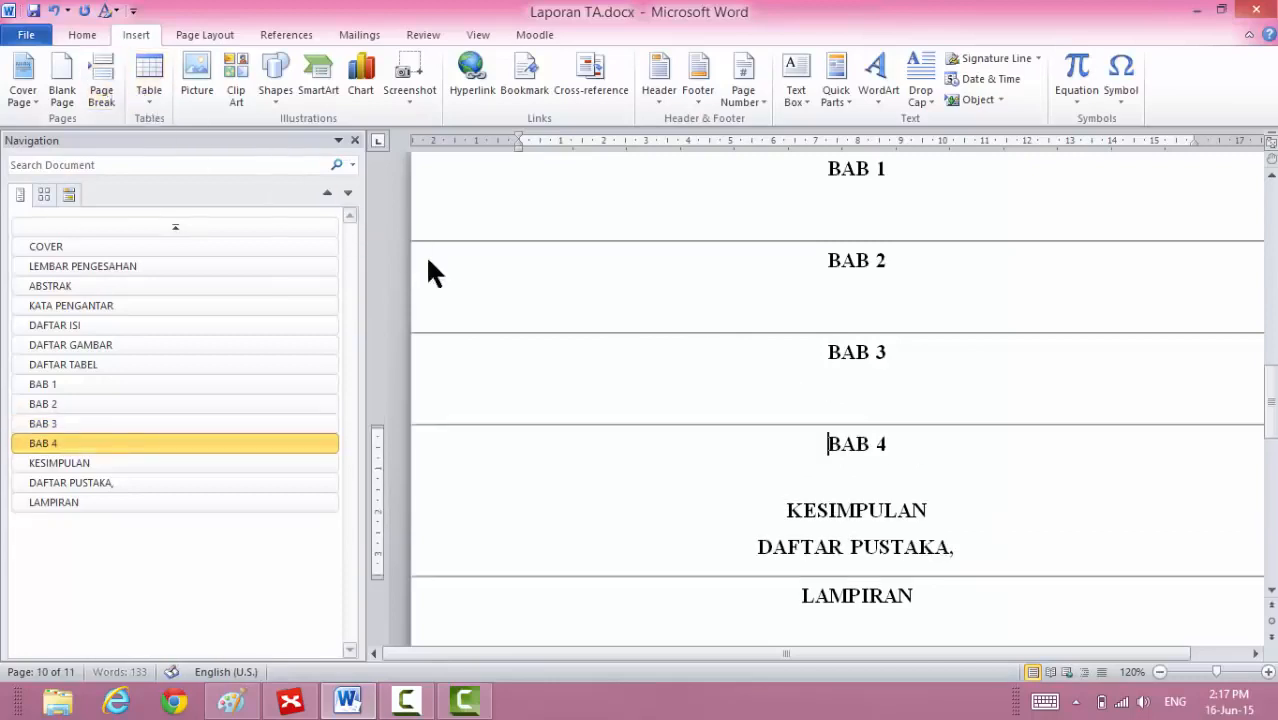
Insert page breaks before the KESIMPULAN and DAFTAR PUSTAKA headings so each starts on its own page.
left_click(770, 512)
left_click(98, 90)
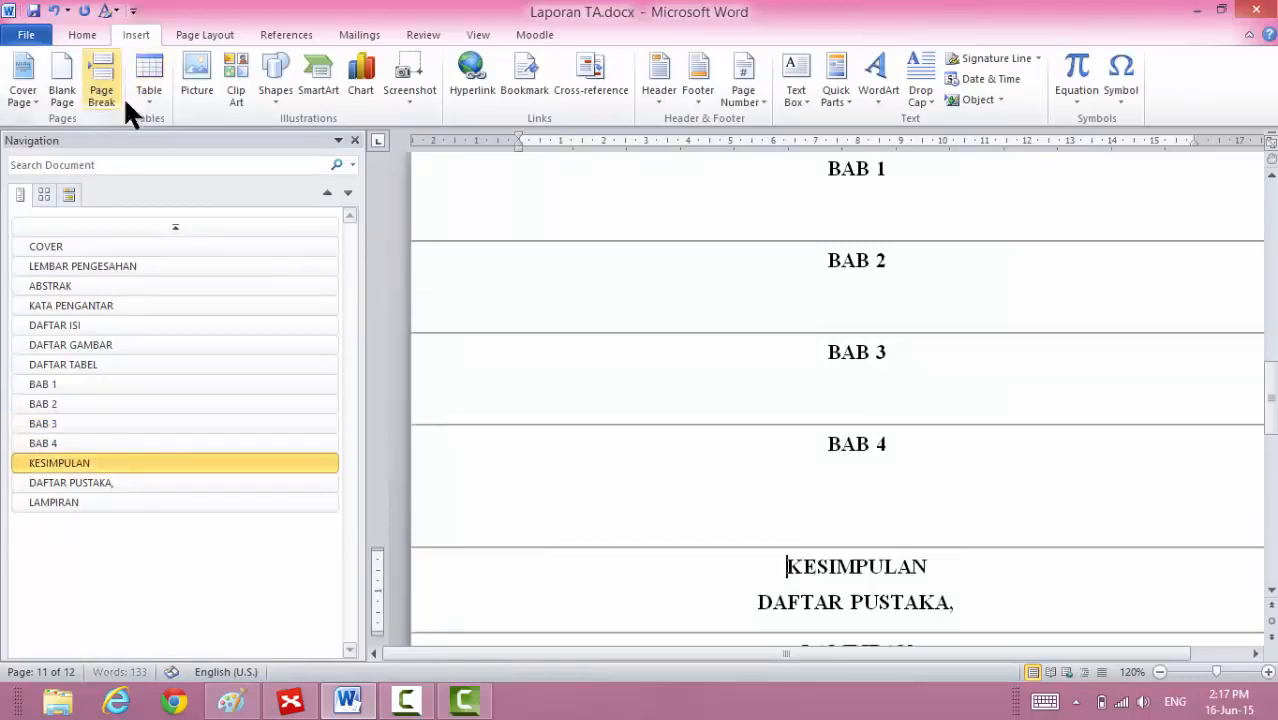
left_click(740, 600)
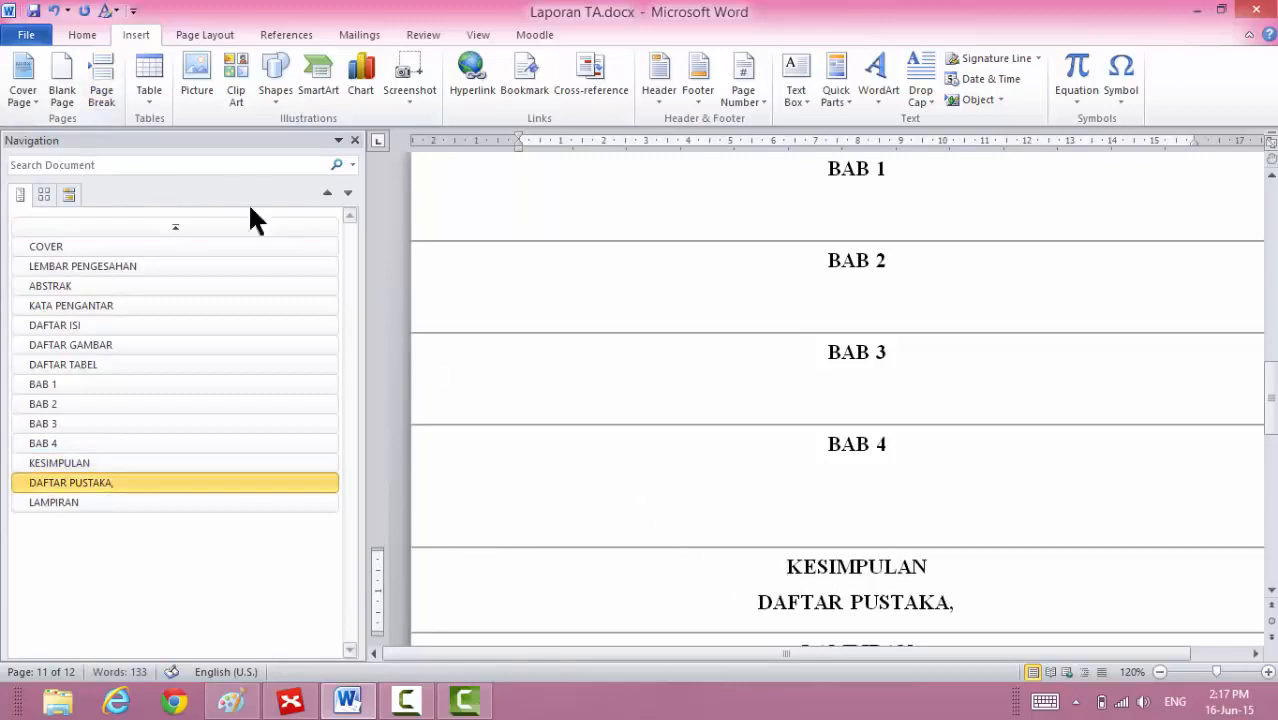
left_click(116, 86)
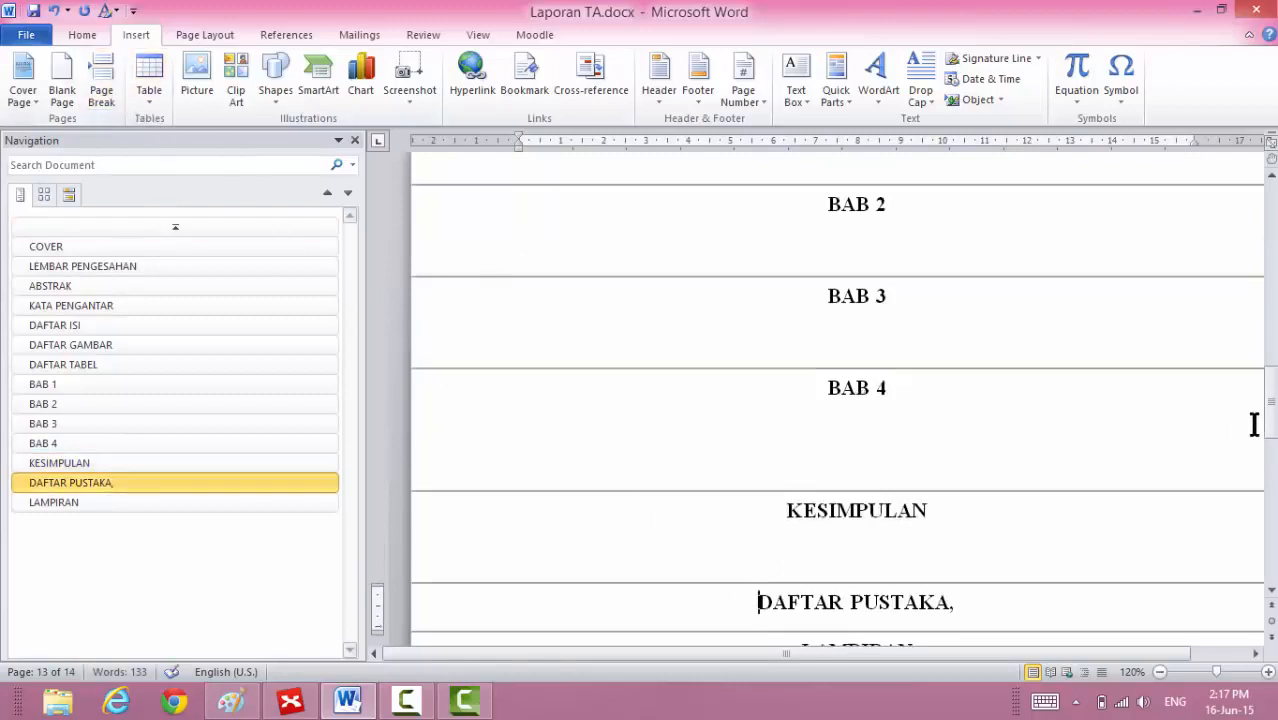
left_click_drag(1270, 420, 1270, 444)
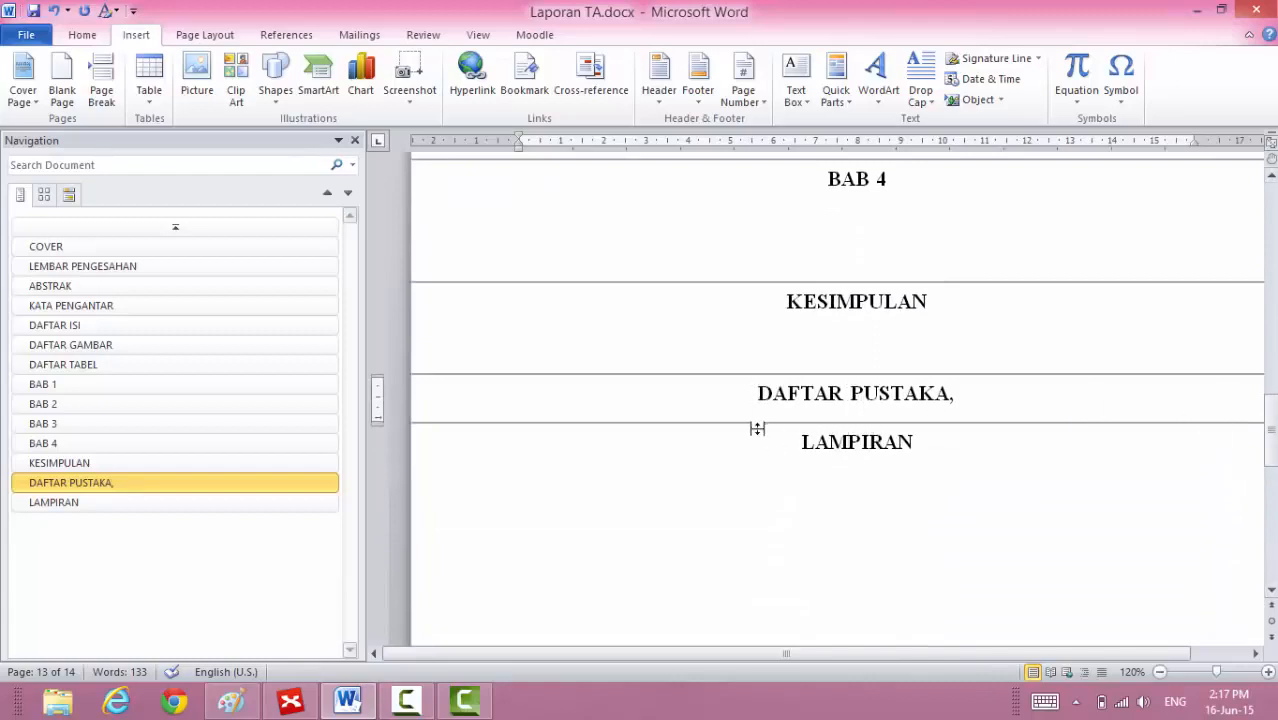
left_click_drag(1272, 457, 1269, 357)
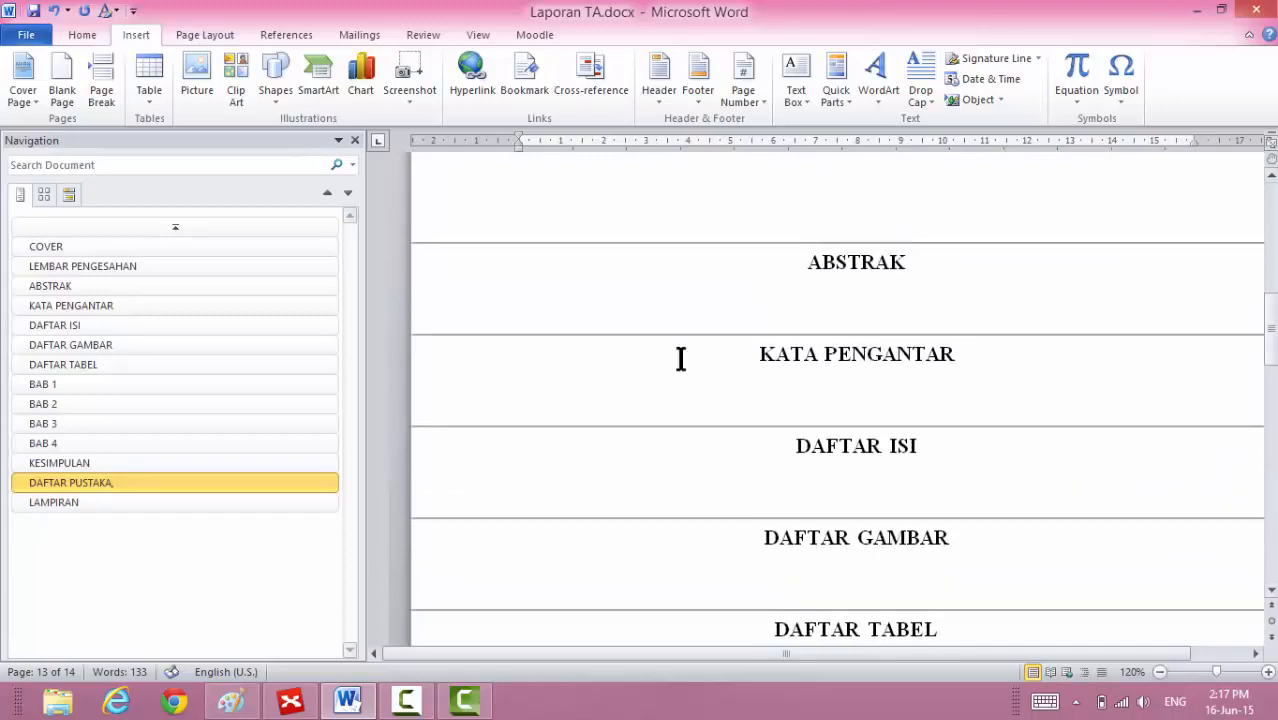
Select the headings from BAB 1 through BAB 4 and apply the 1 Heading 1, 1.1 Heading 2, 1.1.1 Heading 3 multilevel list.
left_click(204, 243)
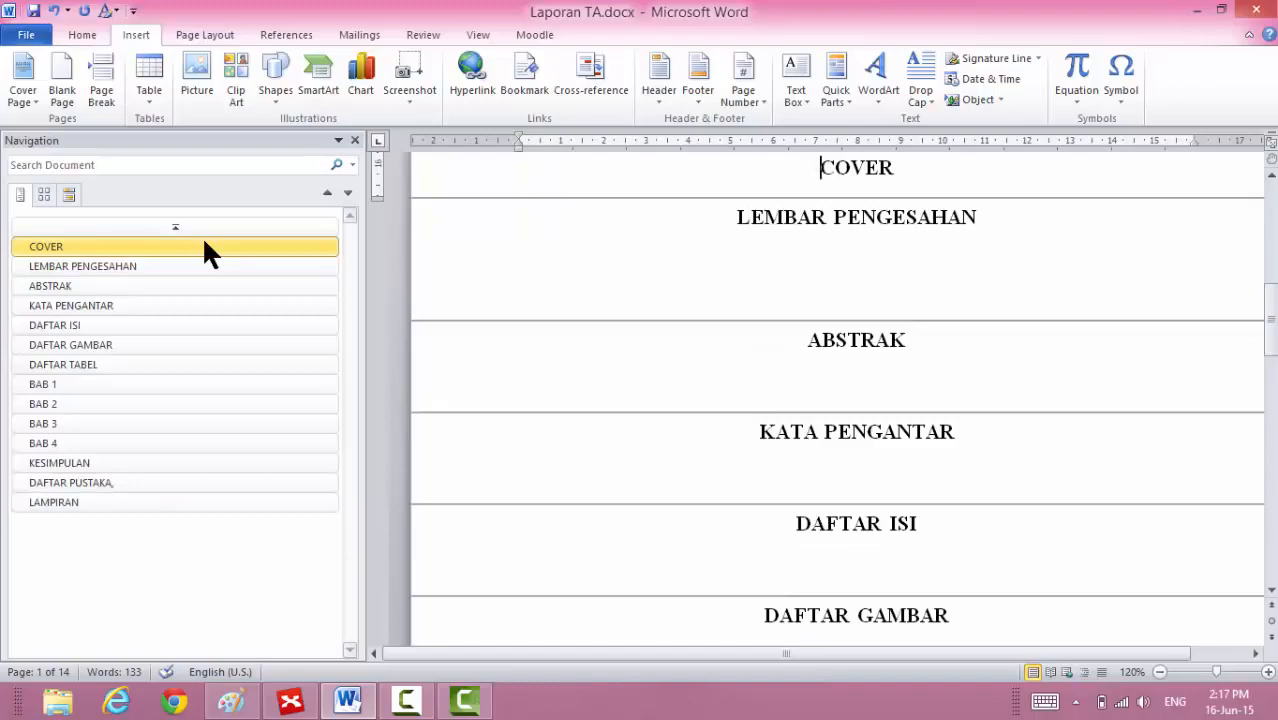
left_click(145, 386)
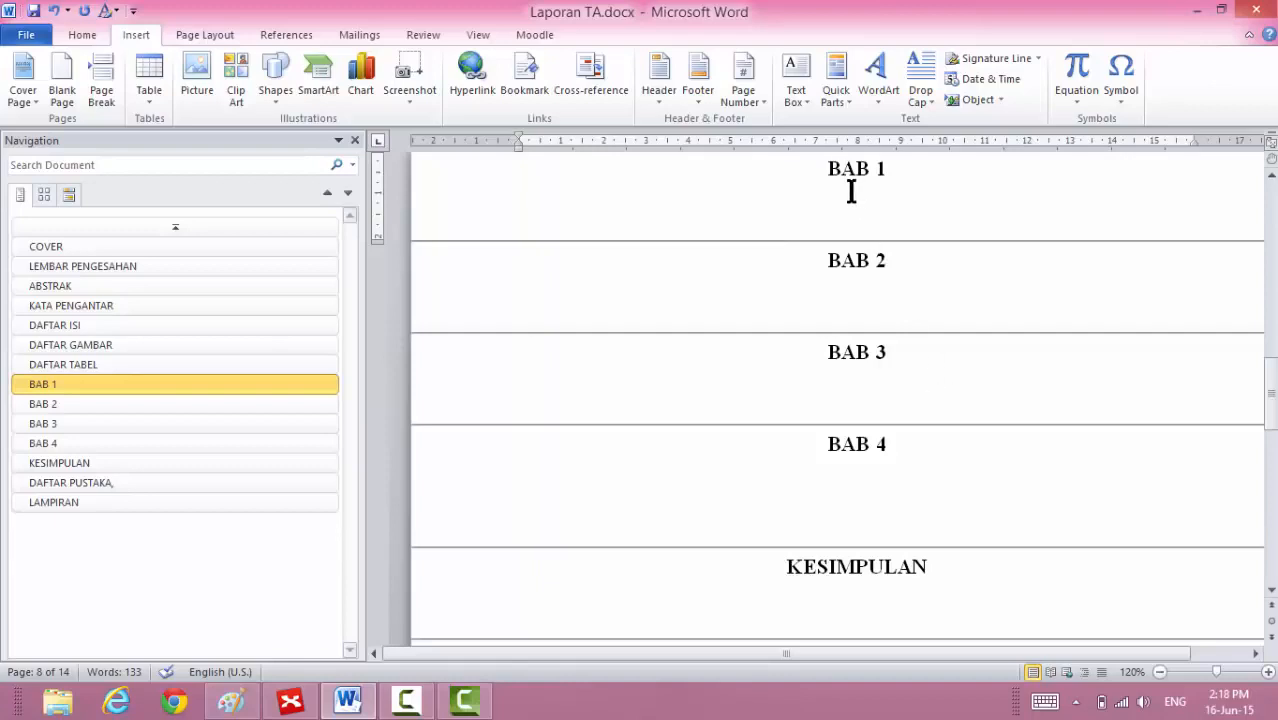
left_click(902, 454, "shift")
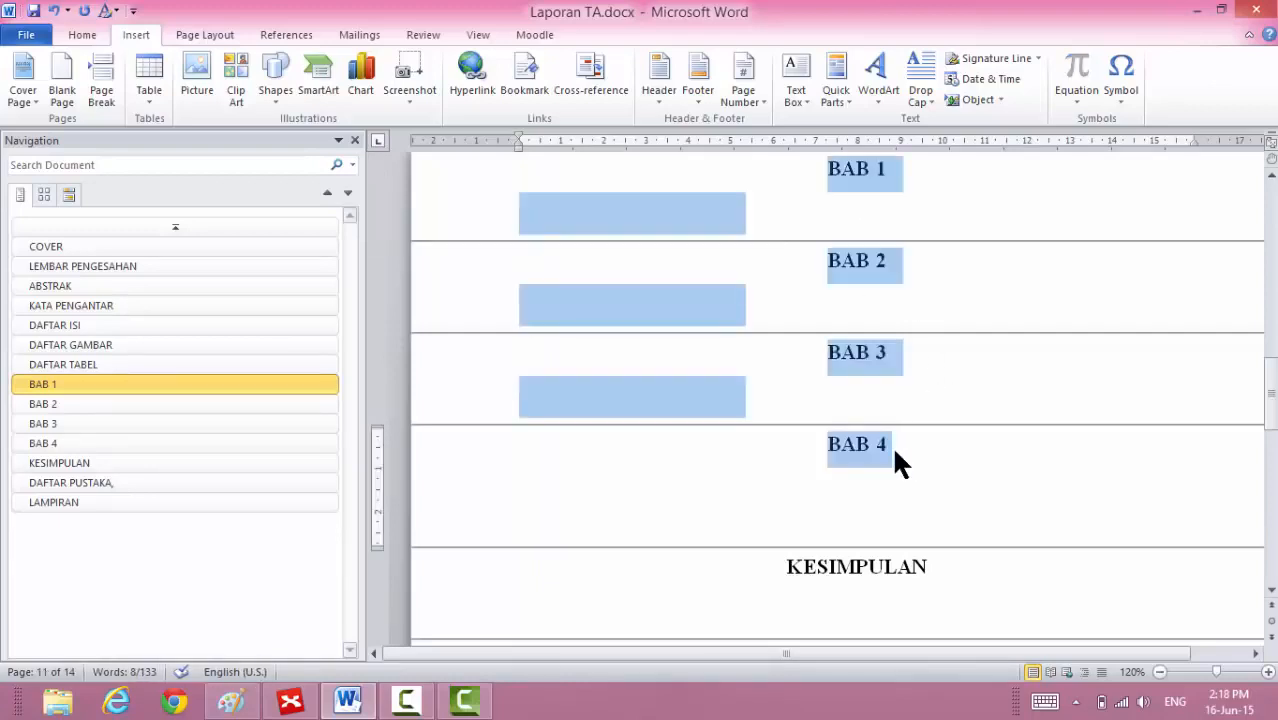
left_click(88, 32)
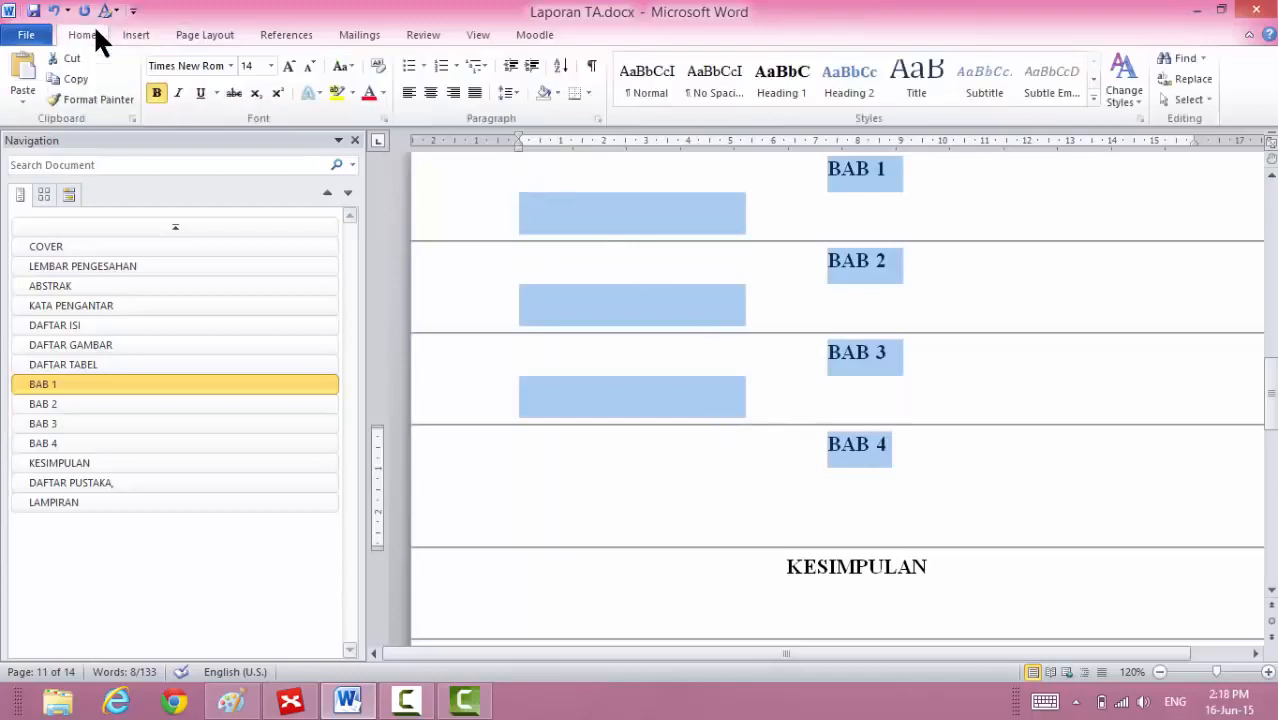
left_click(481, 60)
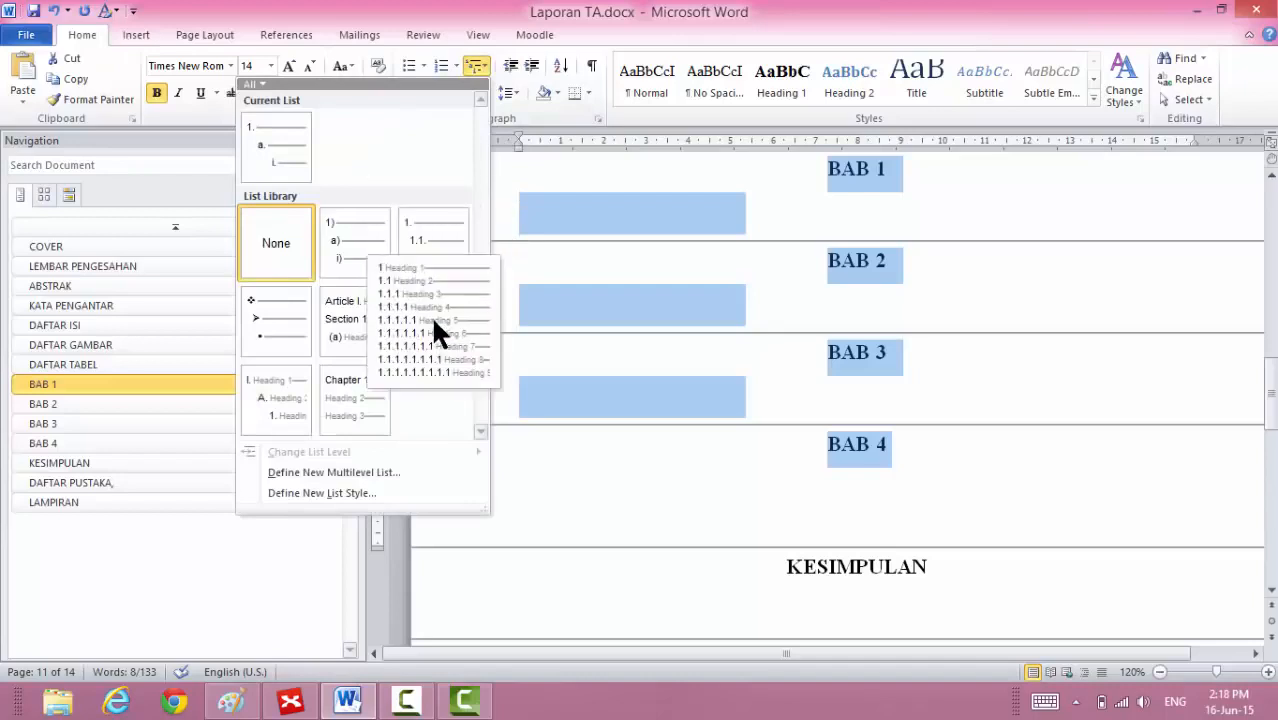
left_click(433, 322)
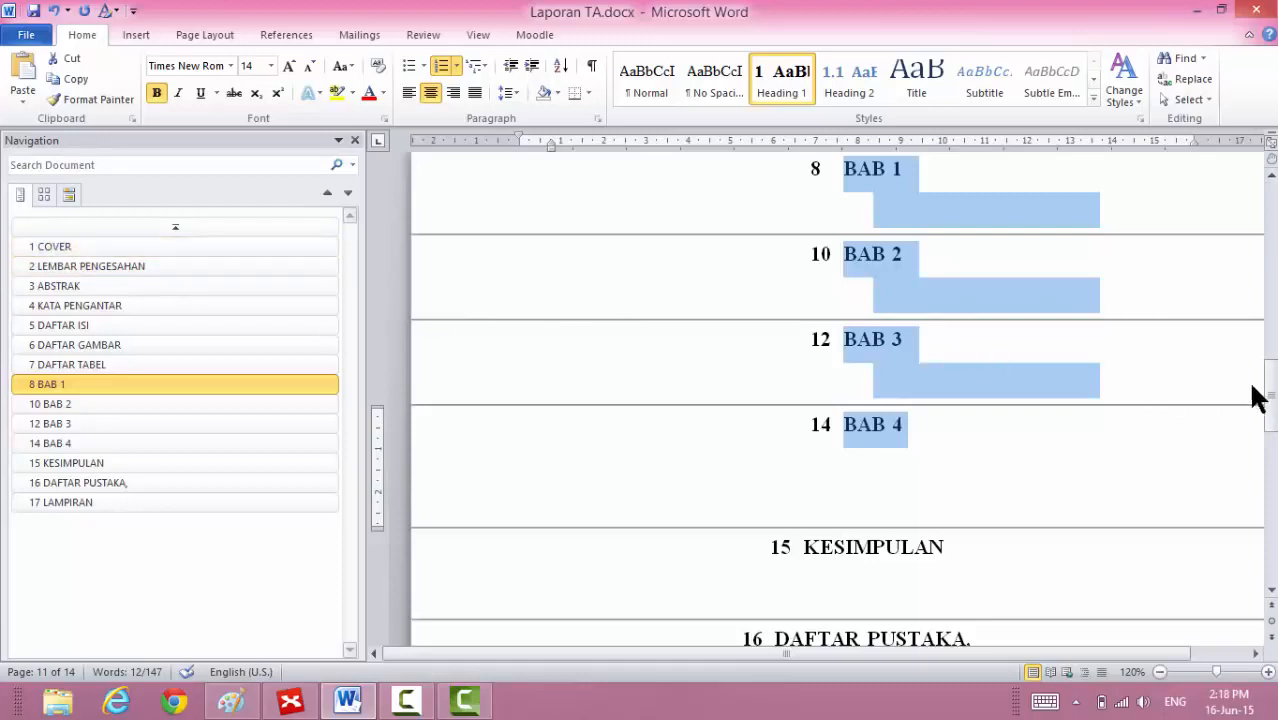
Restart the heading numbering at 1 from the BAB 1 heading.
left_click_drag(1270, 398, 1270, 376)
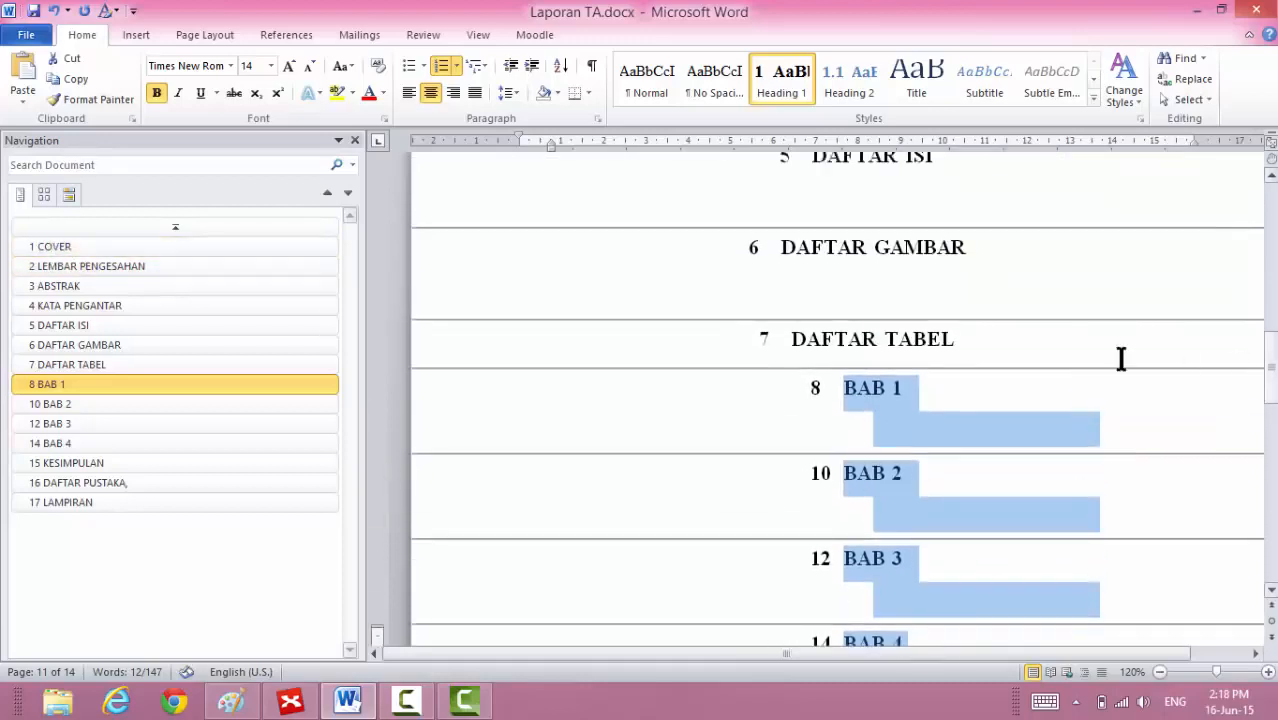
left_click(812, 386)
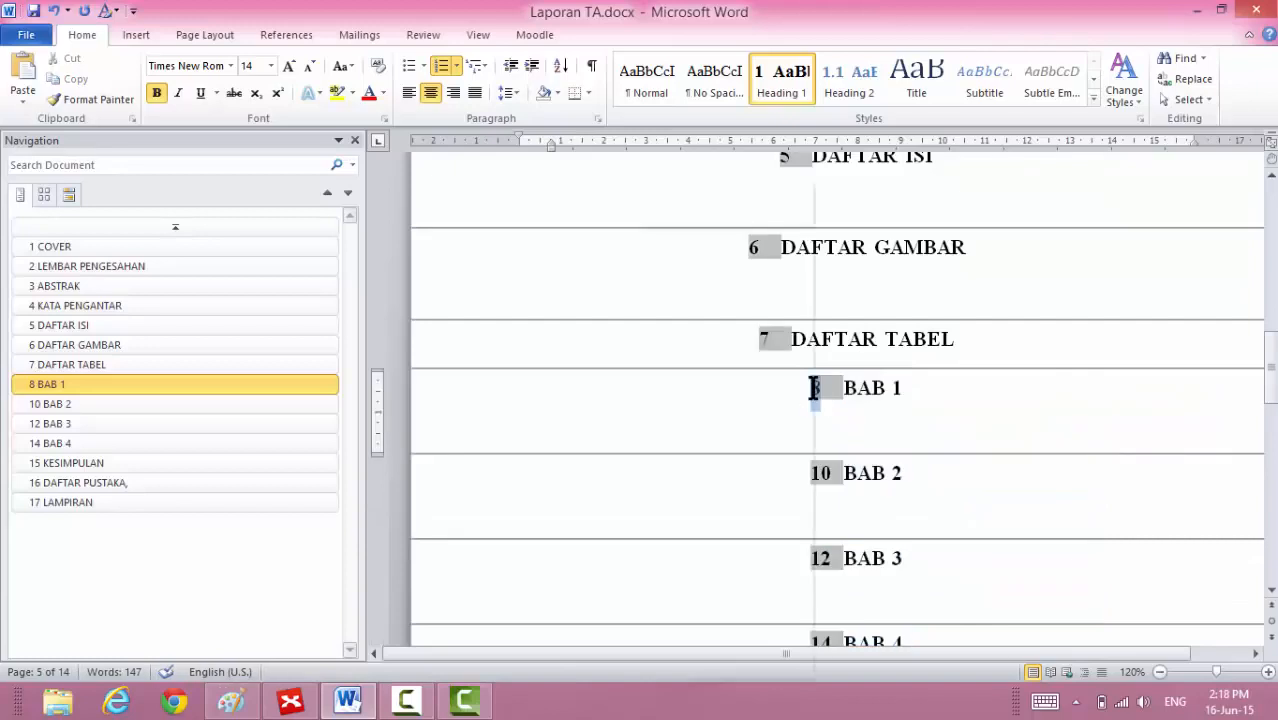
right_click(812, 388)
left_click(768, 343)
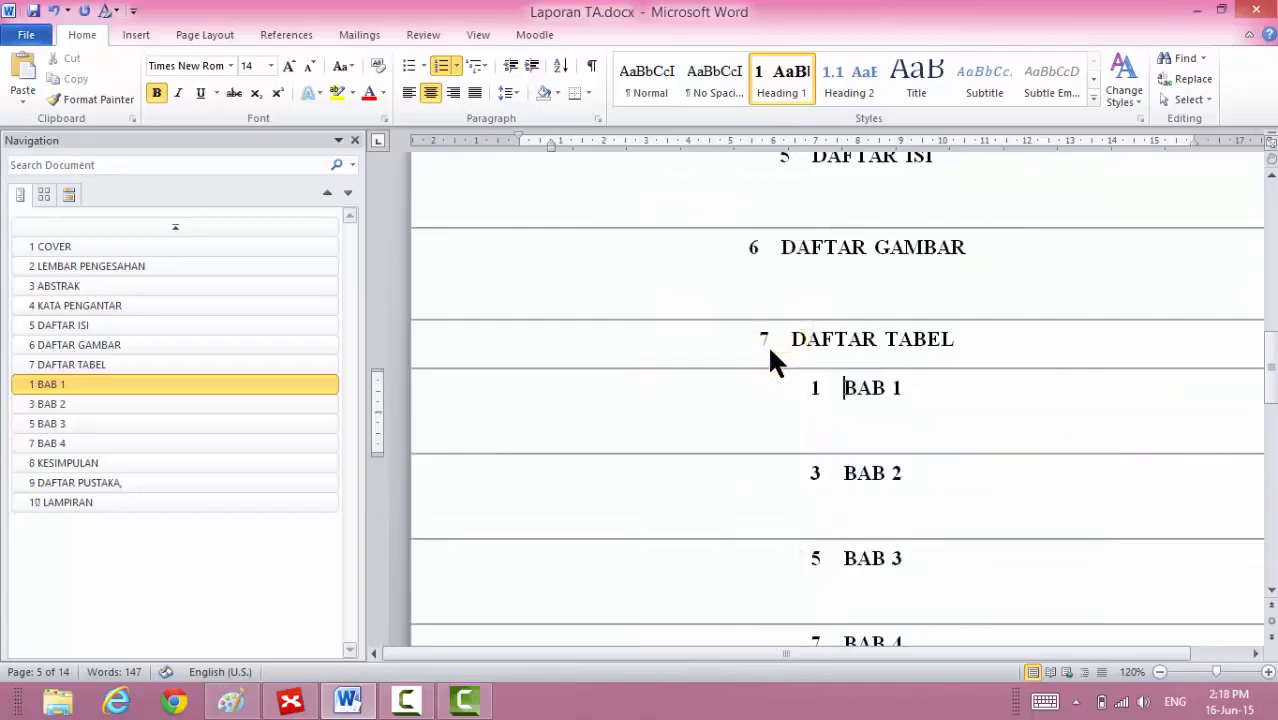
Remove the numbering from the front-matter headings from COVER through DAFTAR TABEL.
left_click(769, 342)
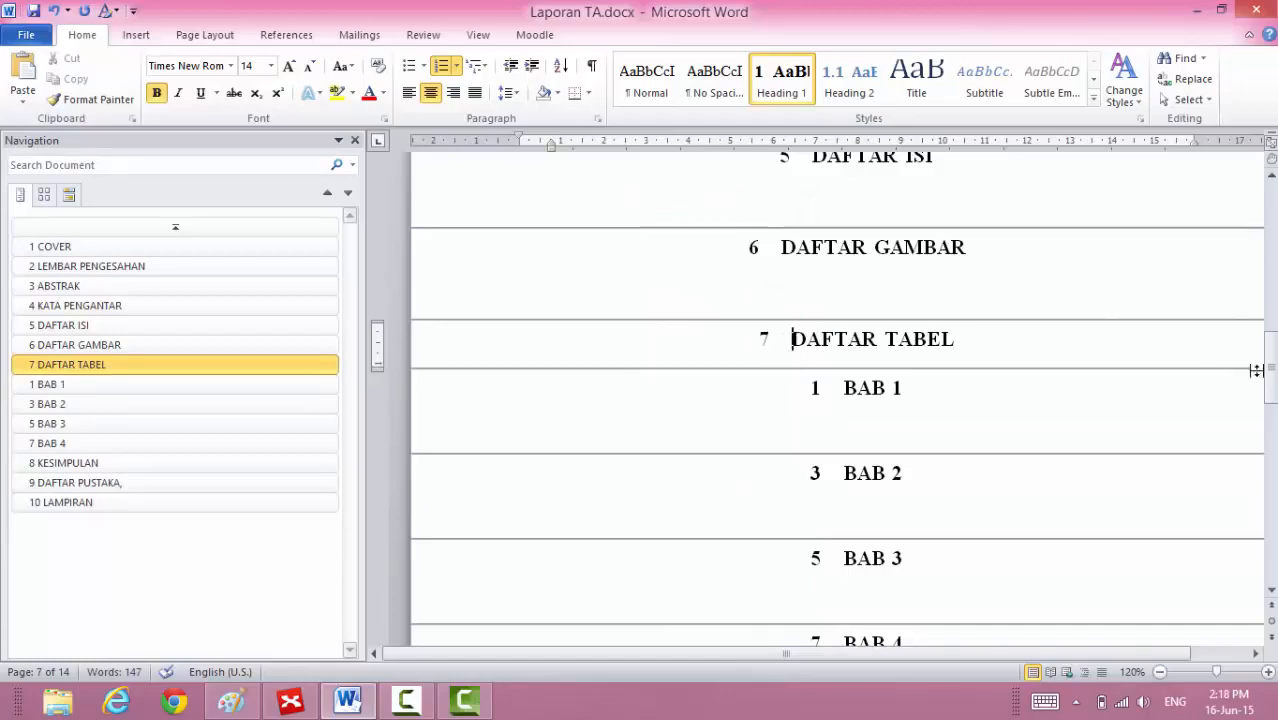
left_click_drag(1269, 371, 1272, 281)
left_click(741, 508, "shift")
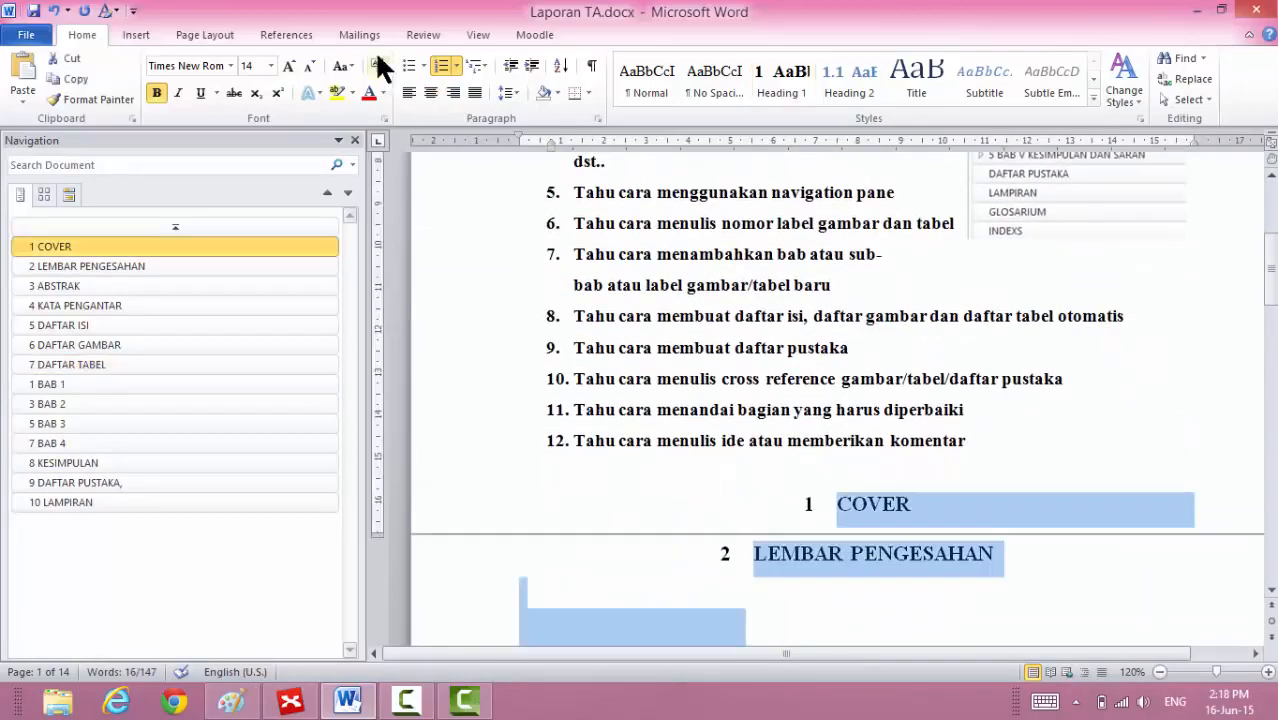
left_click(457, 62)
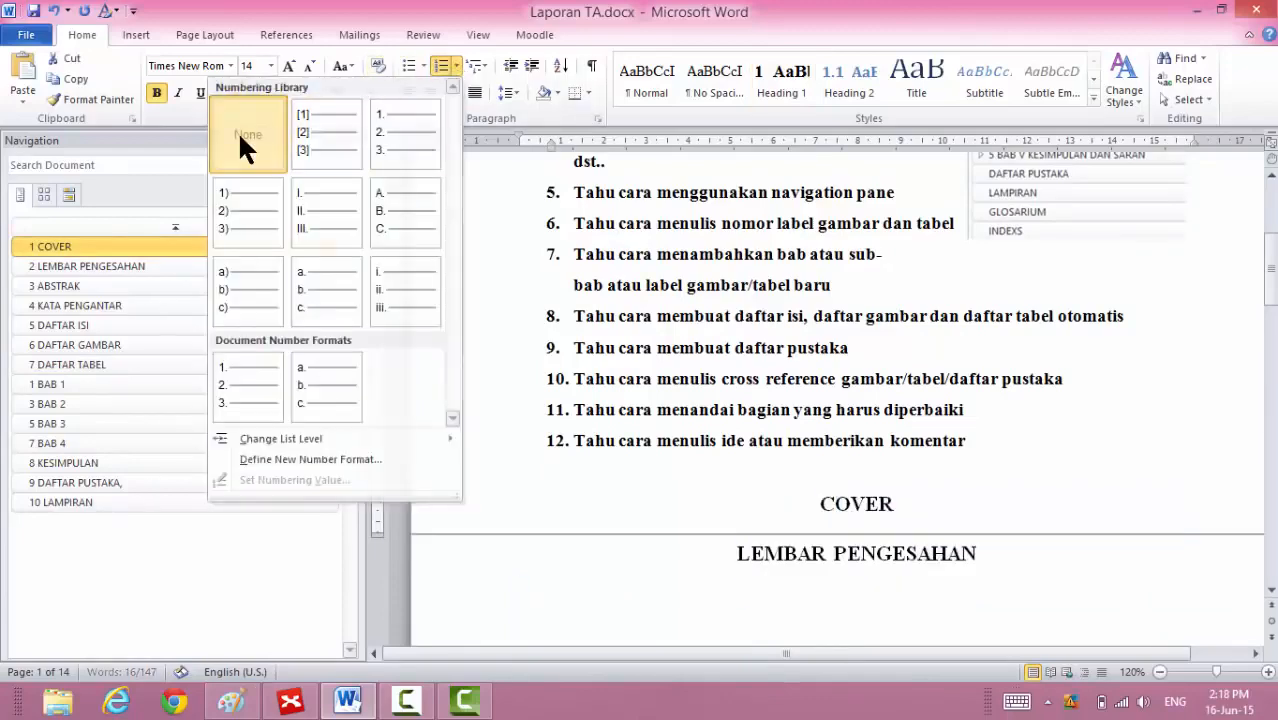
left_click(240, 135)
left_click(1170, 338)
left_click_drag(1270, 274, 1274, 362)
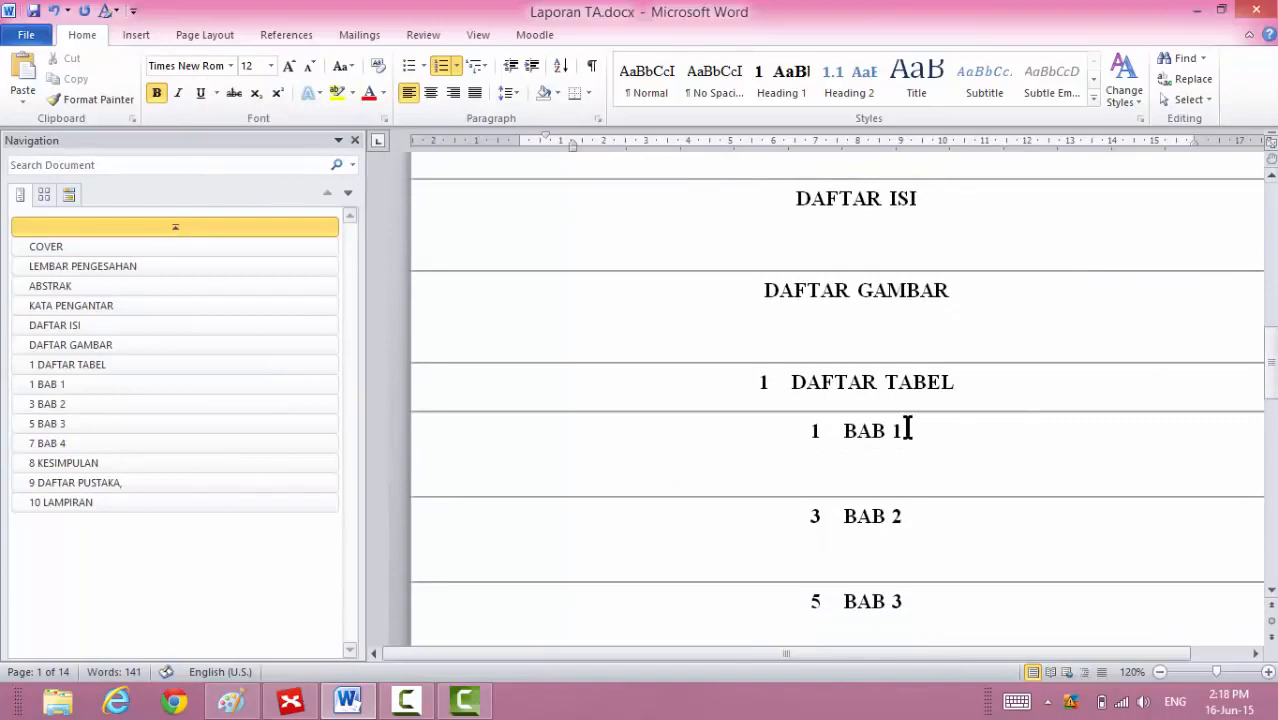
left_click(770, 388)
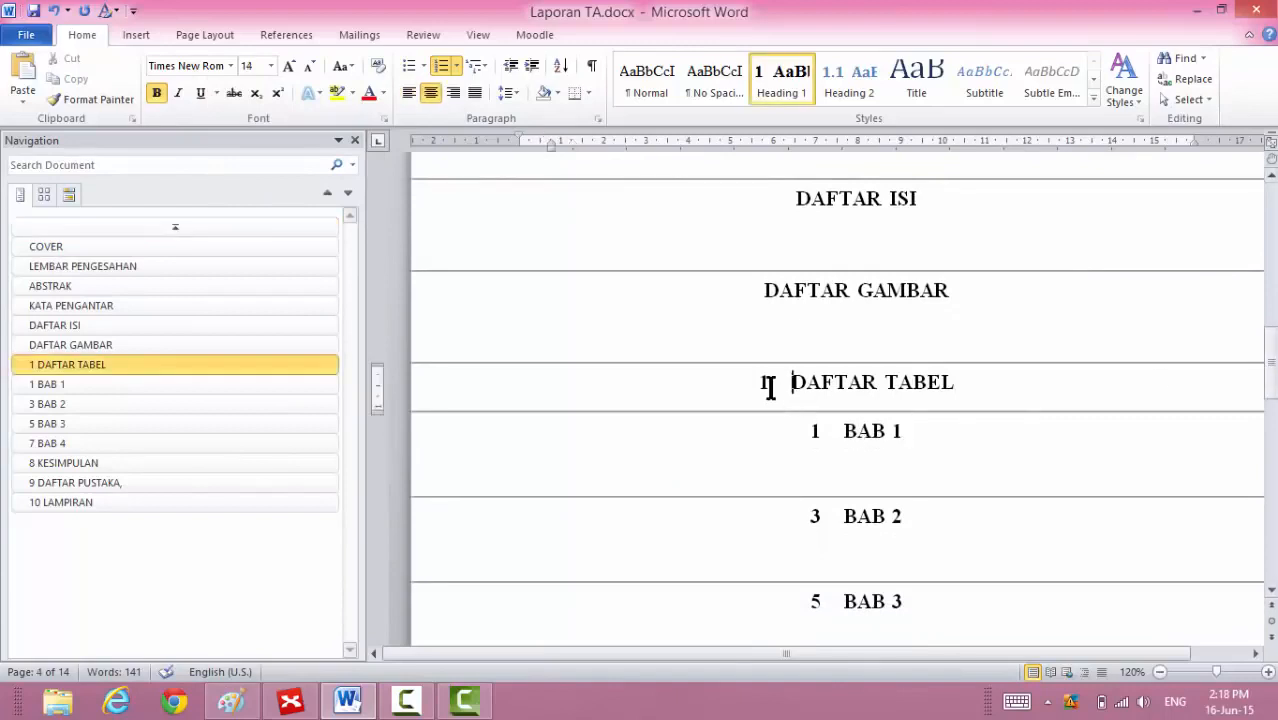
left_click(461, 66)
left_click(251, 135)
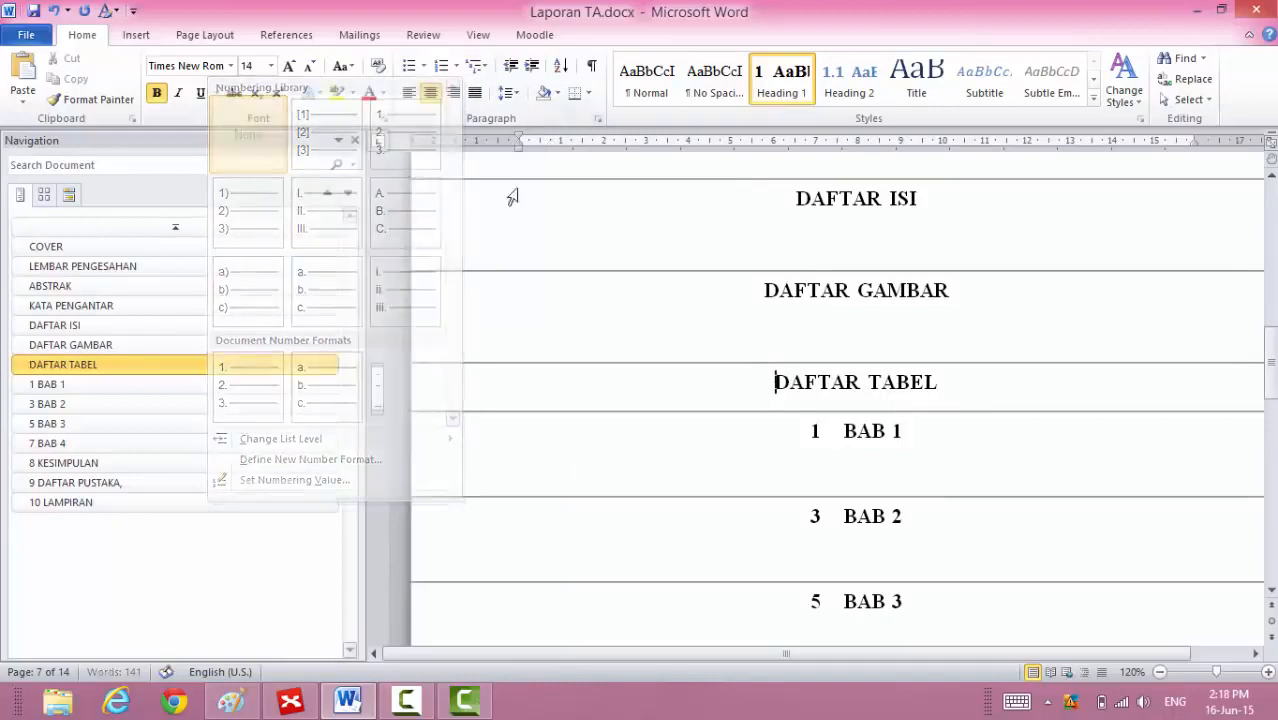
Set the blank lines below BAB 1, BAB 2 and BAB 3 to the Normal style so they take no heading number.
mouse_move(1274, 393)
left_mouse_down()
mouse_move(1272, 448)
mouse_move(1272, 392)
left_mouse_up()
left_click(838, 380)
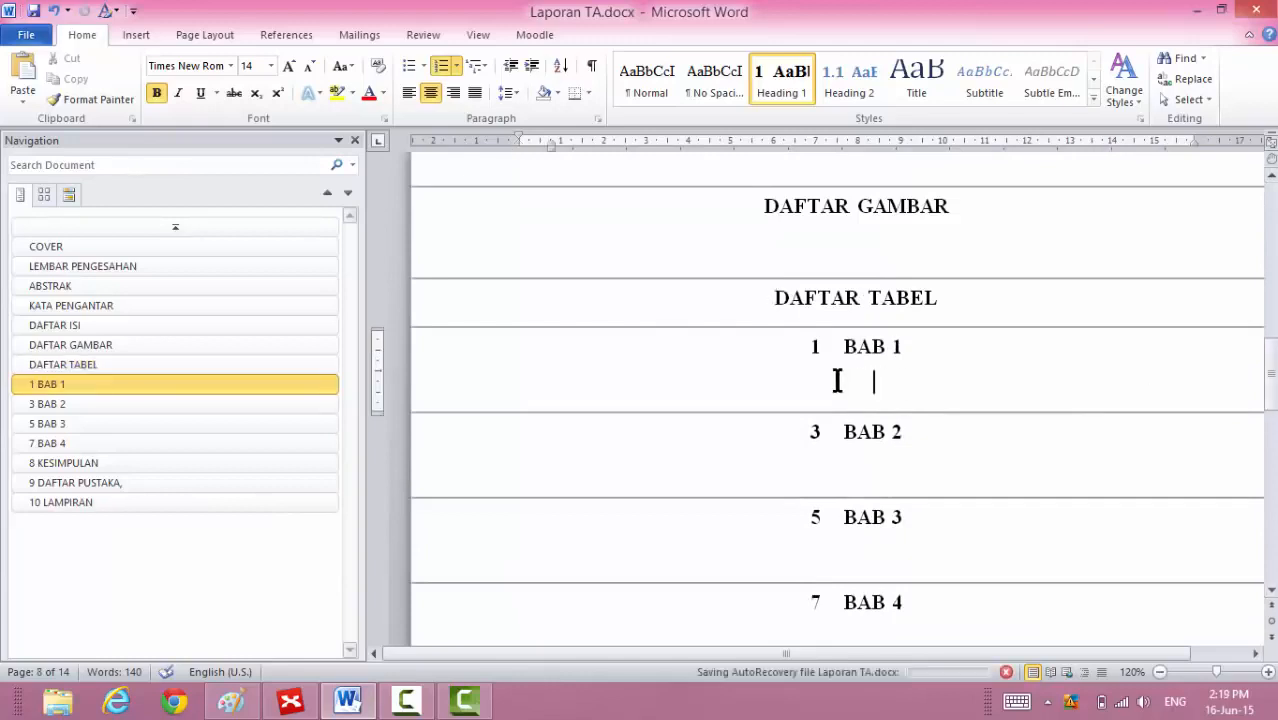
left_click(632, 98)
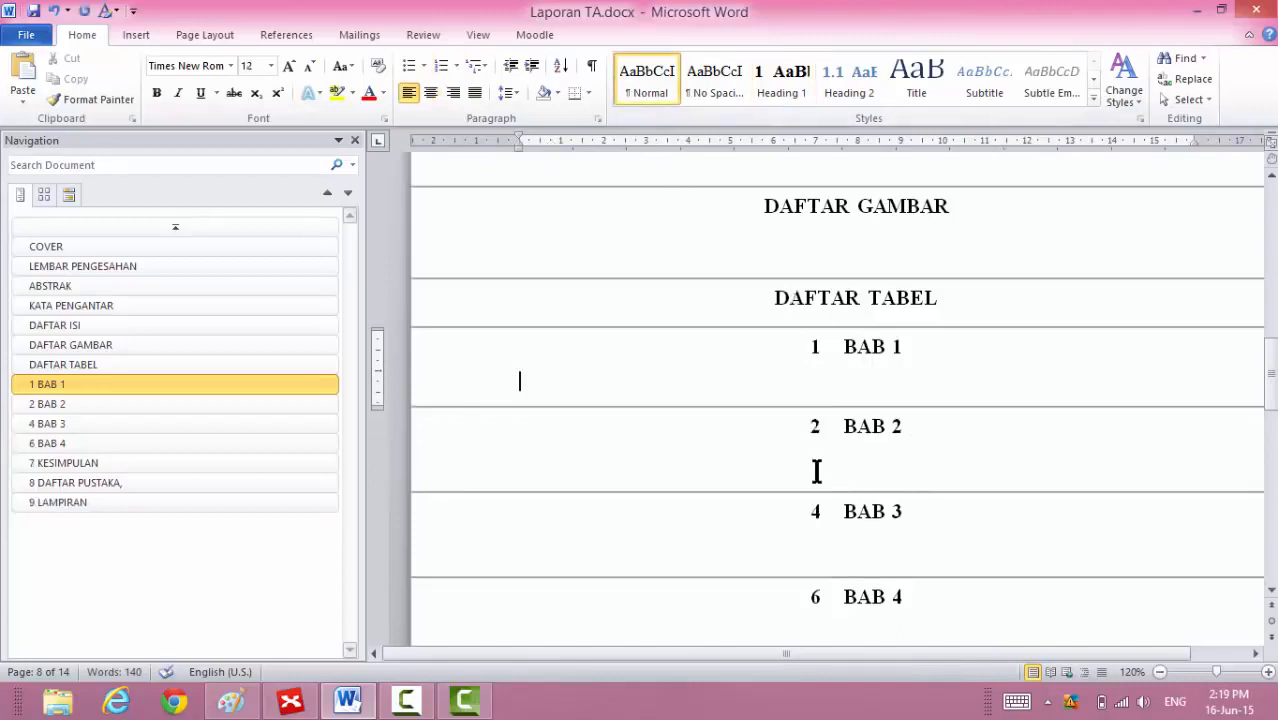
left_click(816, 470)
left_click(651, 78)
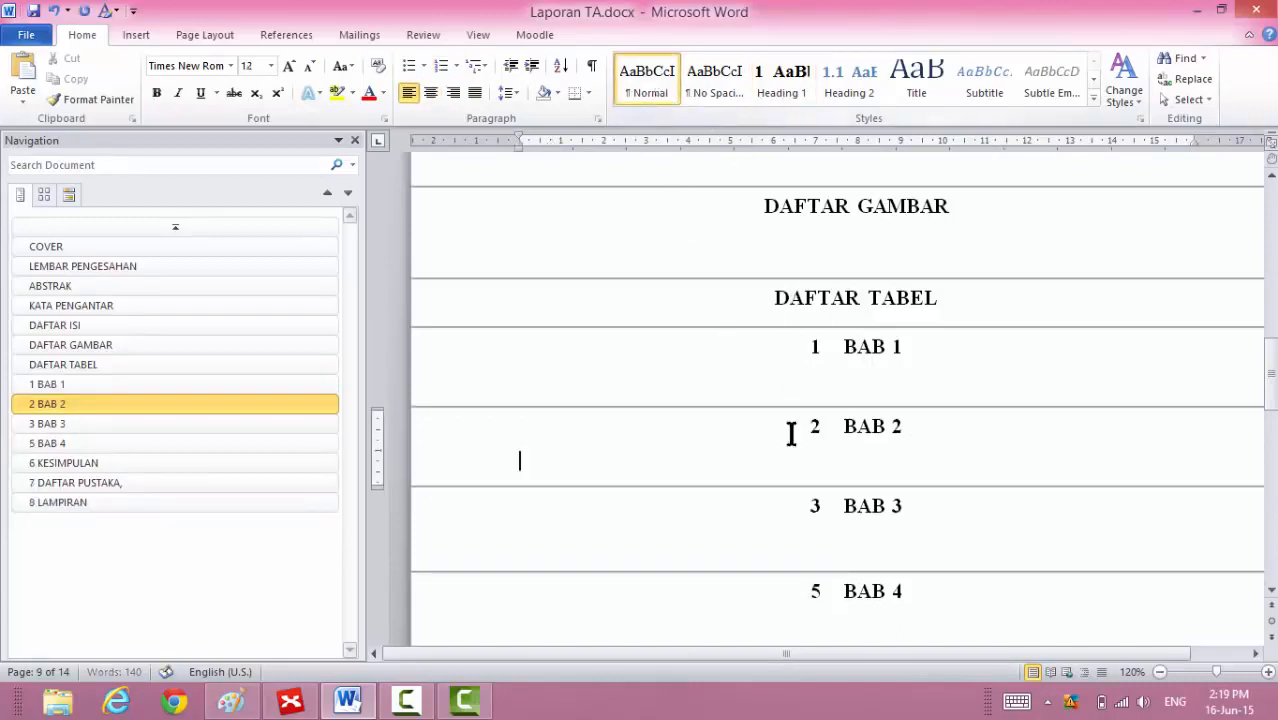
left_click(866, 548)
left_click(648, 95)
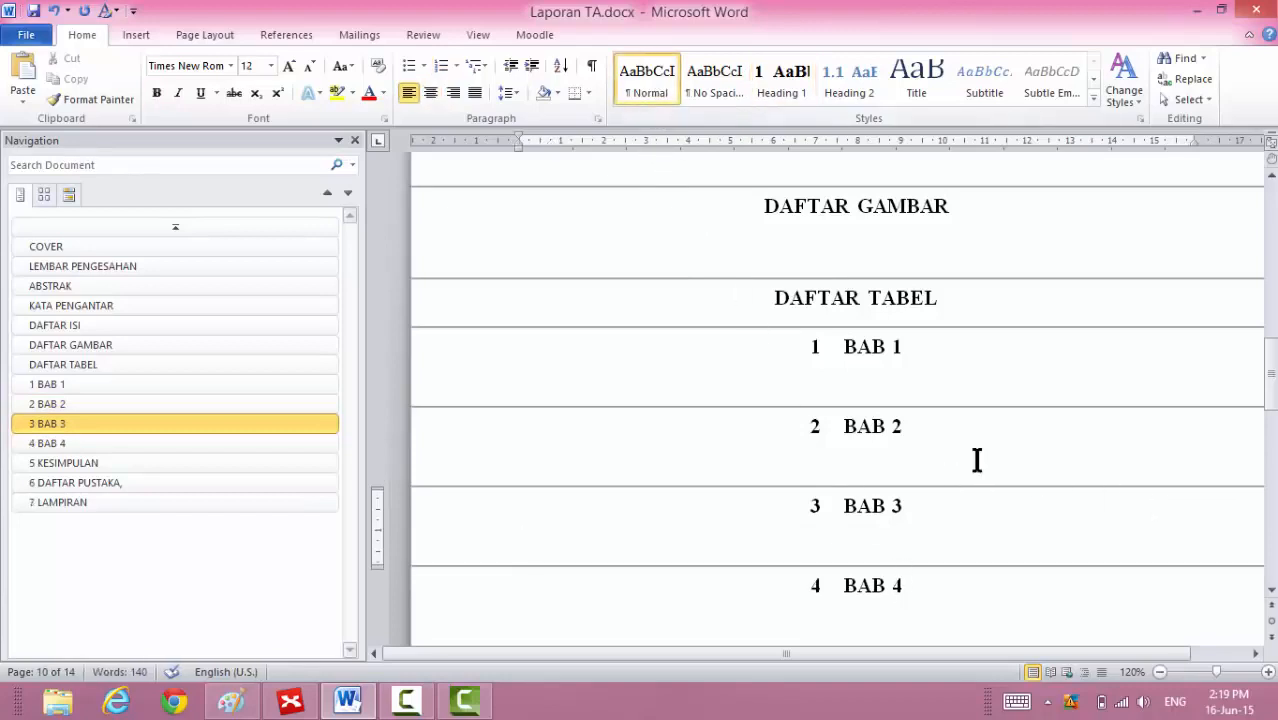
Hide the automatic numbers in front of the BAB headings by setting their font color to white.
left_click(816, 346)
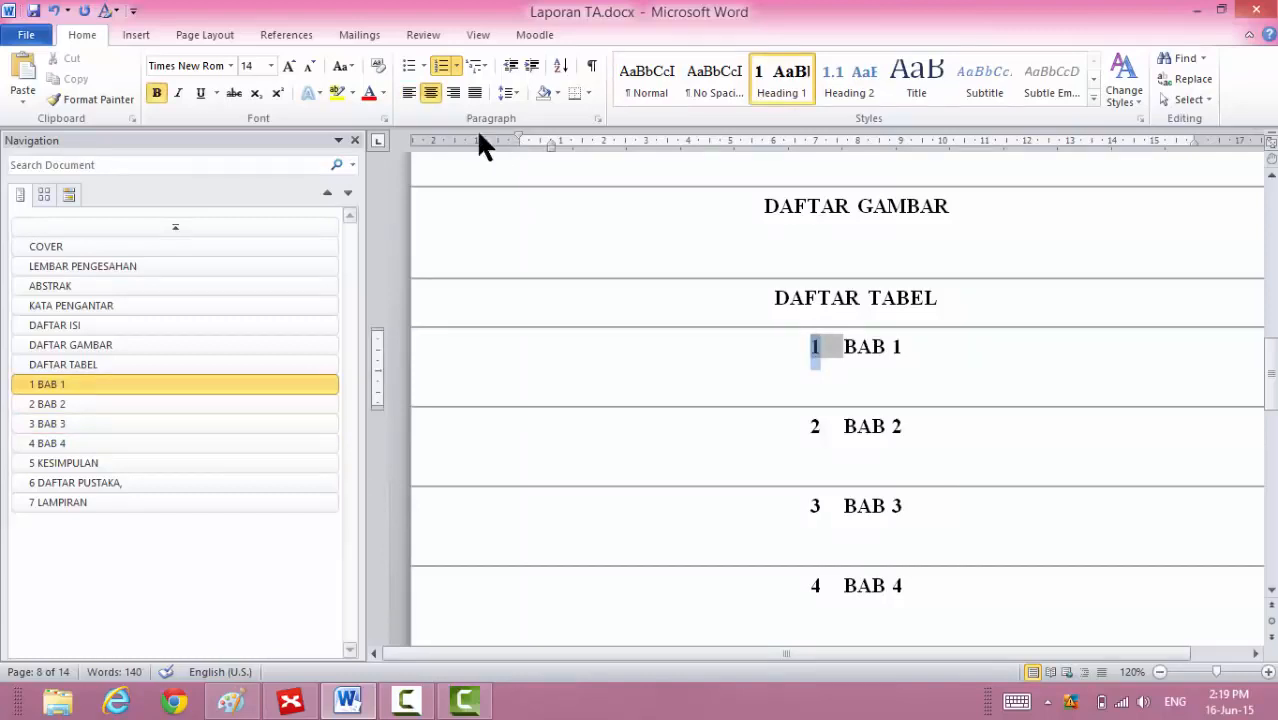
left_click(382, 91)
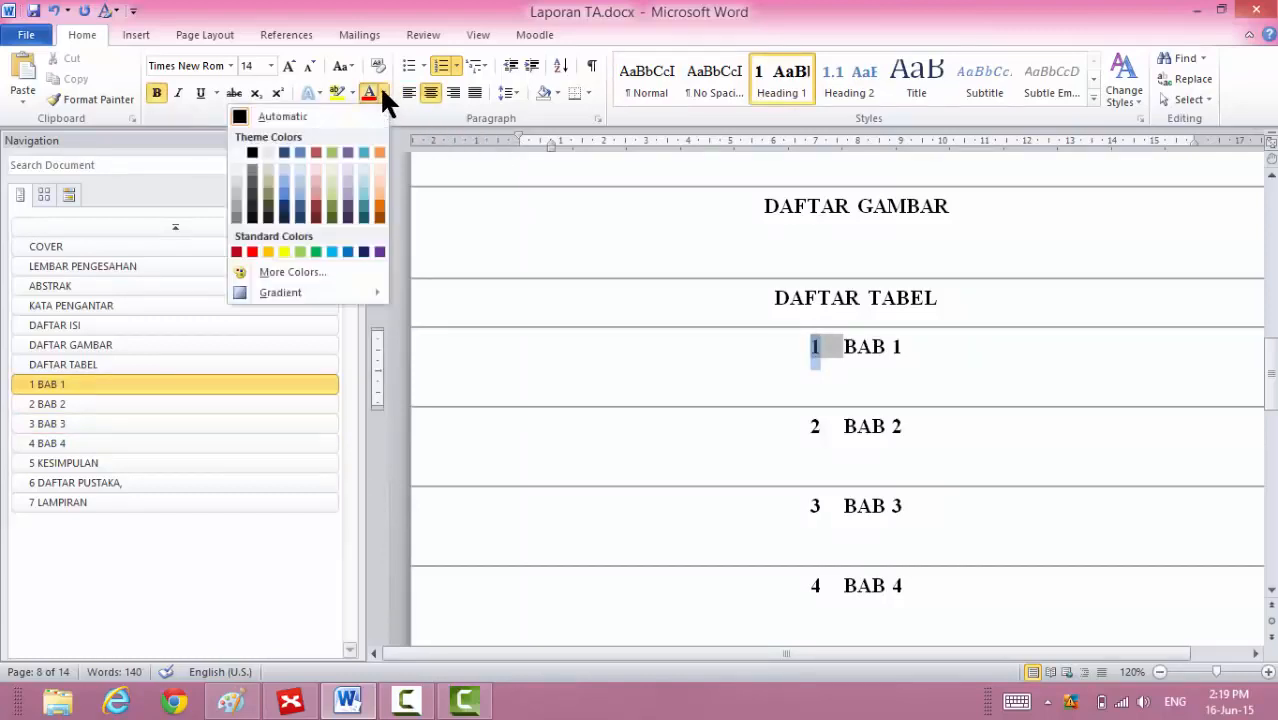
left_click(235, 151)
left_click(1022, 358)
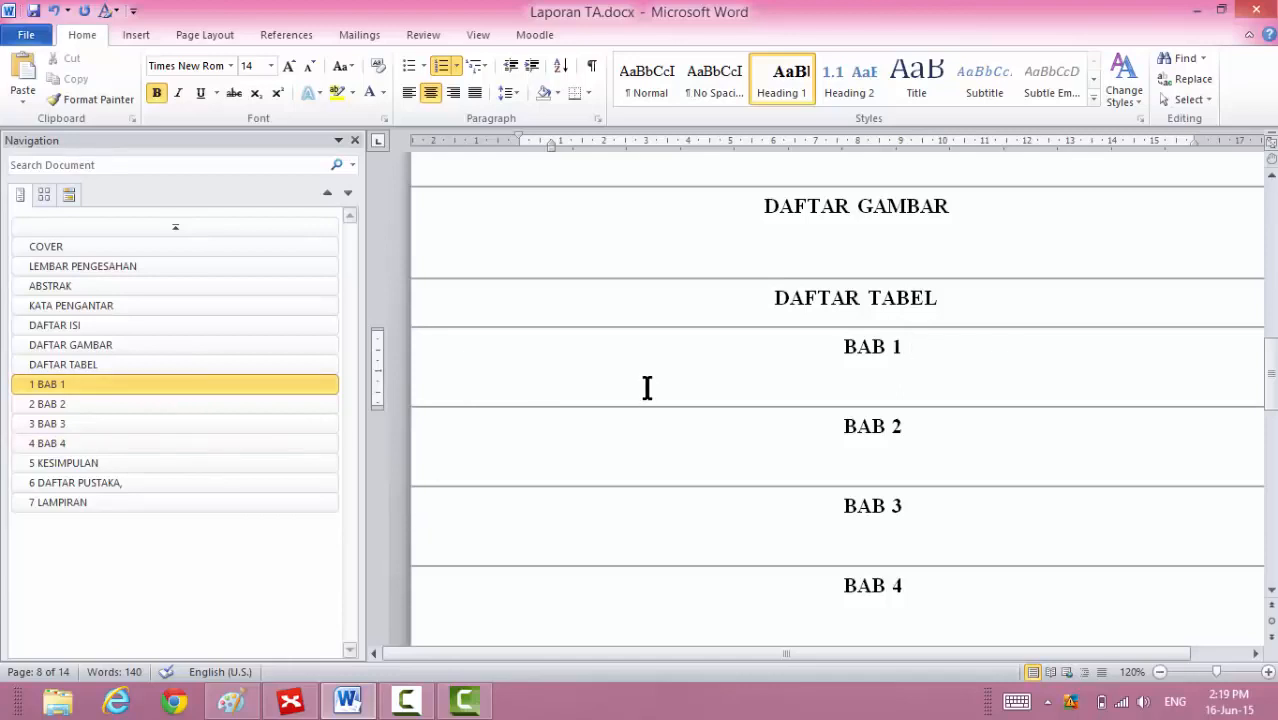
key("Return")
key("Delete")
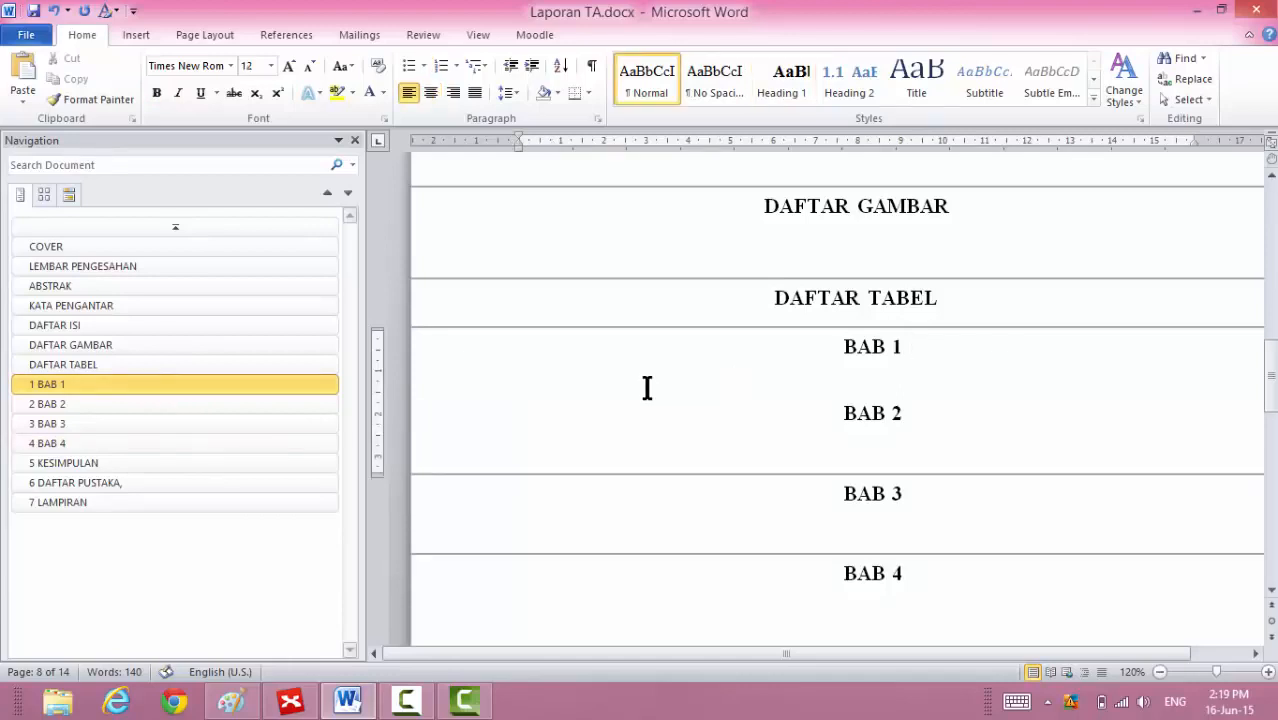
key("ctrl+z")
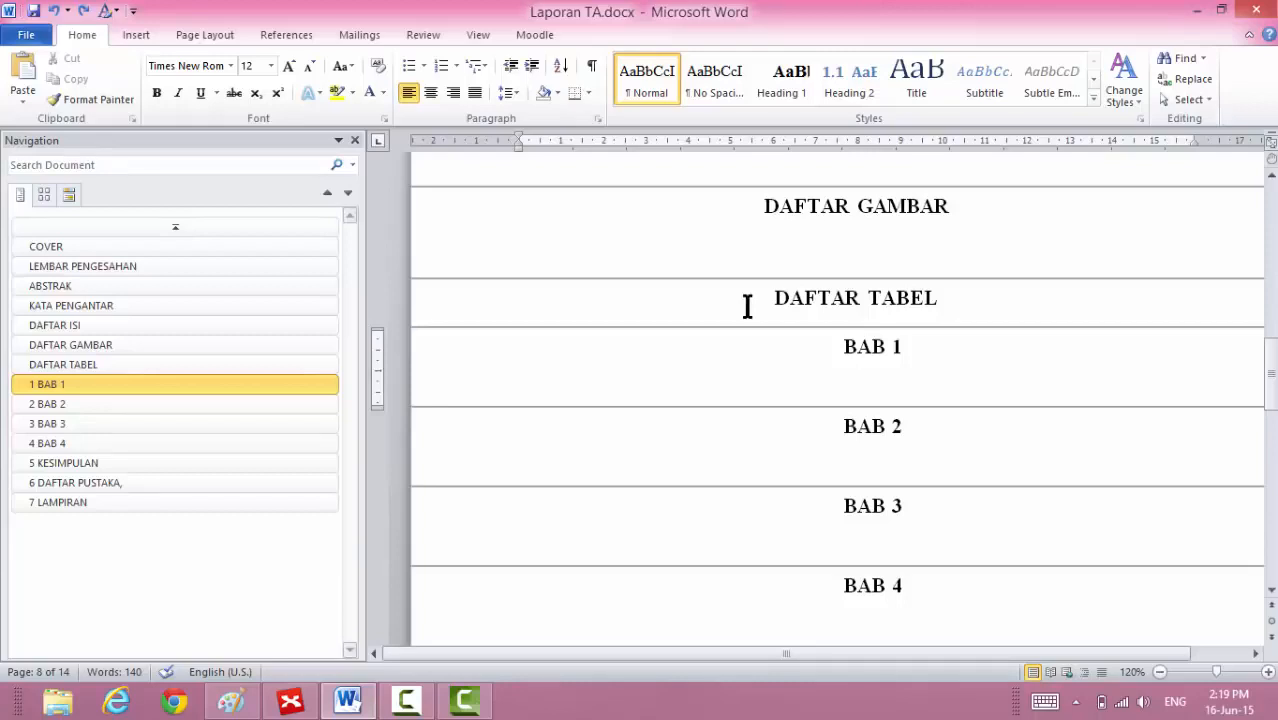
Enter the subheading Sub bab 2.1 on the line below BAB 1 and make it bold.
type("ub bab 2.1")
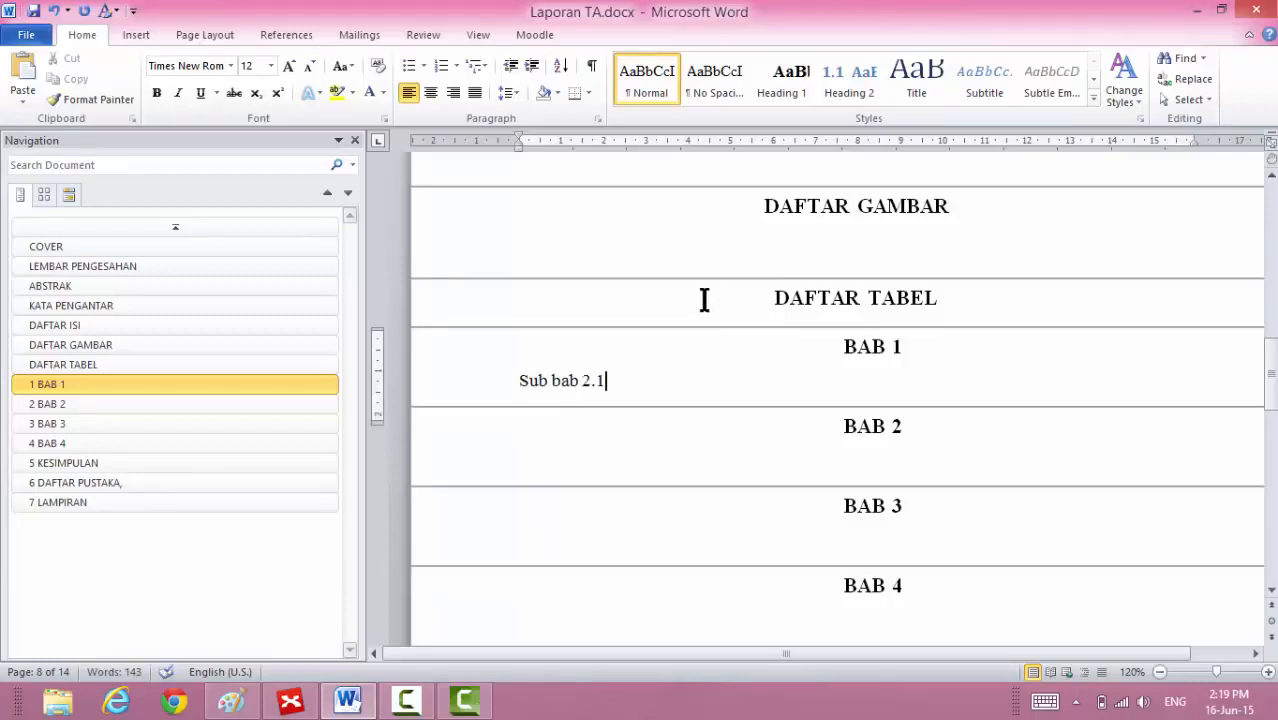
left_click(478, 381)
key("ctrl+b")
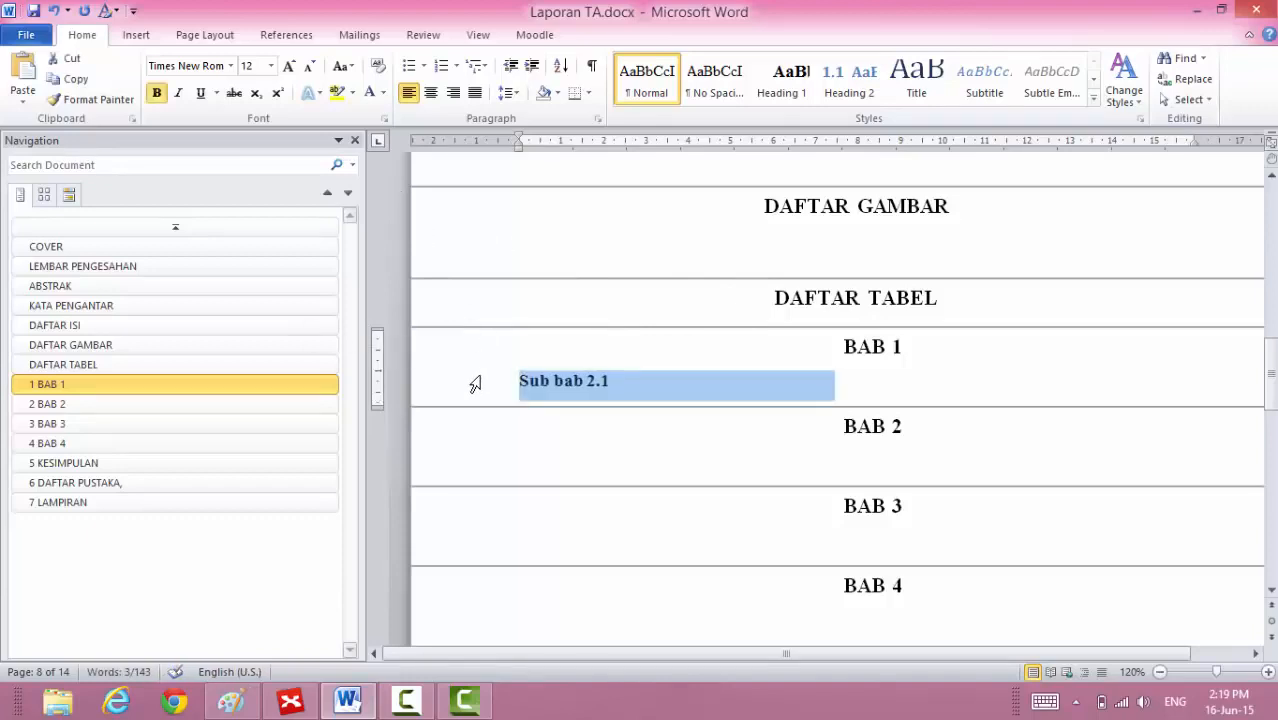
Update the Heading 2 style to match the bold Sub bab 2.1 line.
left_click(477, 65)
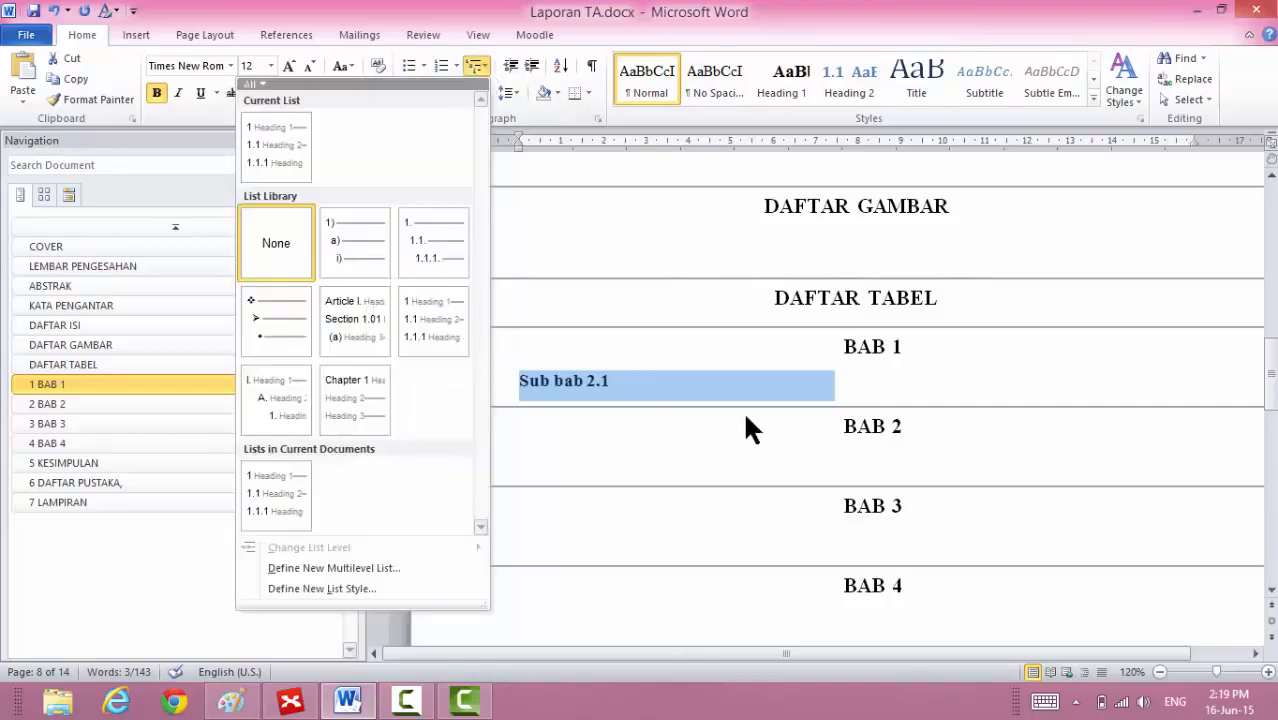
left_click(698, 394)
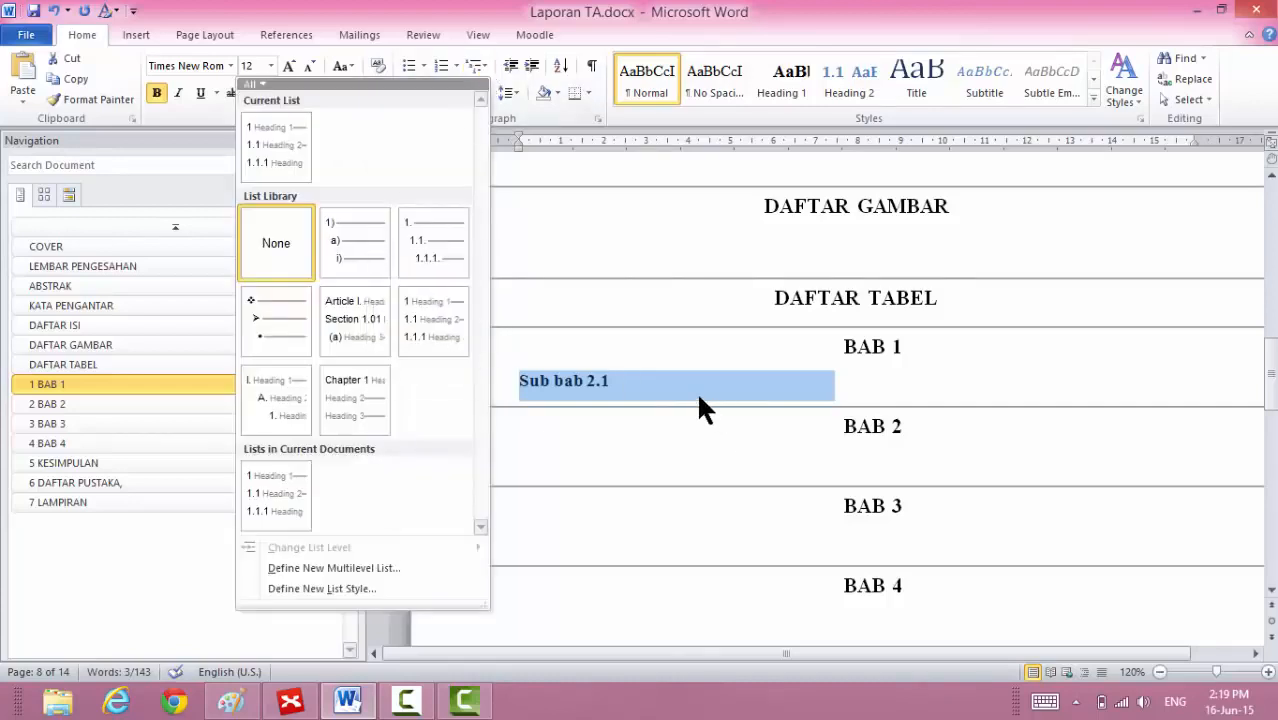
right_click(863, 75)
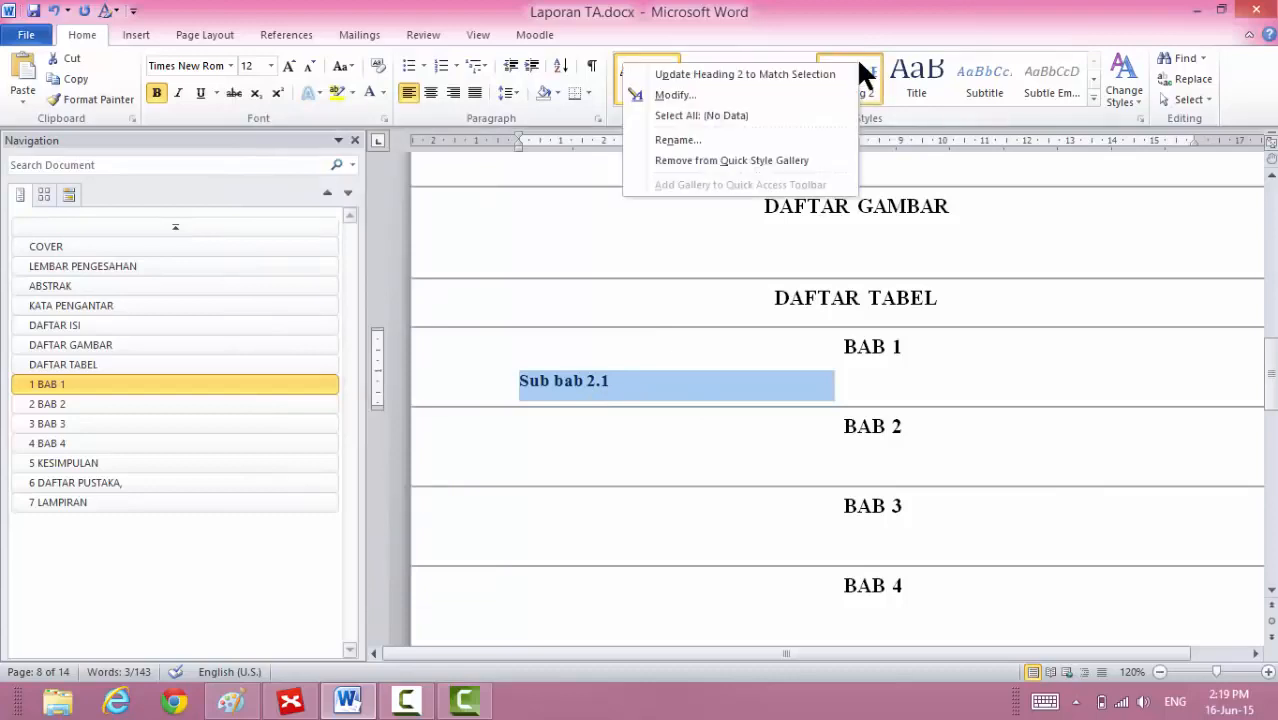
left_click(788, 65)
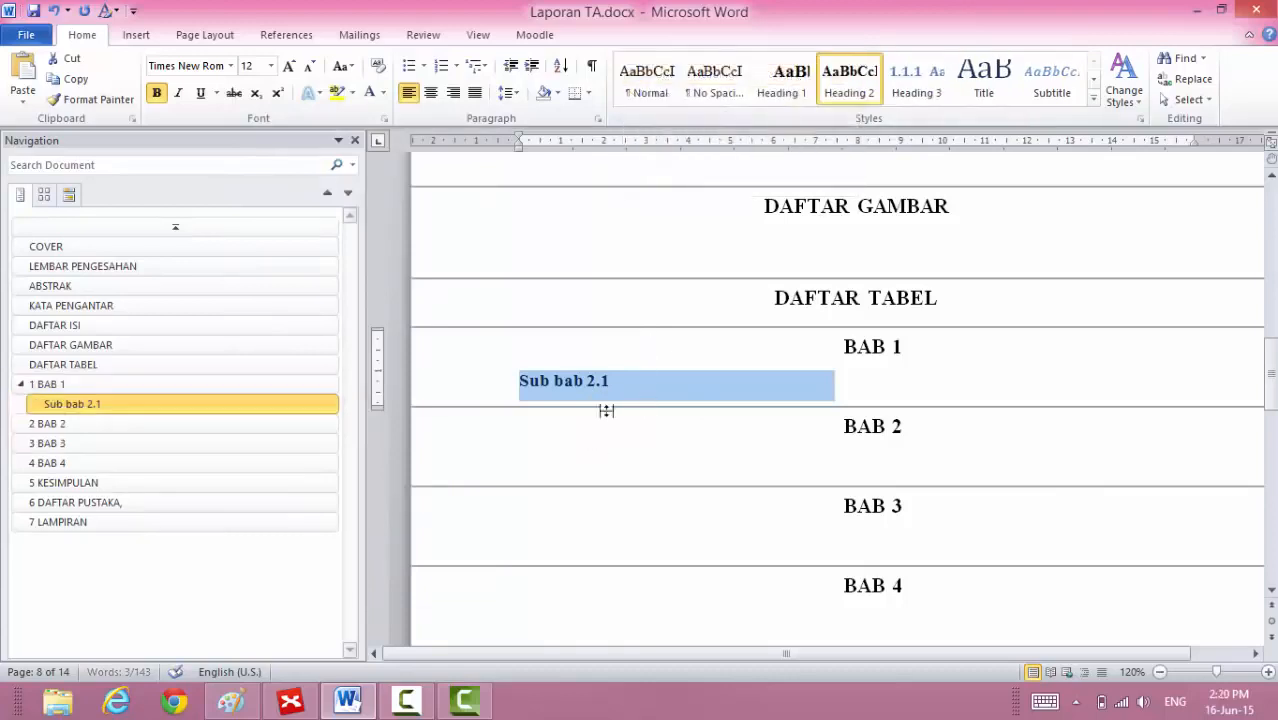
Apply the multilevel list linked to the heading styles (1 Heading 1, 1.1 Heading 2, 1.1.1 Heading 3) to the Sub bab 2.1 line.
left_click(482, 67)
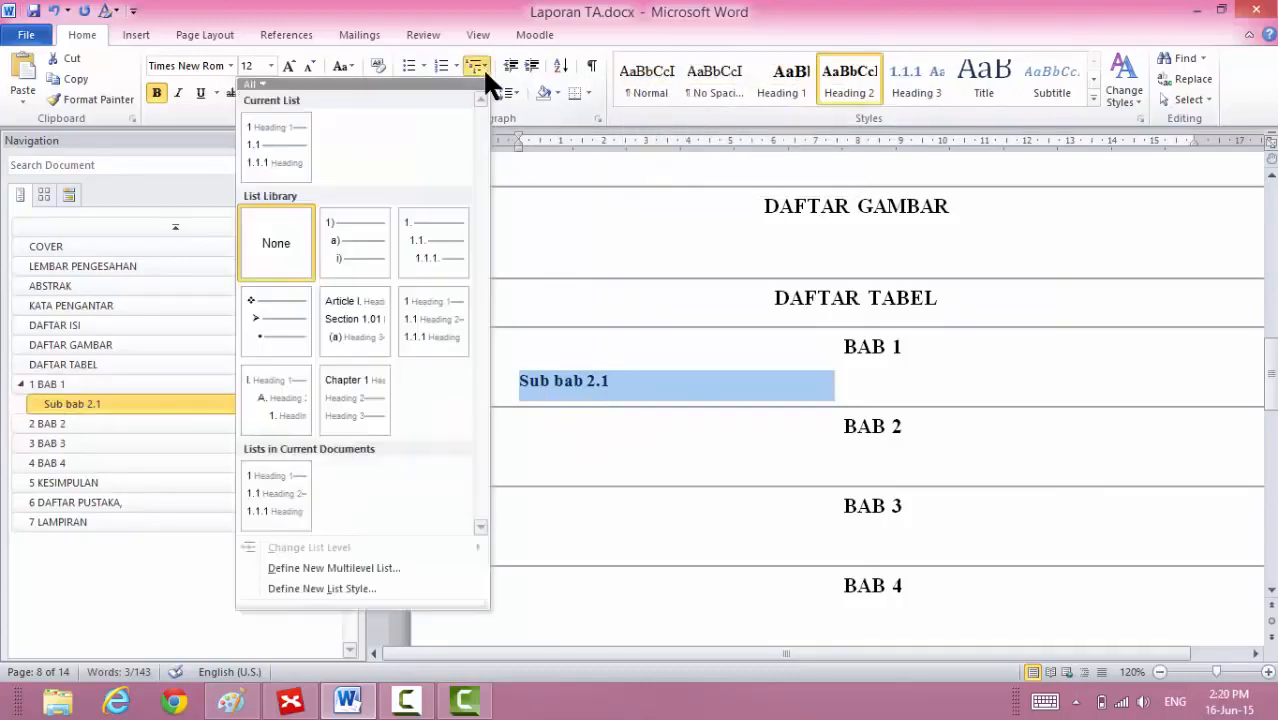
left_click(432, 294)
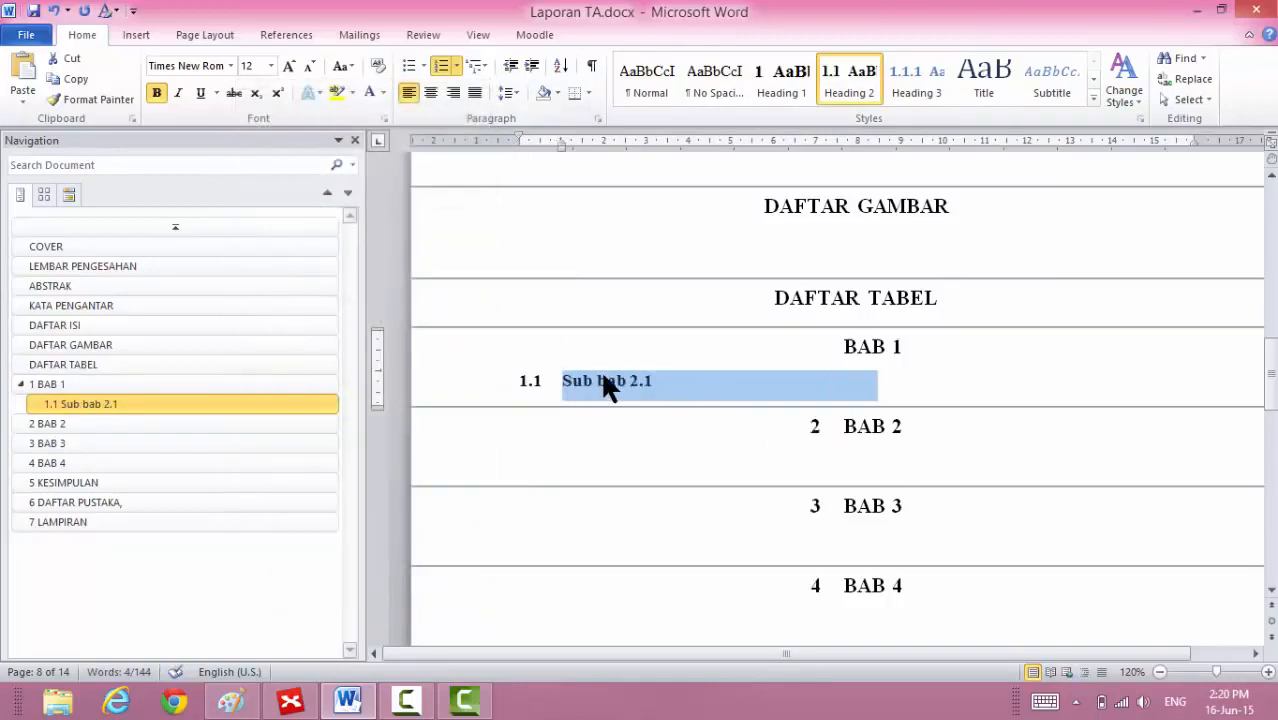
left_click(672, 390)
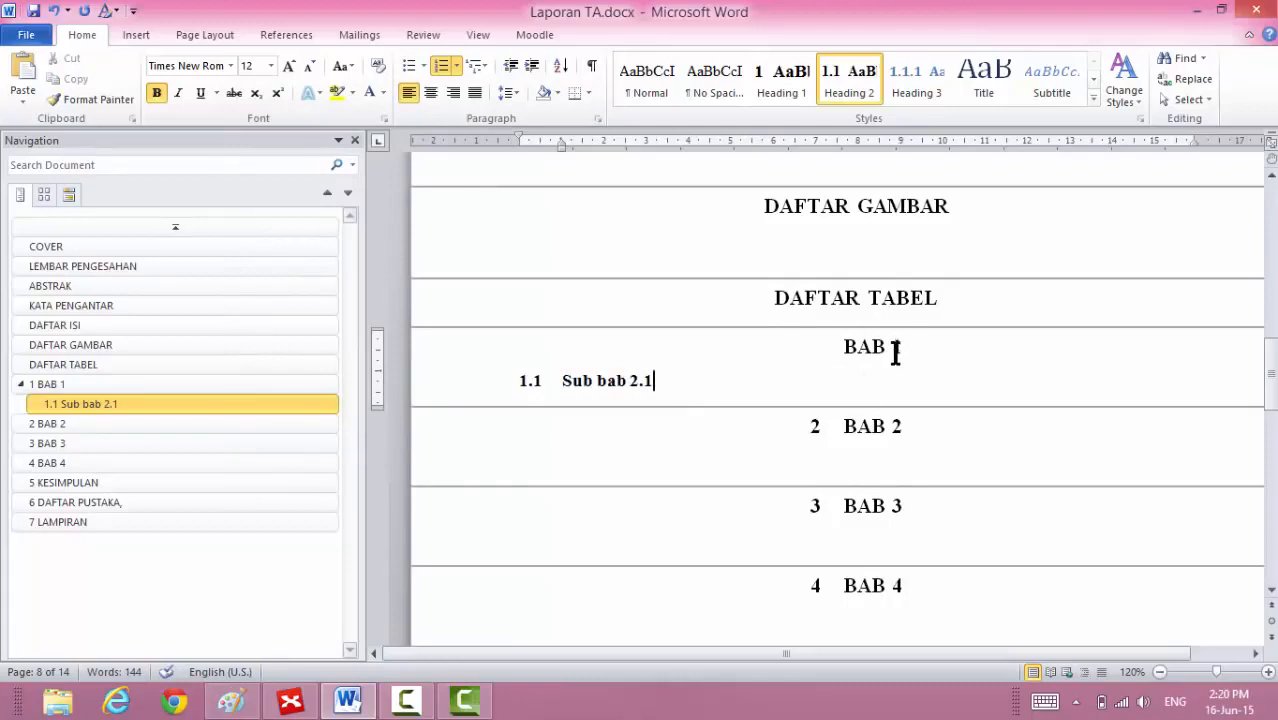
Copy the numbered Sub bab 2.1 subheading from BAB 1 to the lines below BAB 2, BAB 3 and BAB 4.
left_click(459, 385)
key("ctrl+c")
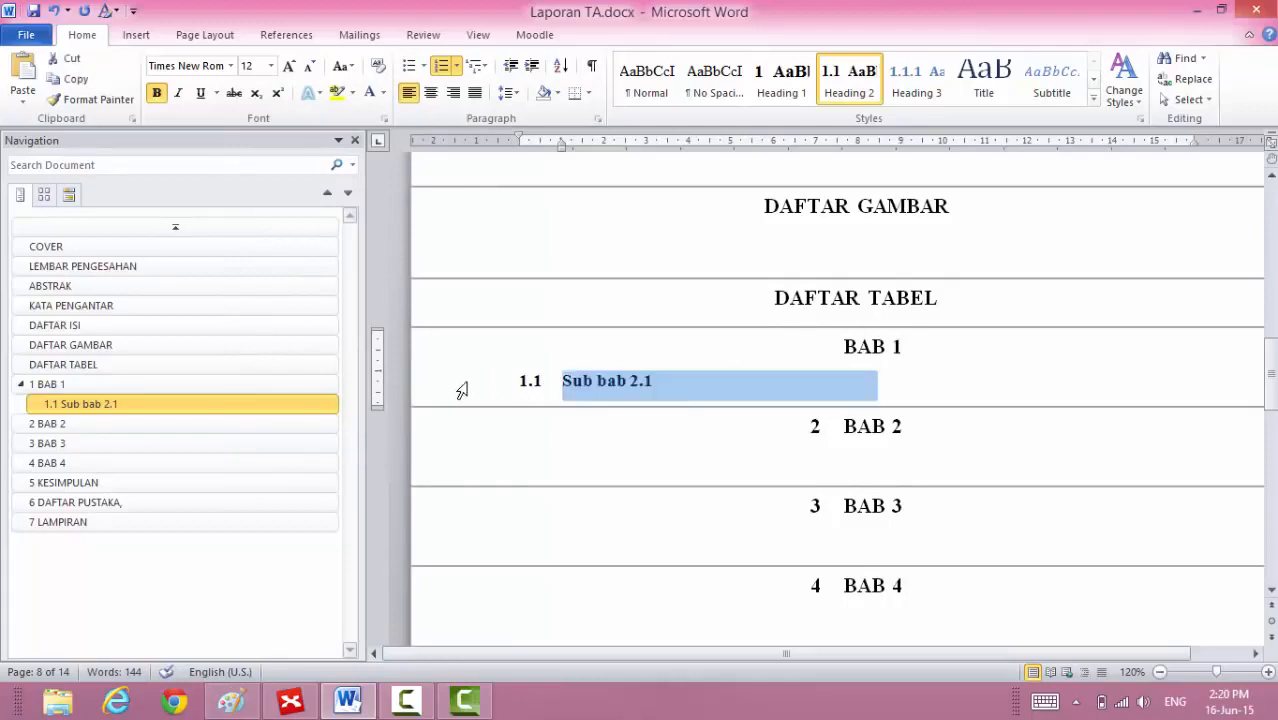
left_click(568, 450)
key("ctrl+v")
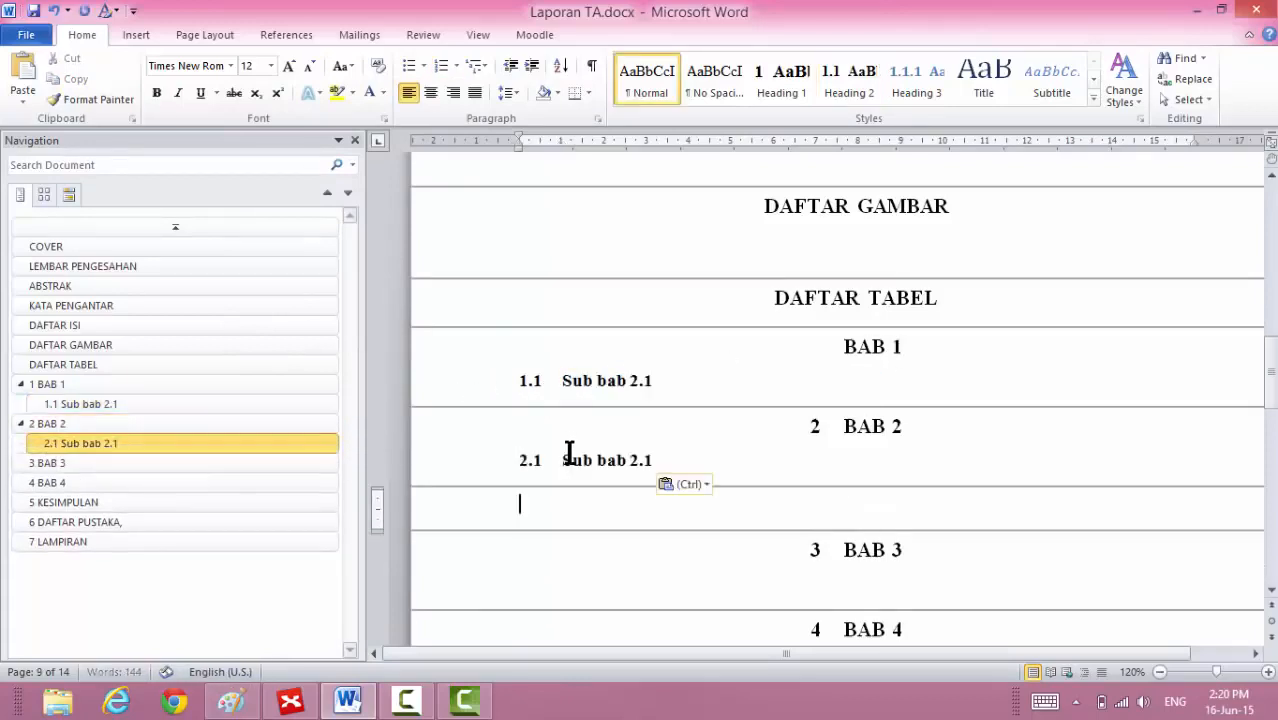
left_click(513, 575)
key("ctrl+v")
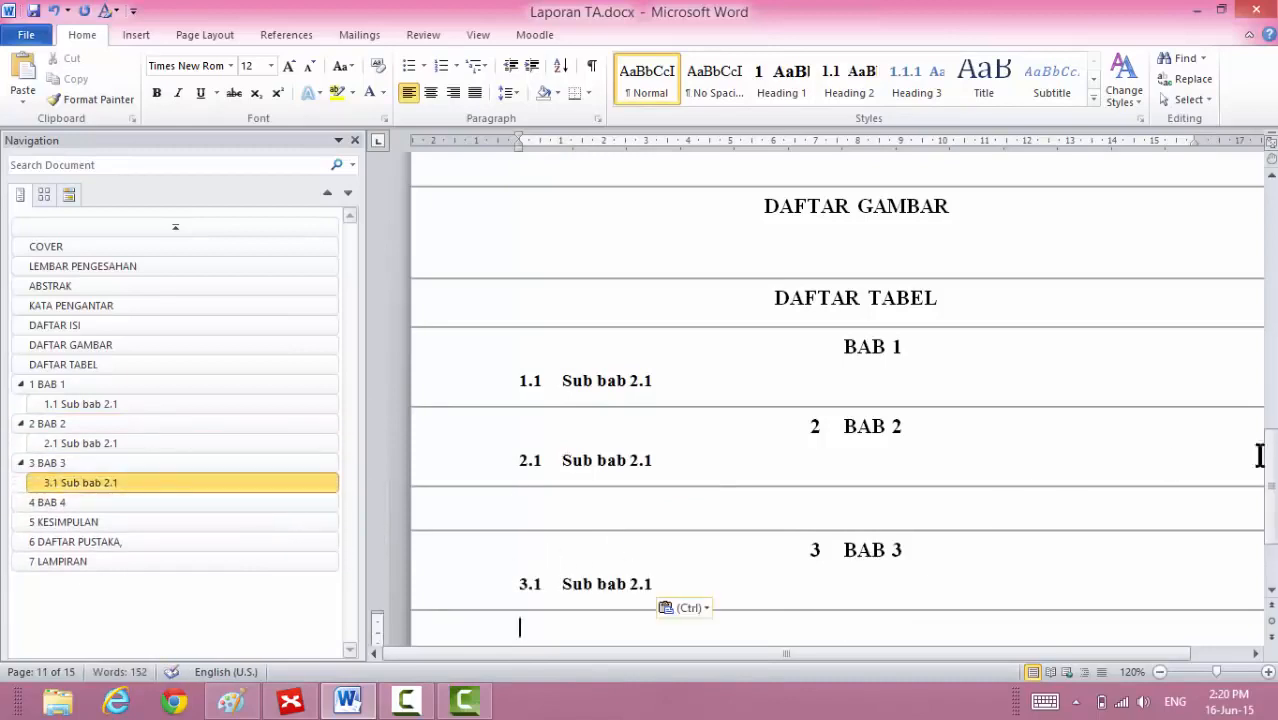
left_click_drag(1275, 455, 1272, 370)
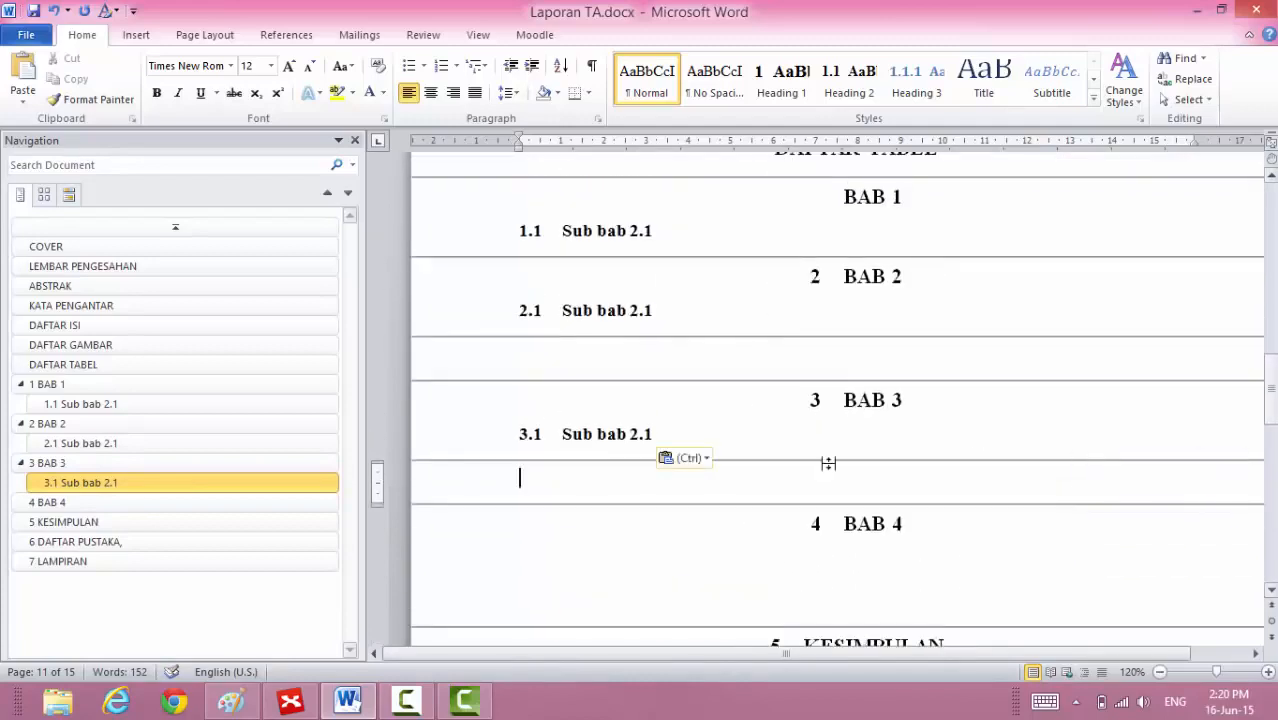
left_click(527, 553)
key("ctrl+v")
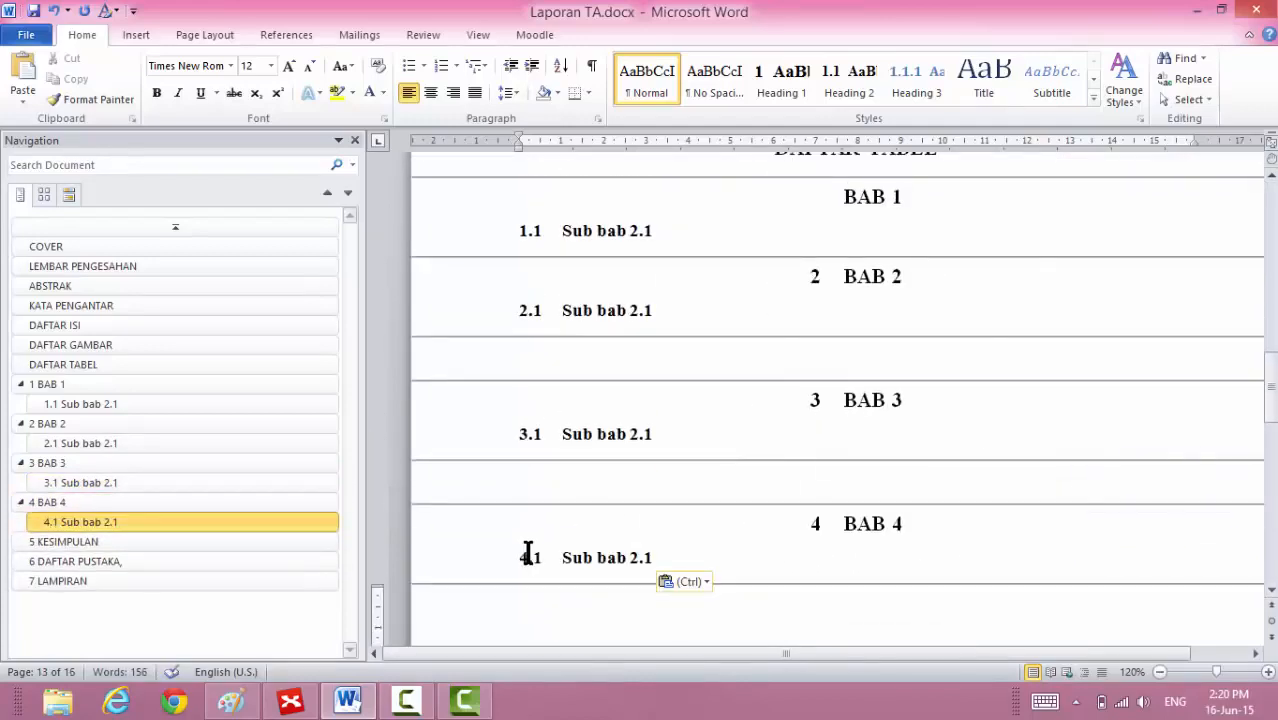
Add an unnumbered line below the BAB 1 subheading and change the subheading text to Sub bab 1.1.
left_click_drag(1268, 410, 1270, 388)
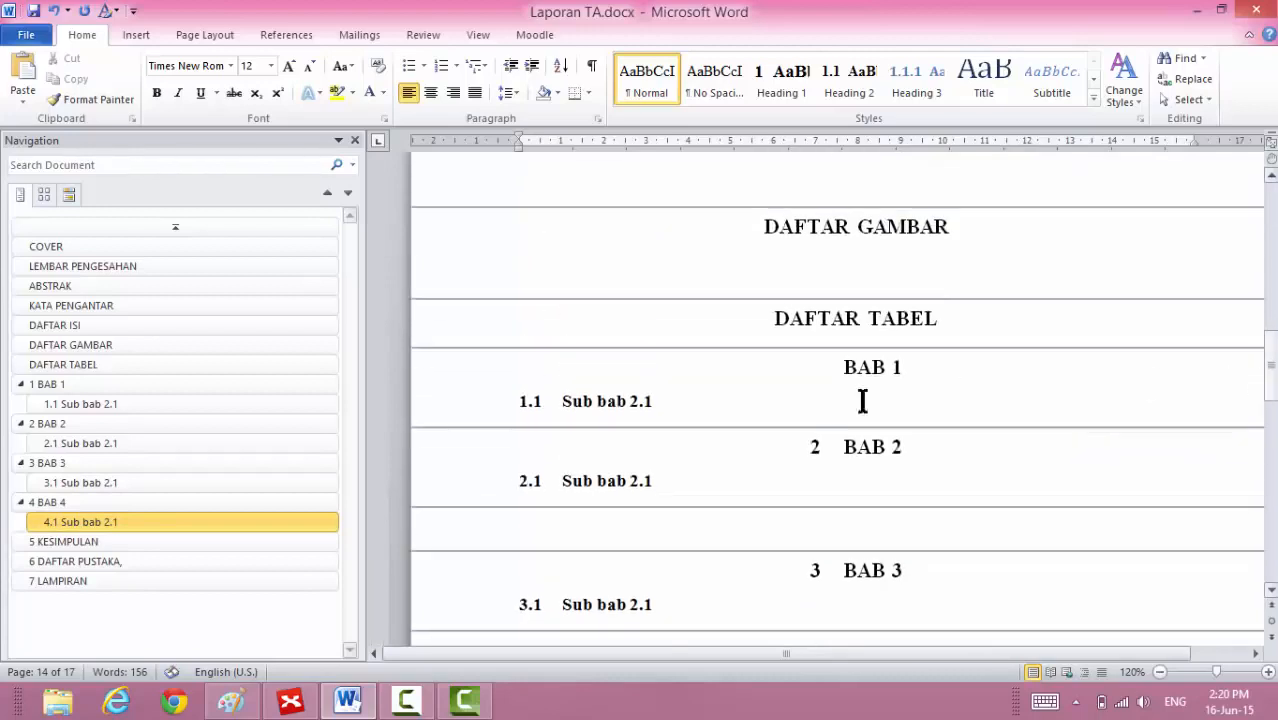
left_click(706, 401)
key("Return")
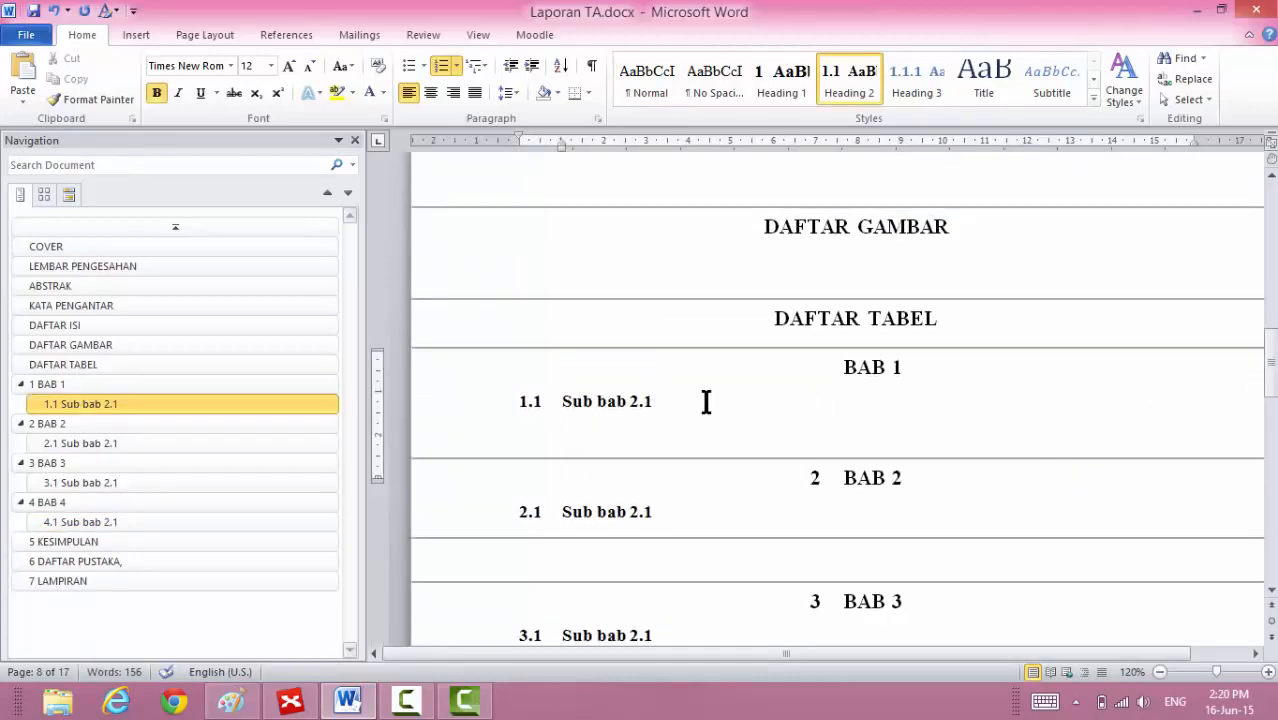
key("BackSpace")
key("BackSpace")
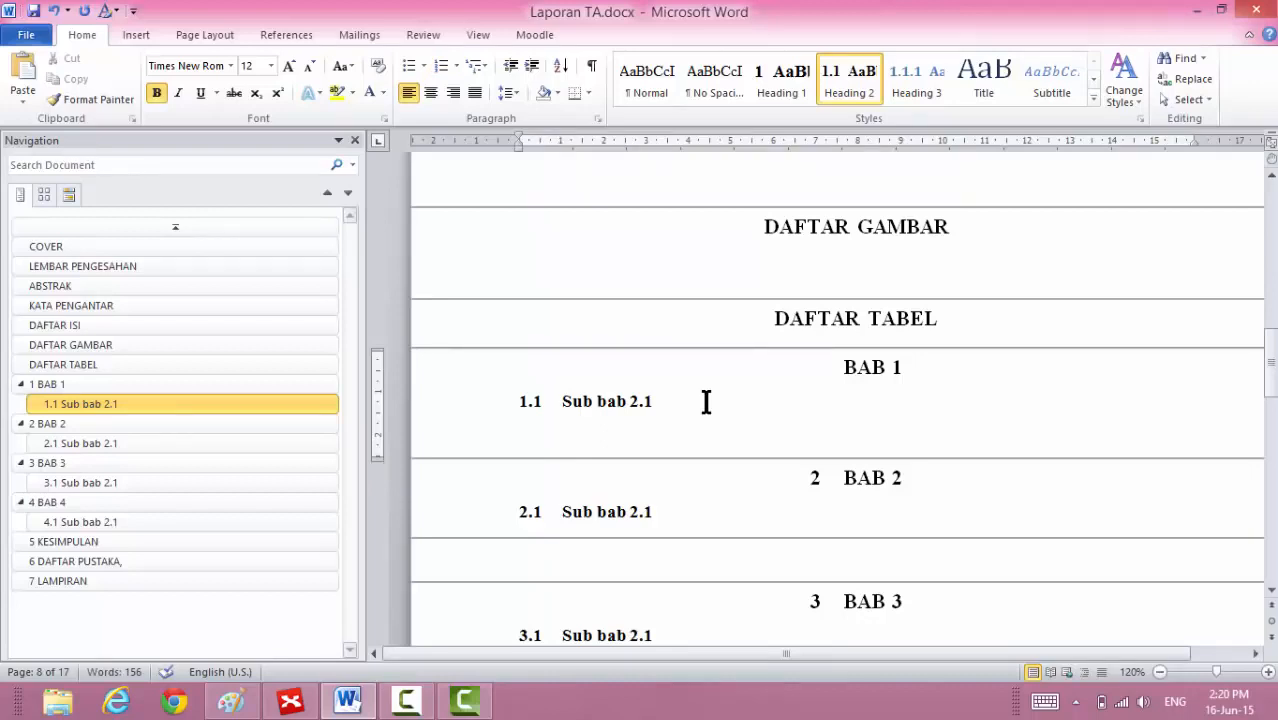
key("Up")
key("BackSpace")
type("1")
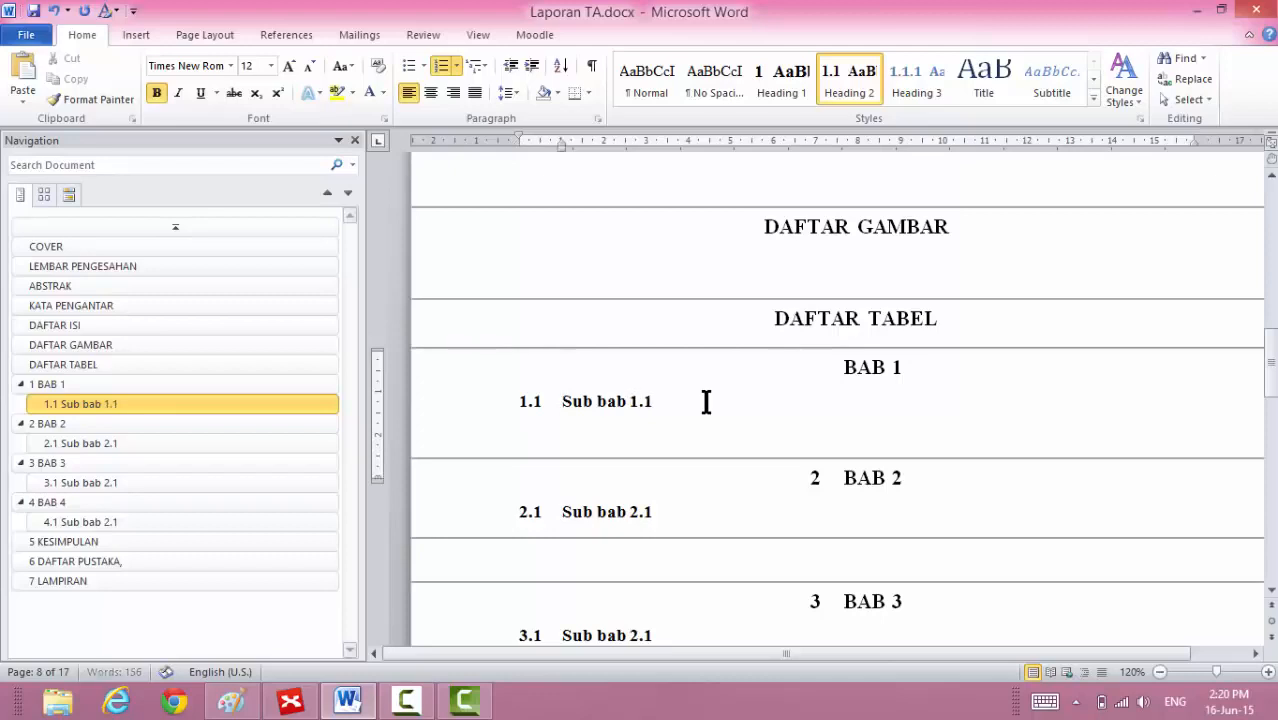
Enter Sub sub bab 1.1.1 on the line below Sub bab 1.1 and remove its bold formatting.
key("Down")
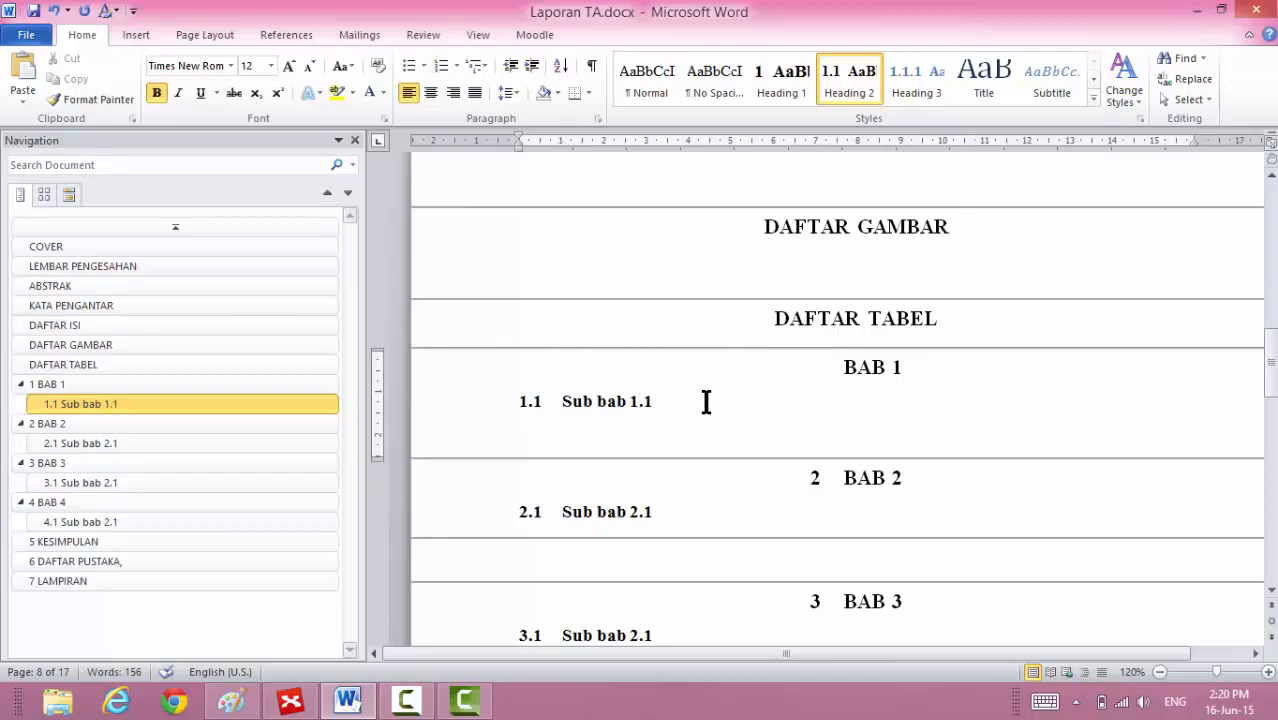
type("sub")
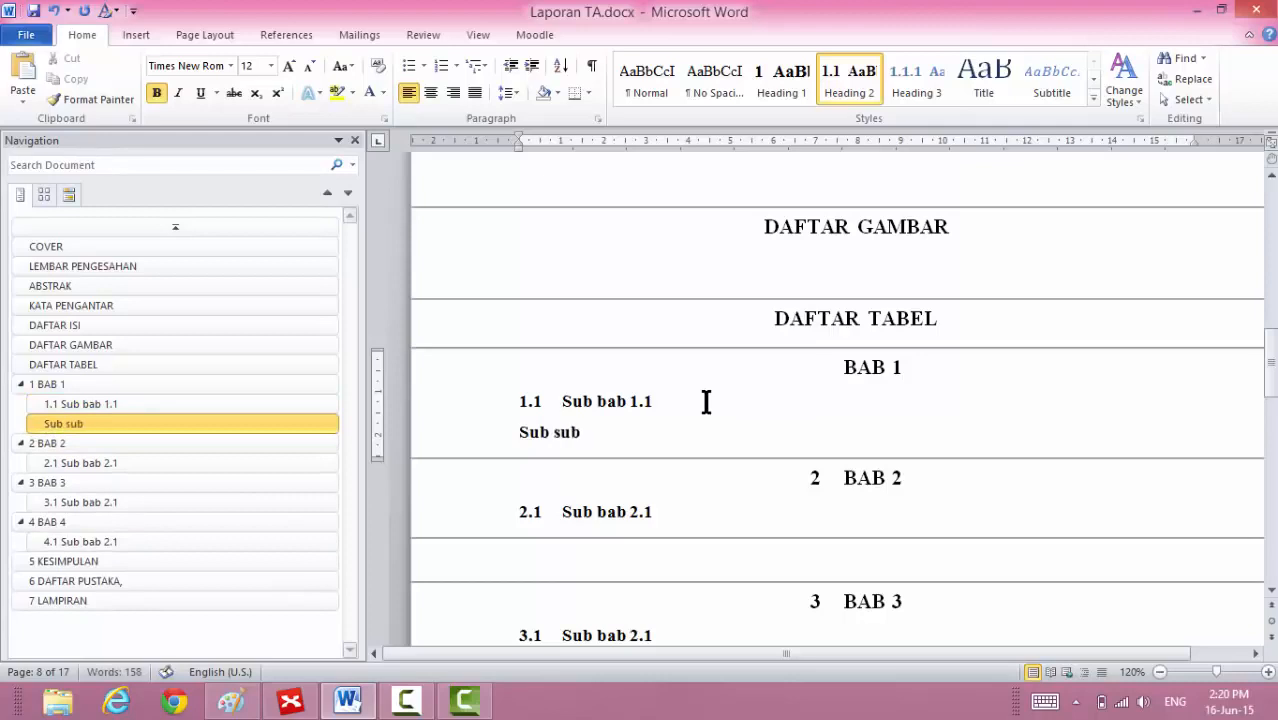
type(" sub bab 1.1.1")
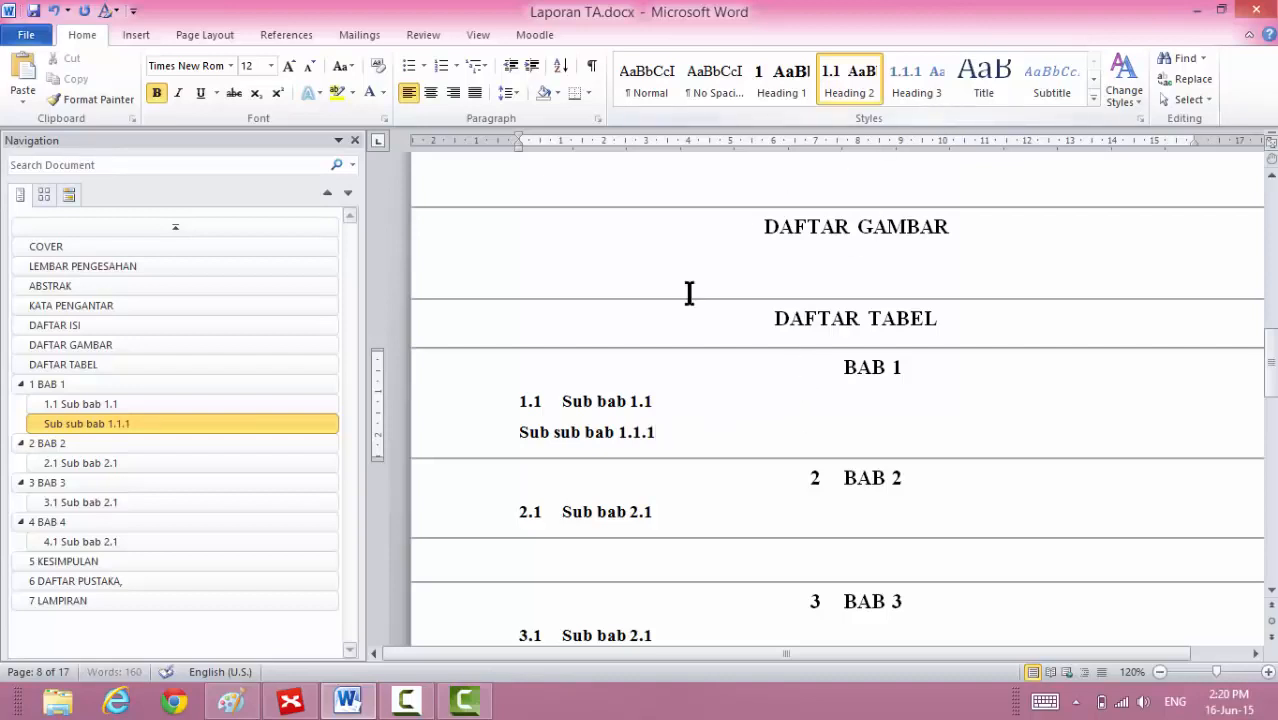
left_click(486, 441)
key("ctrl+c")
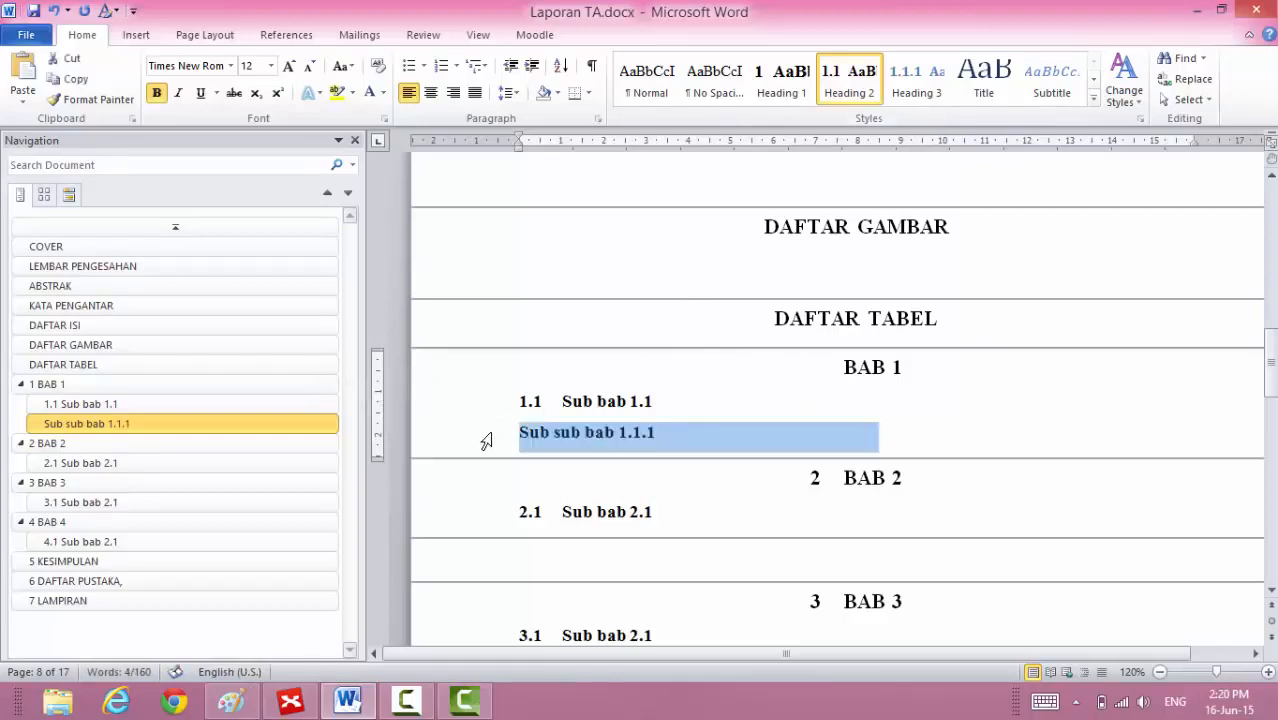
key("ctrl+b")
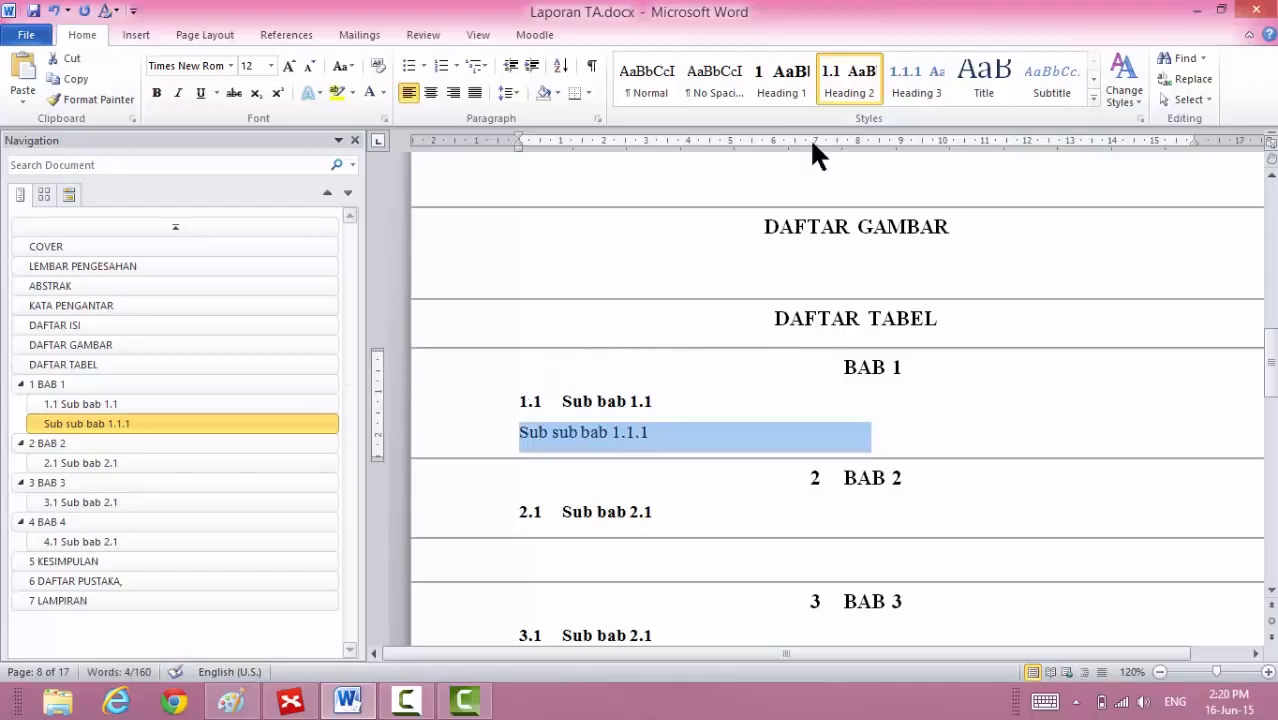
Update the Heading 3 style to match the Sub sub bab 1.1.1 line and apply the heading-linked multilevel list to it.
right_click(918, 75)
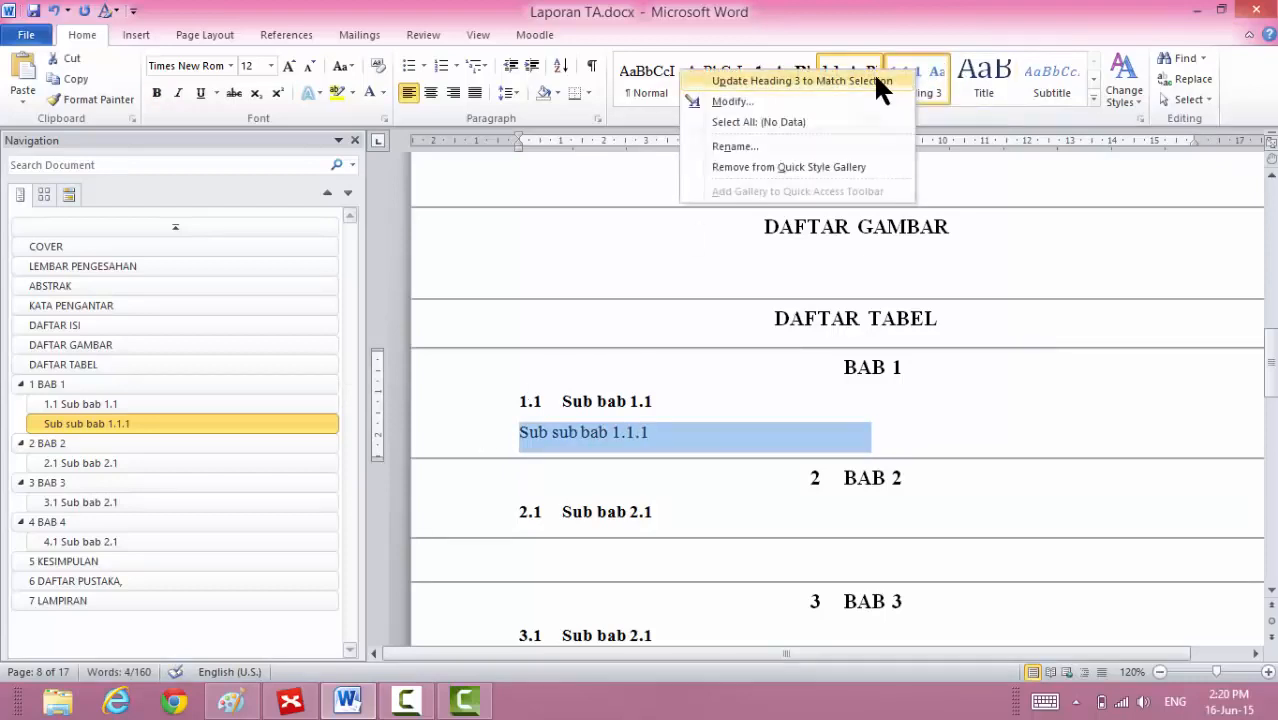
left_click(875, 78)
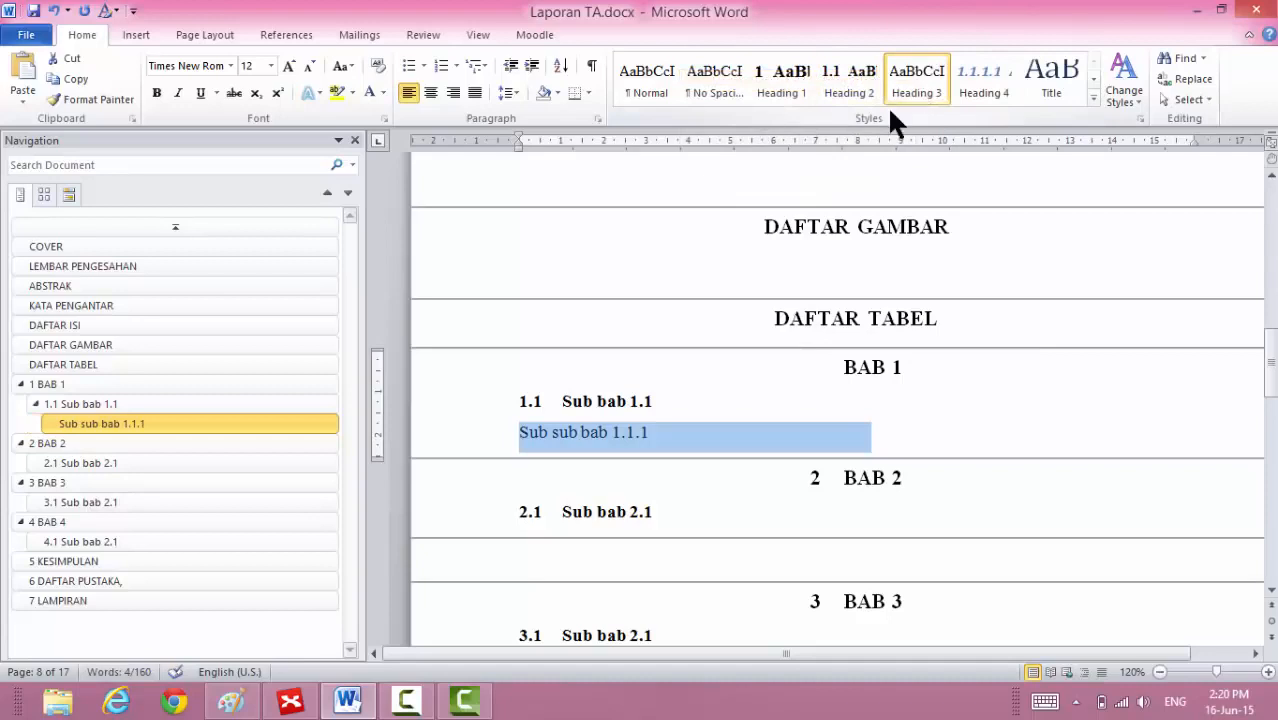
left_click(481, 58)
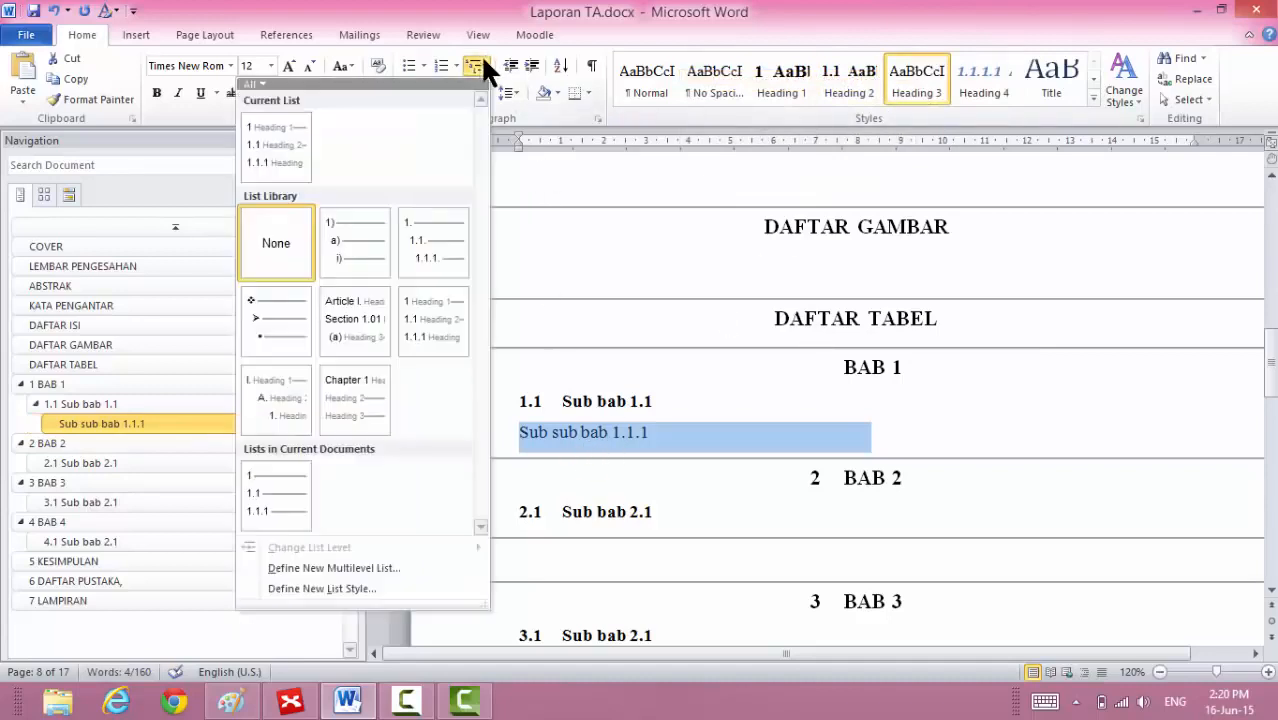
left_click(422, 306)
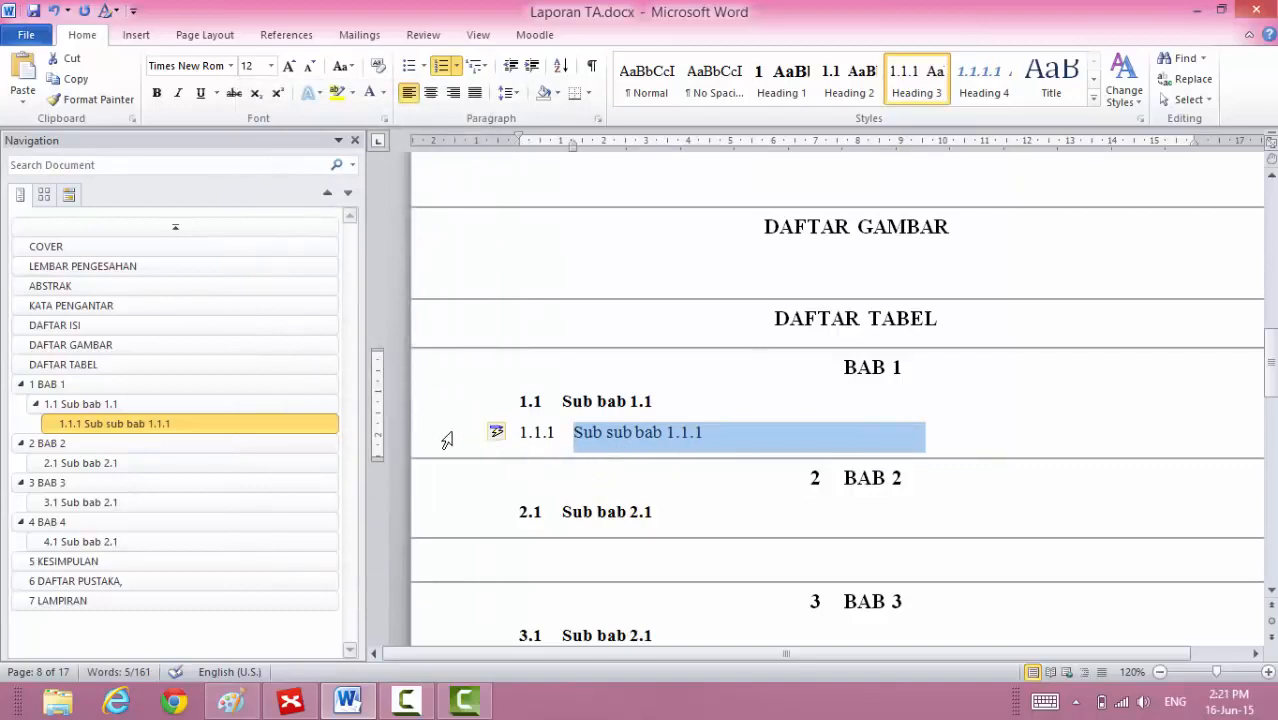
Paste Sub sub bab 1.1.1 on a new line below the subheading of BAB 2, BAB 3 and BAB 4.
left_click(687, 516)
key("Return")
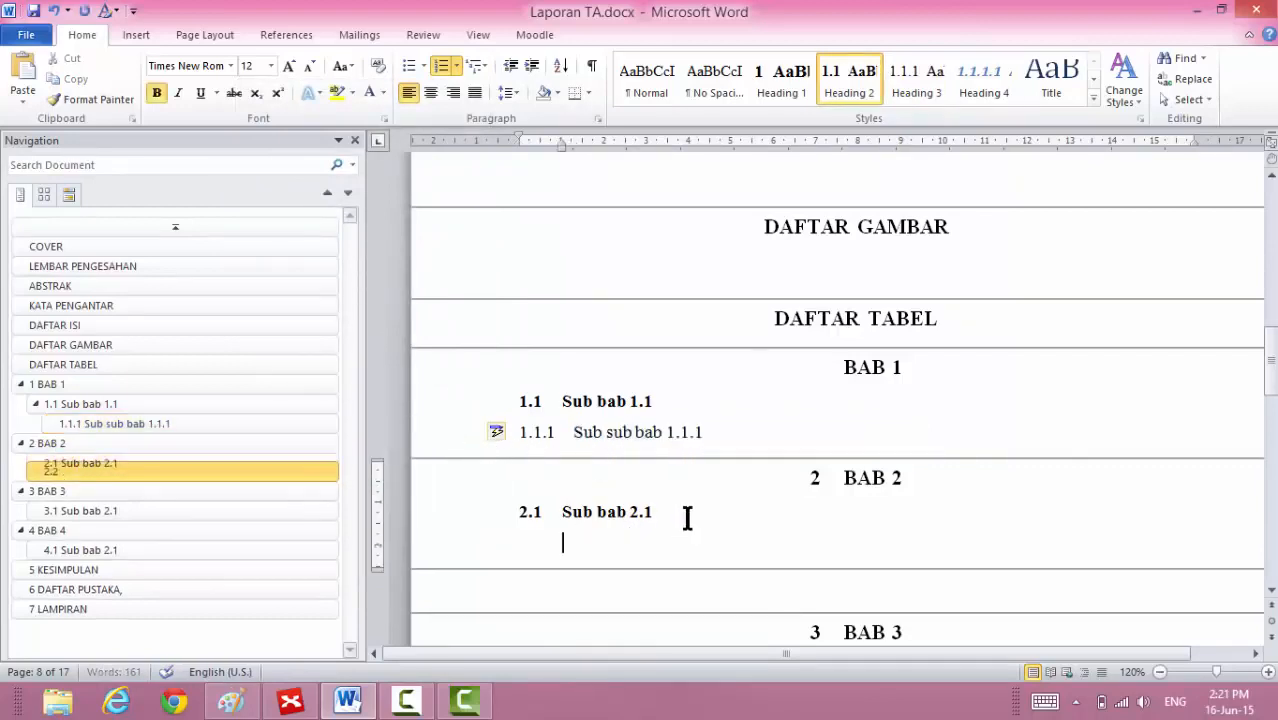
key("ctrl+v")
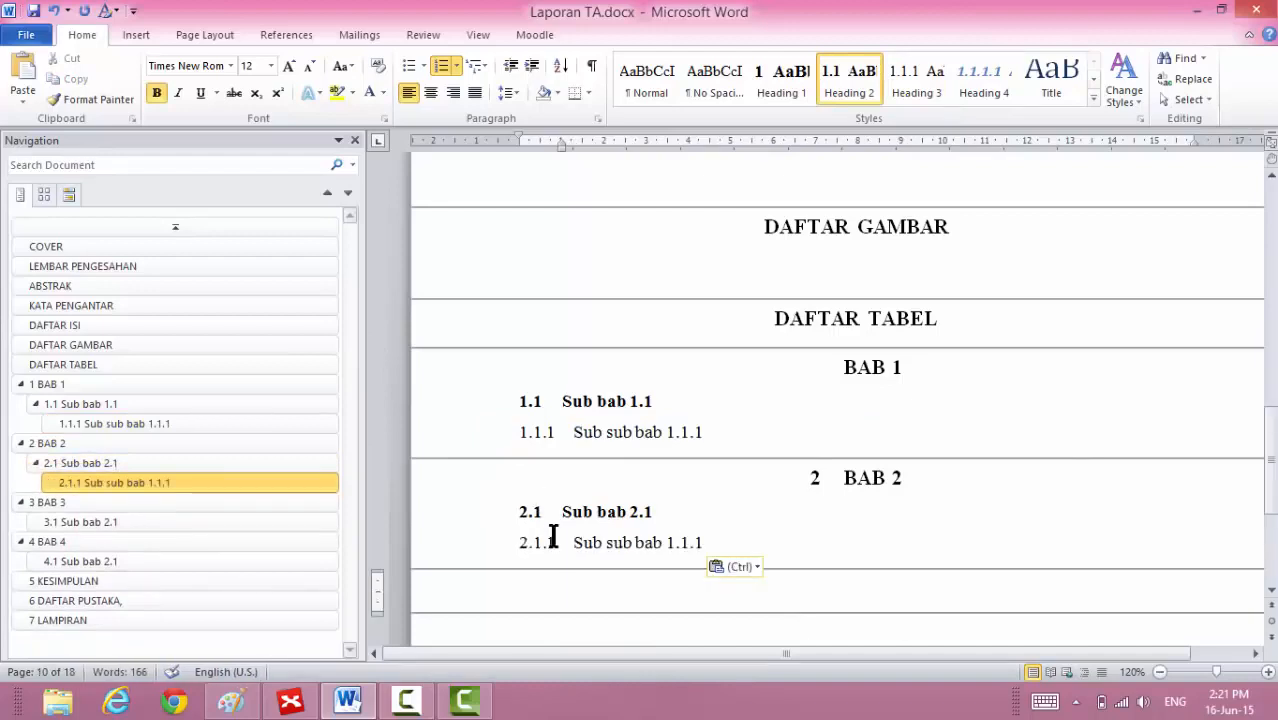
left_click_drag(1272, 448, 1267, 413)
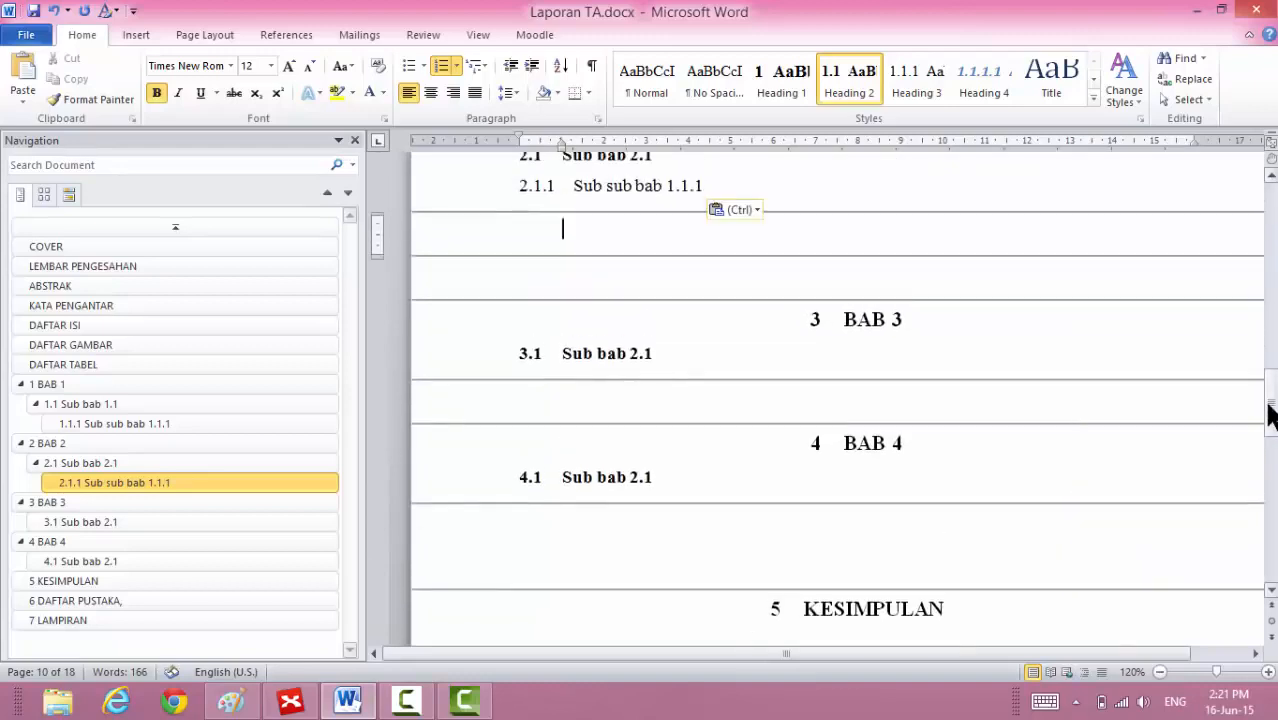
left_click(650, 353)
key("Return")
key("ctrl+v")
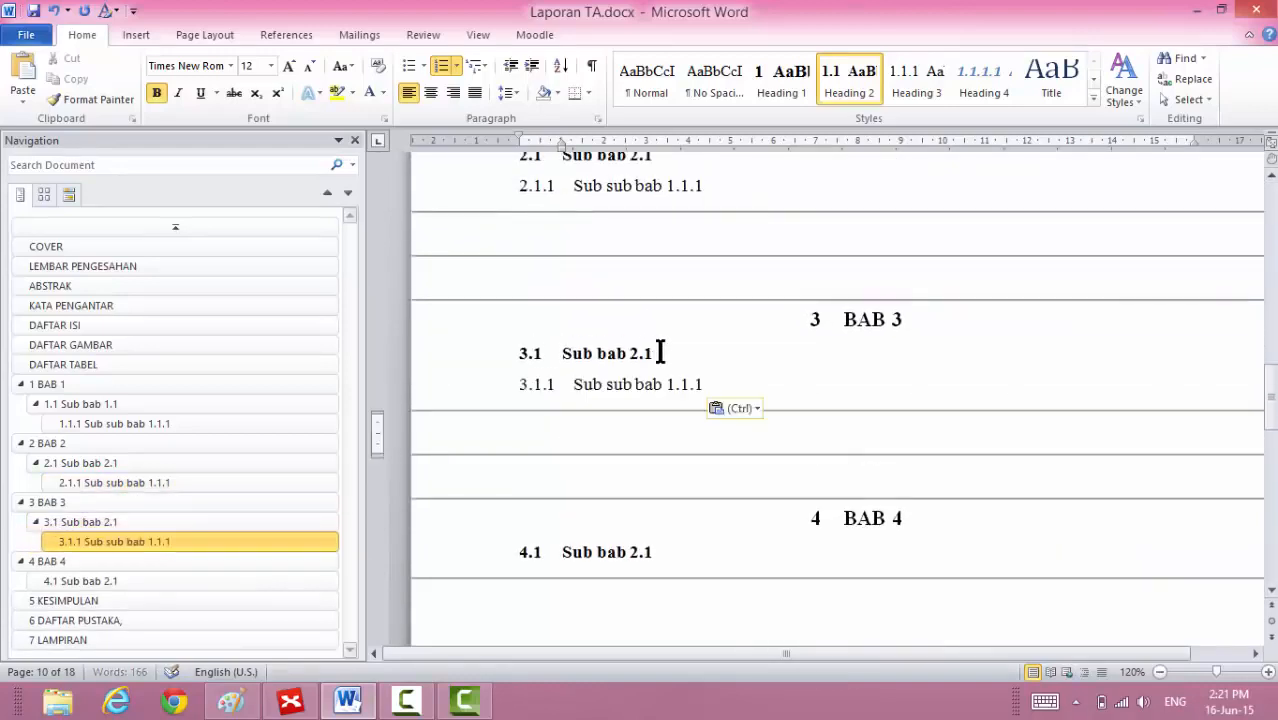
left_click(693, 560)
key("Return")
key("ctrl+v")
Enter Sub sub sub bab 1.1.1.1 on a new line below Sub sub bab 1.1.1 in BAB 1.
left_click_drag(693, 565, 1272, 378)
left_click(1158, 402)
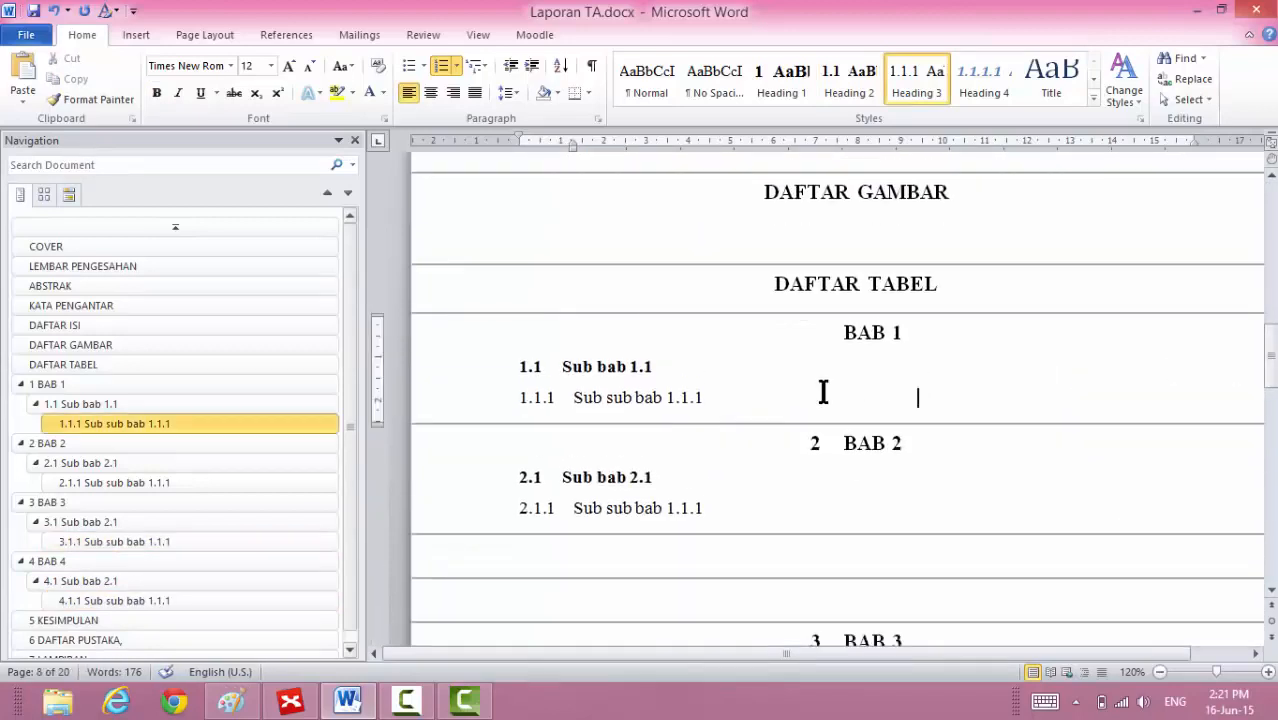
key("Return")
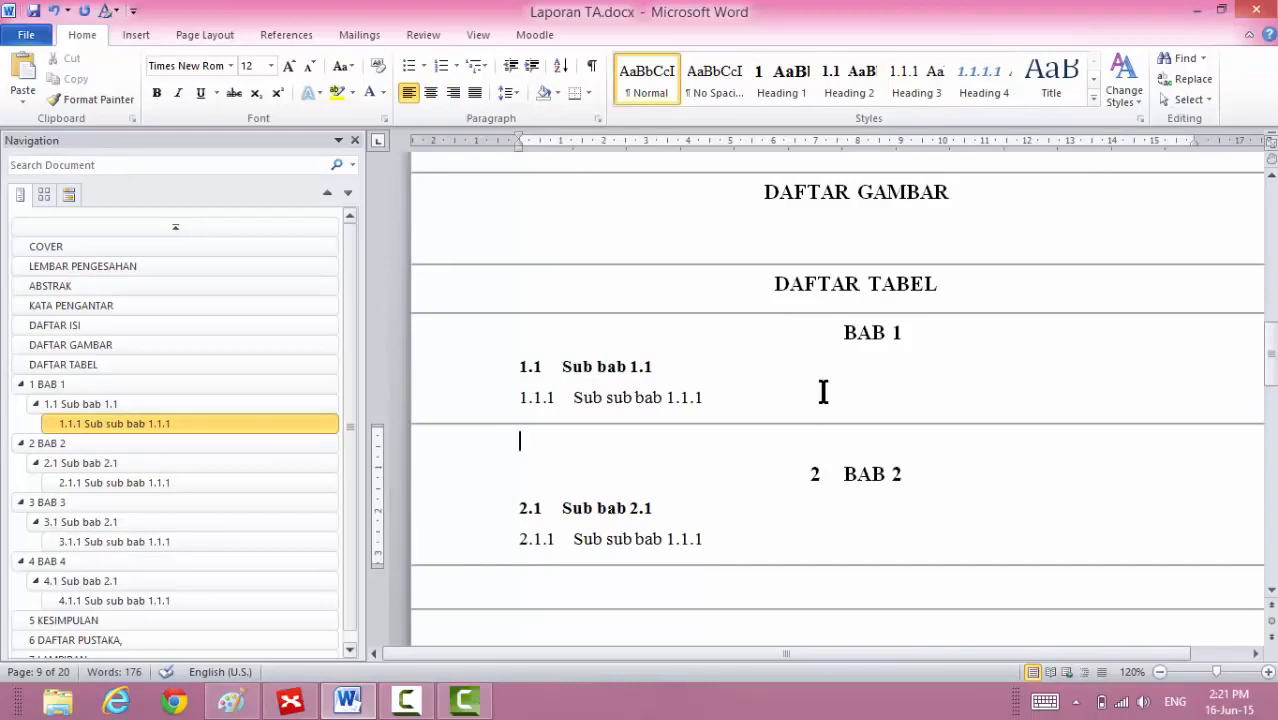
type("Sub sub sub bab 1")
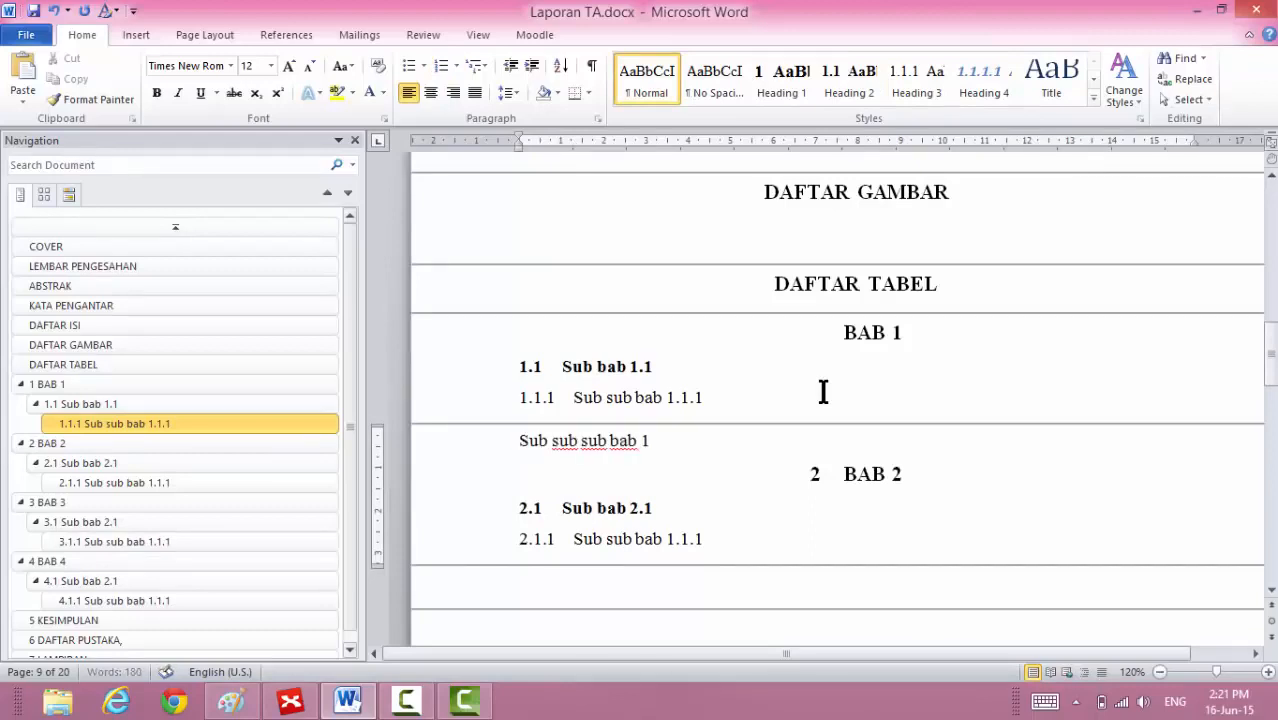
type(".1.1.1.")
Copy the Sub sub sub bab 1.1.1.1 line, update Heading 4 to match it and apply the heading-linked multilevel list.
left_click(481, 452)
key("ctrl+c")
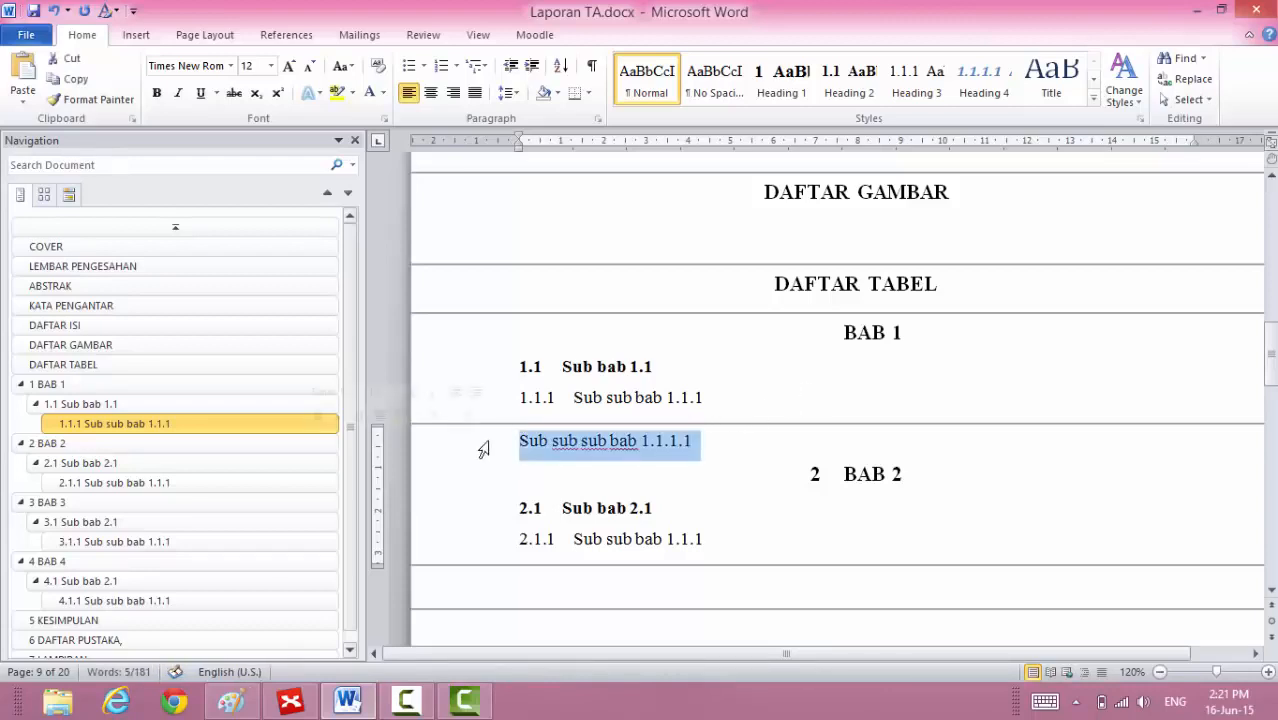
left_click(981, 88)
right_click(978, 82)
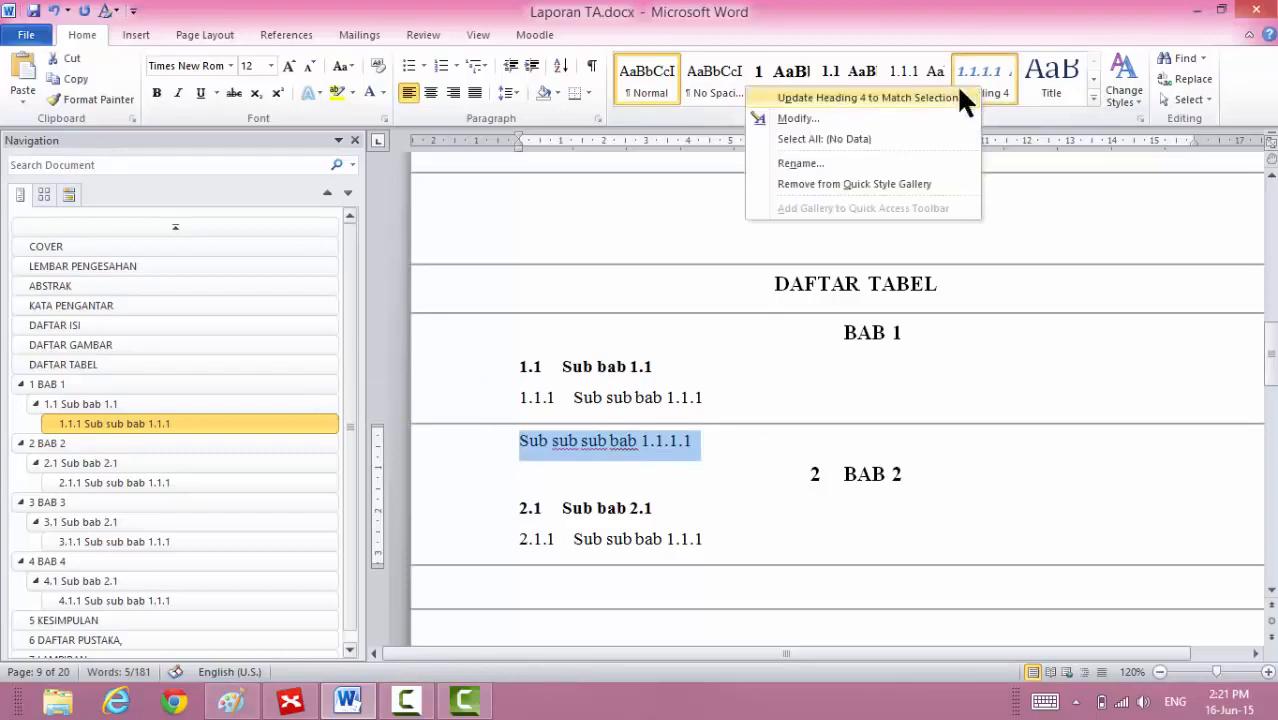
left_click(933, 90)
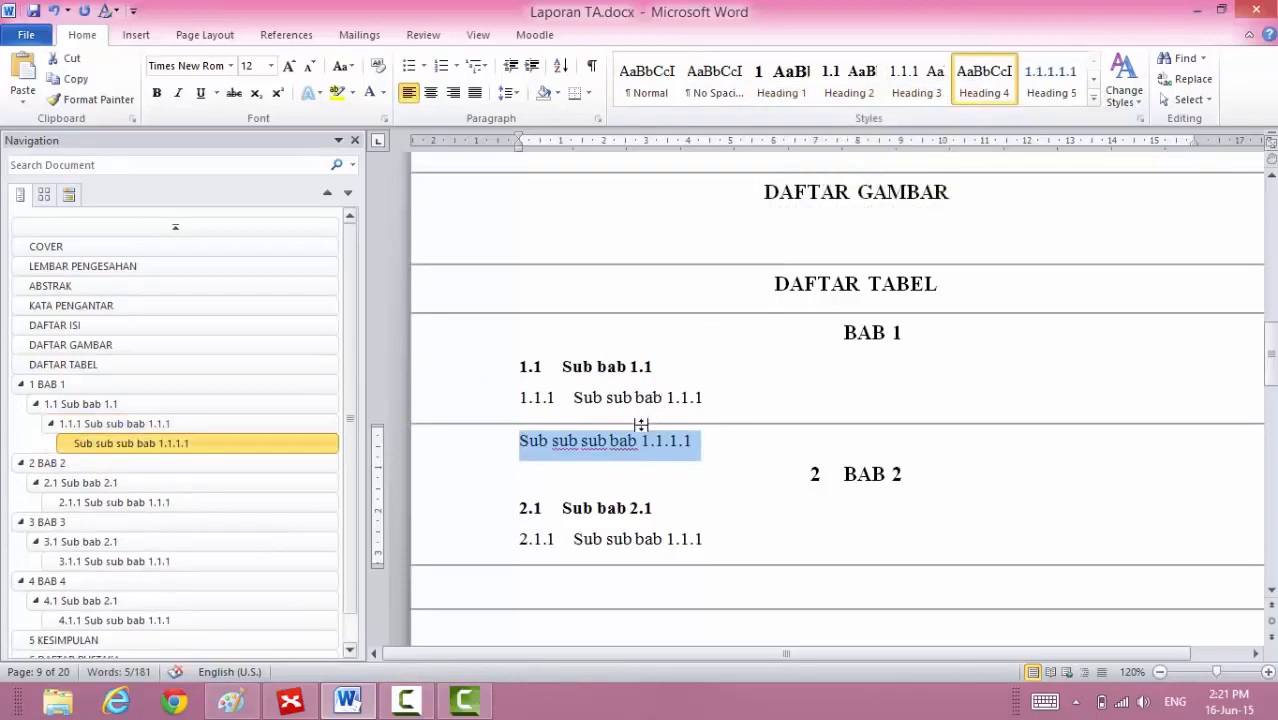
left_click(479, 62)
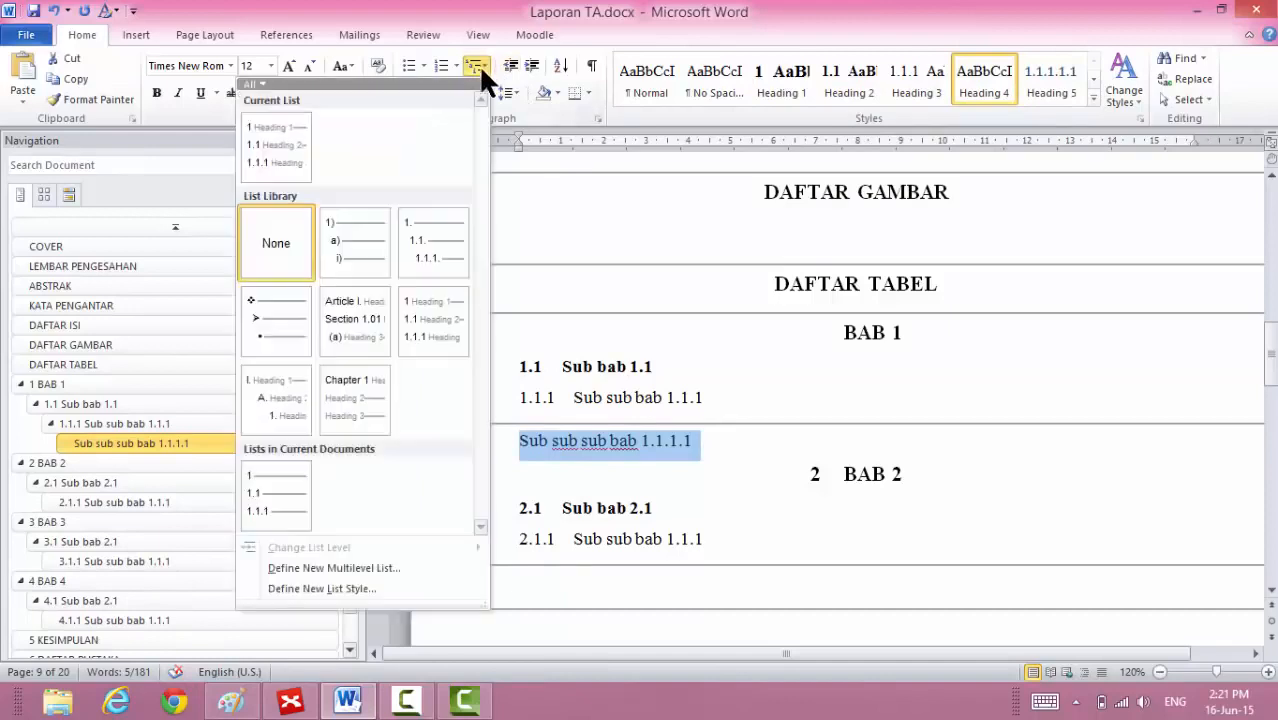
left_click(437, 300)
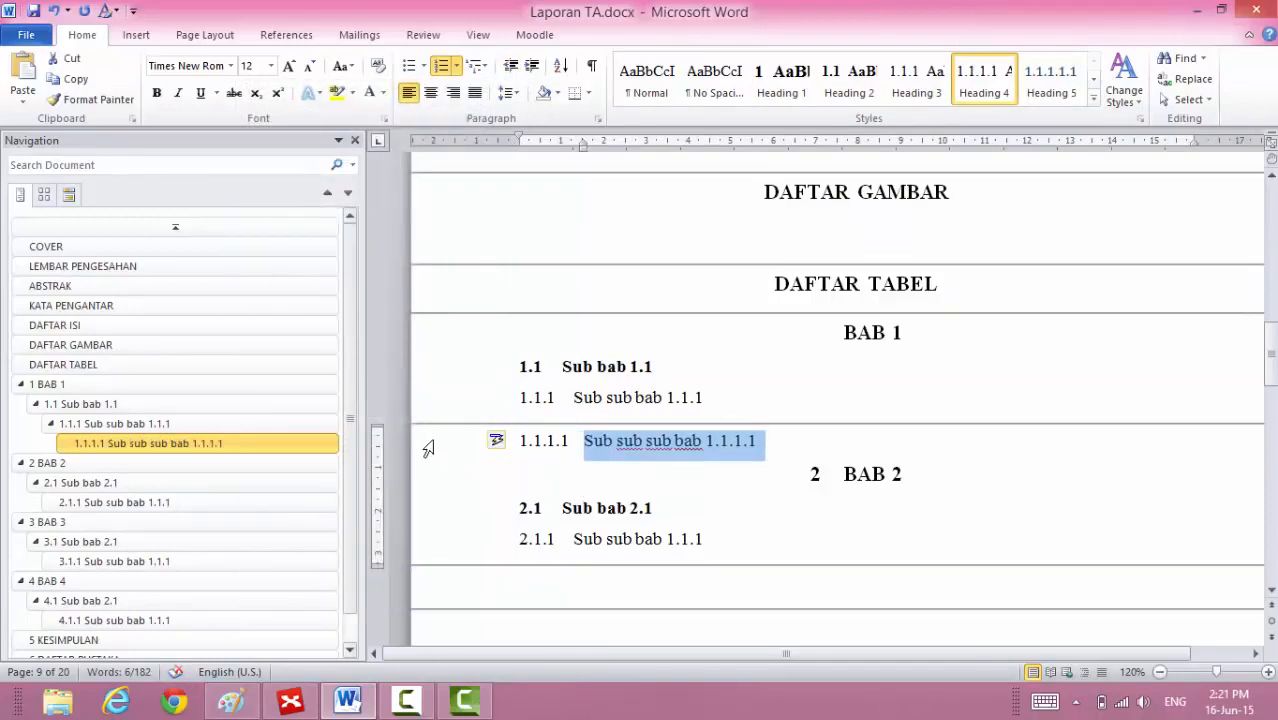
Paste Sub sub sub bab 1.1.1.1 on a new line below the 2.1.1 subheading of BAB 2.
left_click(747, 541)
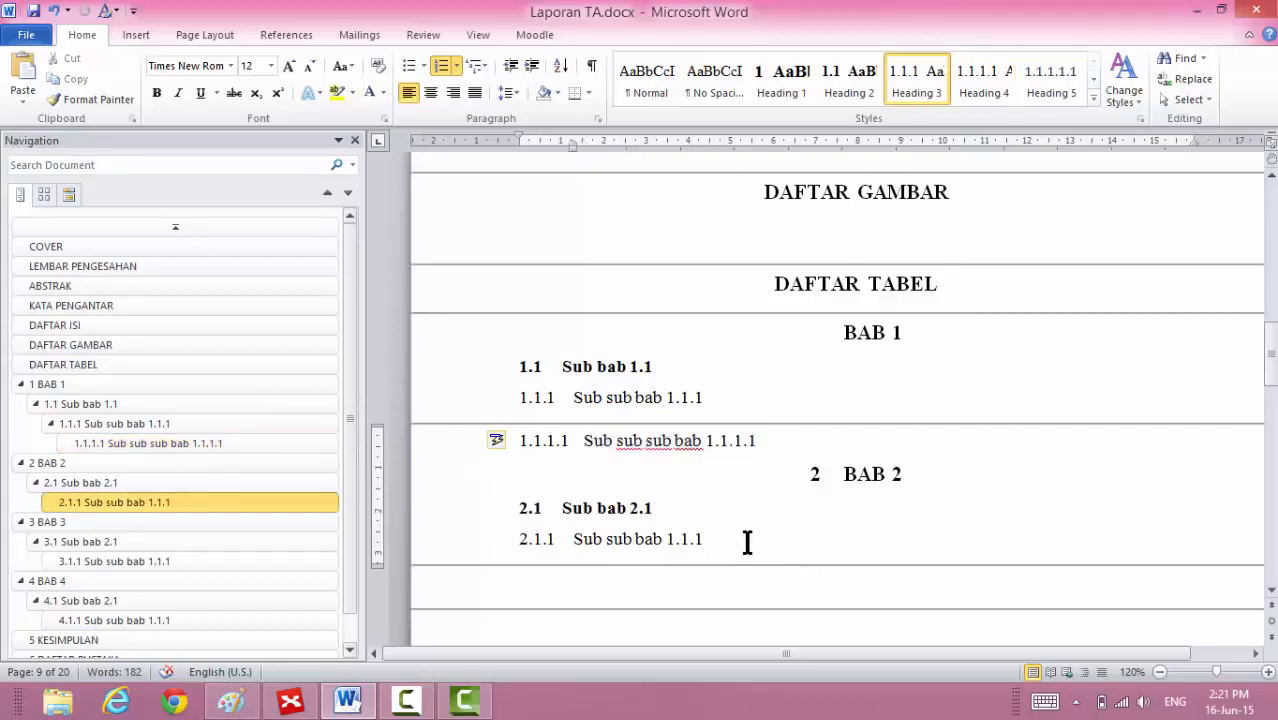
key("Return")
key("ctrl+v")
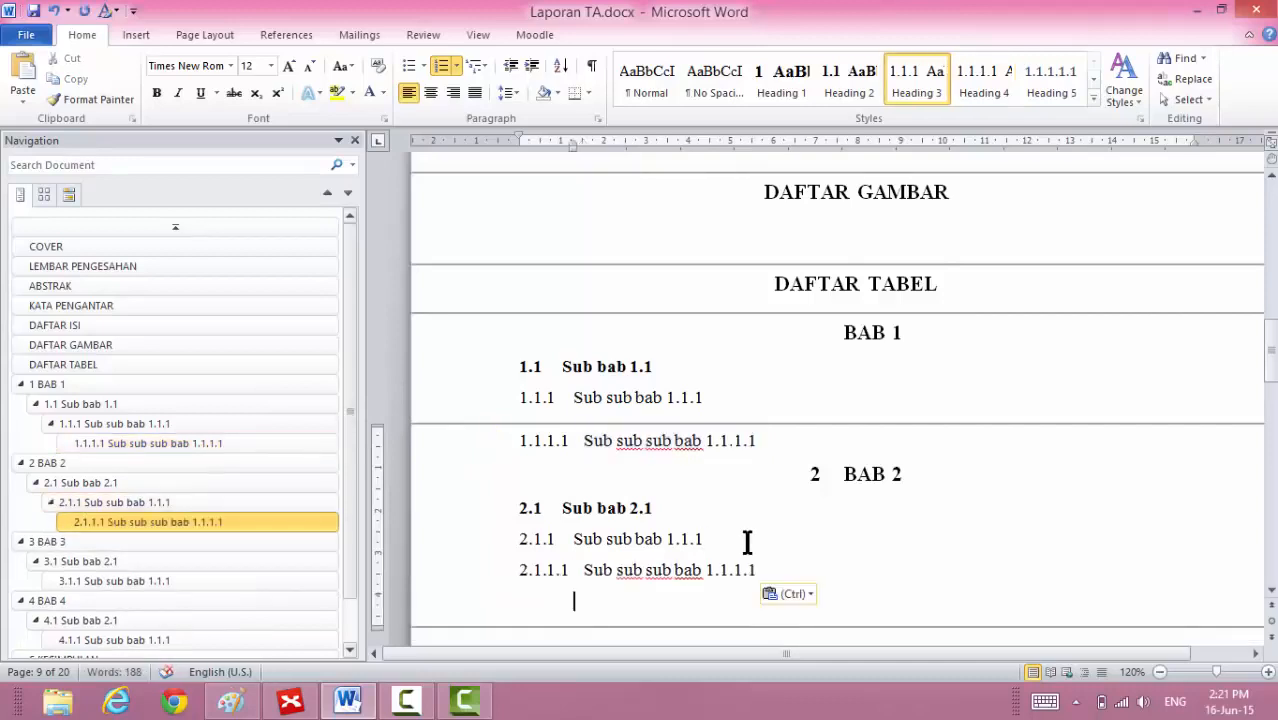
Paste Sub sub sub bab 1.1.1.1 on a new line below the 3.1.1 subheading of BAB 3.
left_click_drag(1271, 348, 1272, 384)
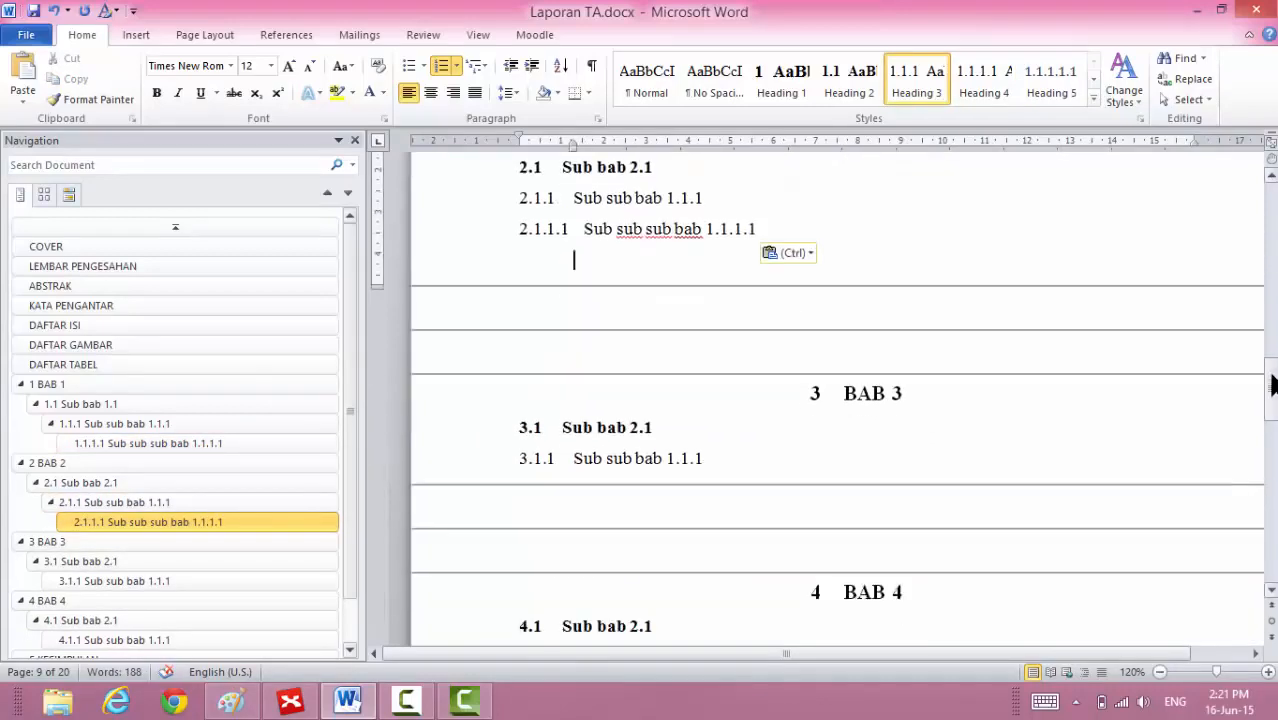
left_click(750, 455)
key("Return")
key("ctrl+v")
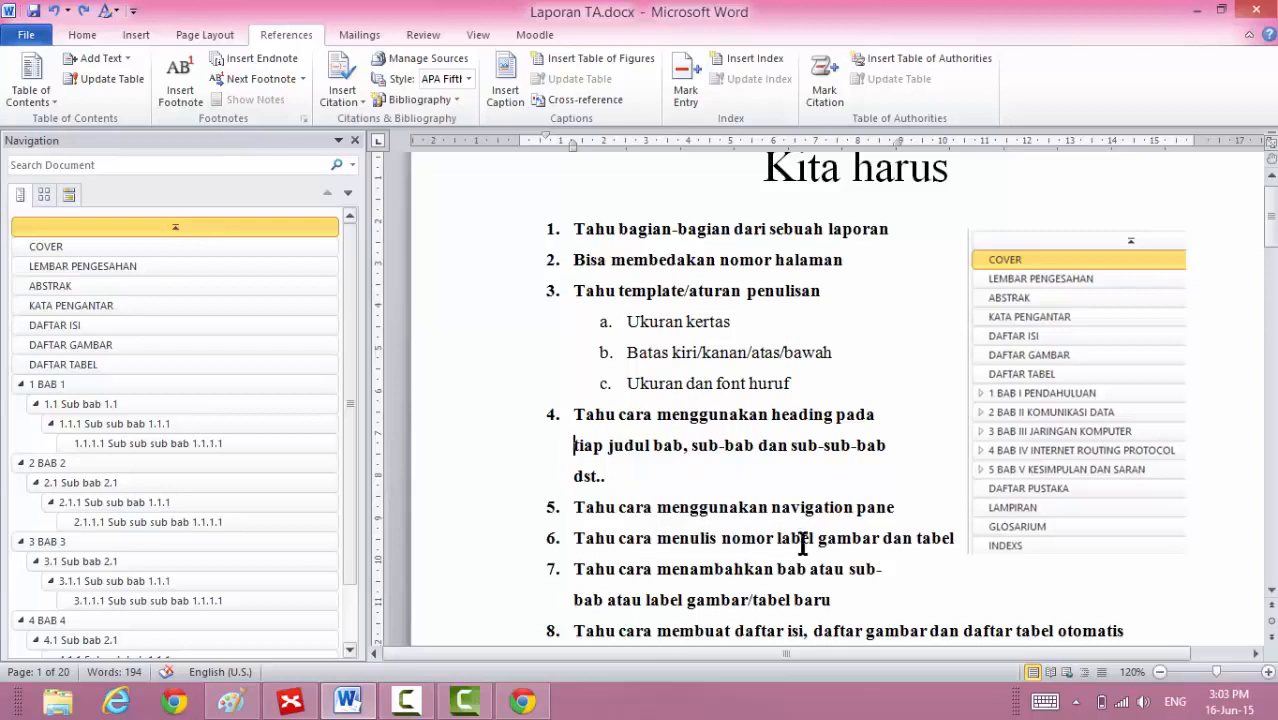
Delete the first five items of the Kita harus list, from Tahu bagian-bagian dari sebuah laporan through Tahu cara menggunakan navigation pane.
left_click(908, 507)
left_click(522, 229, "shift")
key("Delete")
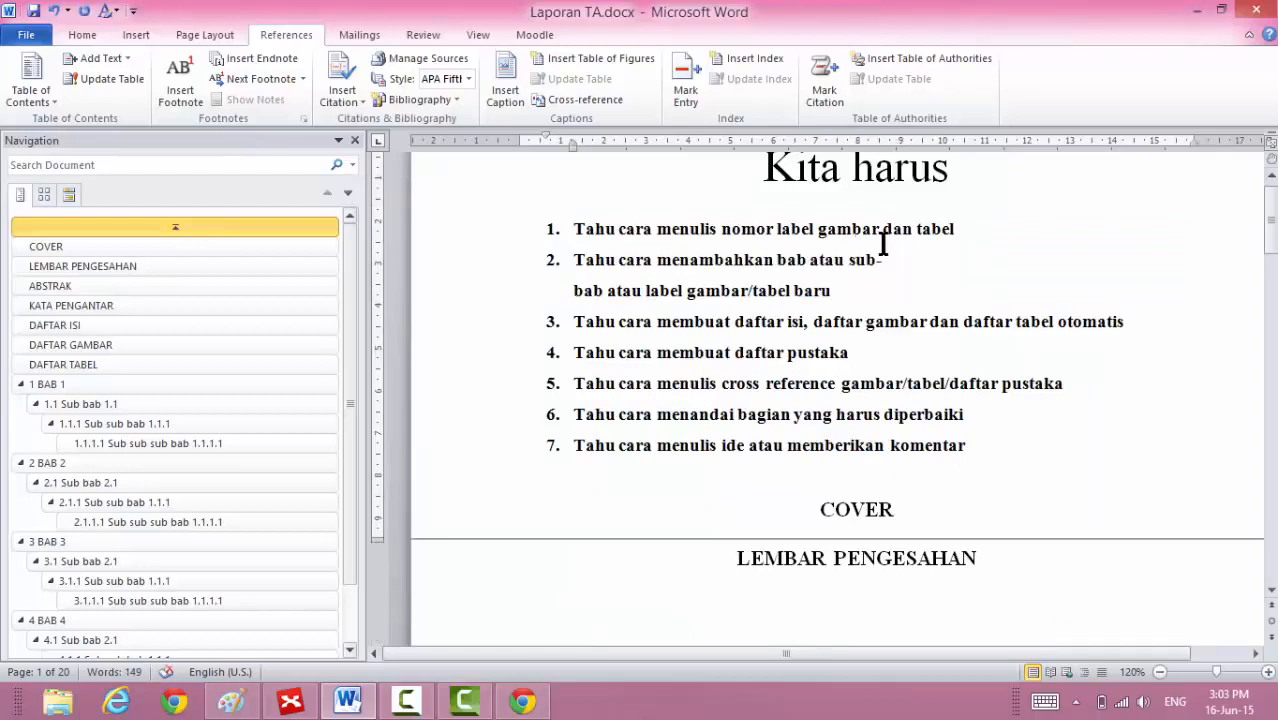
Add an empty line below the 2.1.1.1 subheading in BAB 2.
left_click(222, 441)
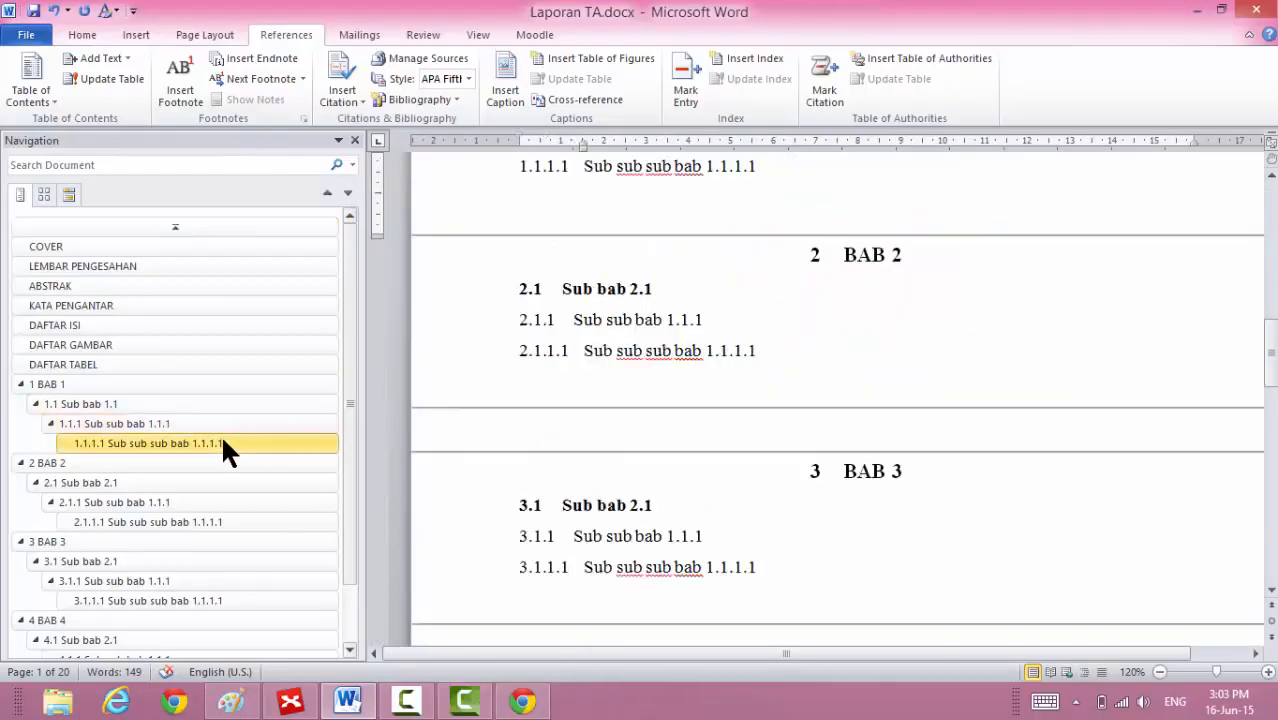
left_click(854, 383)
key("Return")
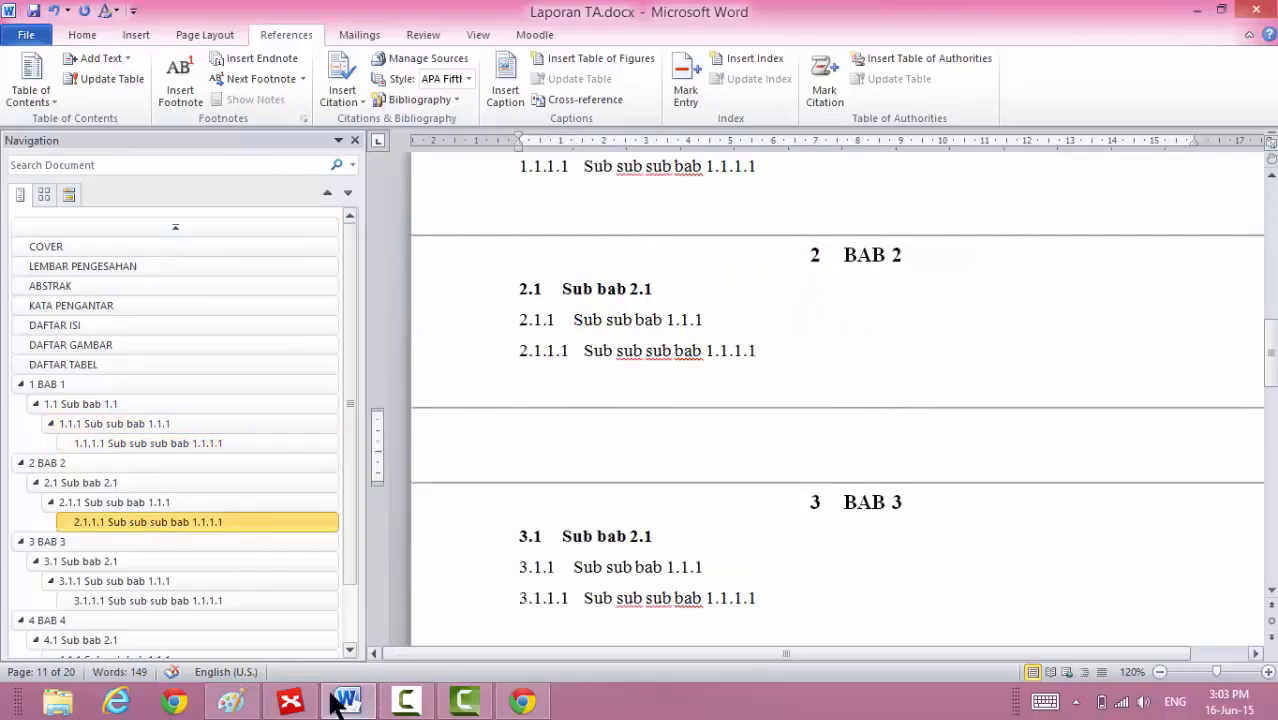
Switch to Paint and cut a rectangular area from the middle of the enlarged thesis book picture.
left_click(234, 703)
left_click(79, 34)
left_click(124, 80)
mouse_move(143, 331)
left_mouse_down()
mouse_move(377, 433)
mouse_move(571, 553)
mouse_move(573, 578)
left_mouse_up()
key("ctrl+x")
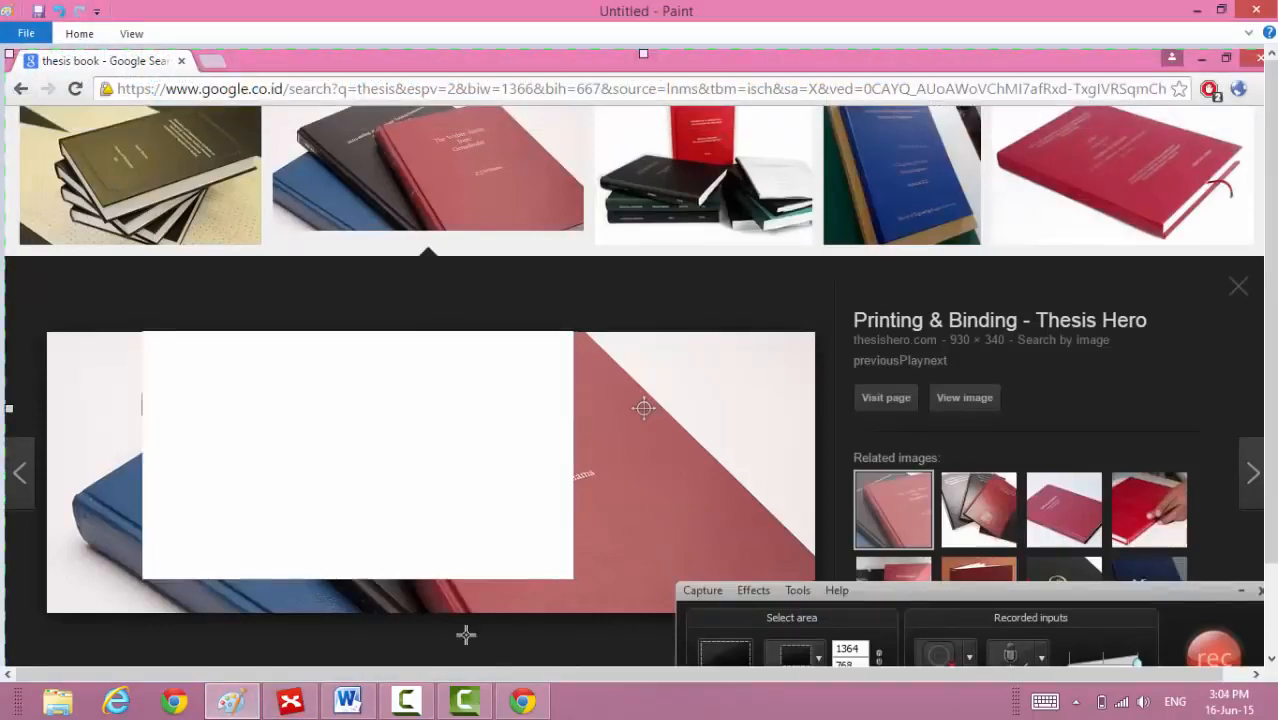
Switch back to Word, paste the book picture below the 2.1.1.1 subheading and shrink it to about 10 cm wide.
left_click(347, 701)
left_click(644, 438)
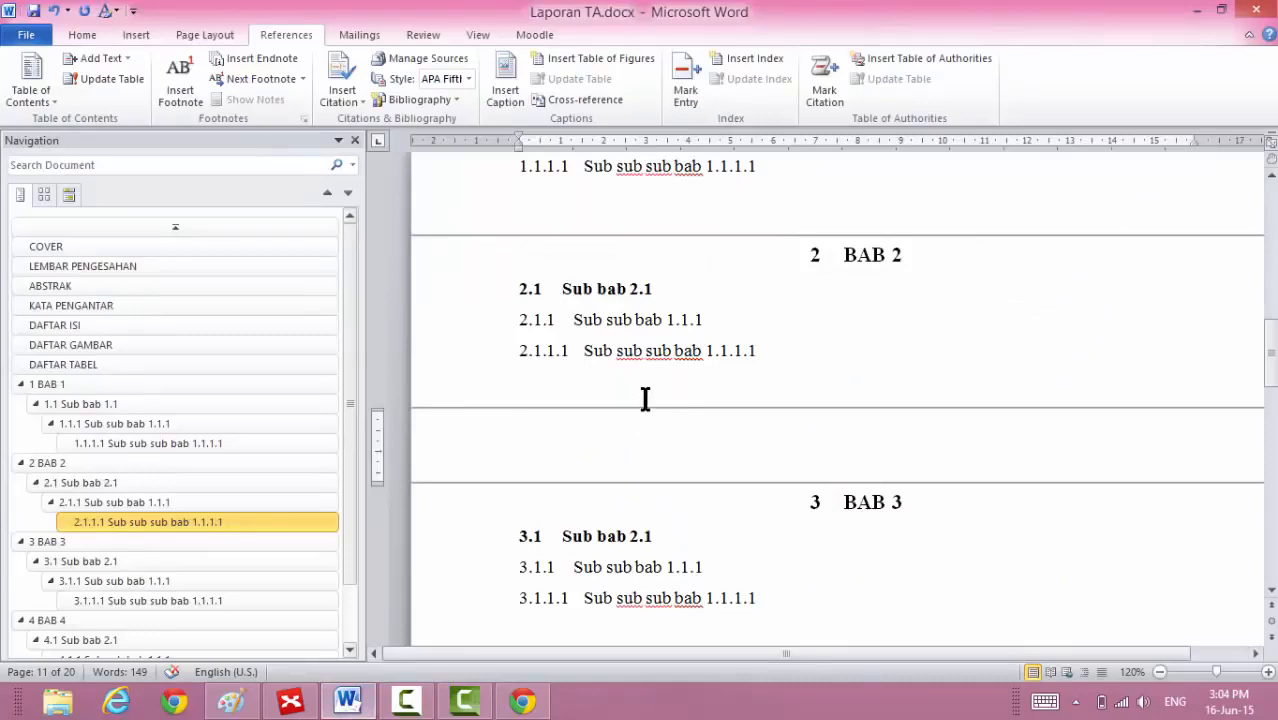
key("ctrl+v")
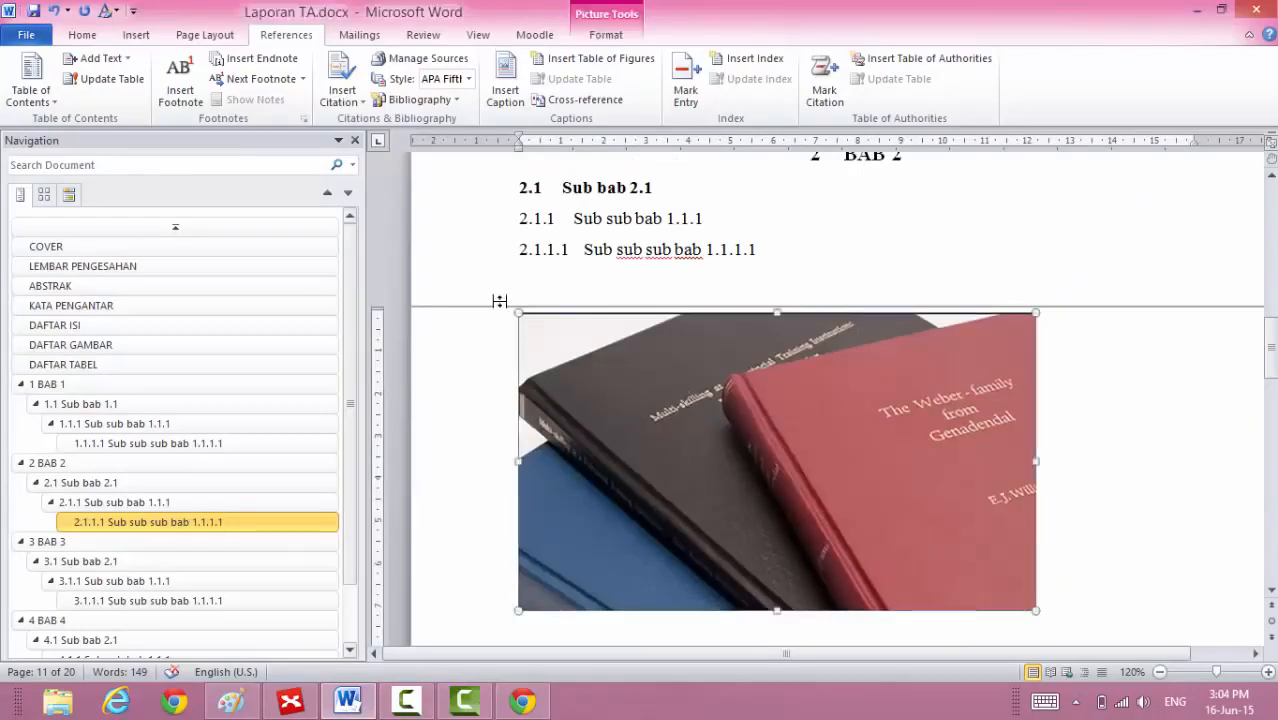
left_click_drag(516, 314, 612, 363)
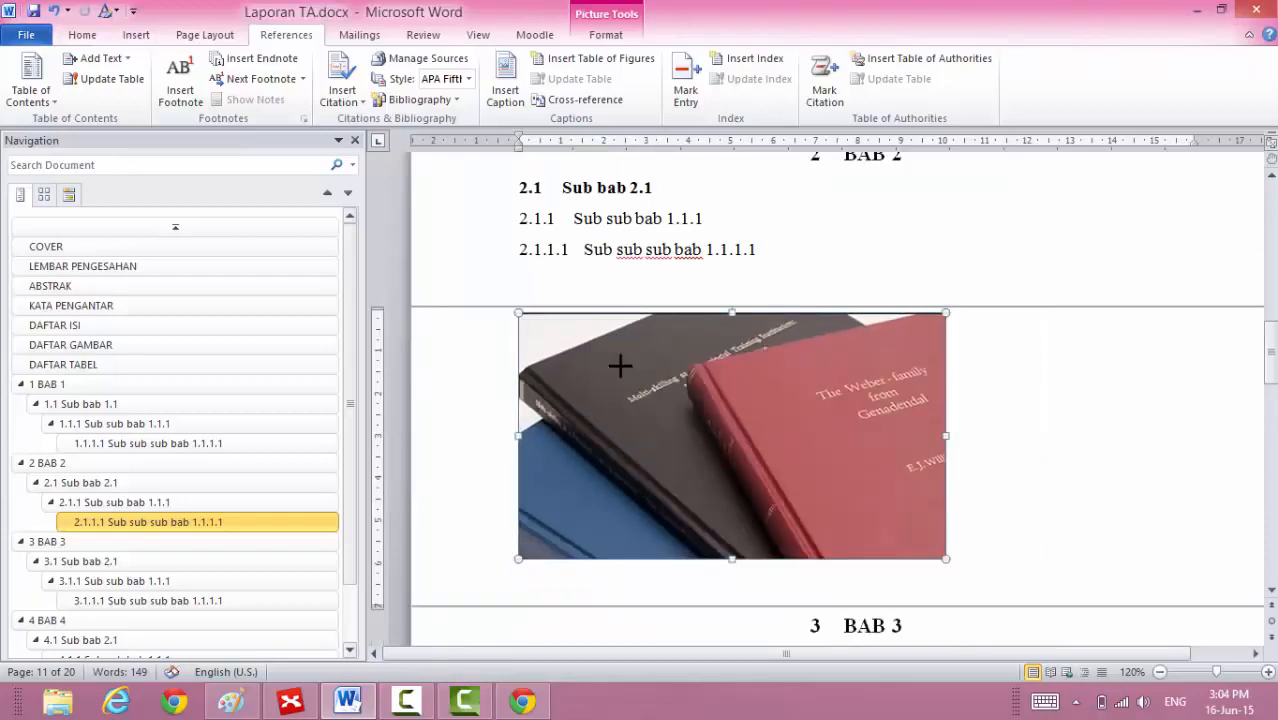
Start a caption on a new line below the book picture and create the new caption label Gambar.
left_click(996, 528)
key("Return")
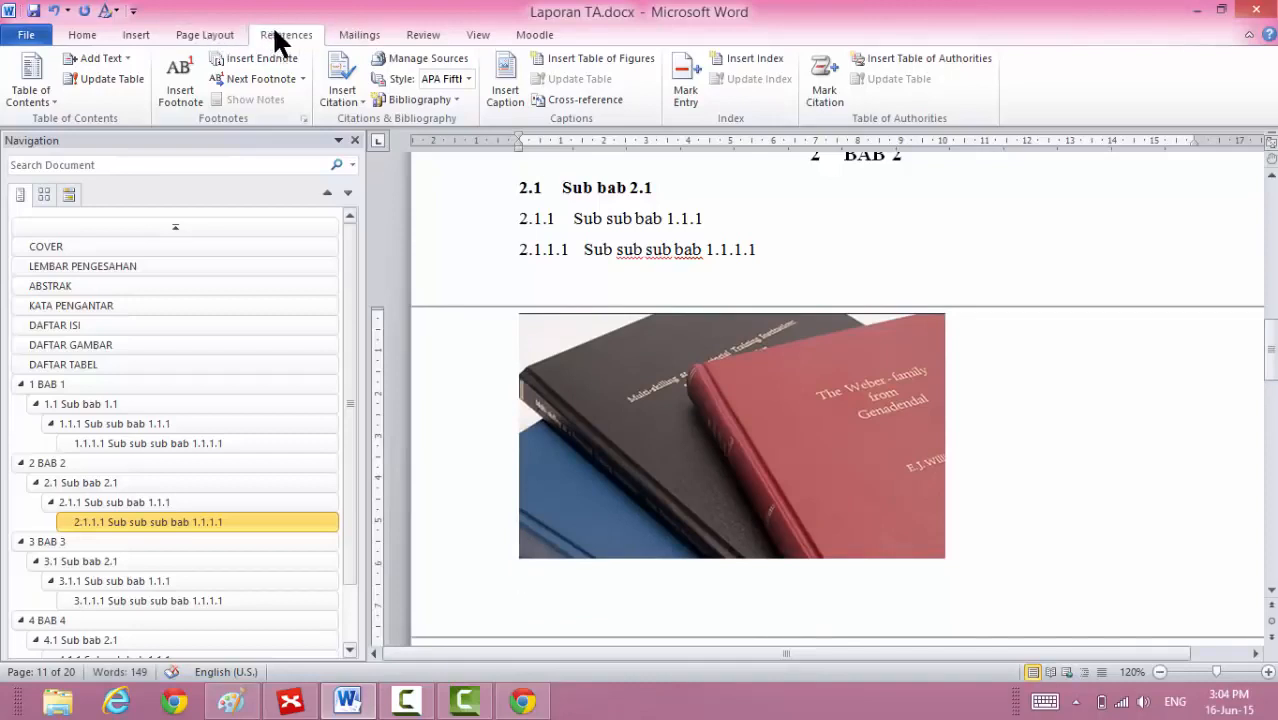
left_click(503, 90)
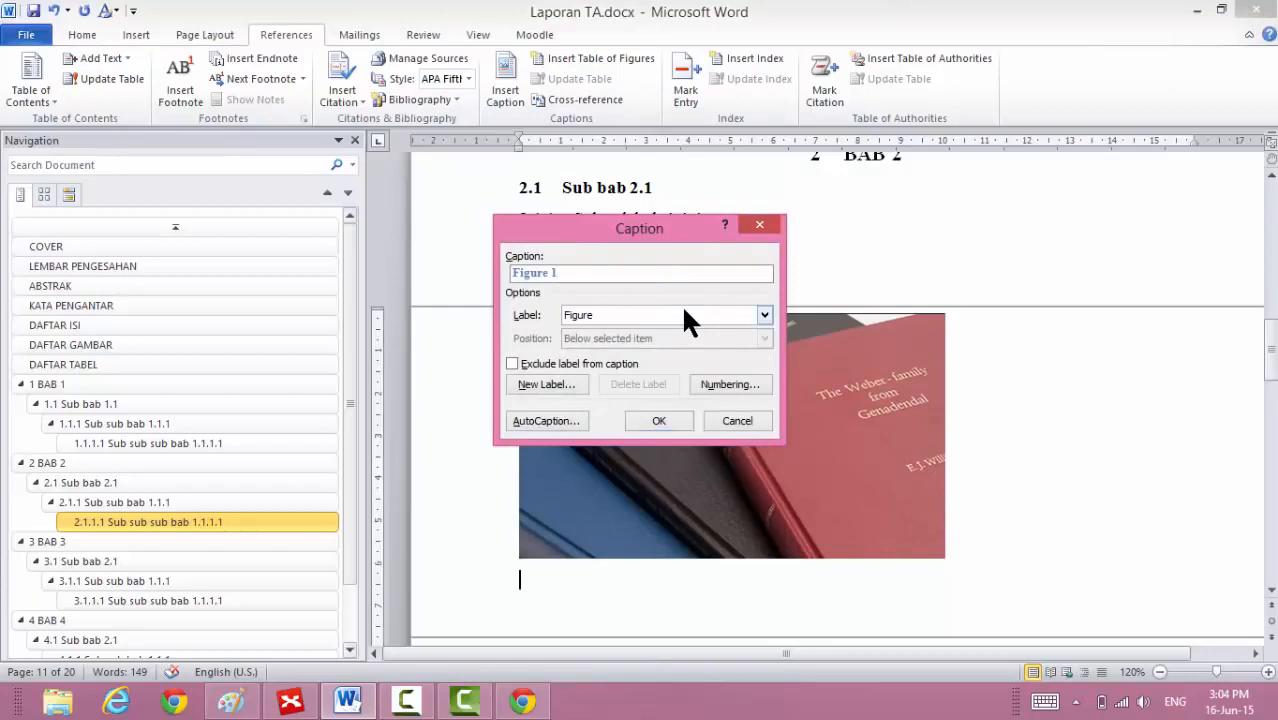
left_click(656, 312)
left_click(537, 320)
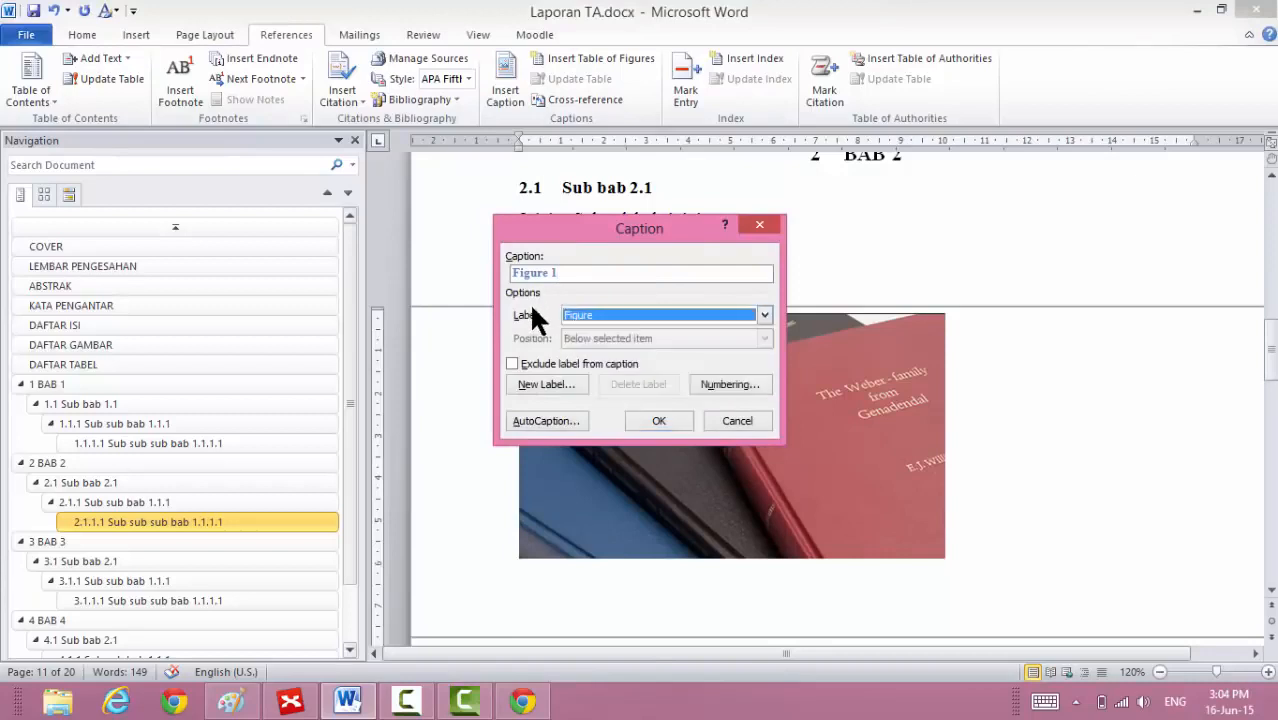
left_click(532, 376)
type("Gambar")
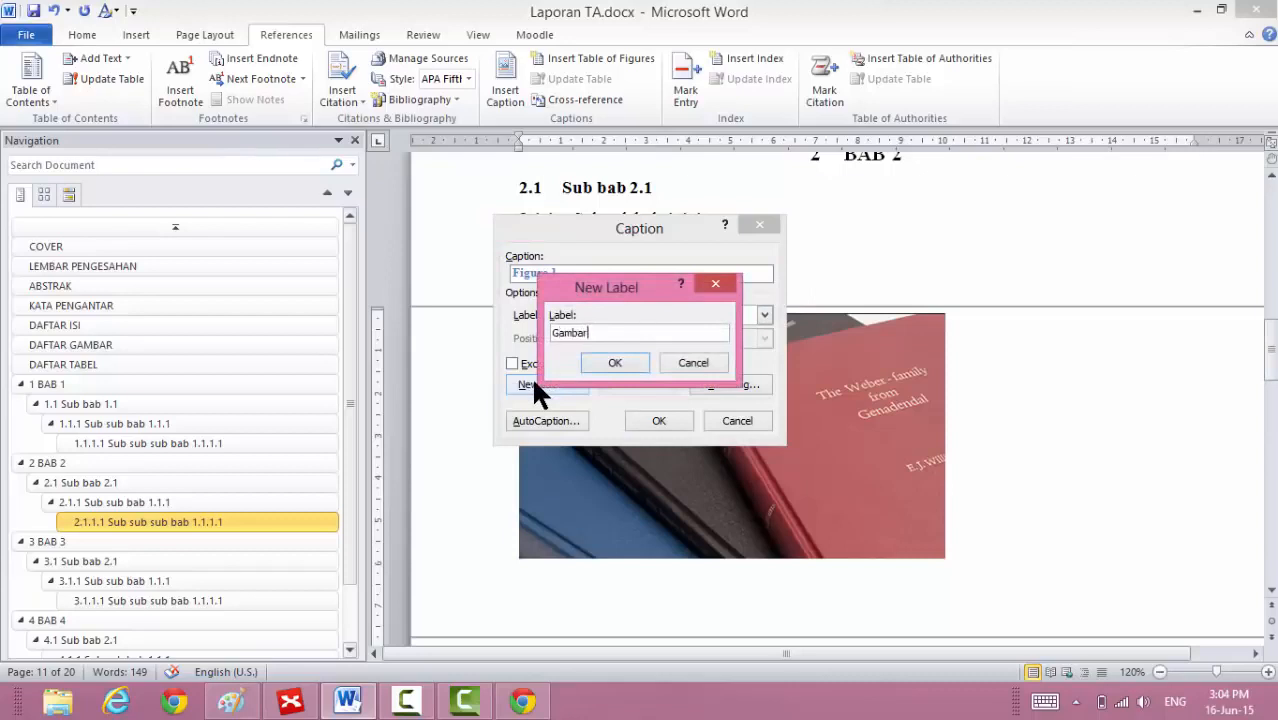
left_click(628, 362)
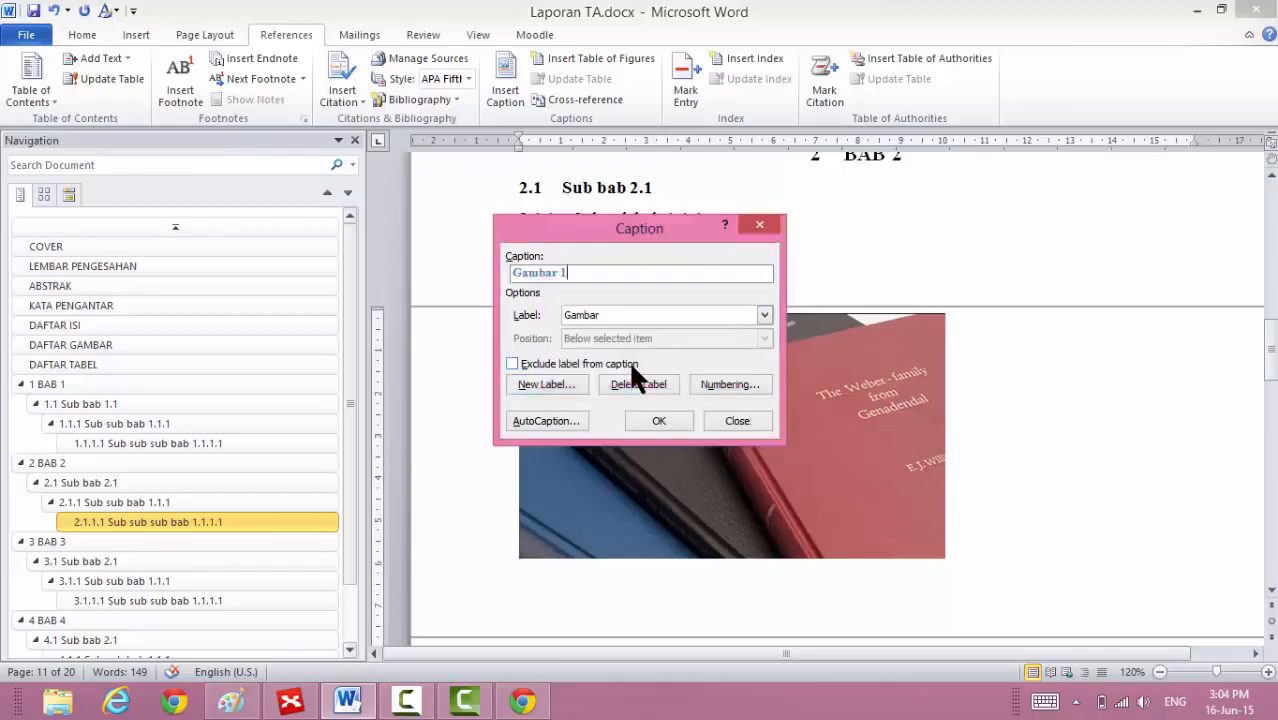
Include the Heading 1 chapter number with a period separator in the caption numbering and insert the Gambar caption.
left_click(737, 384)
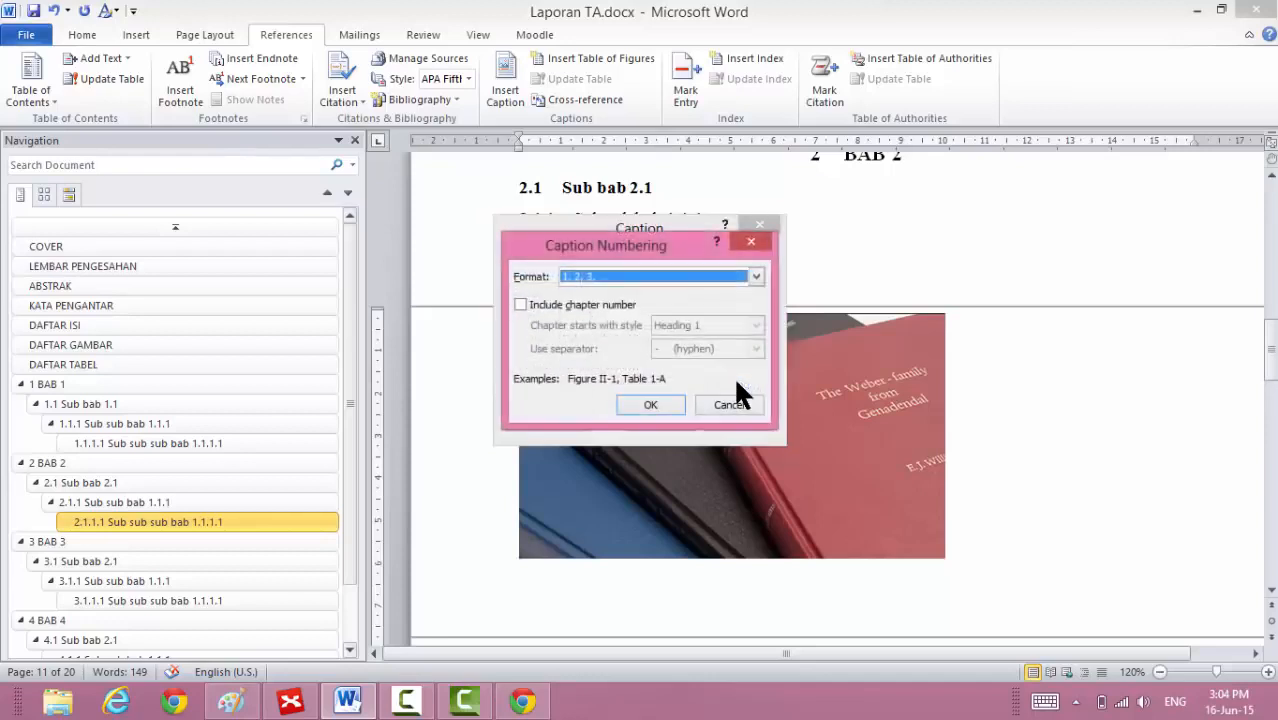
left_click(575, 305)
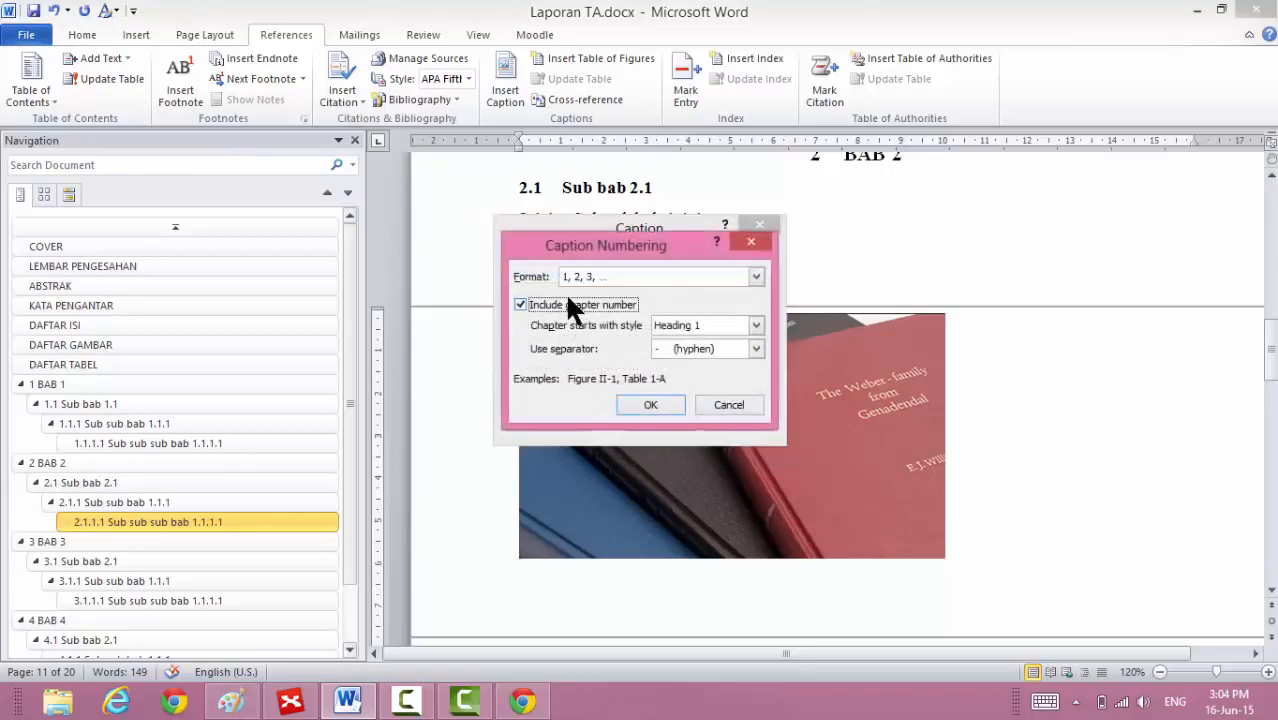
left_click(699, 345)
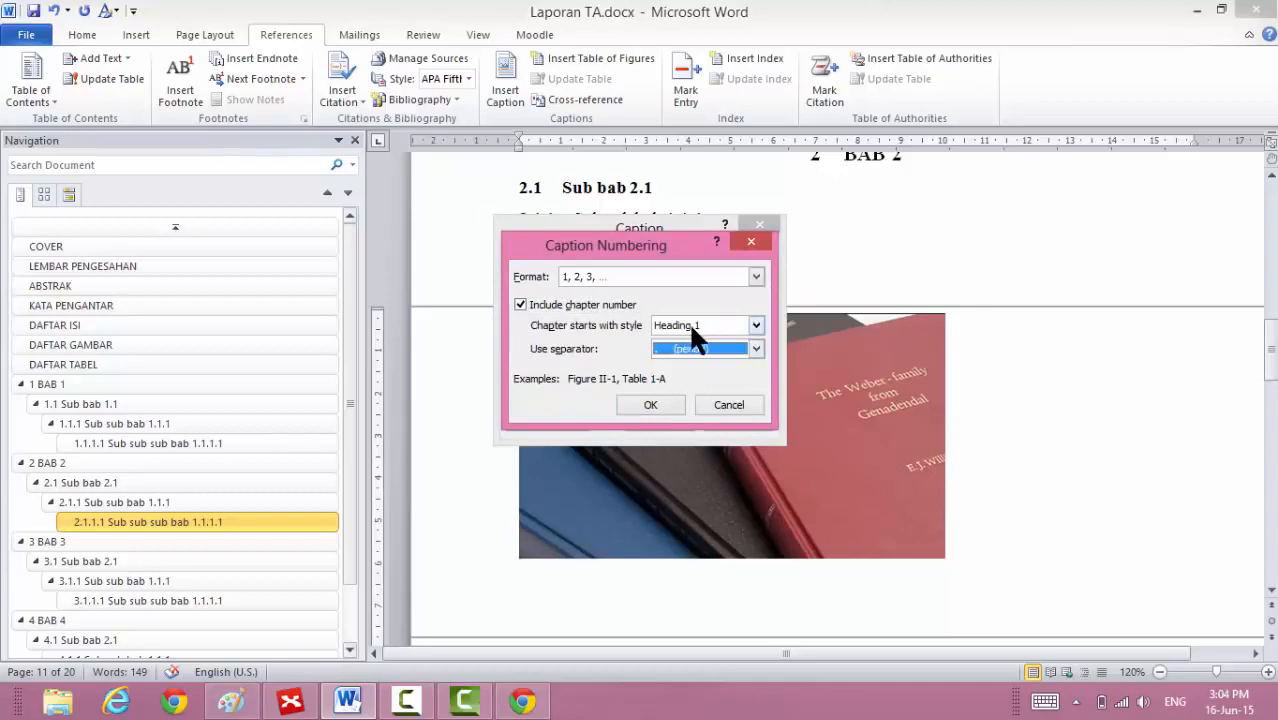
left_click(647, 404)
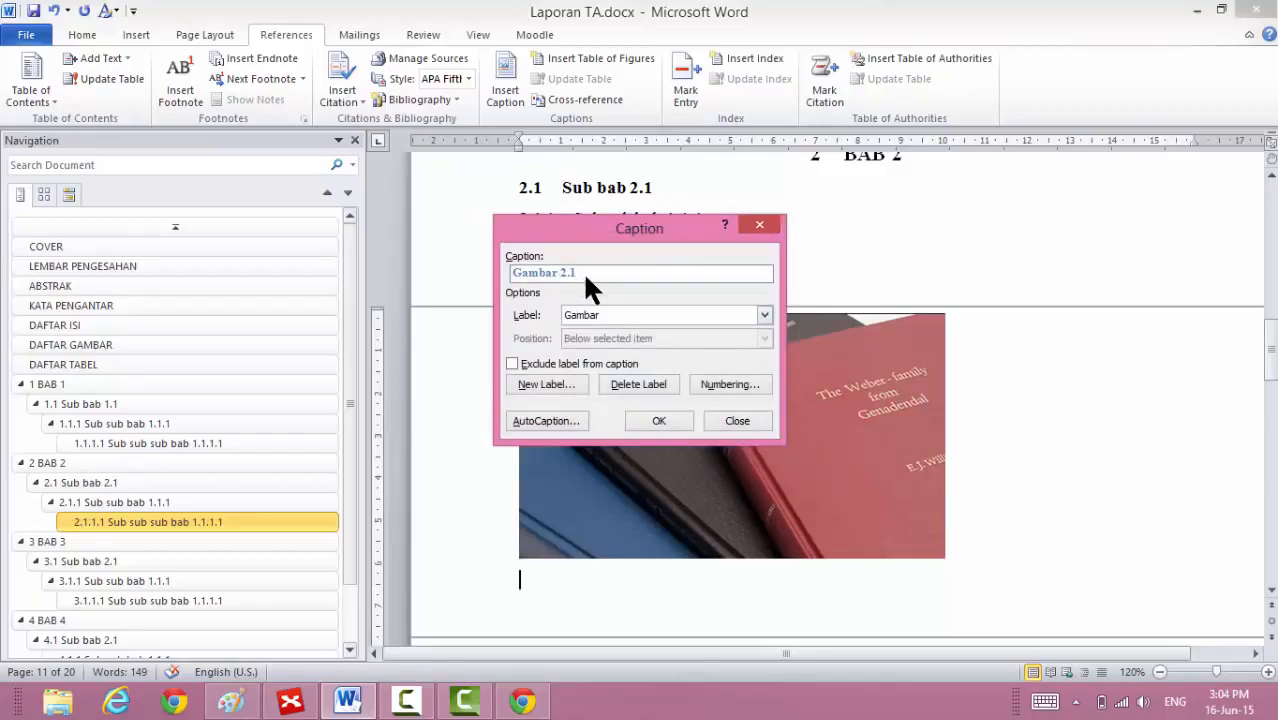
left_click(648, 420)
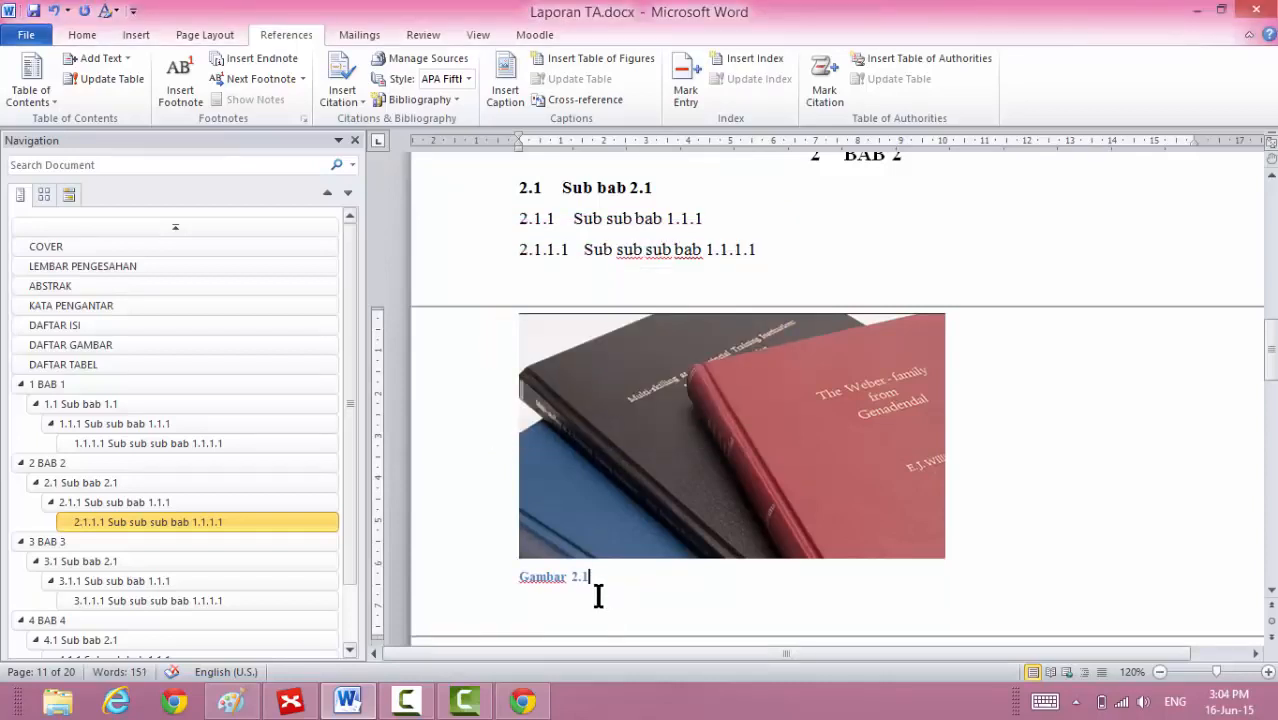
Format the Gambar caption below the picture with the Automatic font colour and 12 pt size.
left_click(473, 591)
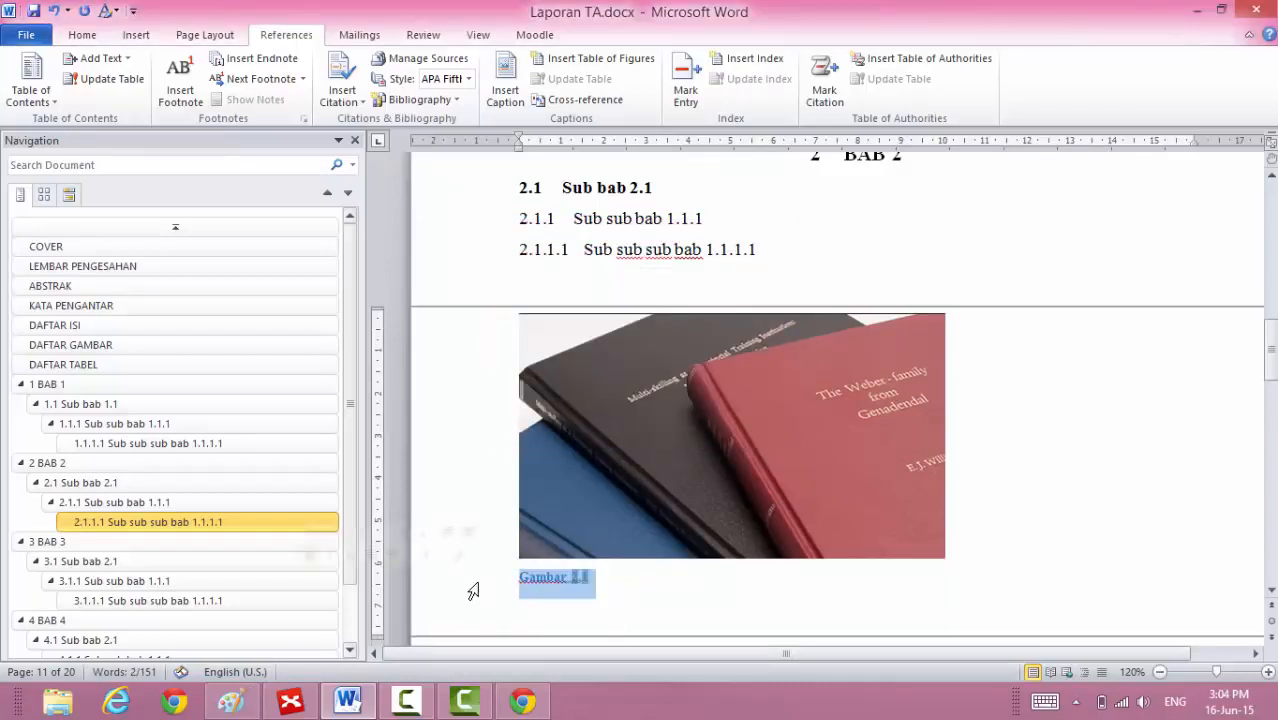
left_click(88, 33)
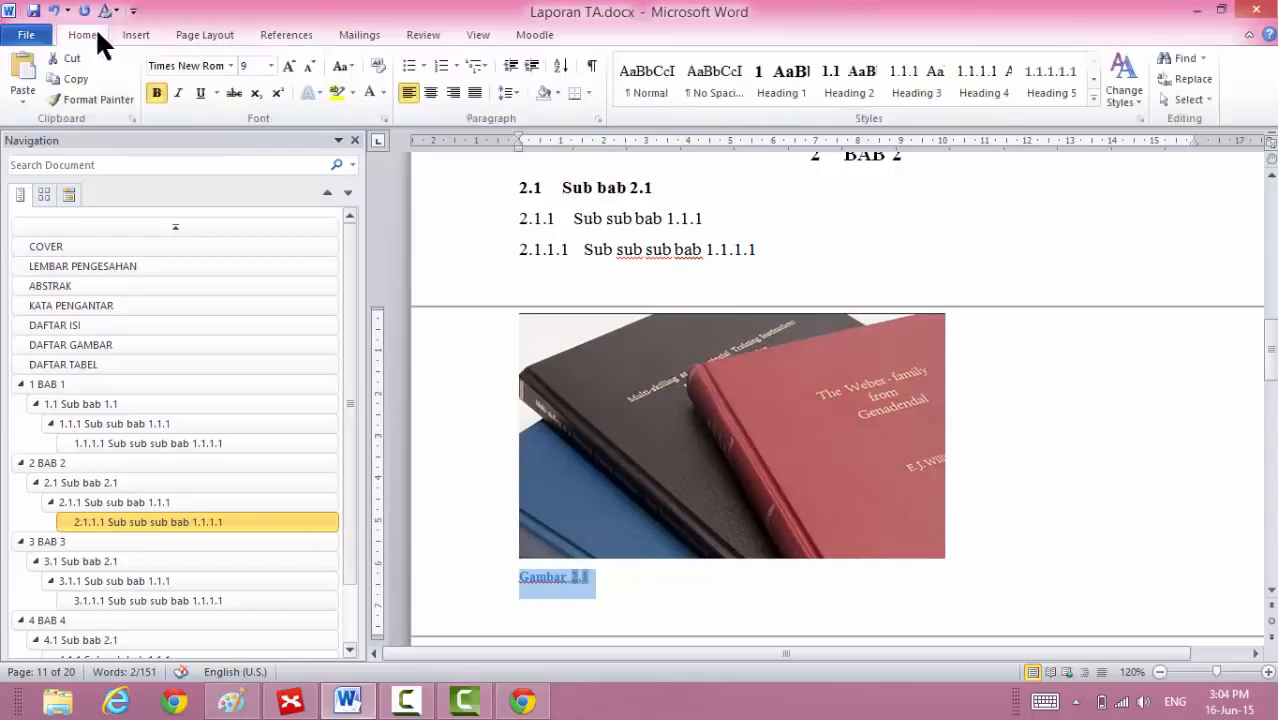
left_click(381, 92)
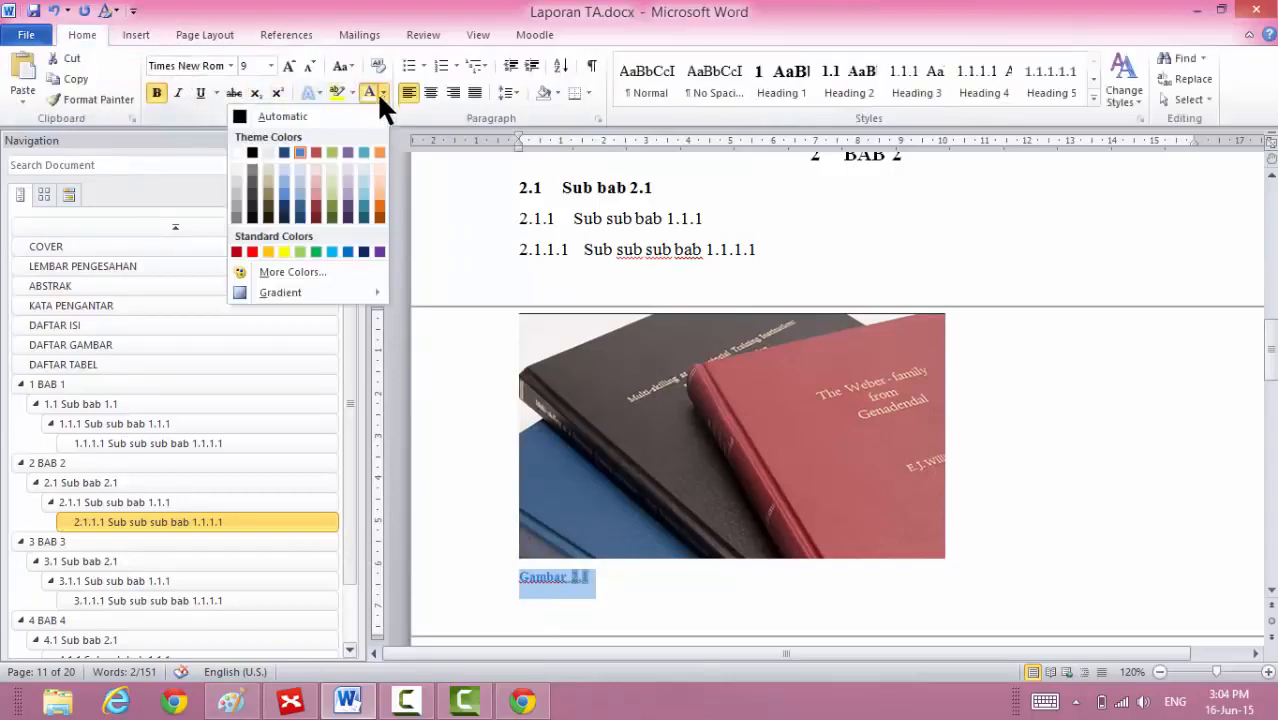
left_click(240, 117)
left_click(251, 68)
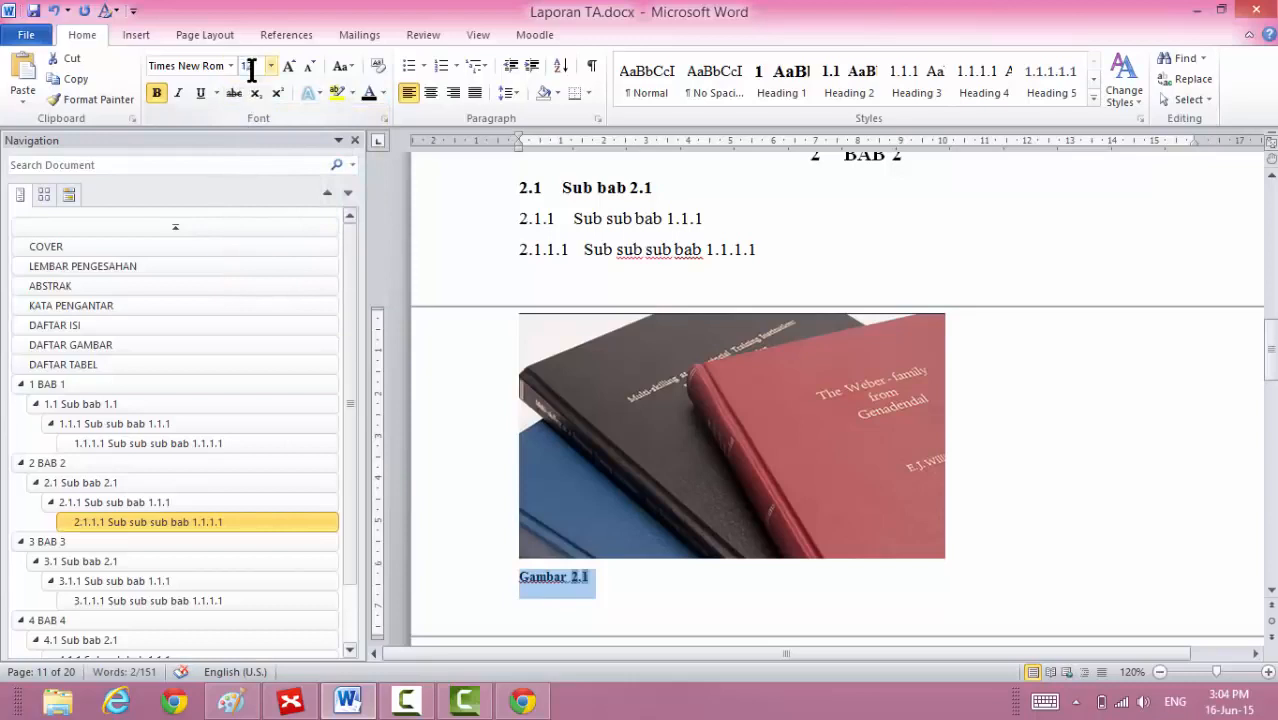
type("12")
left_click(639, 585)
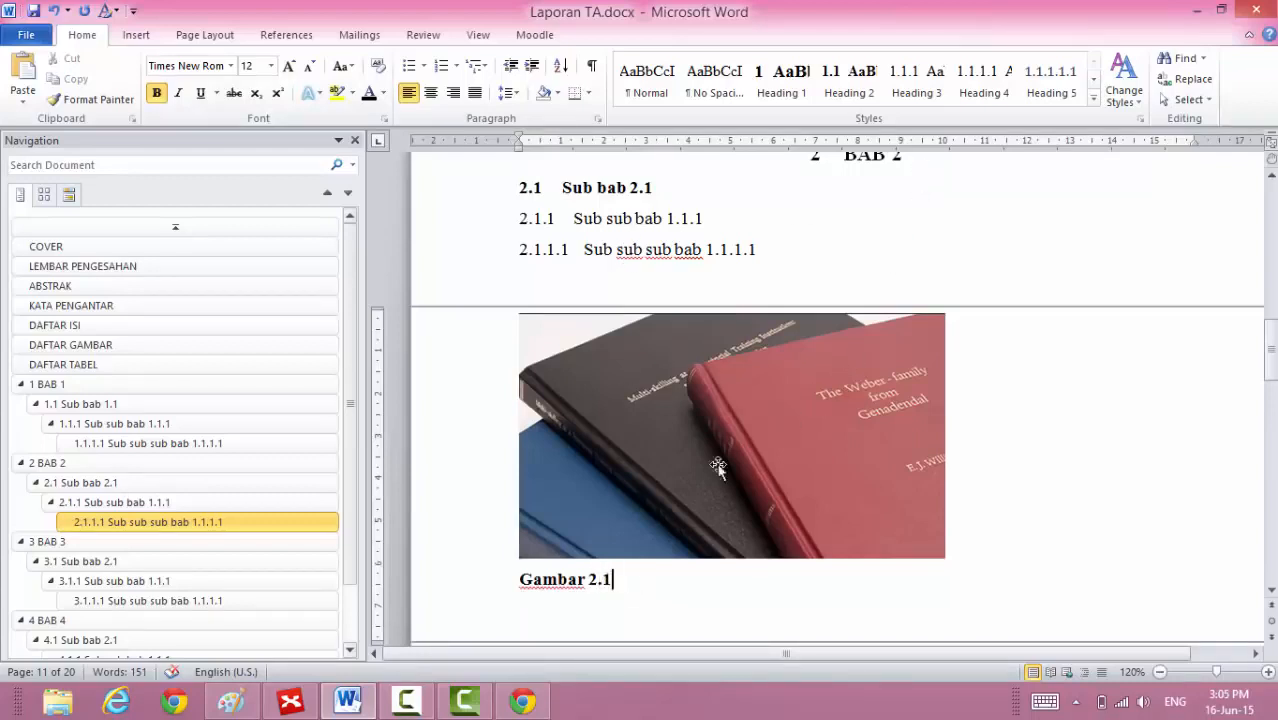
Copy the Gambar caption to the line below the 1.1.1.1 subheading in BAB 1 and update its number field.
left_click(473, 593)
key("ctrl+c")
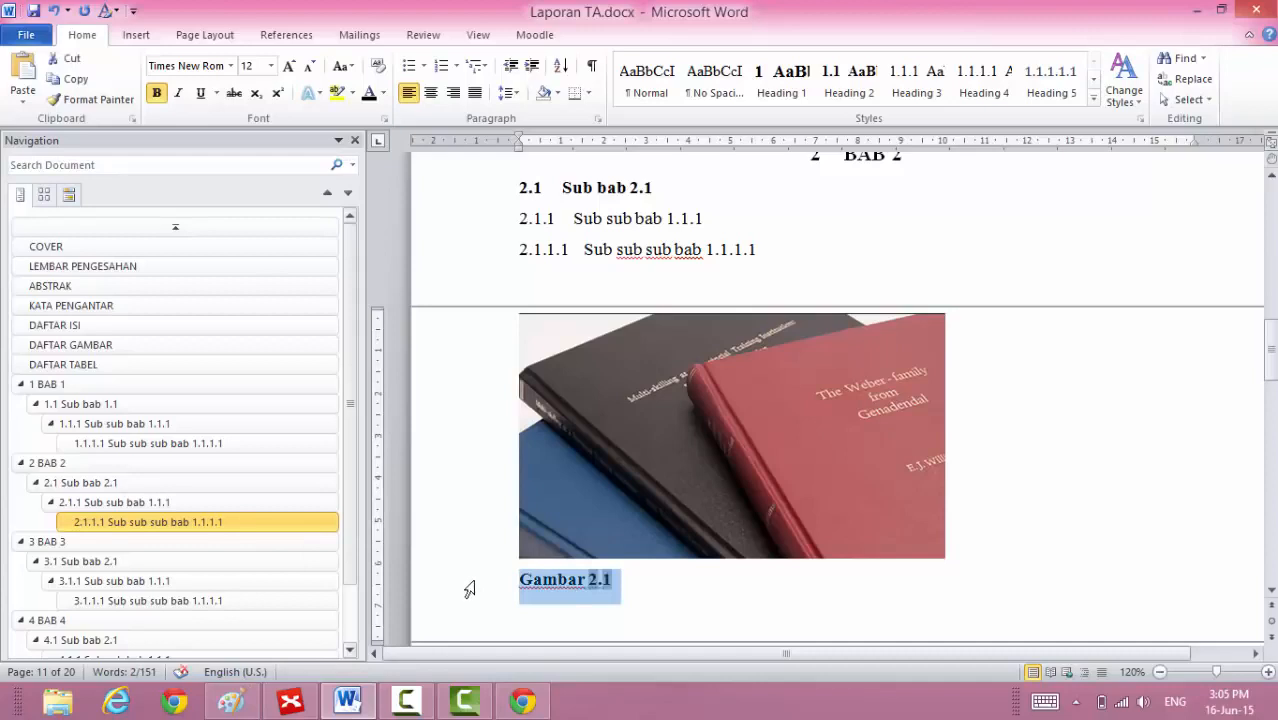
left_click(163, 441)
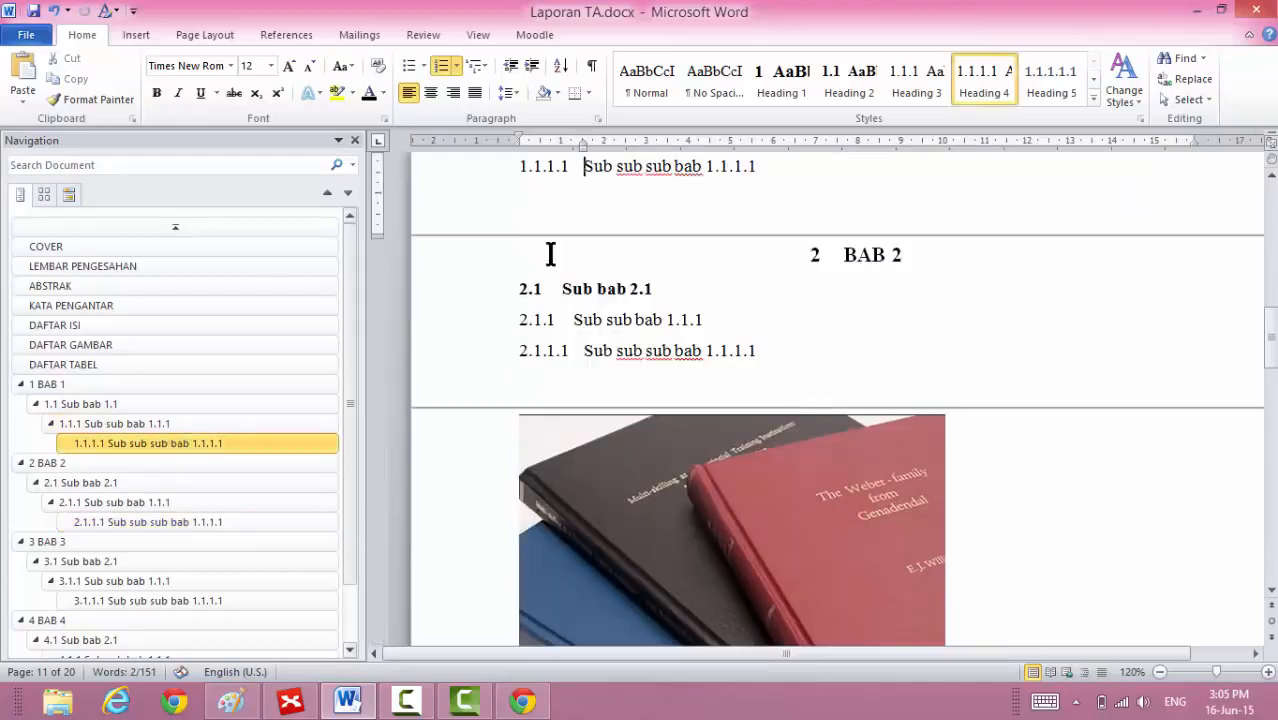
left_click(593, 205)
key("ctrl+v")
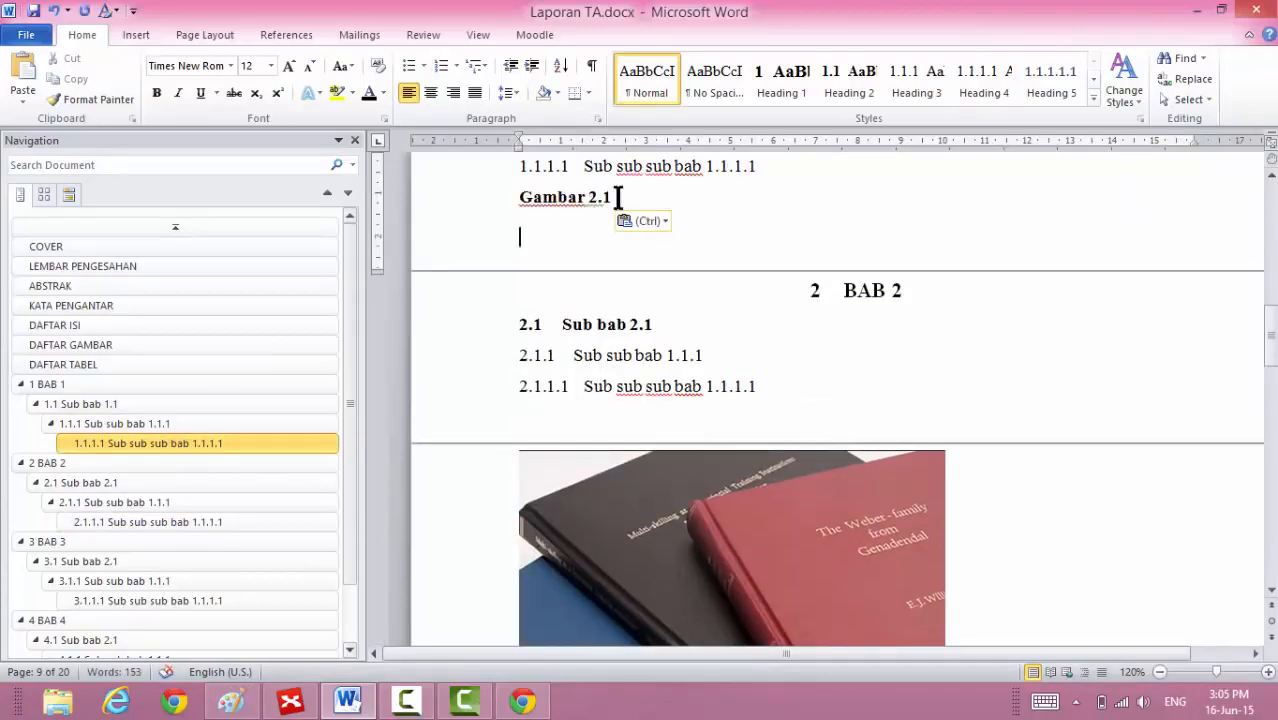
left_click(460, 208)
right_click(460, 208)
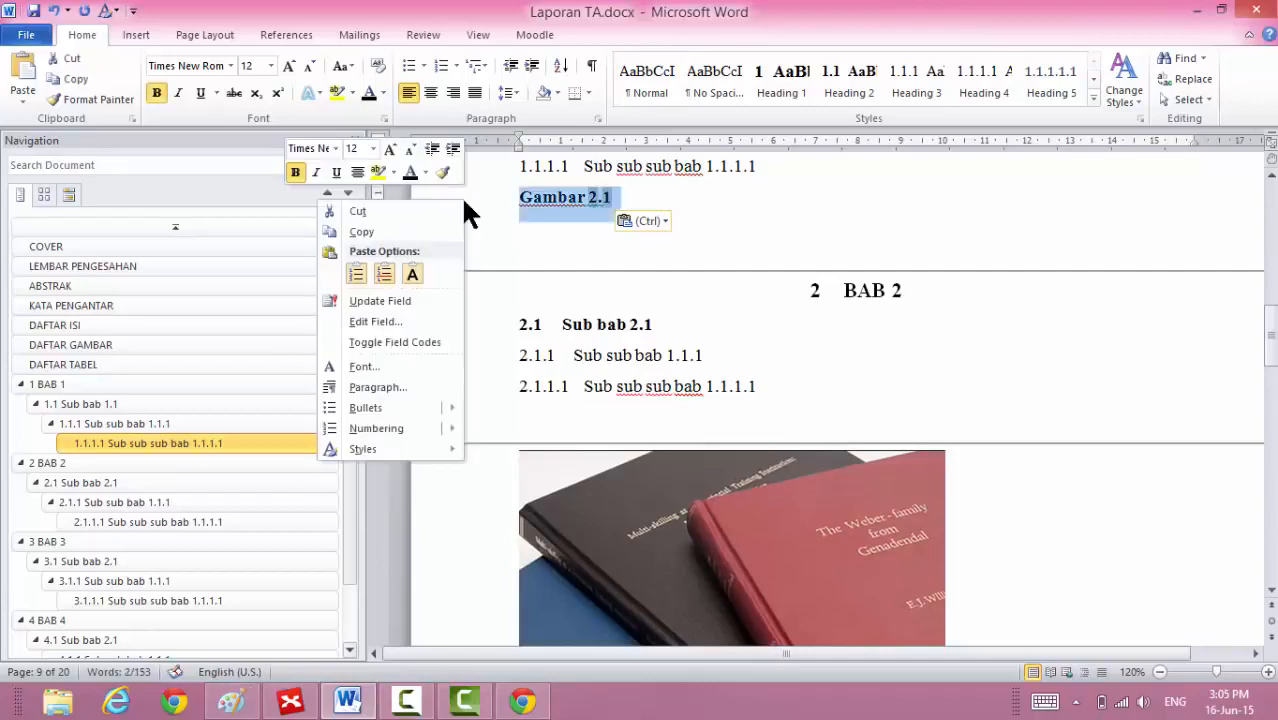
left_click(400, 296)
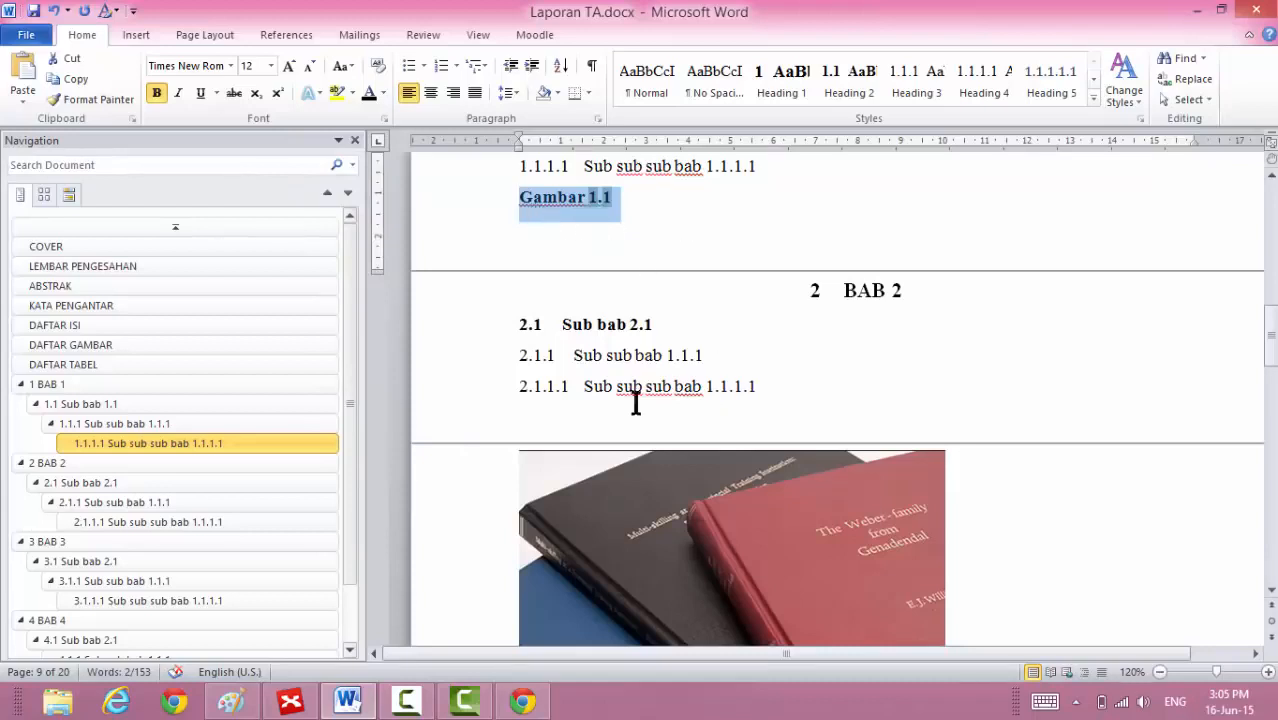
Paste the Gambar caption below the 3.1.1.1 subheading in BAB 3, update its number field and add an empty line after it.
left_click(78, 540)
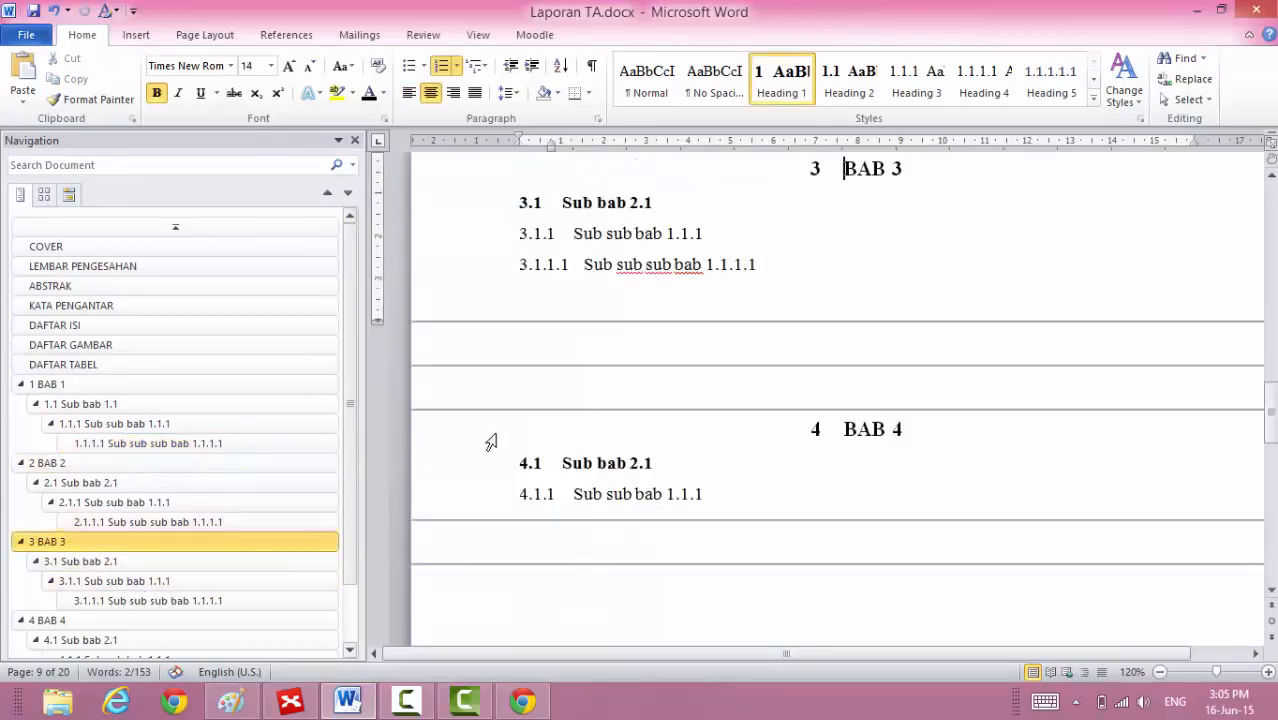
left_click(786, 280)
type("Gambar 1.1")
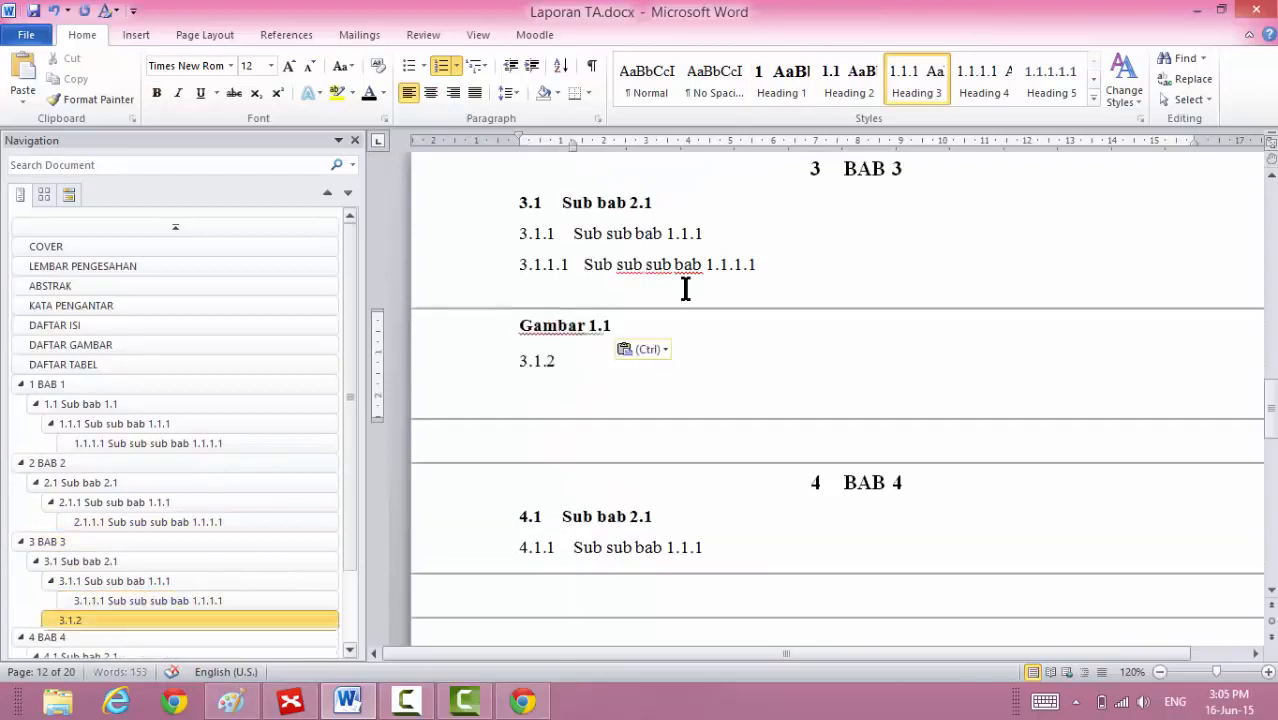
right_click(474, 330)
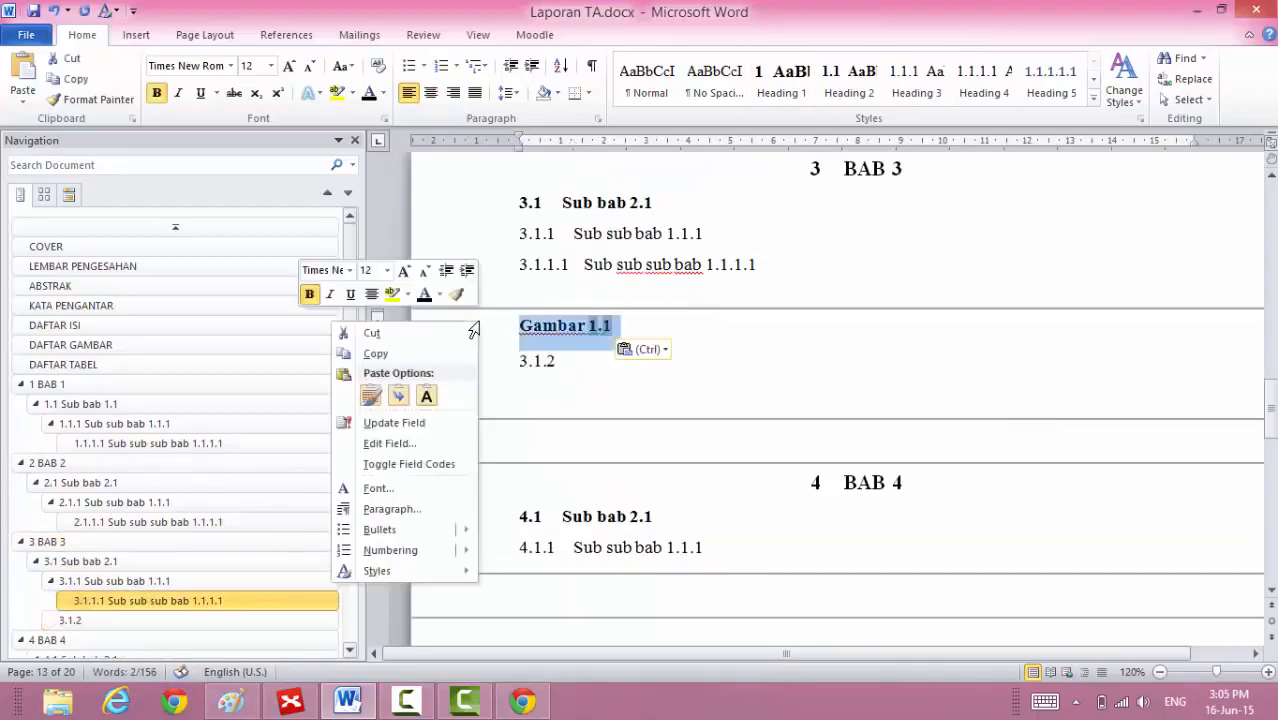
left_click(405, 421)
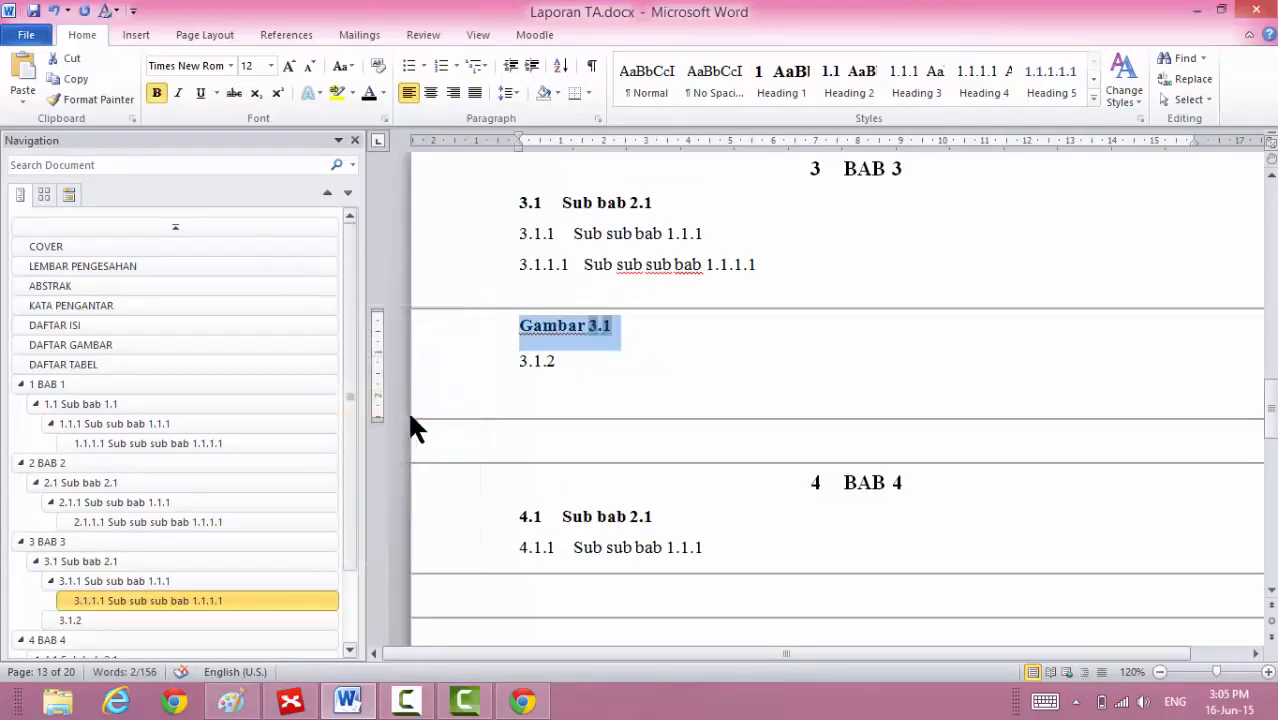
key("End")
key("Return")
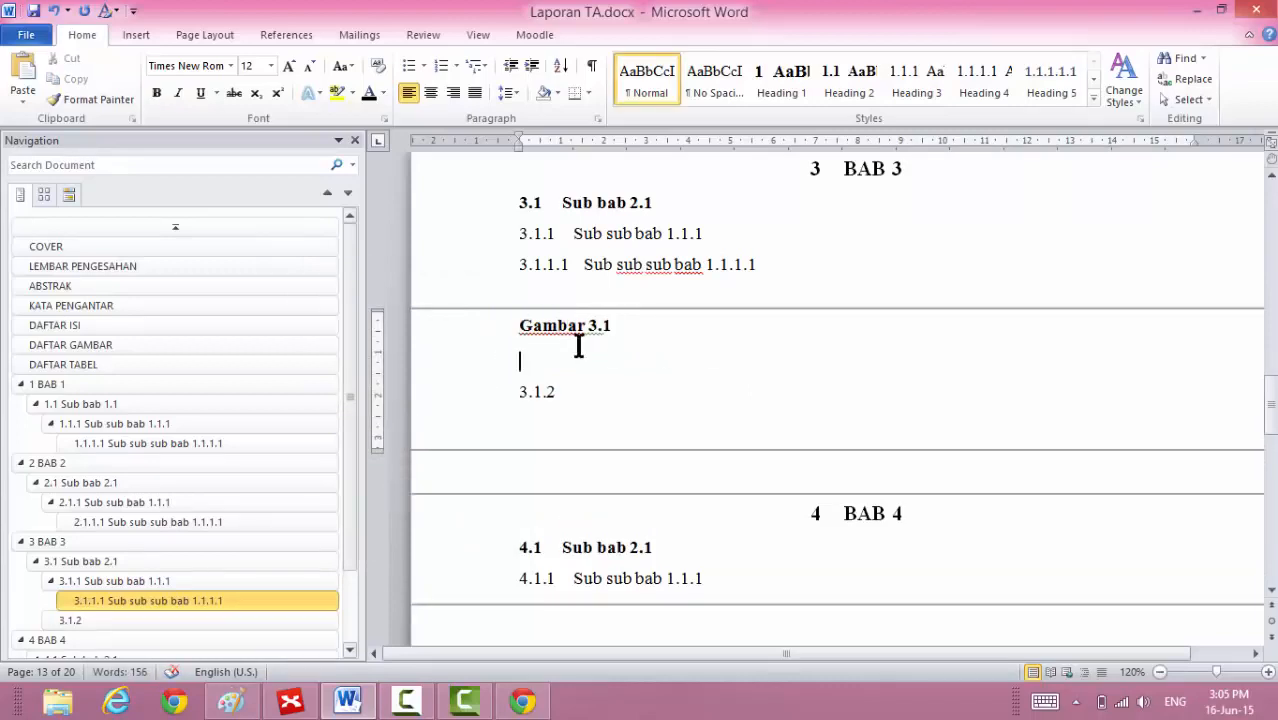
Insert a table of four columns and four rows below the Gambar 2.1 caption in BAB 2.
left_click(147, 517)
left_click(653, 532)
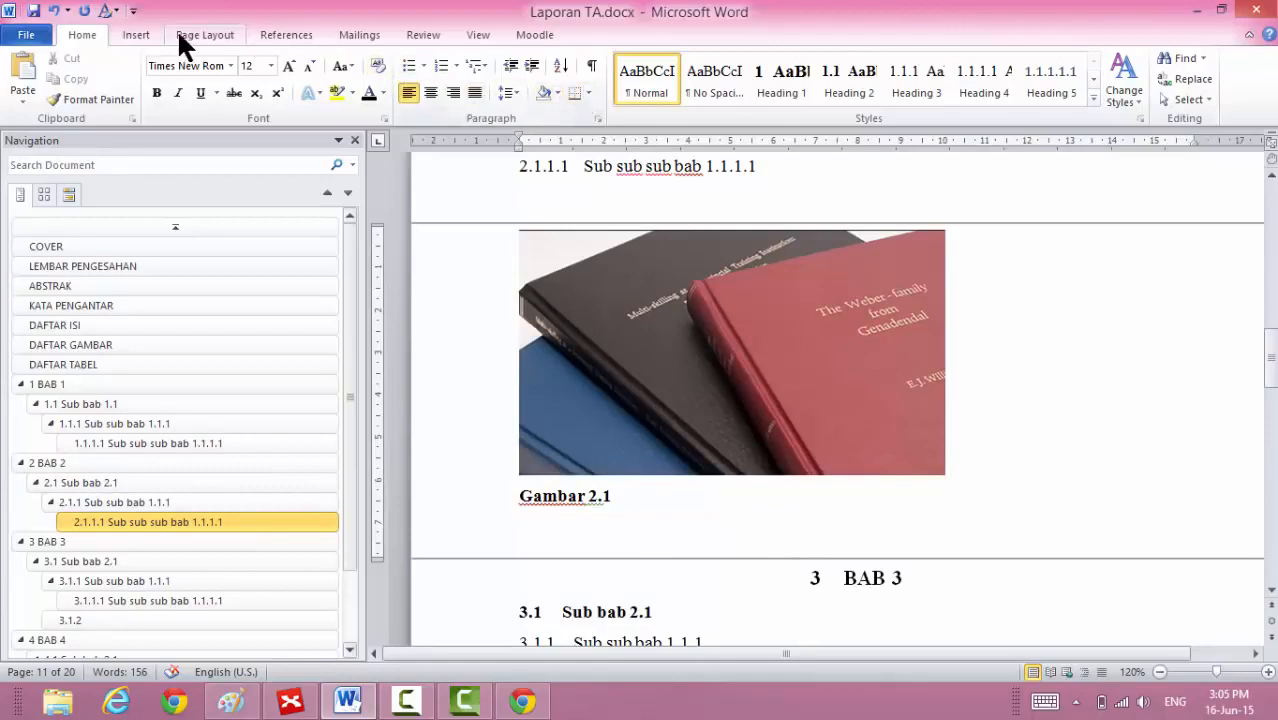
left_click(141, 32)
left_click(150, 86)
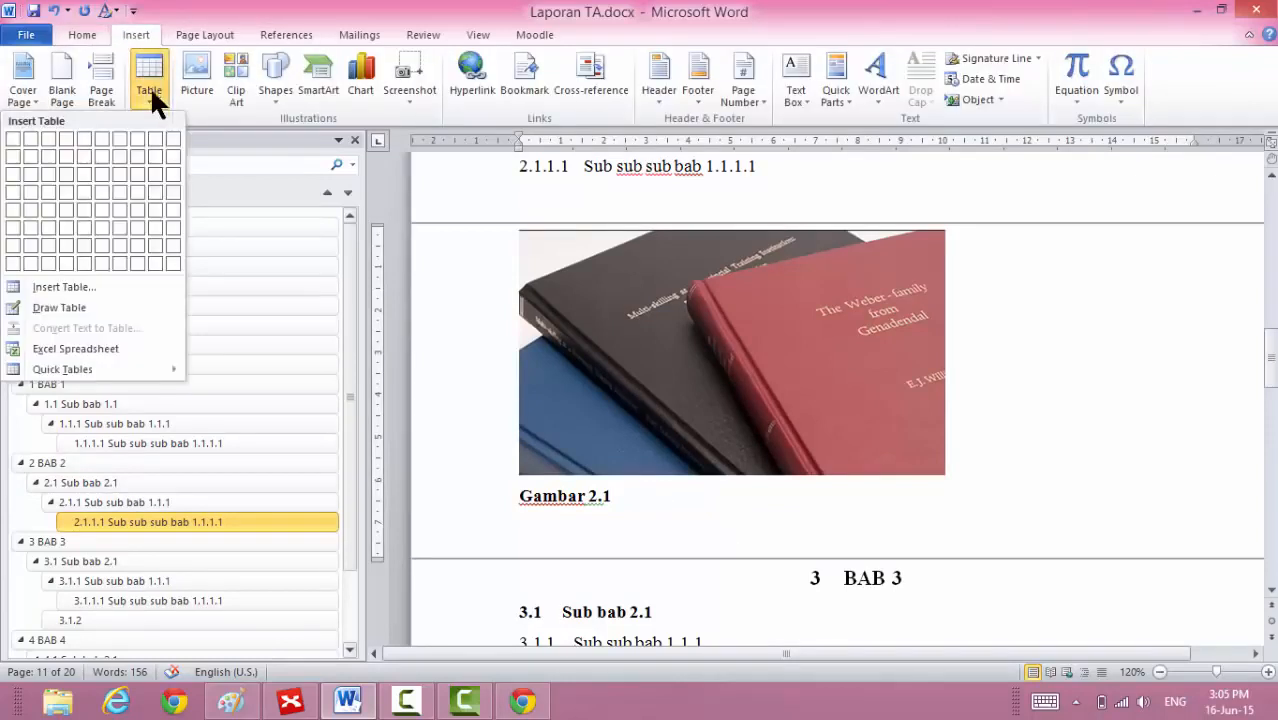
left_click(64, 193)
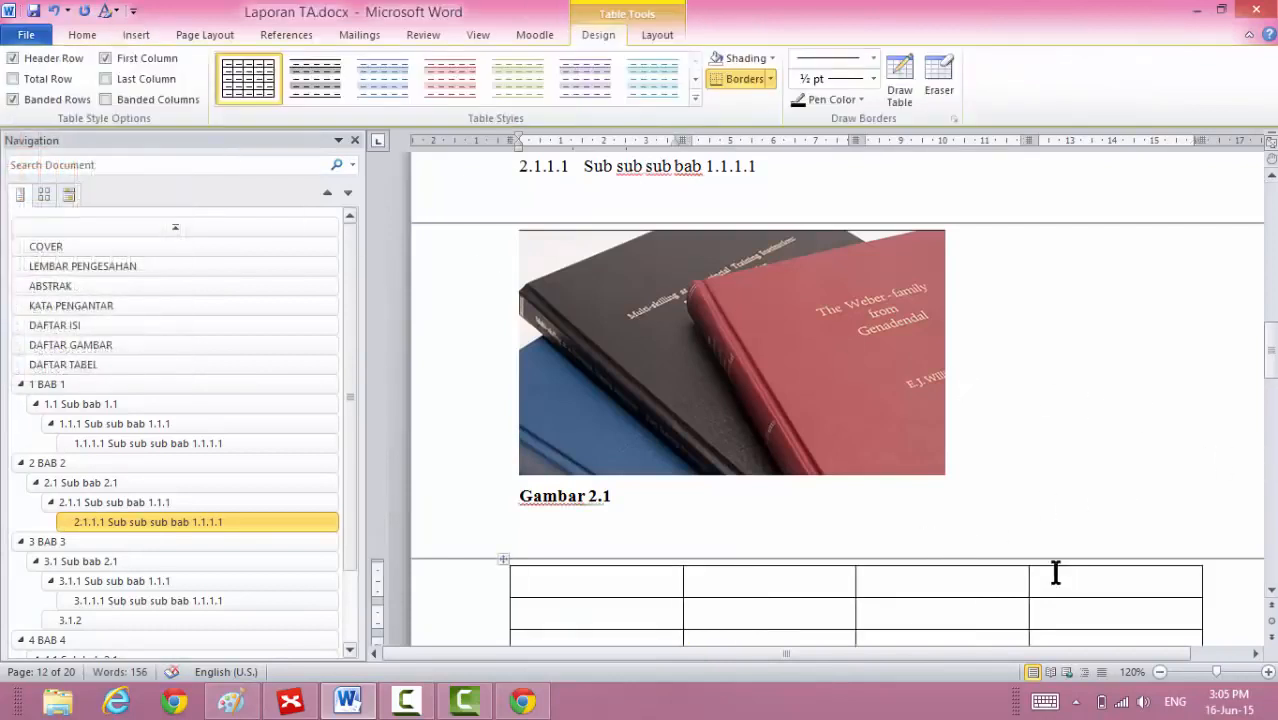
Add an empty line between the Gambar 2.1 caption and the new table.
left_click(996, 521)
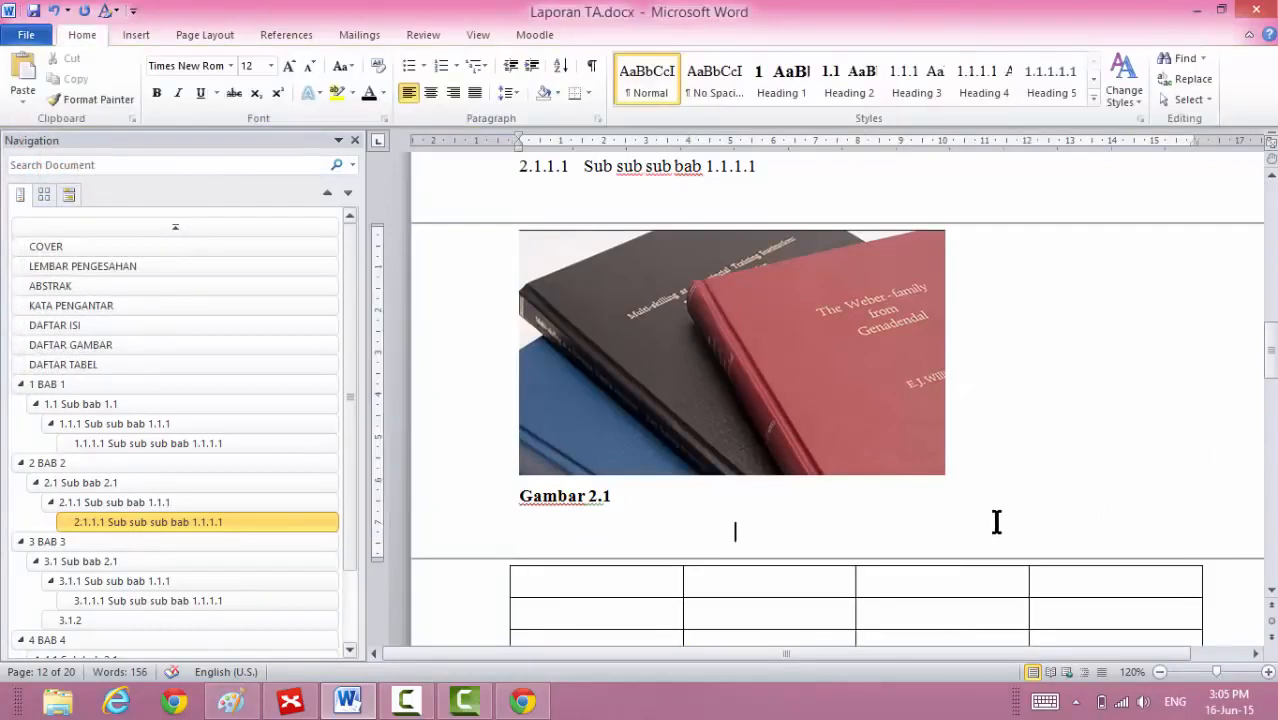
key("Down")
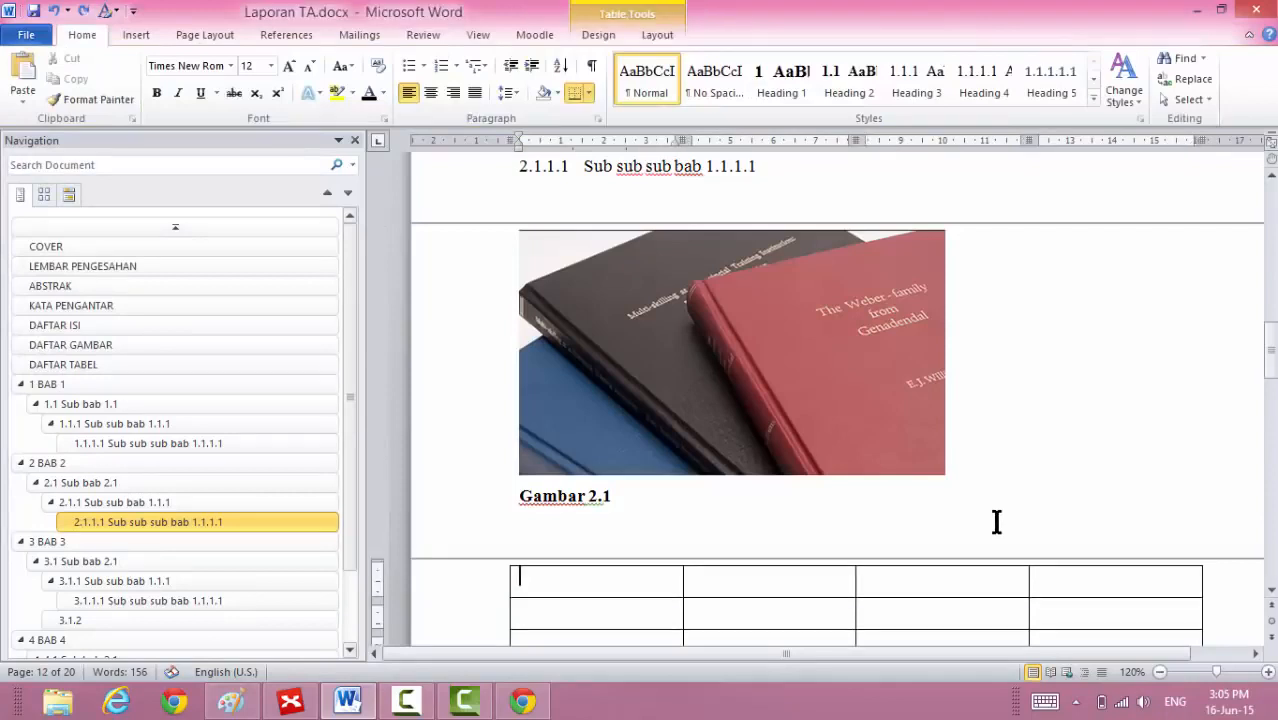
key("Up")
key("Return")
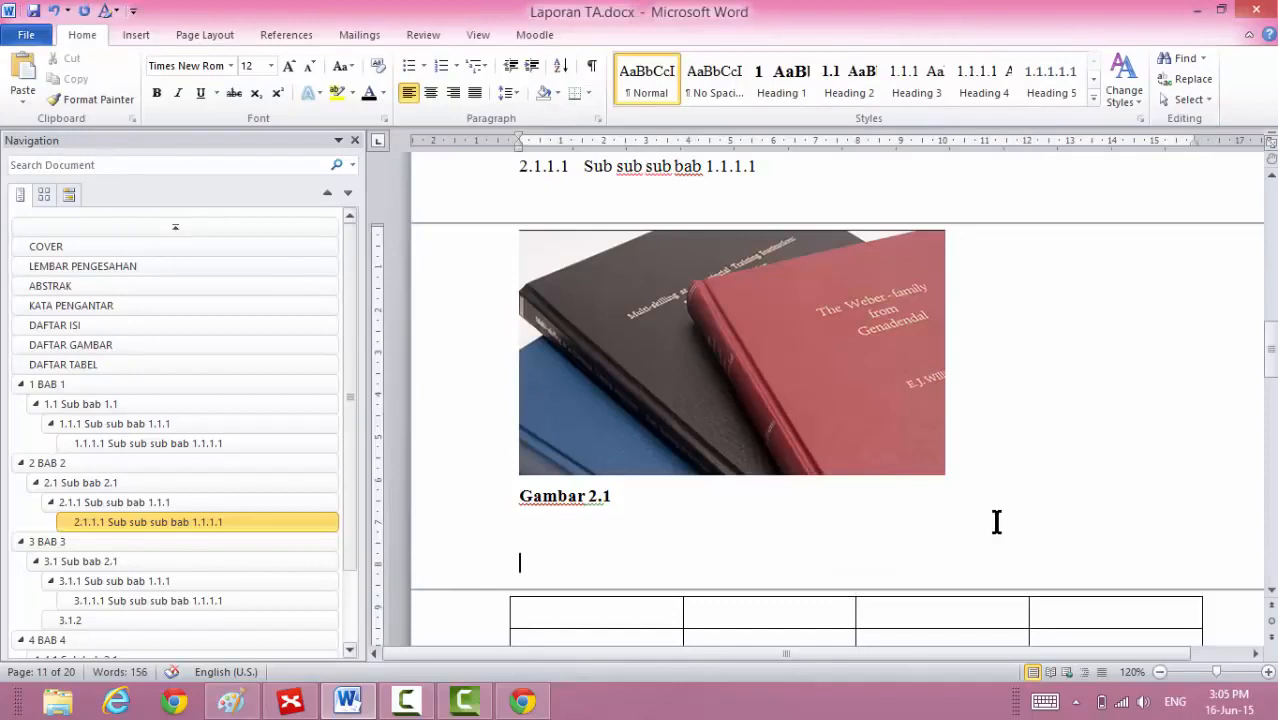
Start a caption on the empty line above the table and create a new caption label named Tabel.
left_click(280, 36)
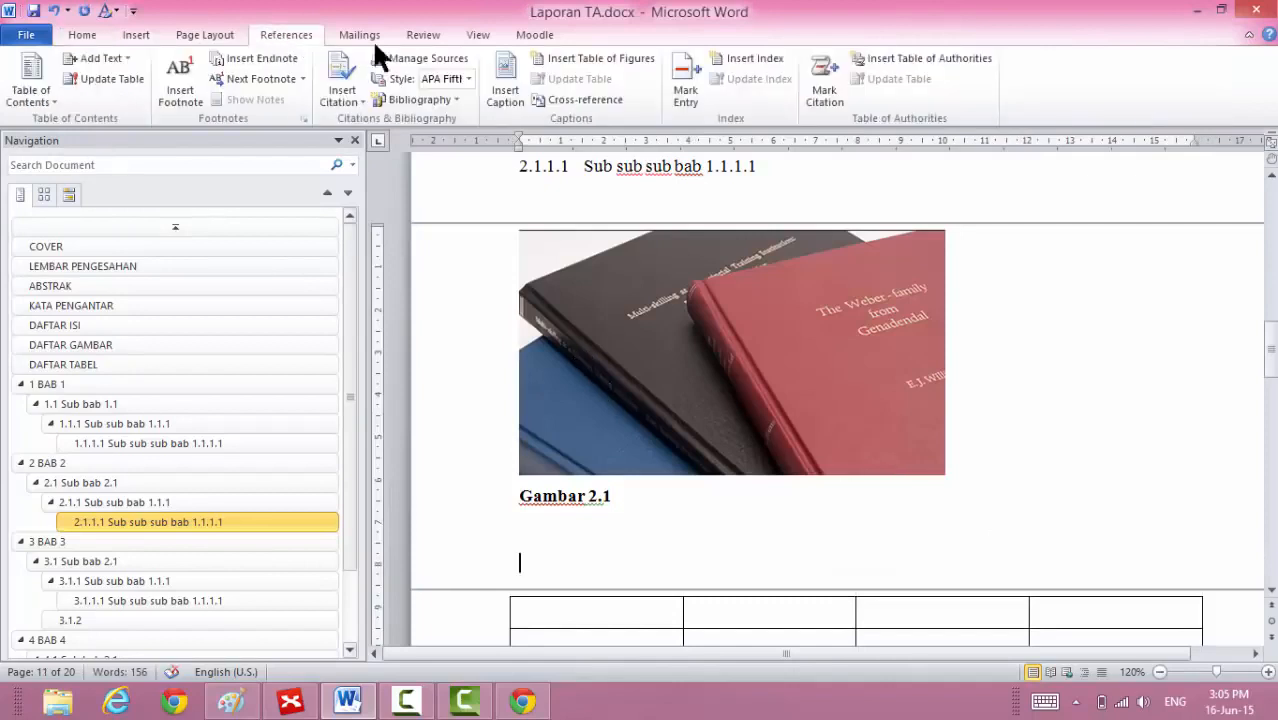
left_click(512, 92)
left_click(544, 384)
type("Tabel")
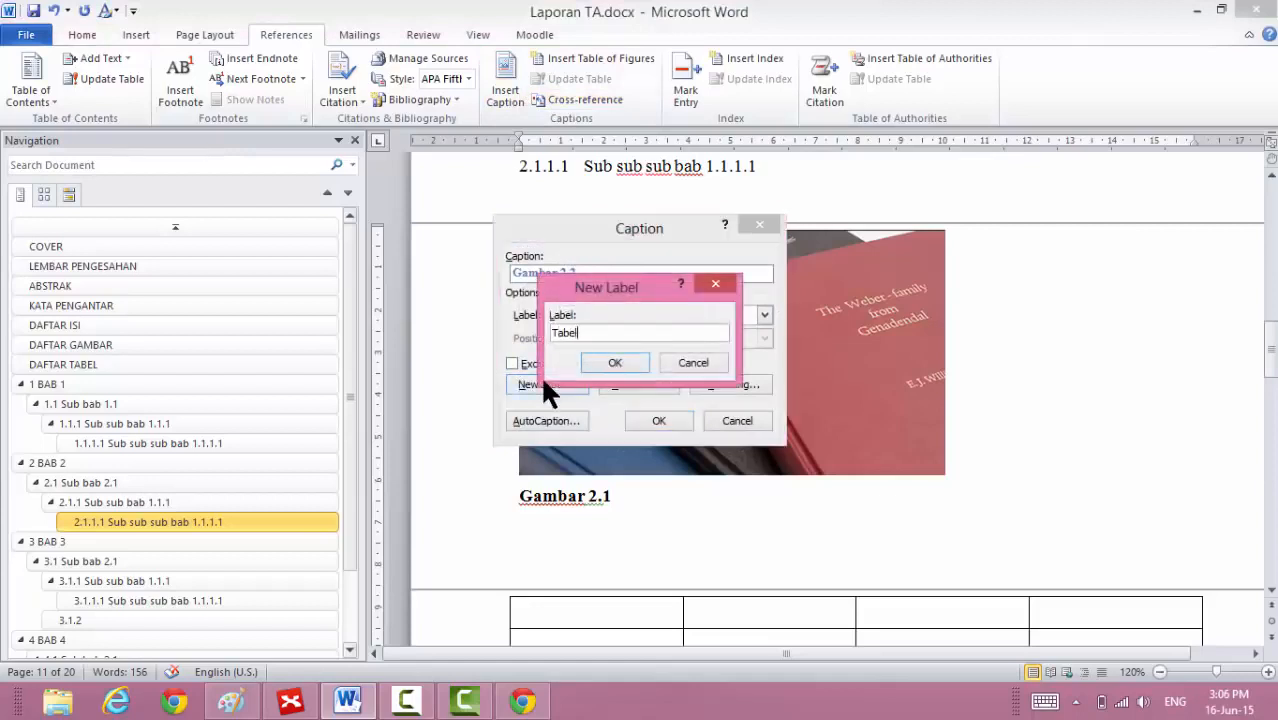
left_click(620, 362)
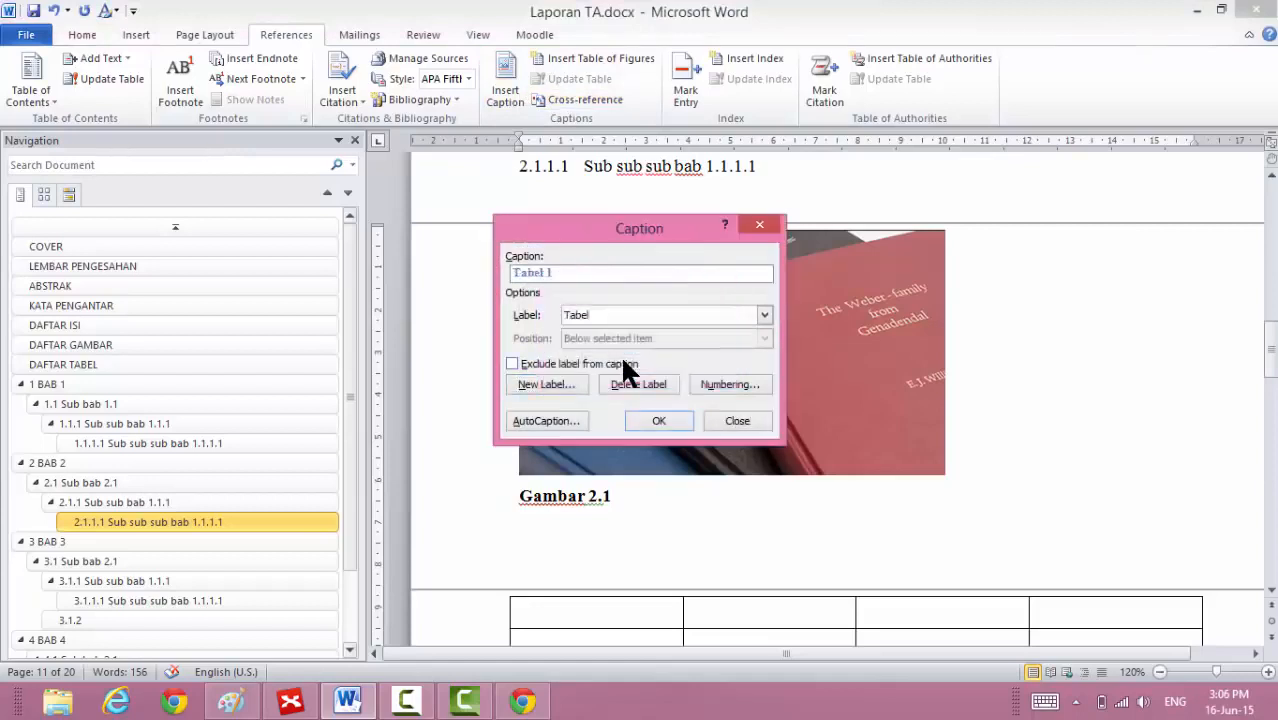
Include the Heading 1 chapter number with a period separator in the Tabel numbering and insert the caption above the table.
left_click(727, 384)
left_click(570, 305)
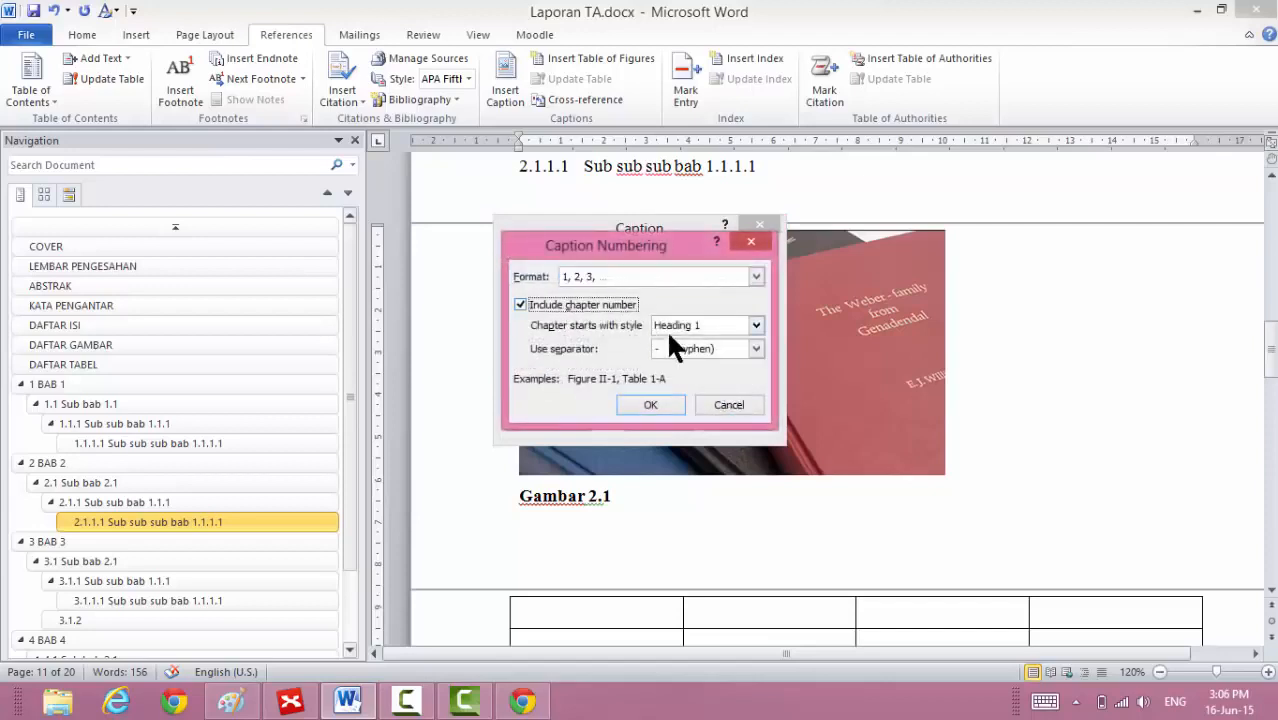
left_click(665, 346)
left_click(676, 378)
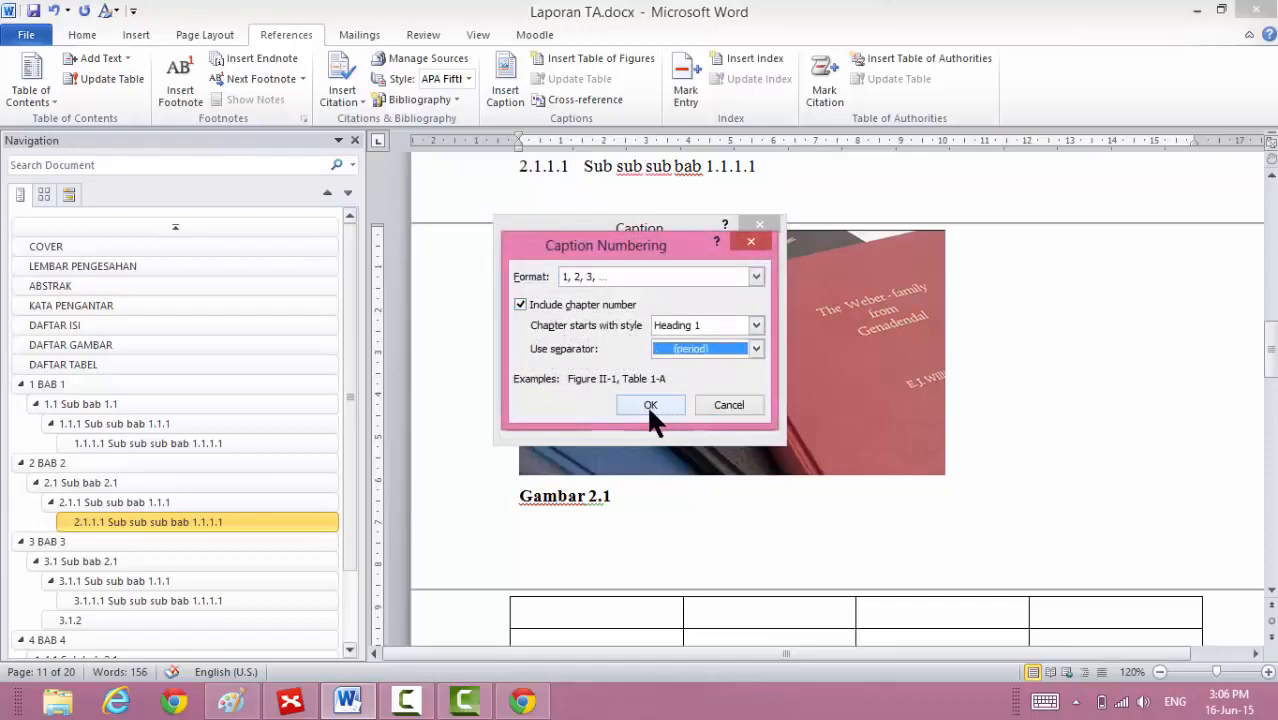
left_click(649, 404)
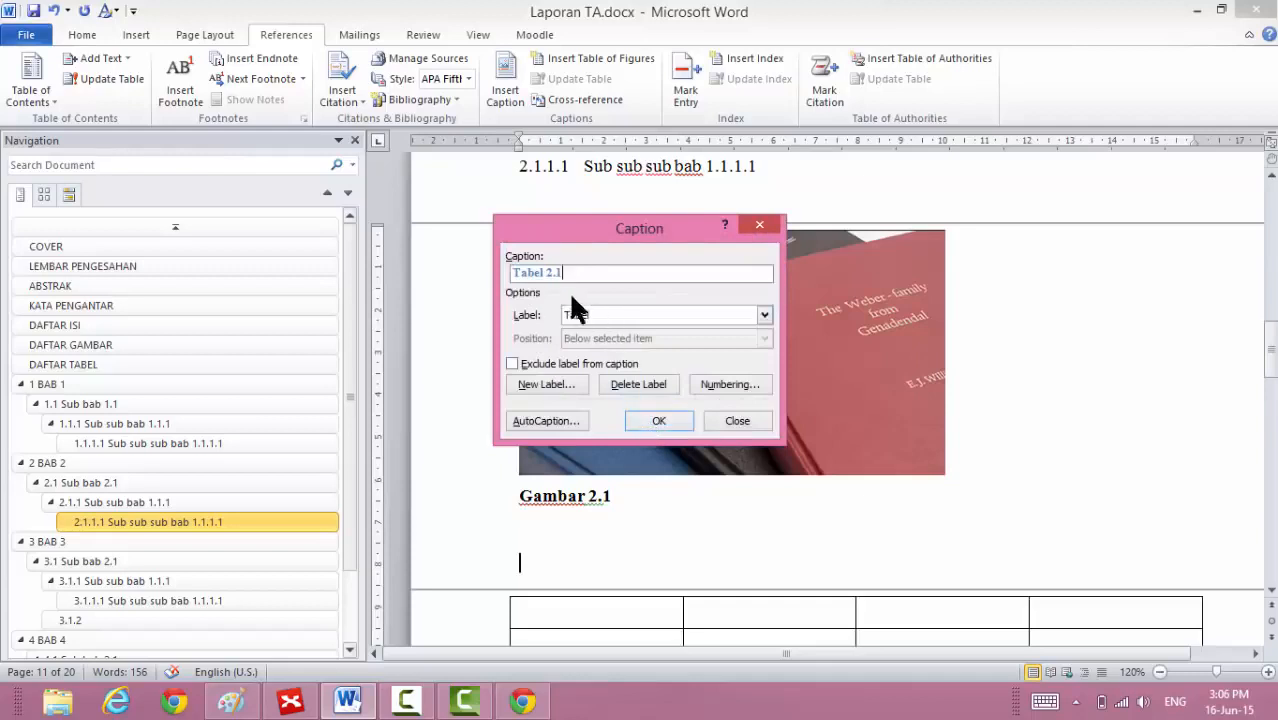
left_click(650, 420)
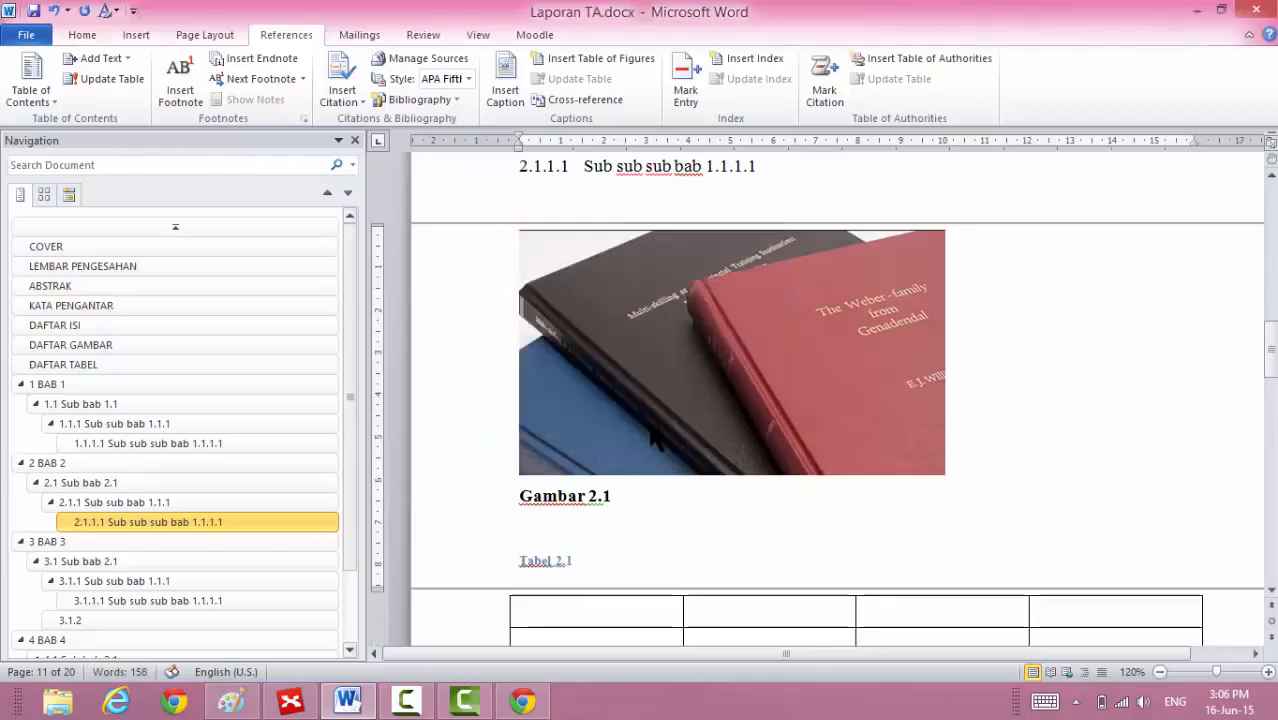
Format the Tabel caption above the table with the Automatic font colour and 12 pt size.
left_click(456, 566)
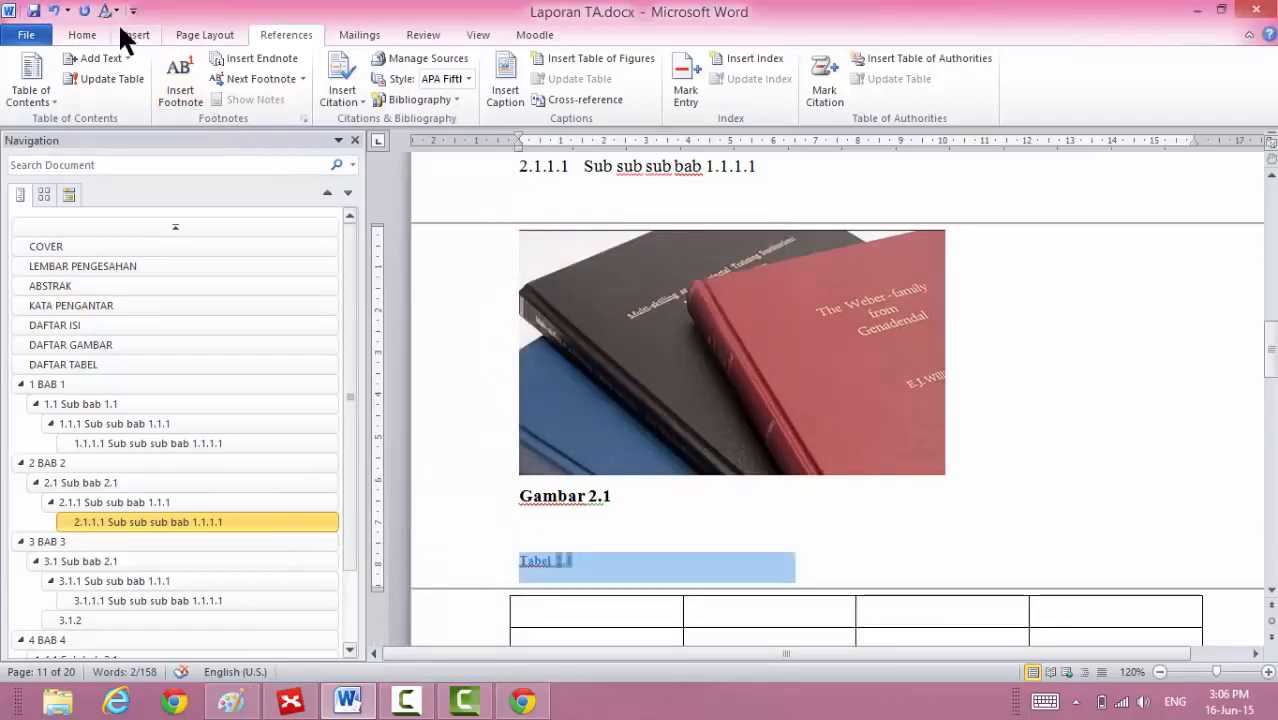
left_click(90, 37)
left_click(364, 91)
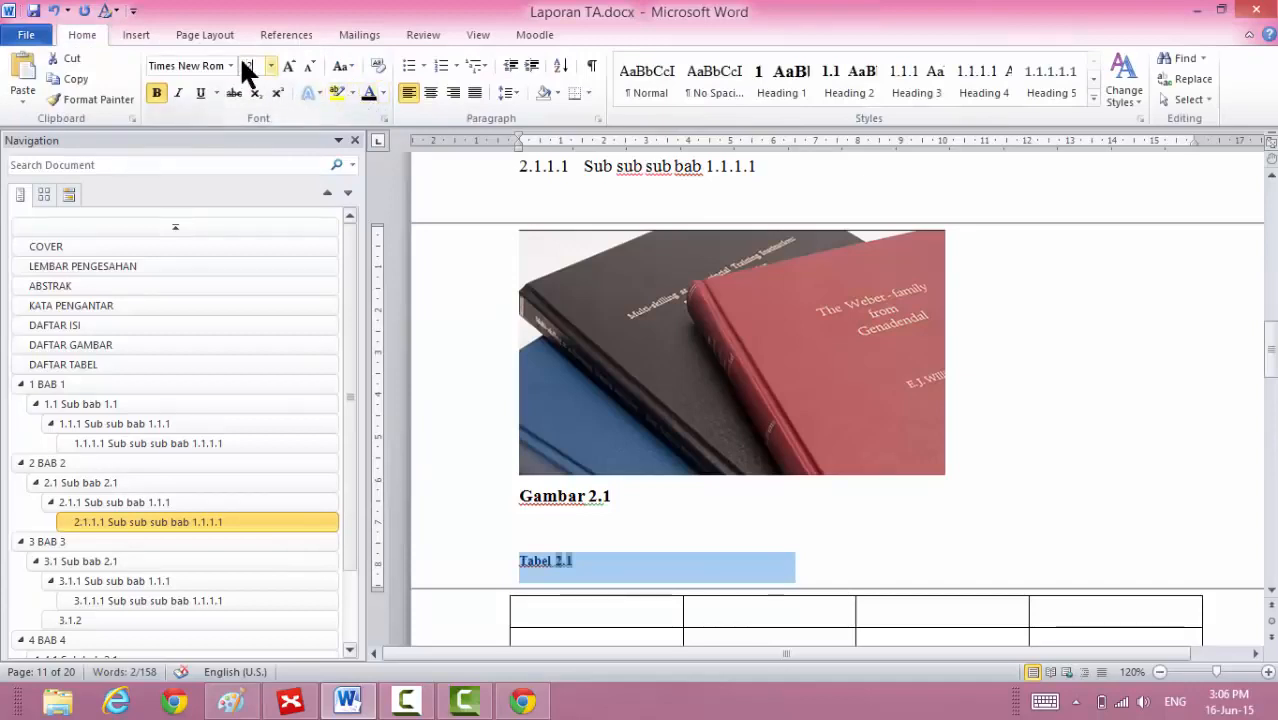
left_click(821, 558)
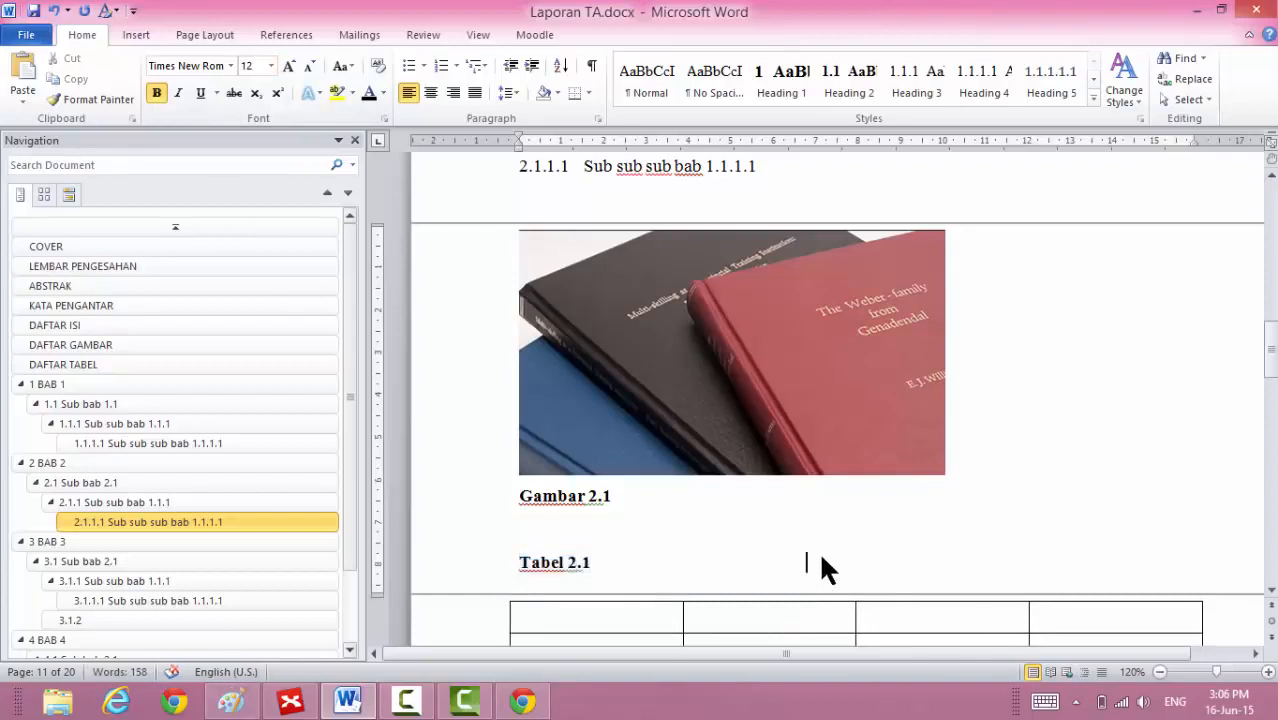
Copy the Tabel caption to the empty line below the Gambar 1.1 caption in BAB 1 and update its number field.
left_click(489, 575)
key("ctrl+c")
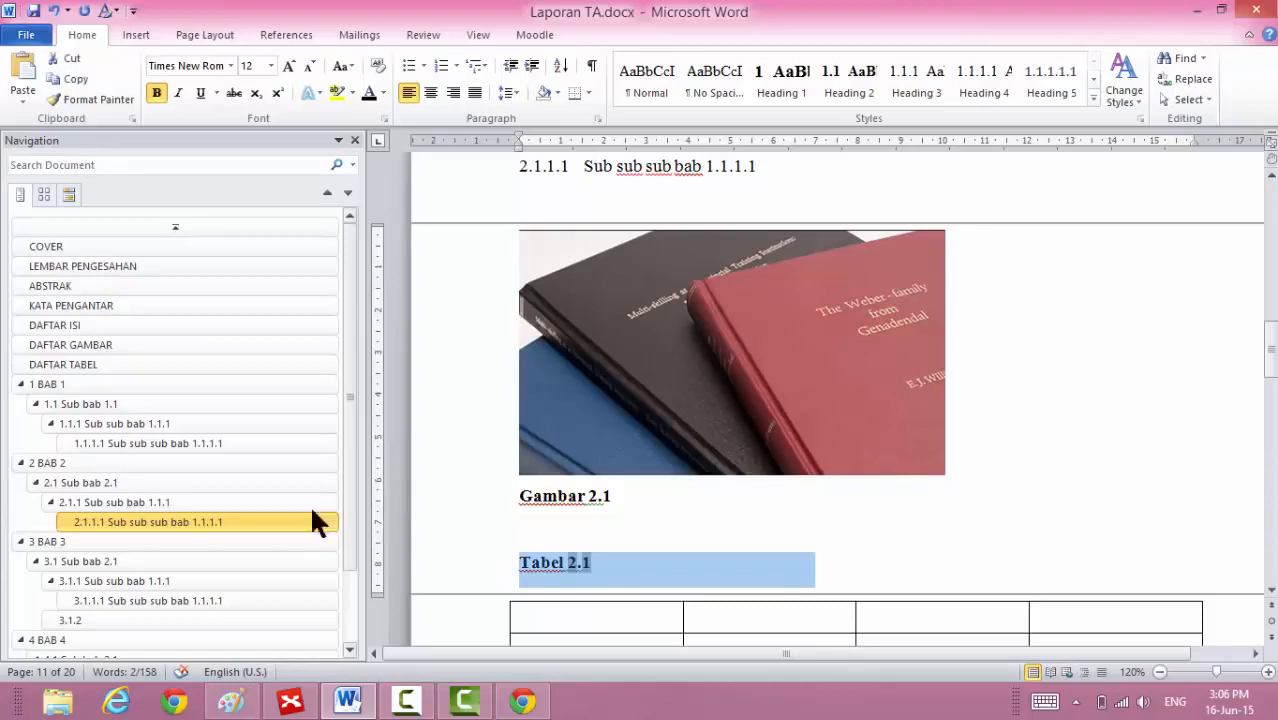
left_click(152, 443)
left_click(630, 237)
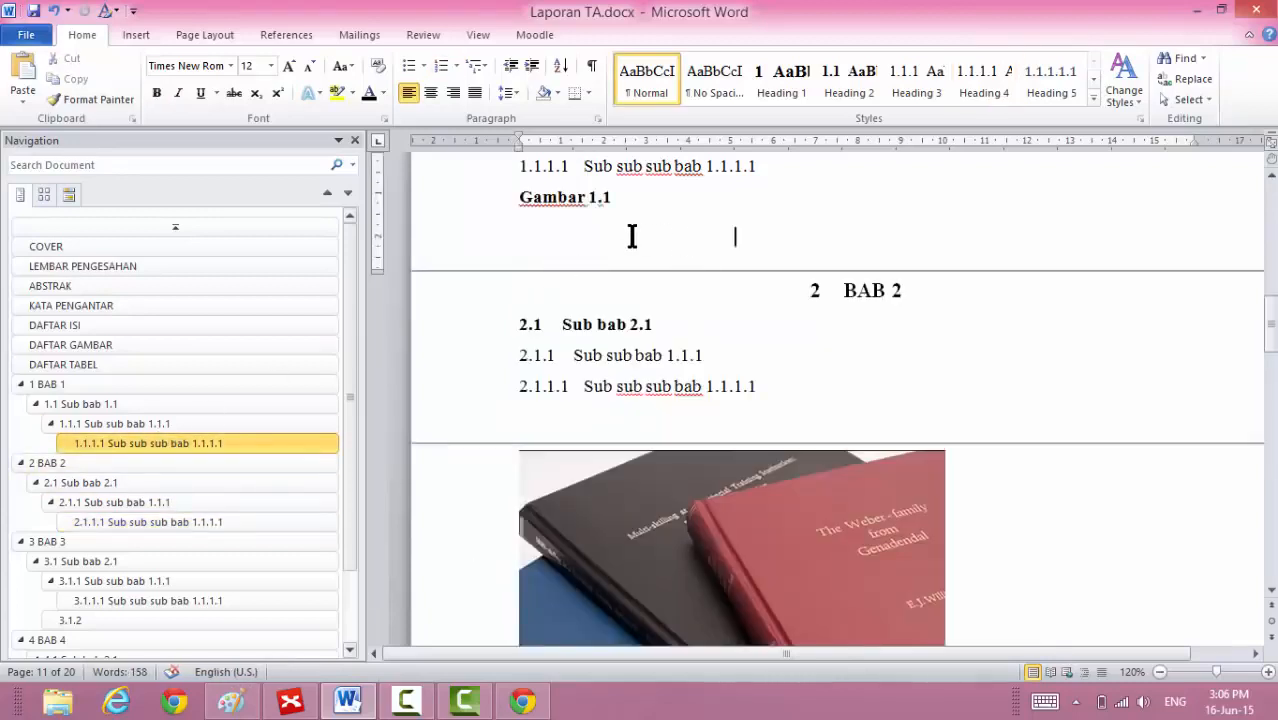
key("ctrl+v")
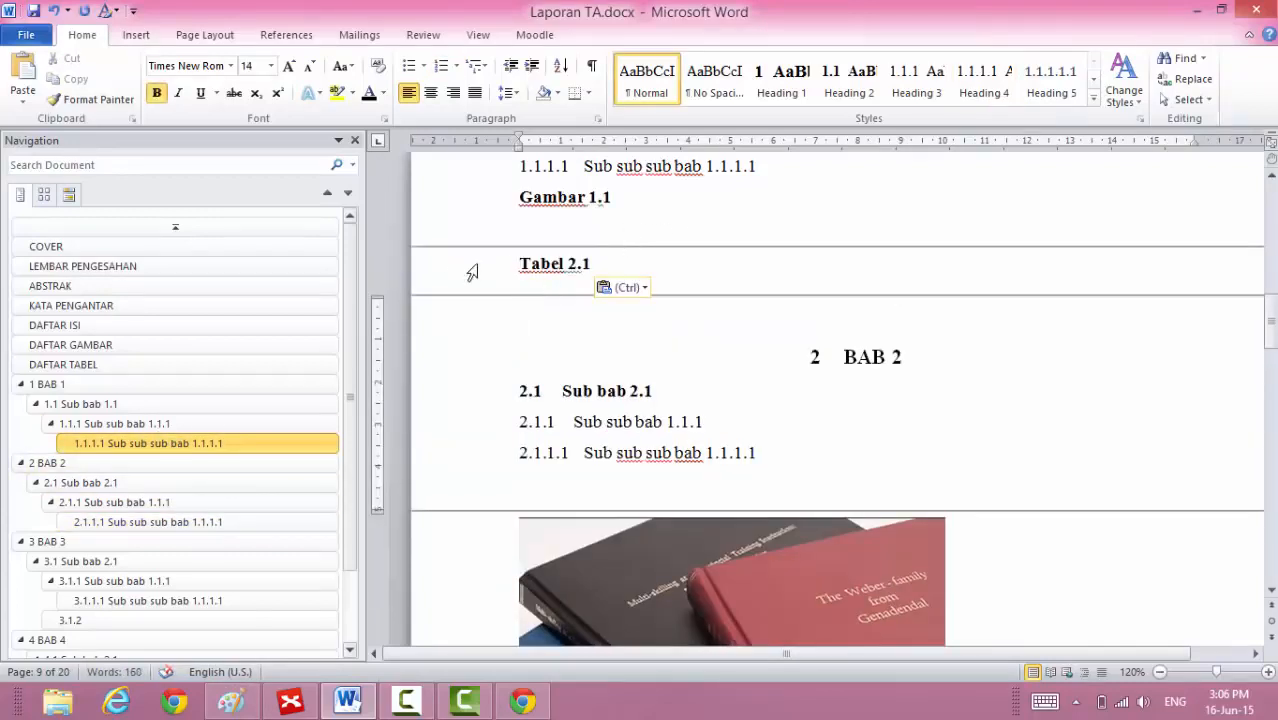
left_click(437, 272)
right_click(438, 274)
left_click(376, 366)
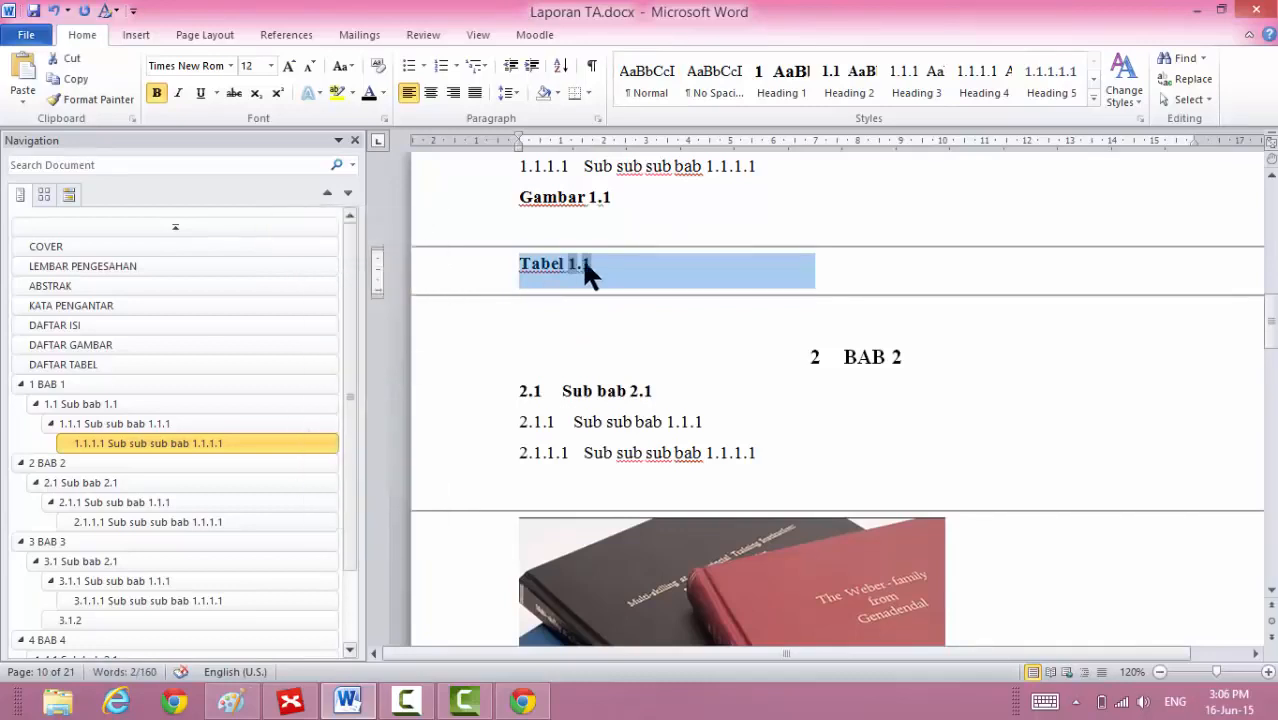
Paste the Tabel caption below the 4.1.1 subheading in BAB 4 and update its number field.
scroll(345, 595, "down", 3)
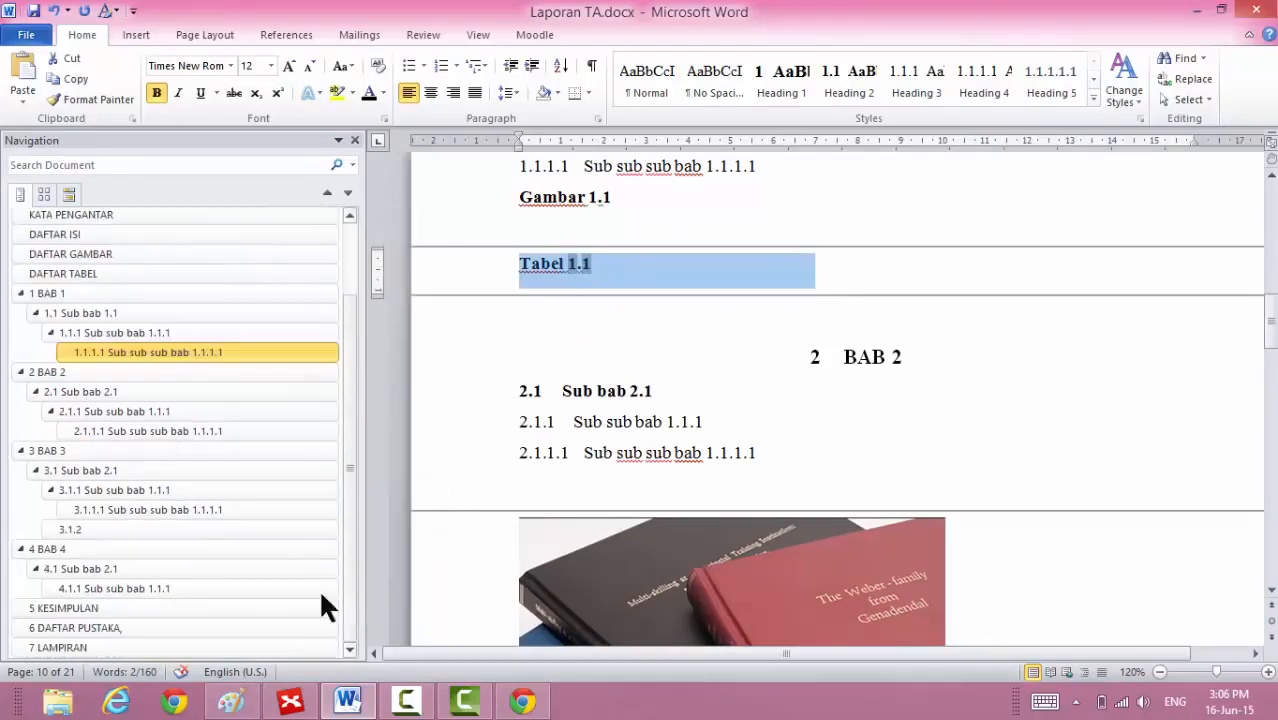
left_click(151, 586)
left_click(585, 208)
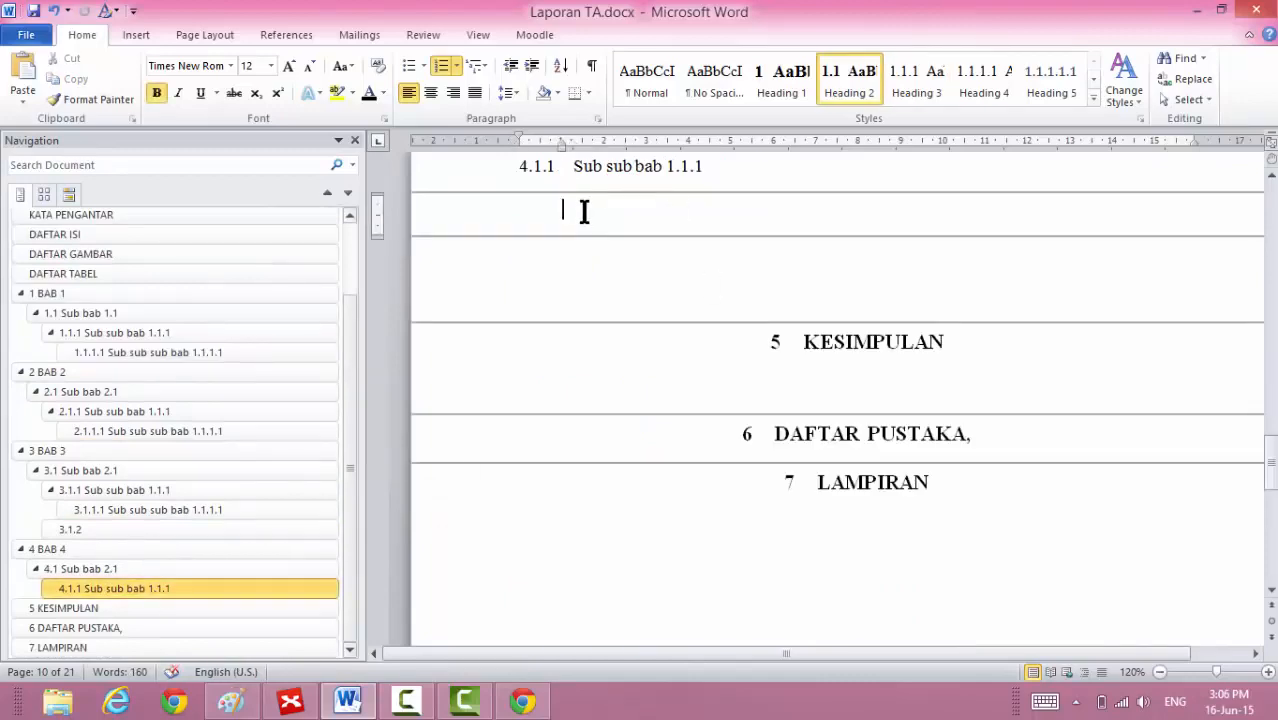
type("Tabel 1.1")
left_click(454, 220)
right_click(454, 218)
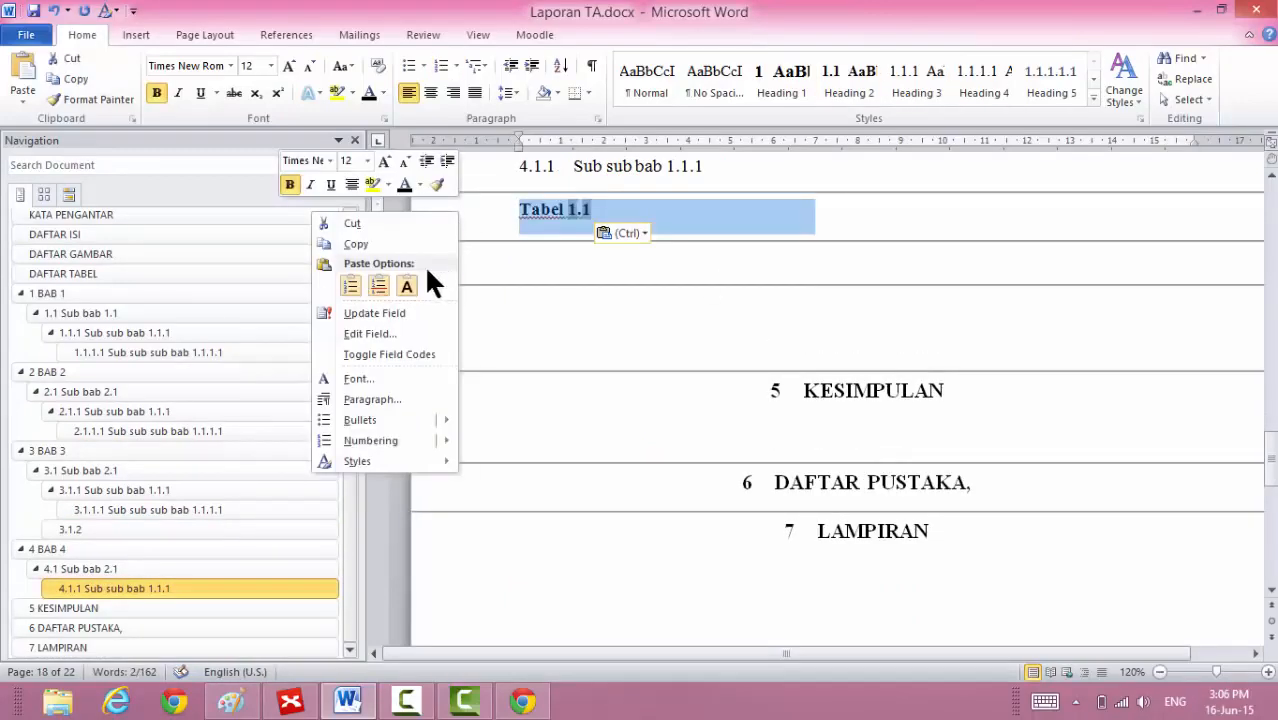
left_click(395, 312)
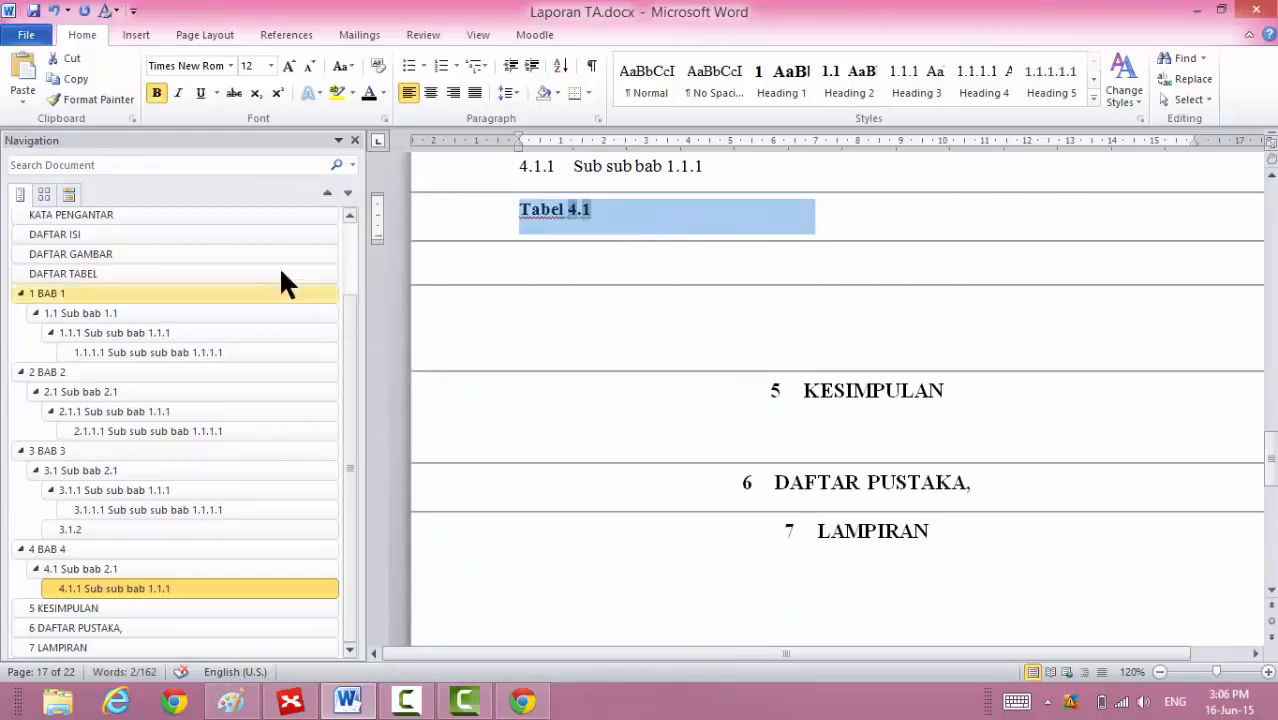
Add an empty line below the DAFTAR ISI heading and insert the Automatic Table 1 table of contents there.
left_click(198, 233)
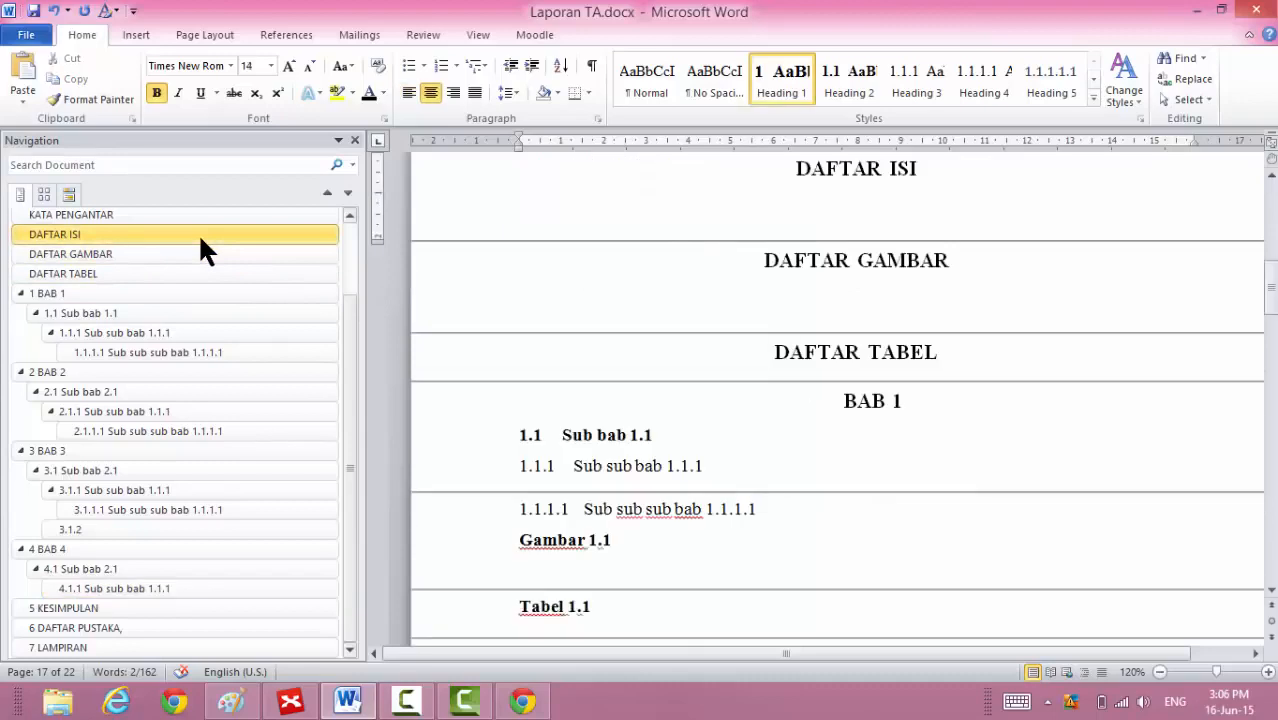
left_click(590, 215)
key("Return")
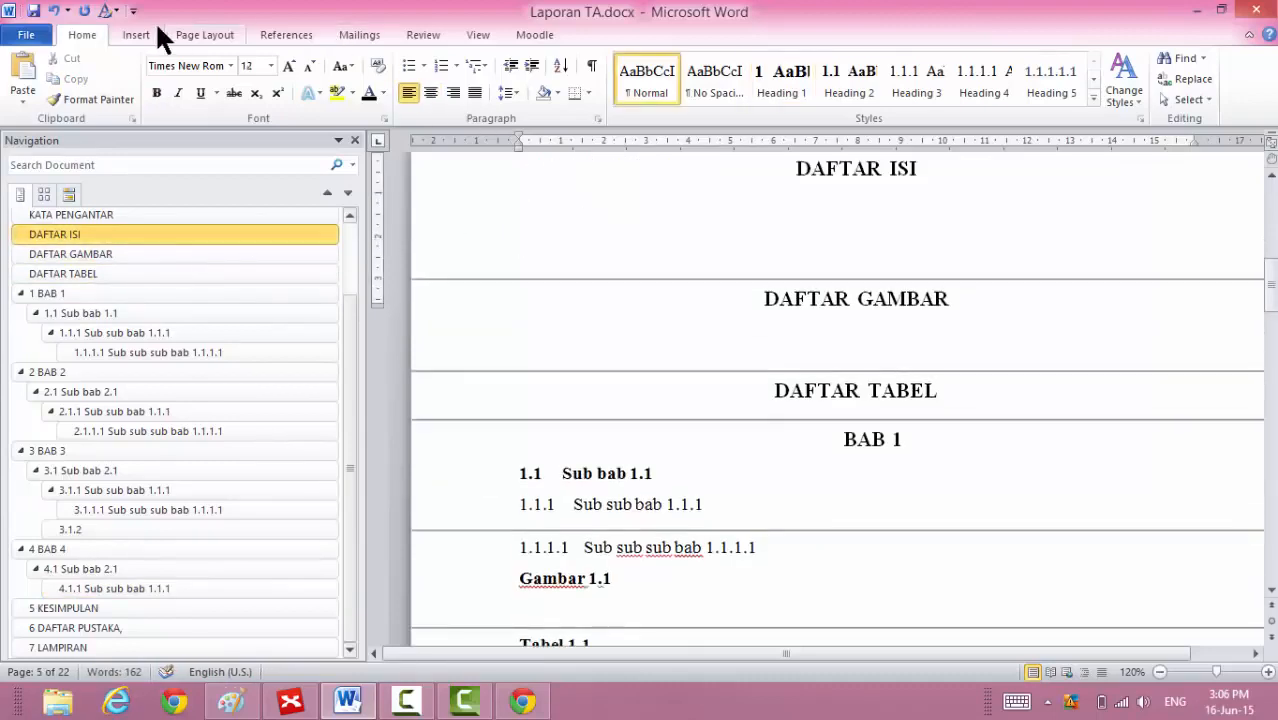
left_click(287, 35)
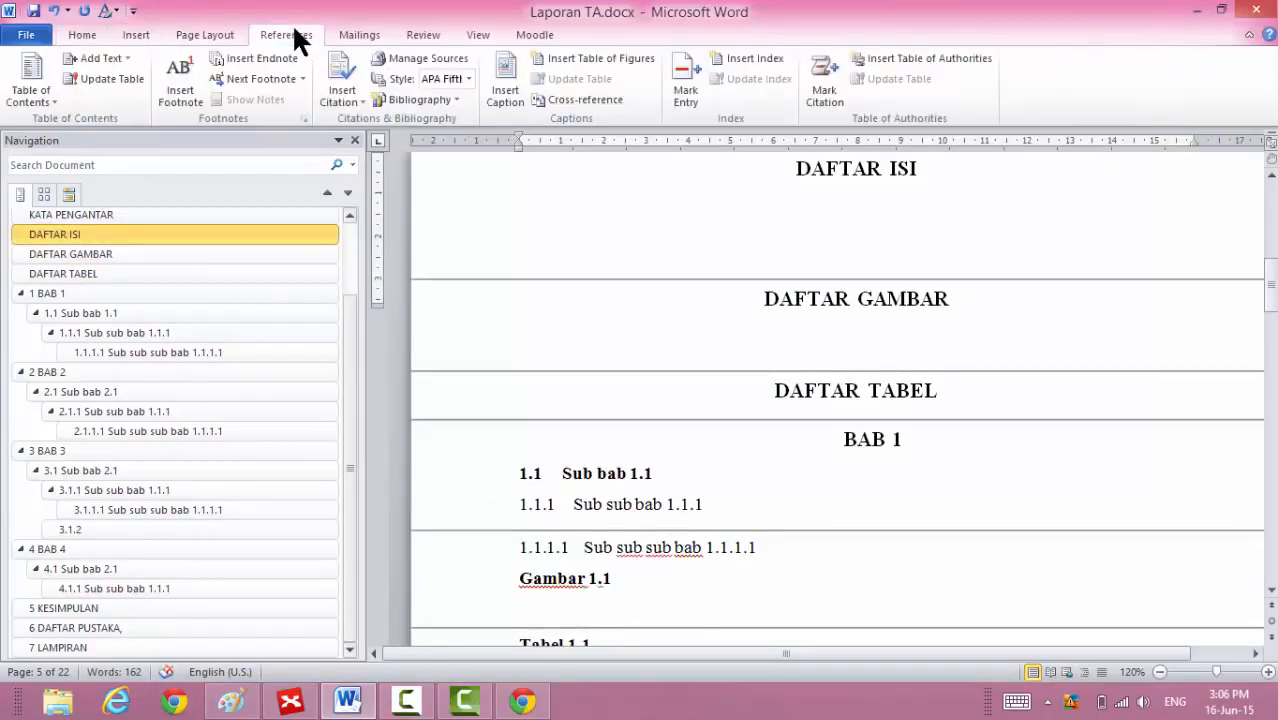
left_click(52, 104)
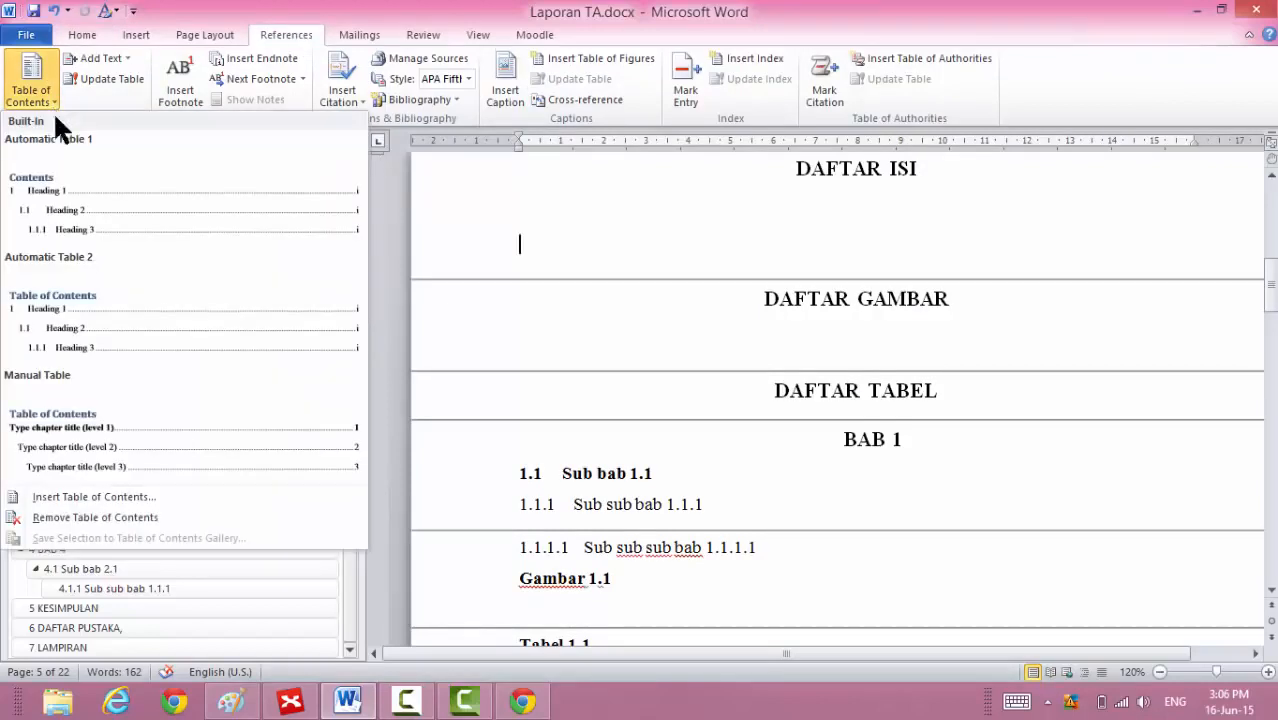
left_click(90, 206)
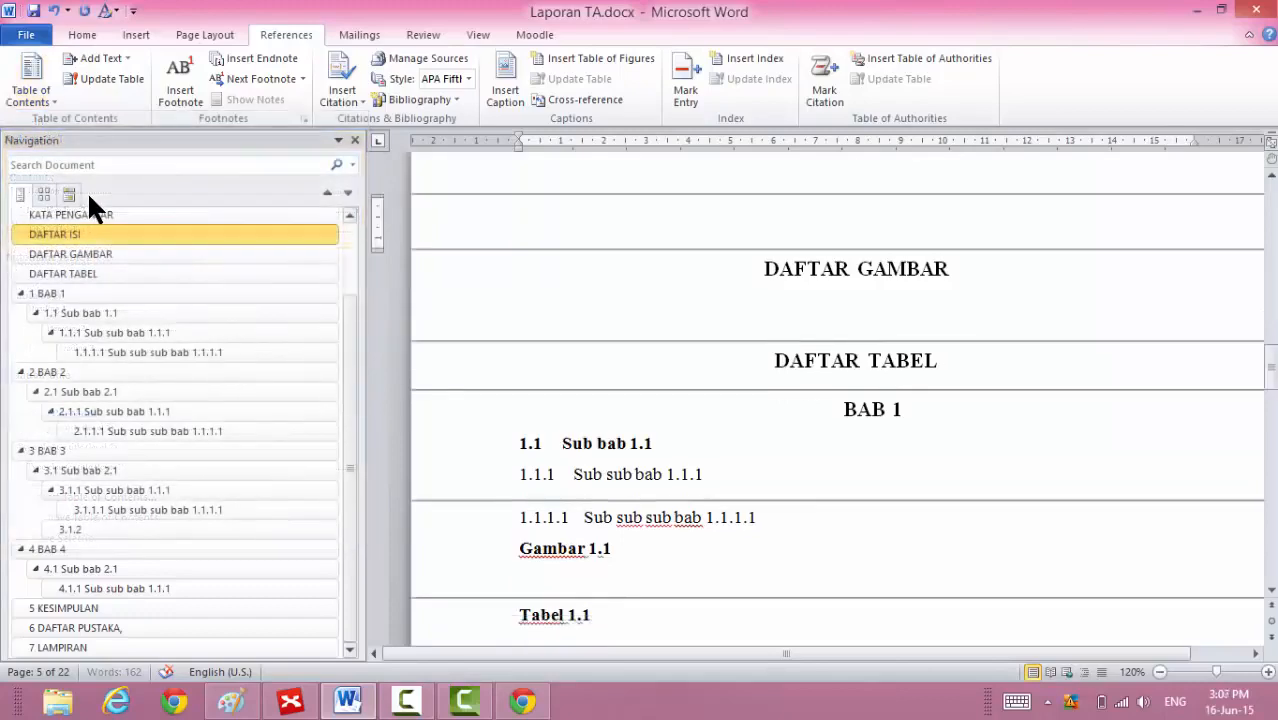
Insert a table of figures for the Gambar caption label below the DAFTAR GAMBAR heading.
left_click_drag(1271, 365, 1272, 334)
left_click(586, 475)
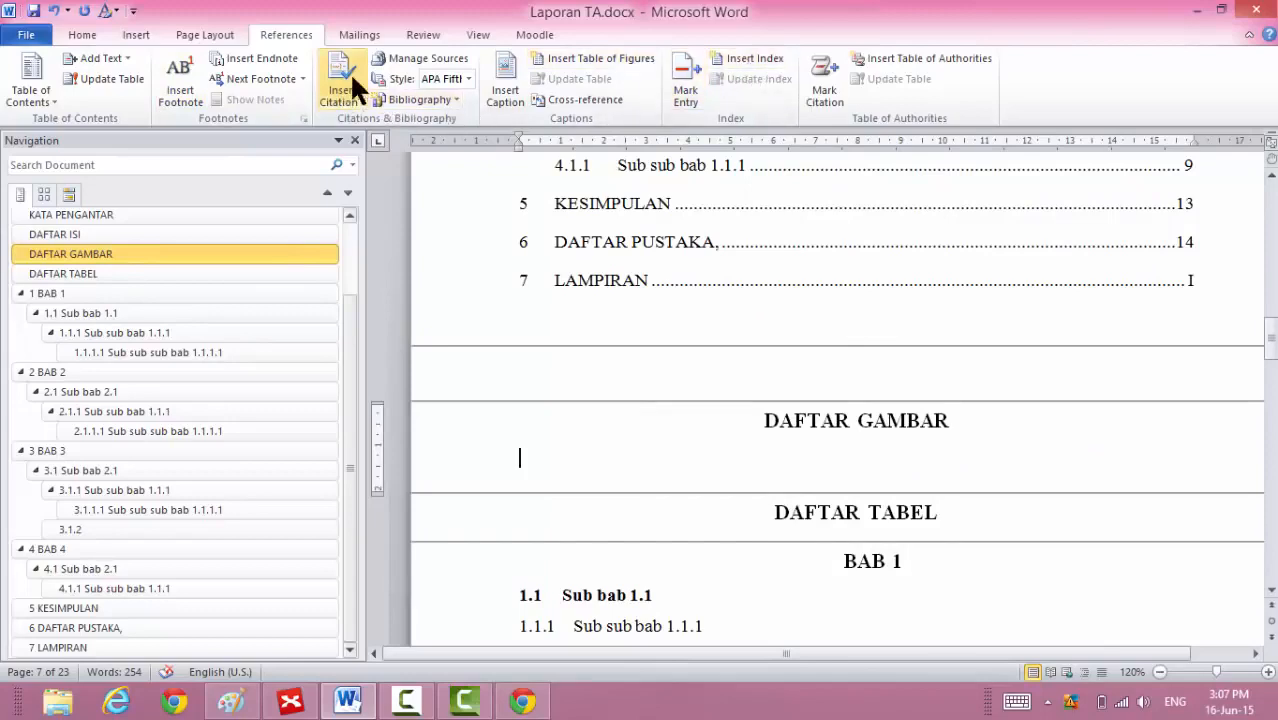
left_click(599, 58)
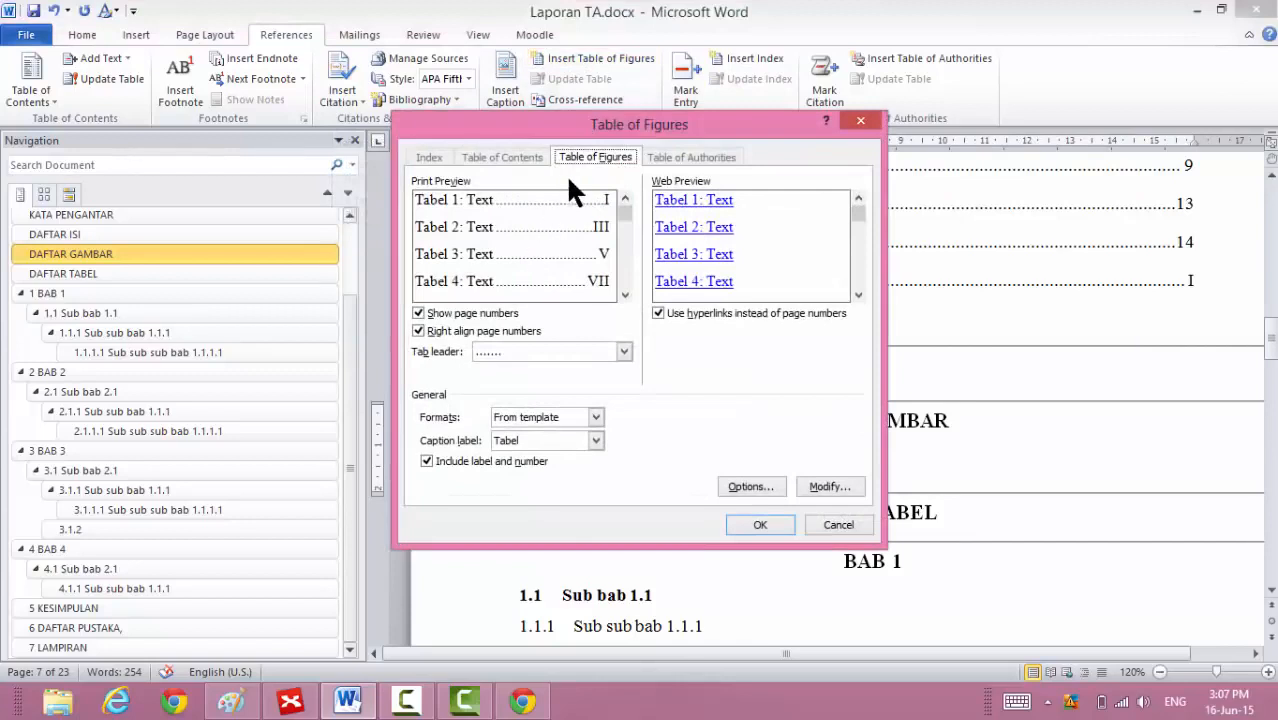
left_click(553, 441)
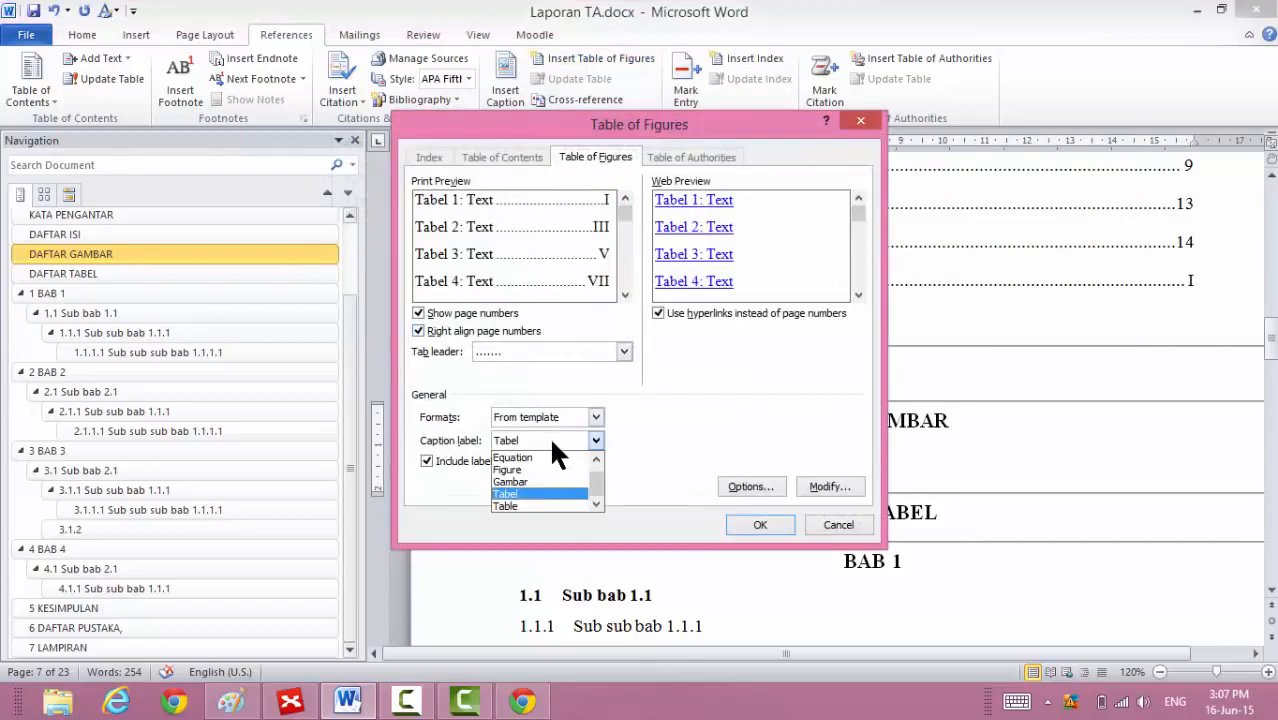
left_click(538, 474)
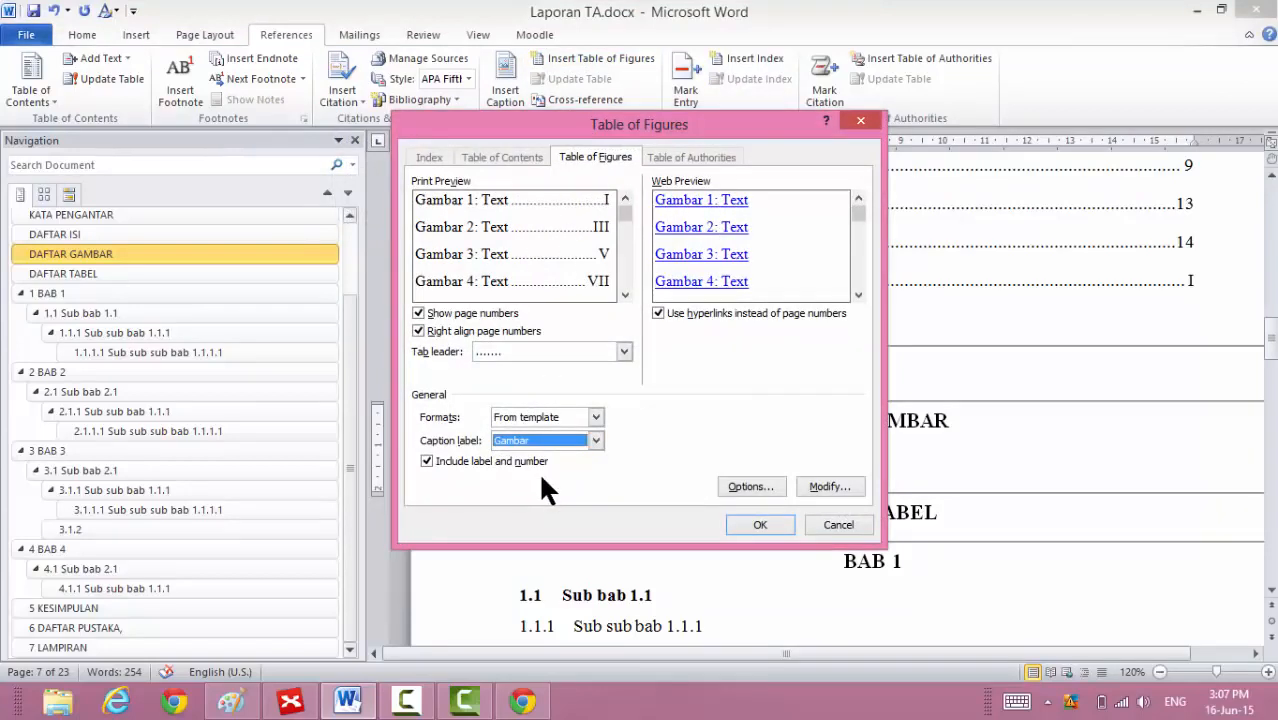
left_click(748, 526)
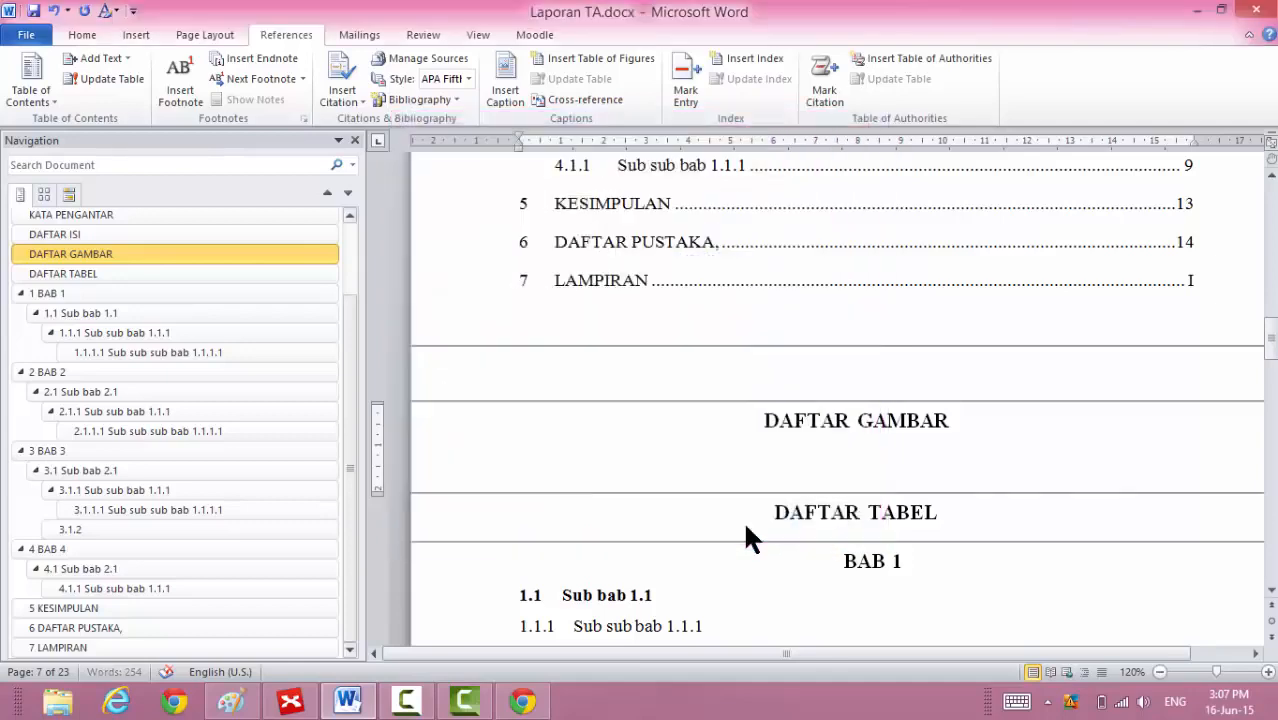
left_click_drag(1272, 342, 1272, 352)
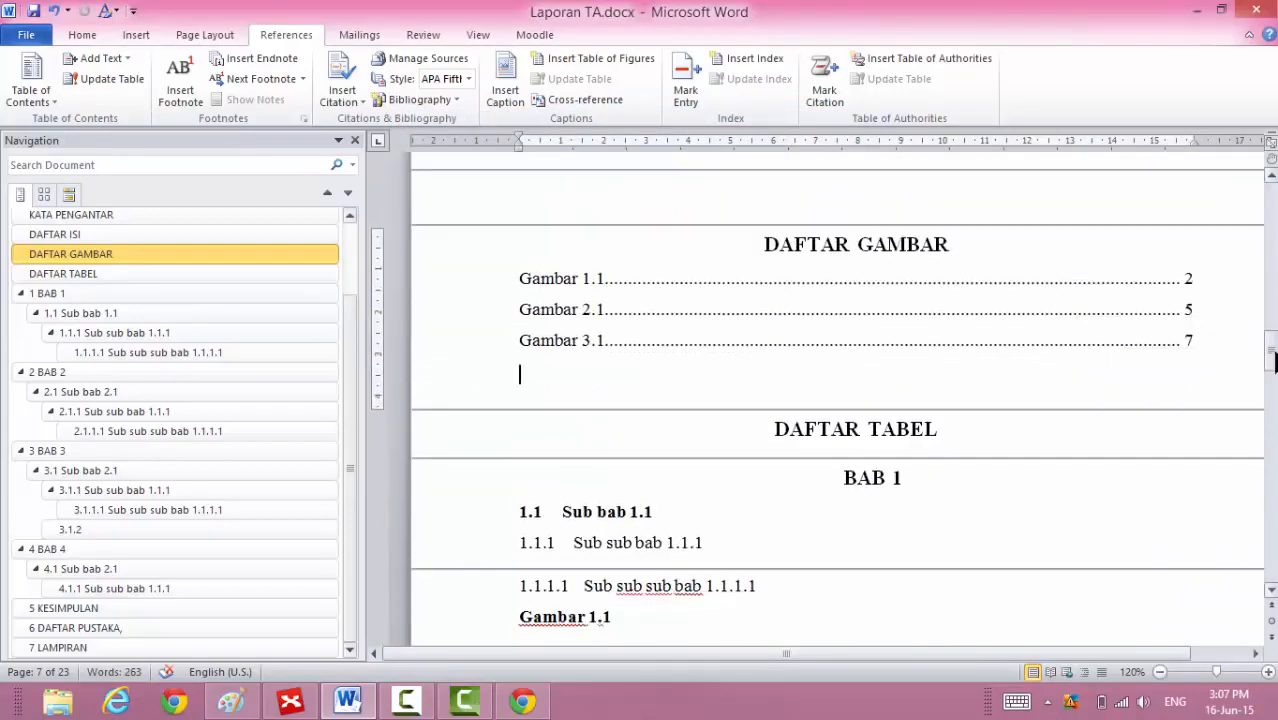
Insert a table of figures for the Tabel caption label on a new line below the DAFTAR TABEL heading.
left_click(800, 440)
left_click(948, 428)
key("Return")
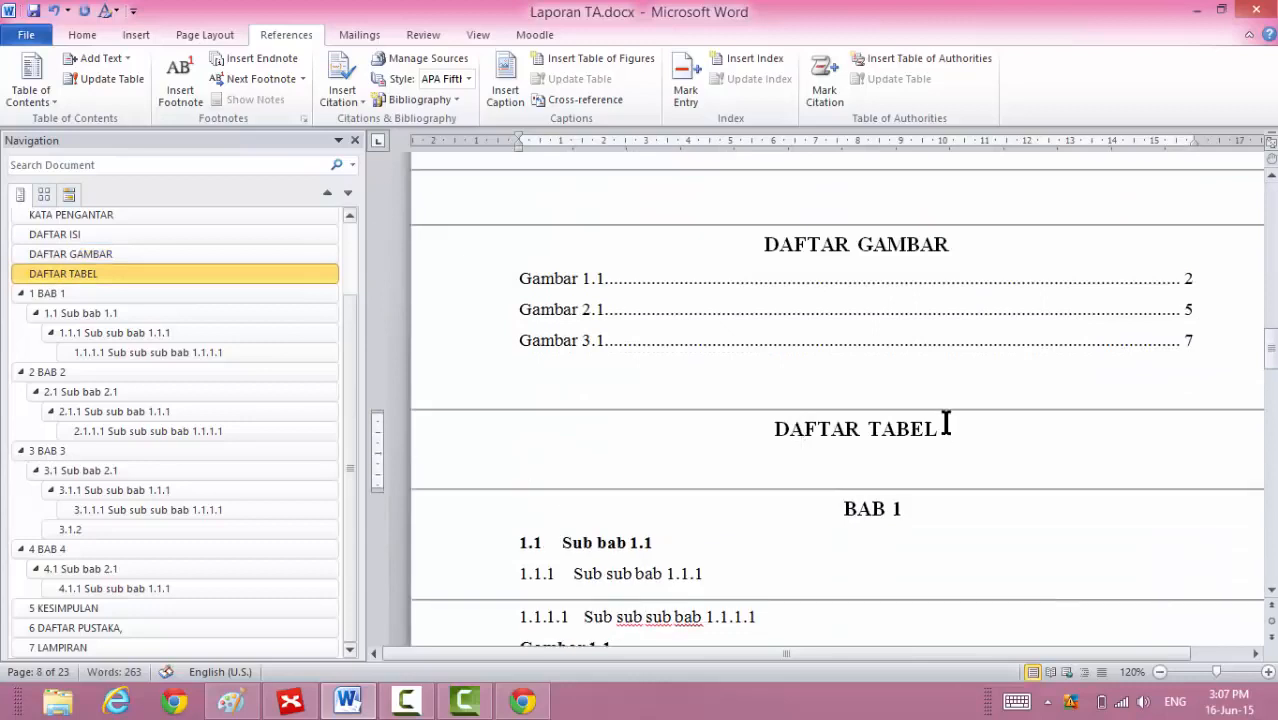
left_click(578, 58)
left_click(517, 440)
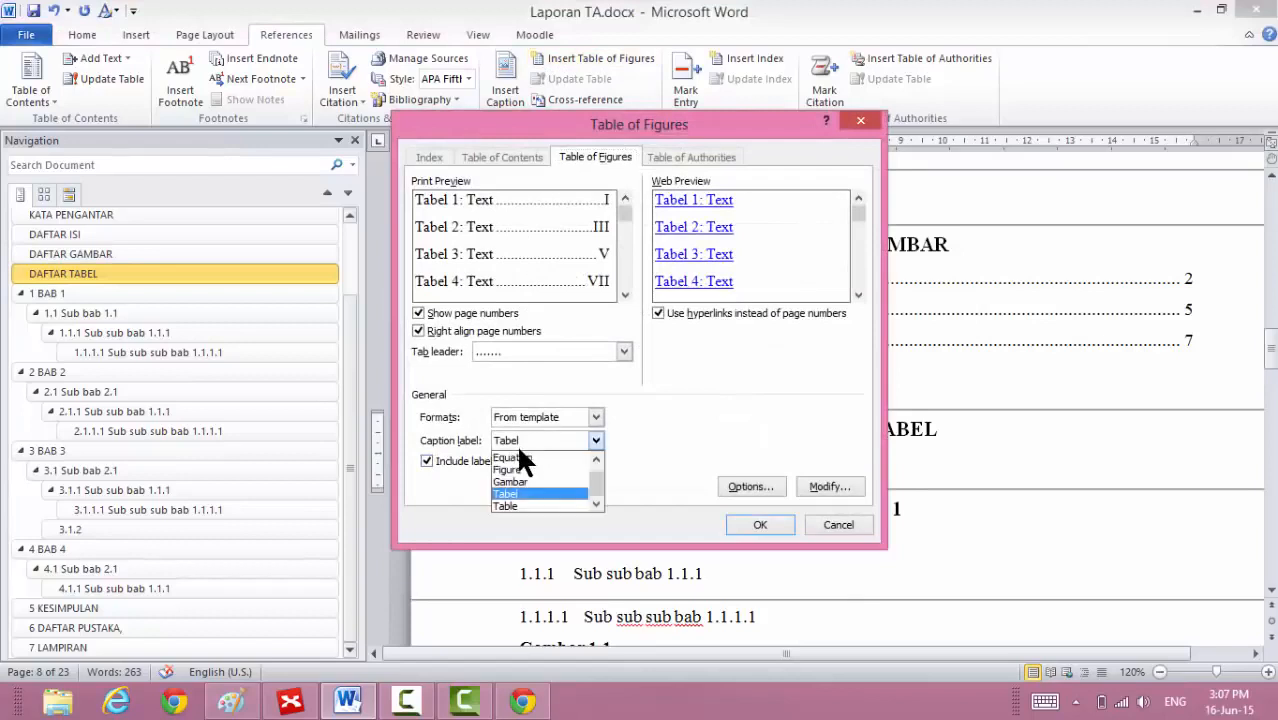
left_click(515, 476)
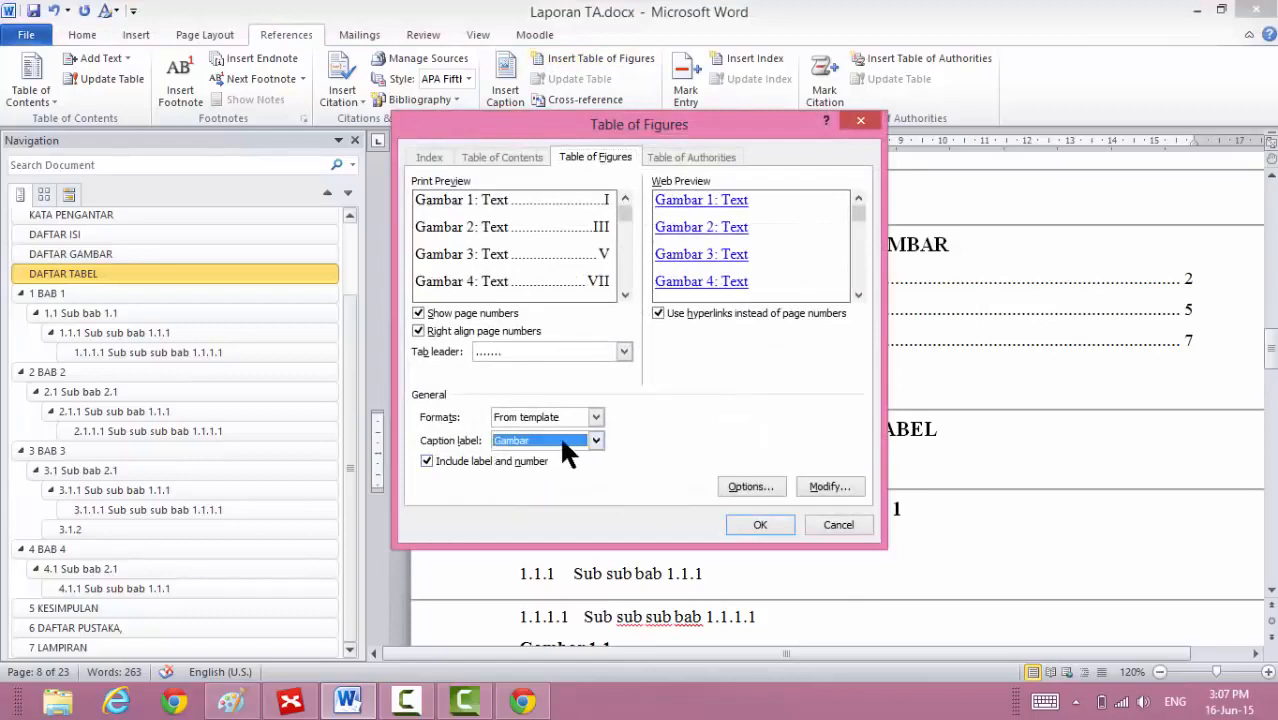
left_click(566, 445)
left_click(531, 487)
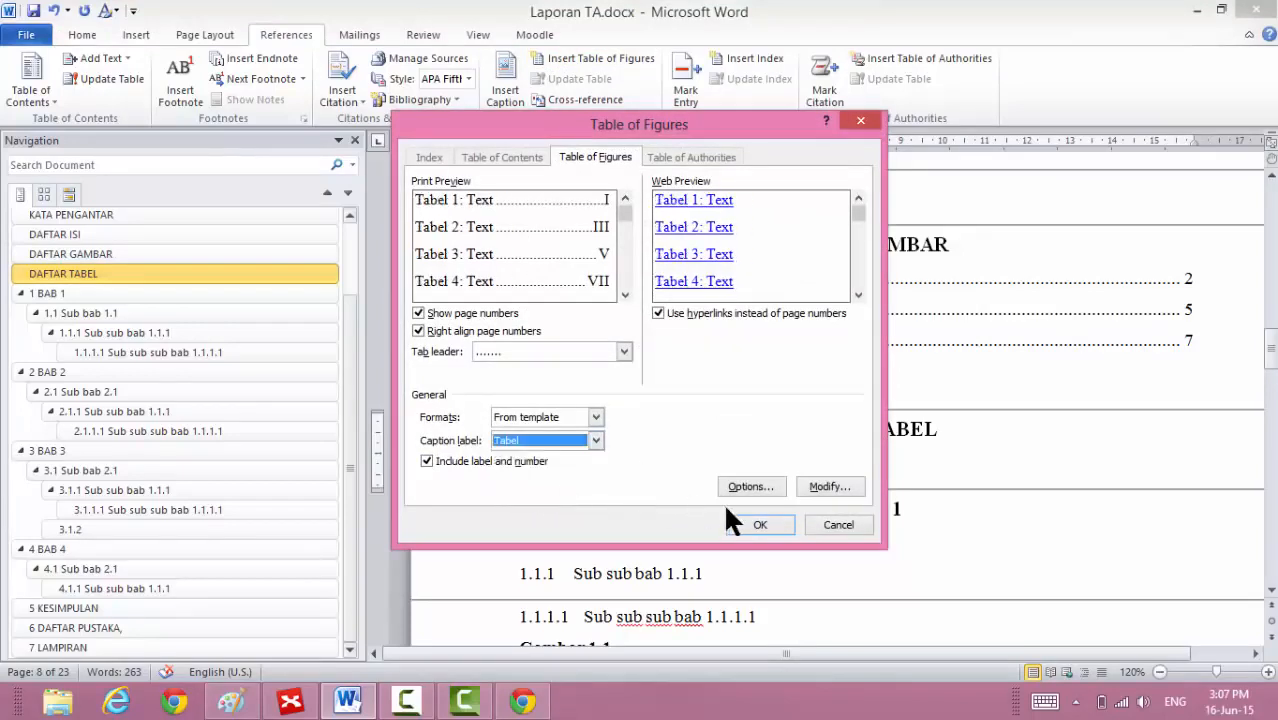
left_click(755, 525)
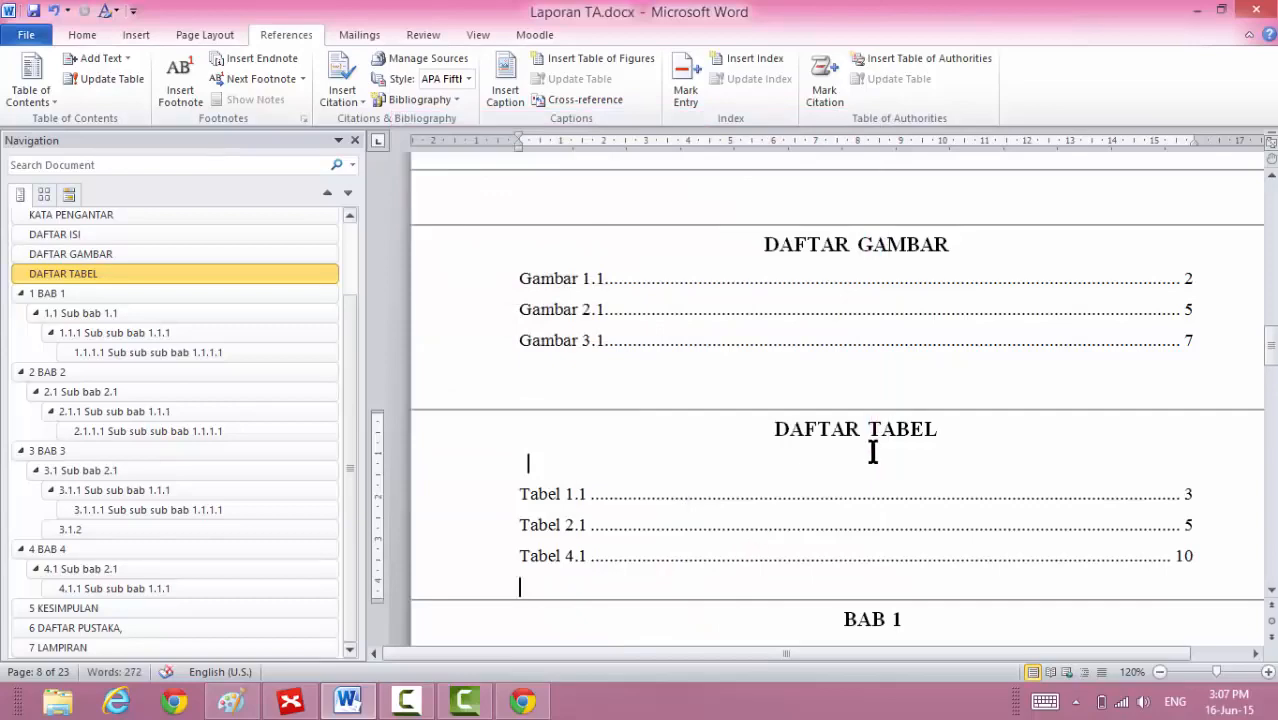
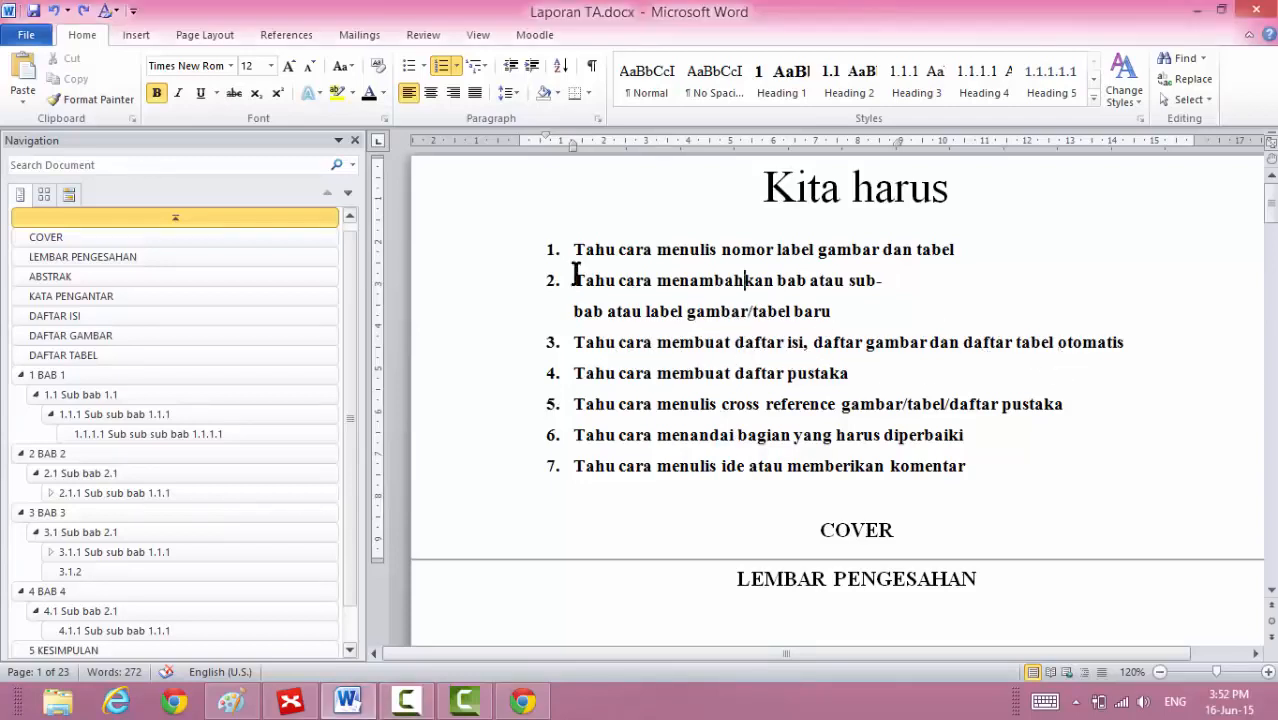
Delete the first three items of the numbered list under the Kita harus title.
left_click_drag(479, 263, 489, 340)
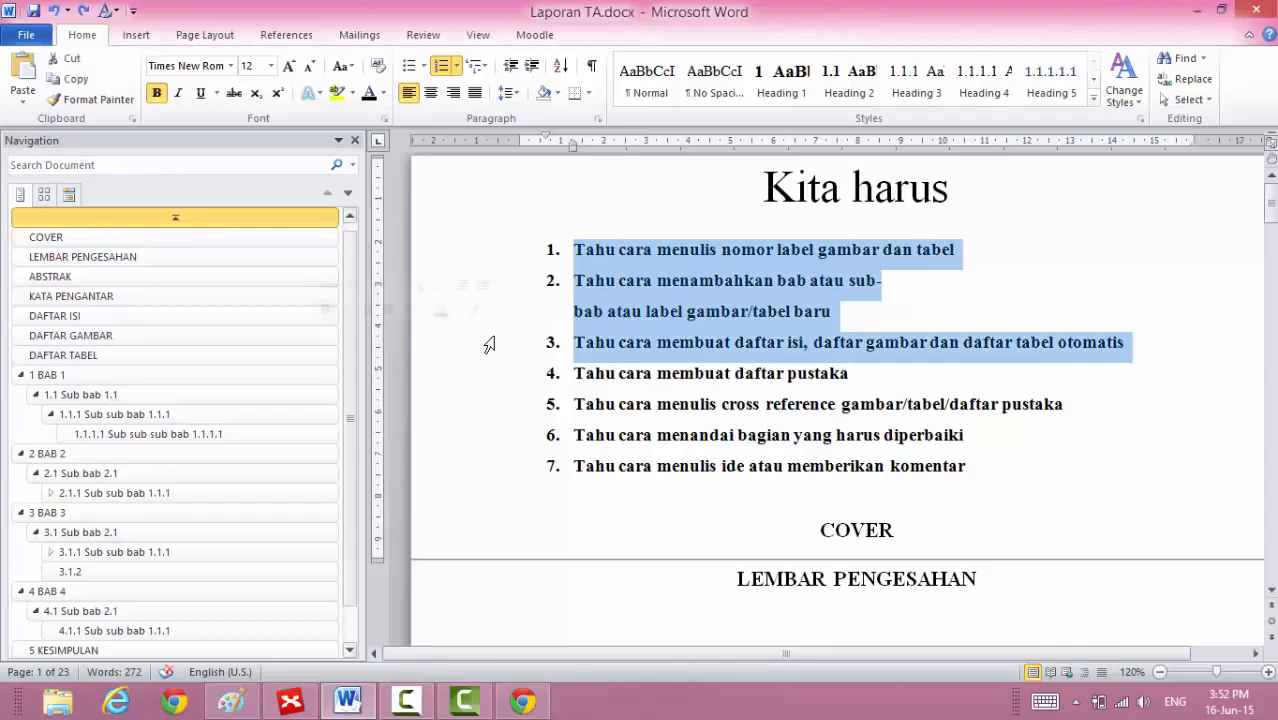
key("Delete")
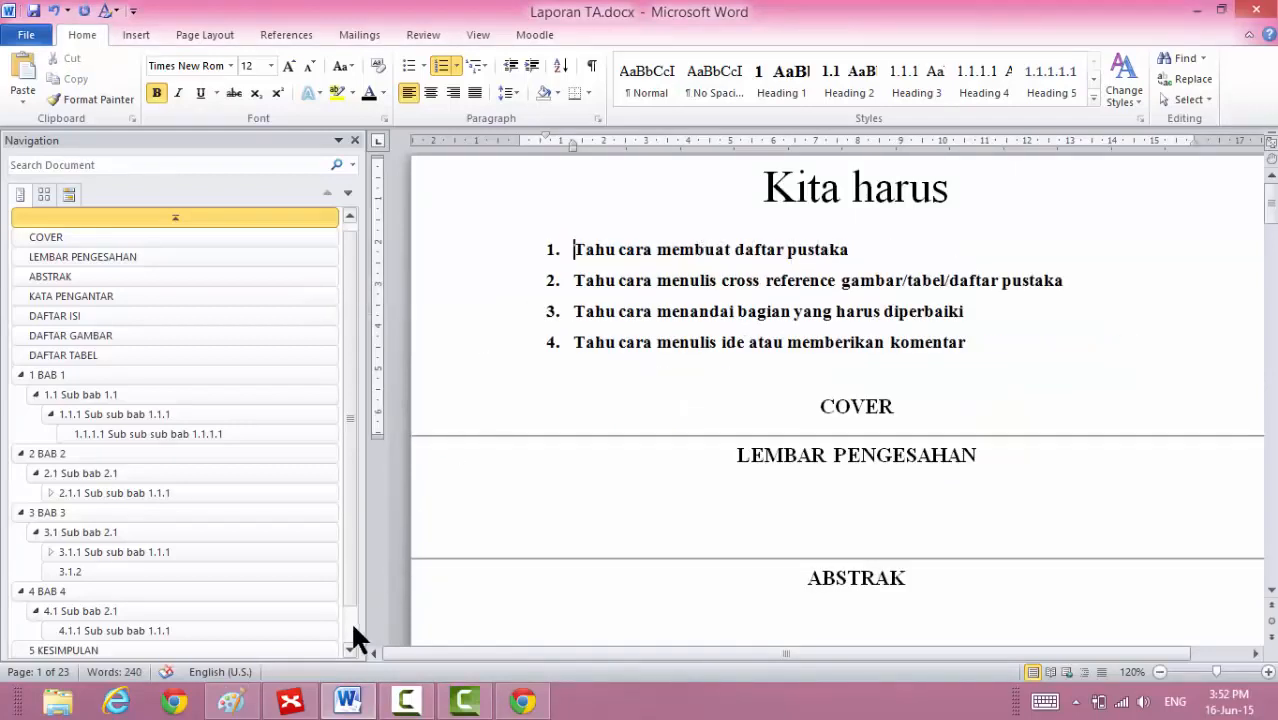
Below the DAFTAR PUSTAKA heading, write the Normal-style entry "Penulis, judul buku, hal, tanggal terbit, penerbit".
scroll(352, 628, "down", 1)
left_click(204, 627)
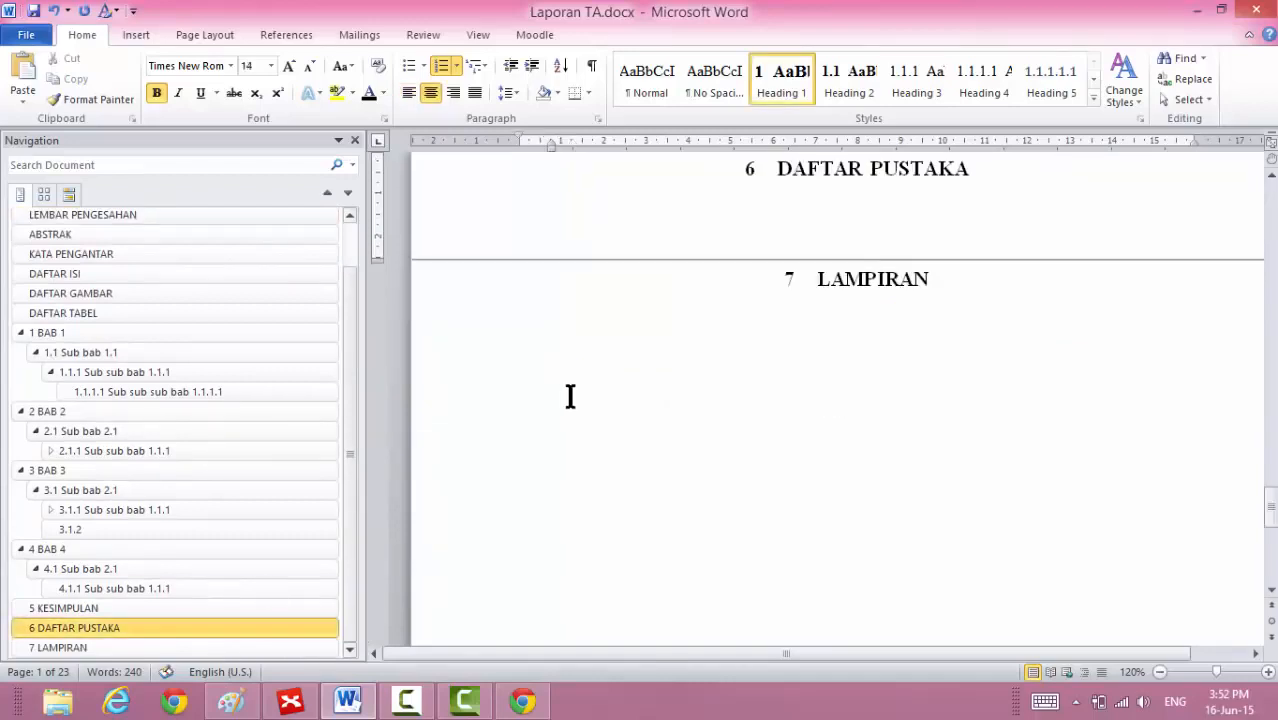
left_click(565, 239)
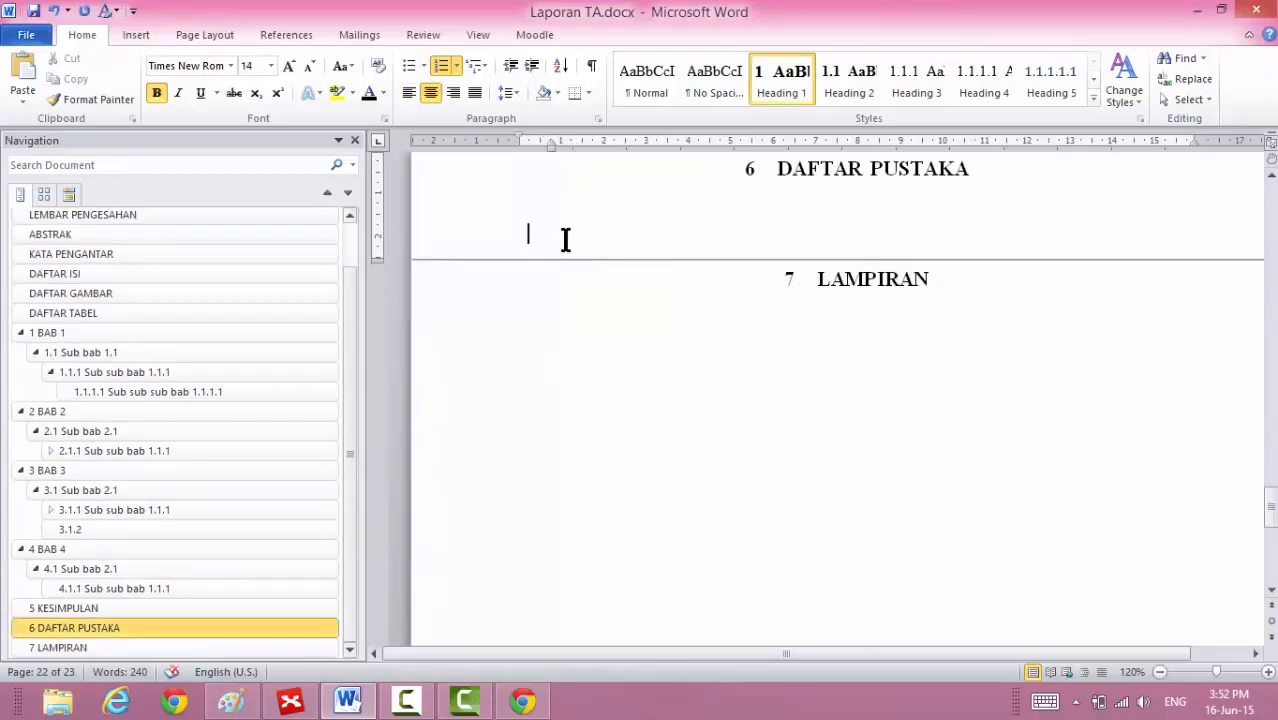
type("p")
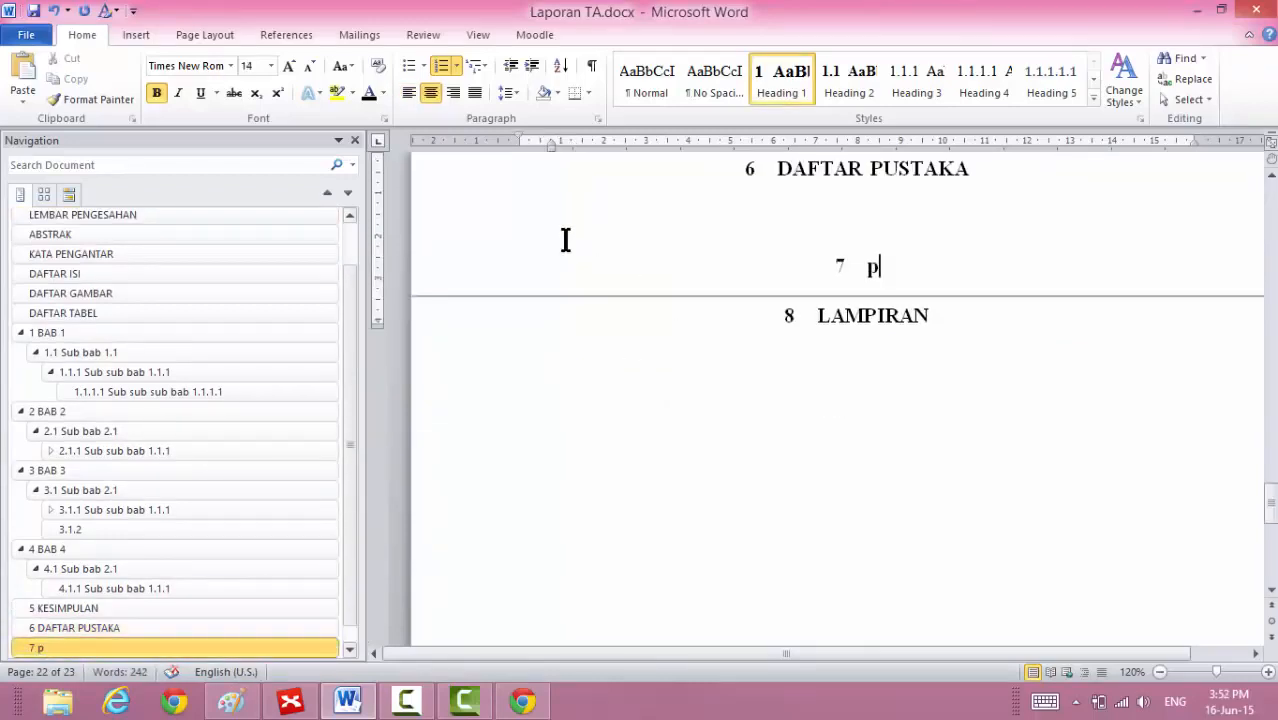
key("BackSpace")
key("BackSpace")
key("ctrl+shift+n")
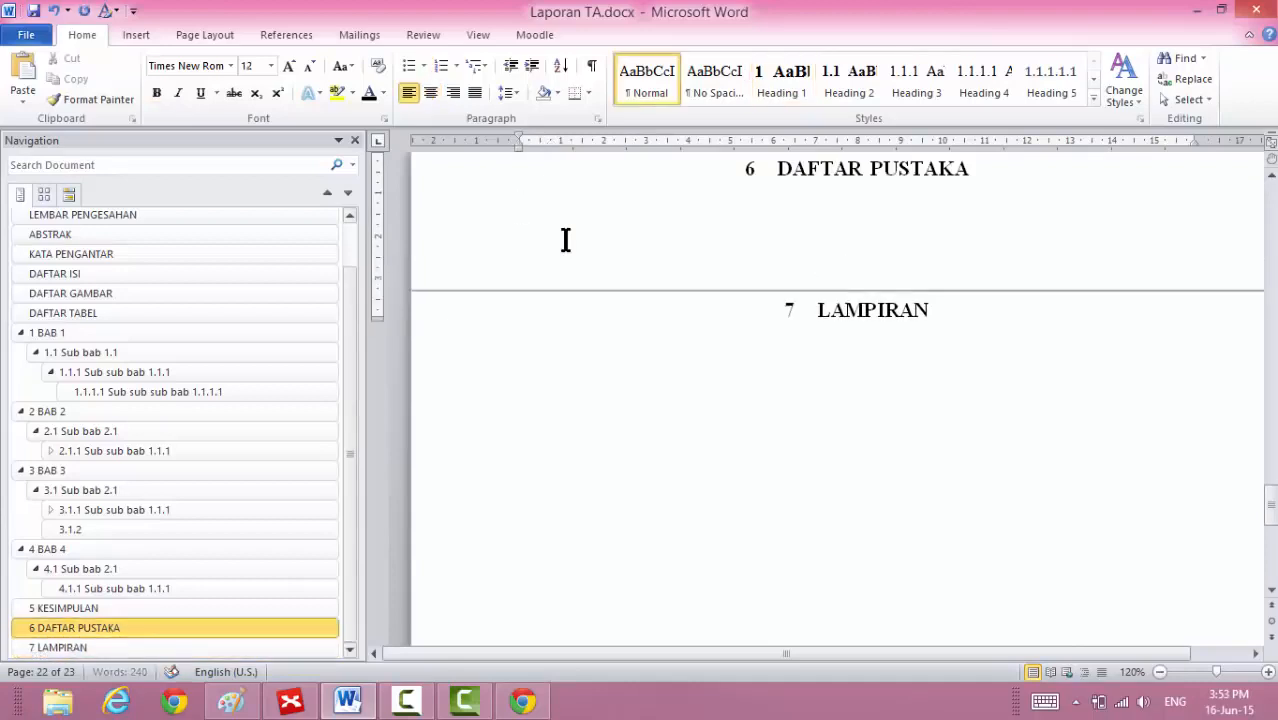
type("penulis, judu")
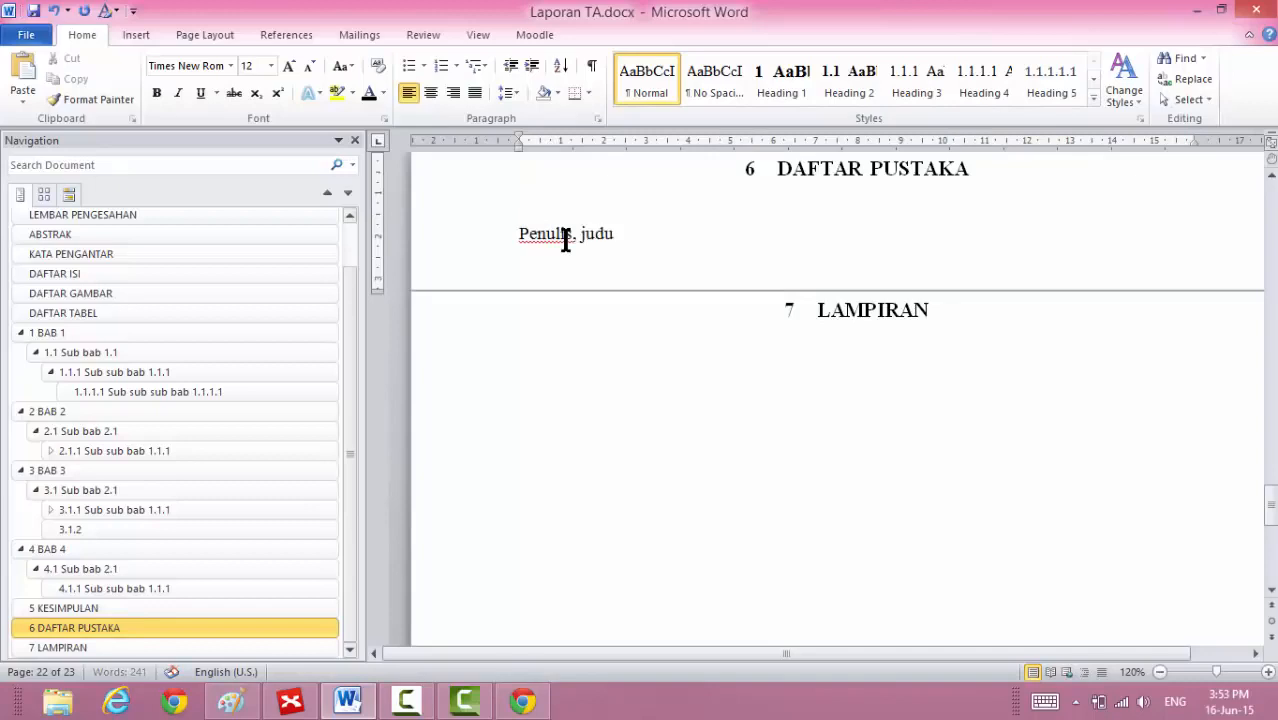
type("l buku, hal, tanggal terbit, penerbit")
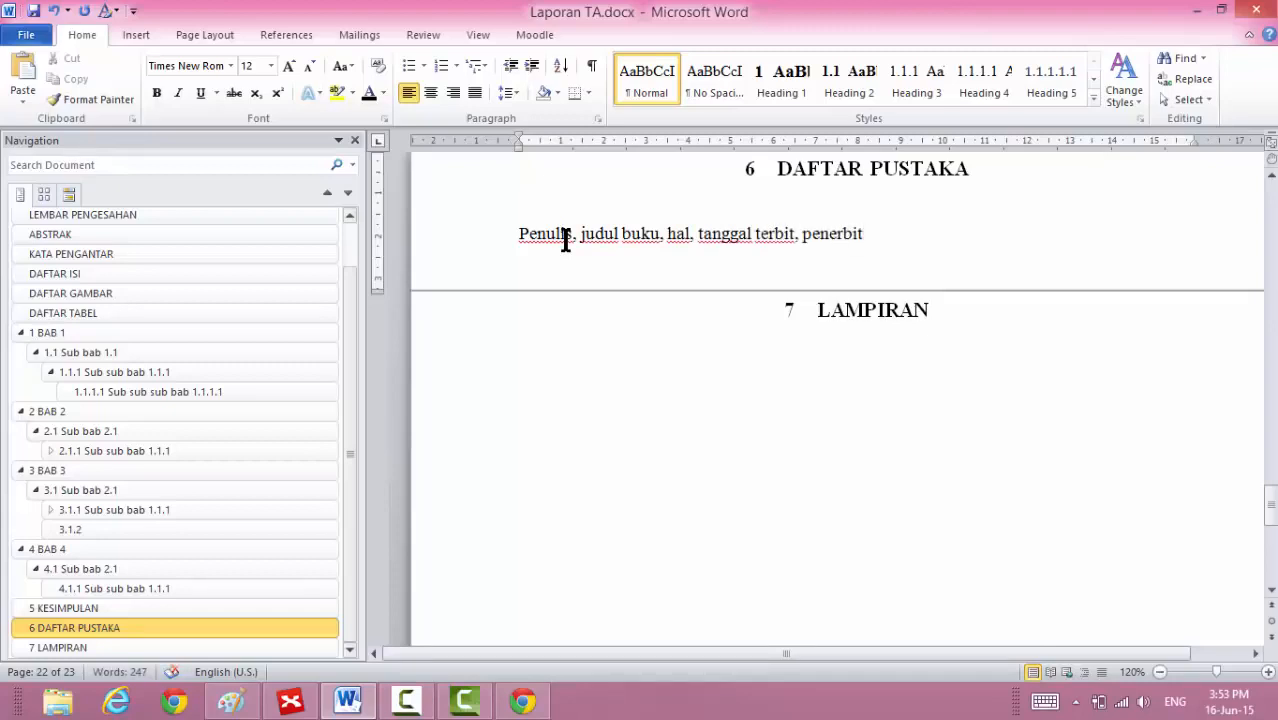
Copy the bibliography entry and paste it four times on the lines below it.
left_click(443, 243)
key("ctrl+c")
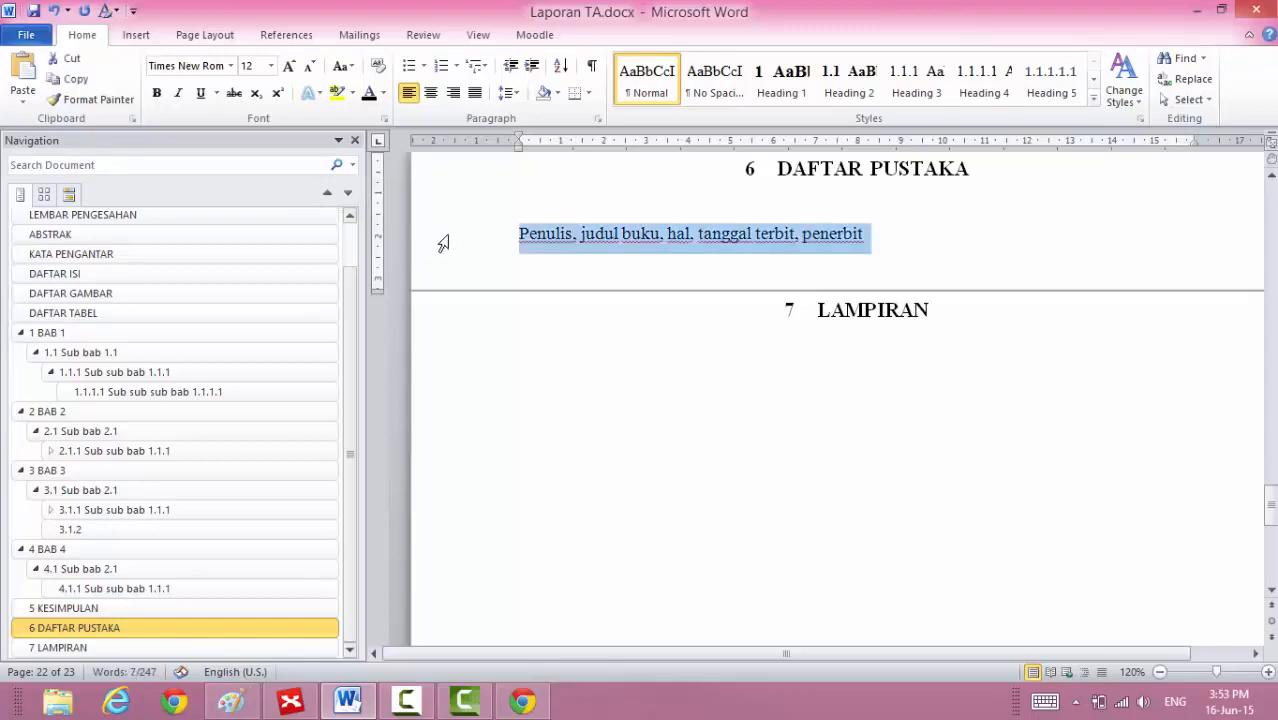
left_click(886, 234)
key("Return")
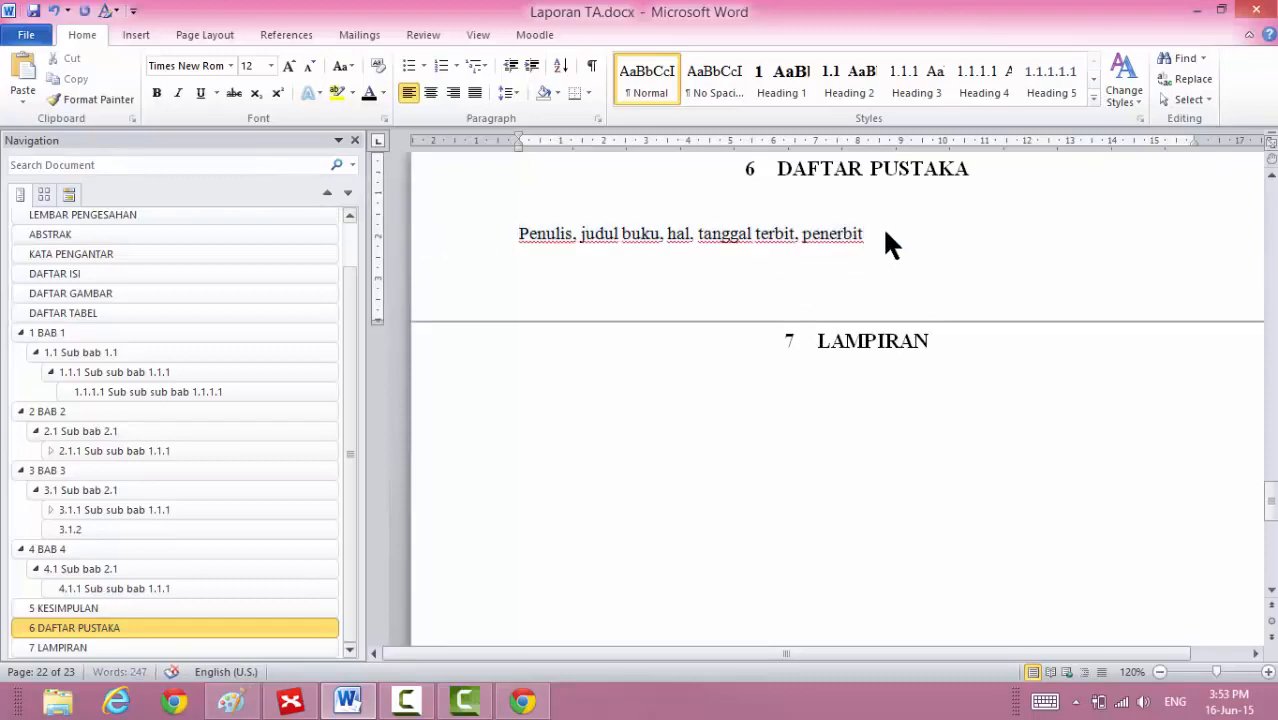
key("ctrl+v")
key("ctrl+v")
key("ctrl+v")
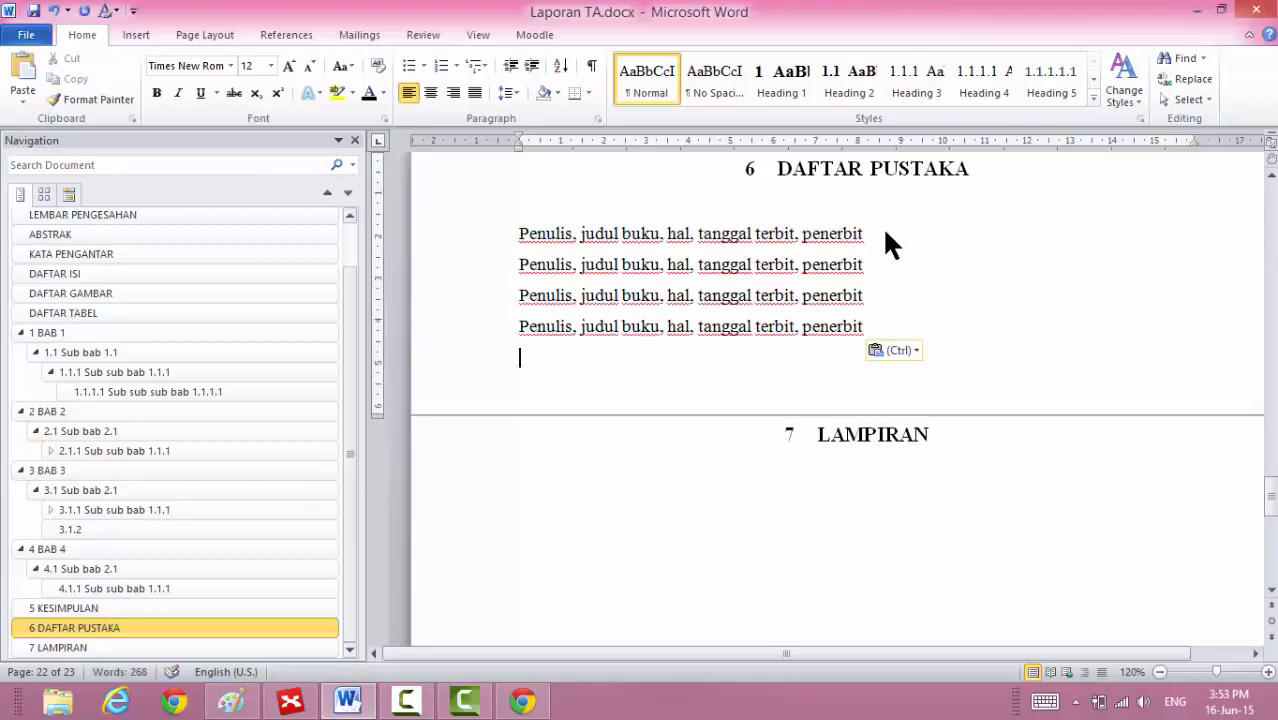
key("ctrl+v")
Number the five bibliography entries with the bracketed [1], [2], [3] number format.
left_click_drag(448, 251, 459, 345)
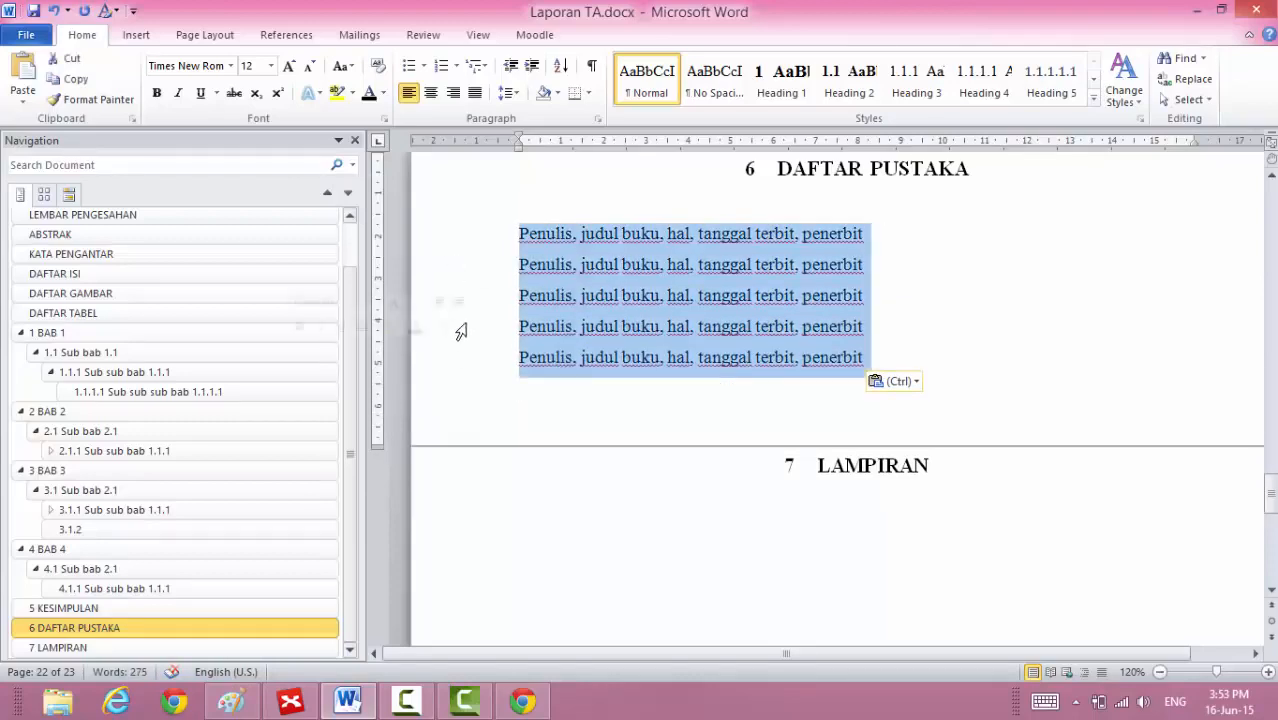
left_click(454, 63)
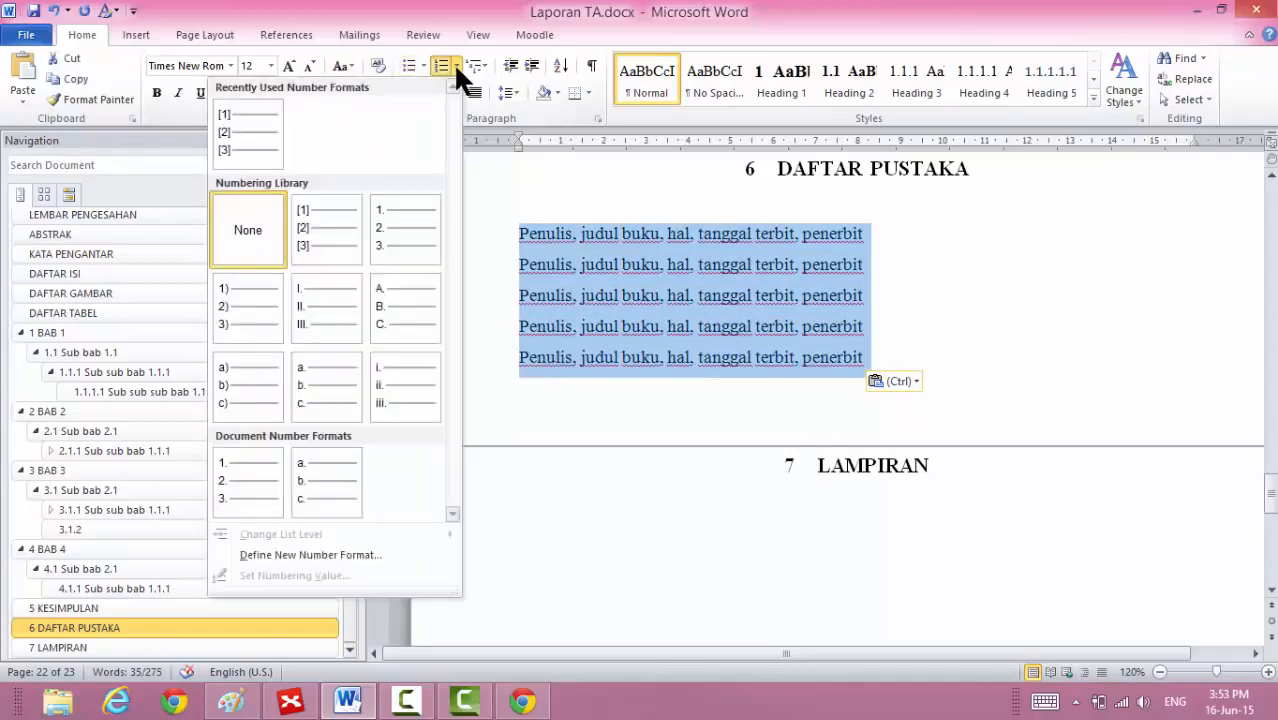
left_click(249, 136)
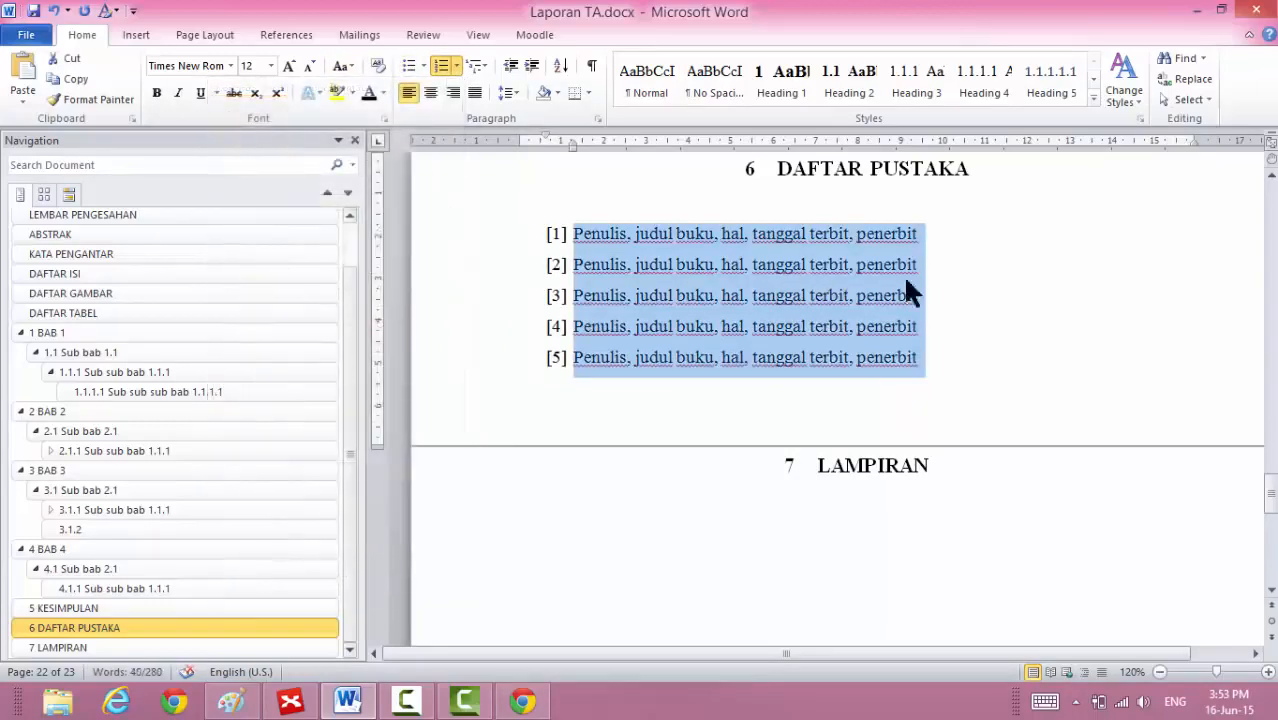
left_click(986, 290)
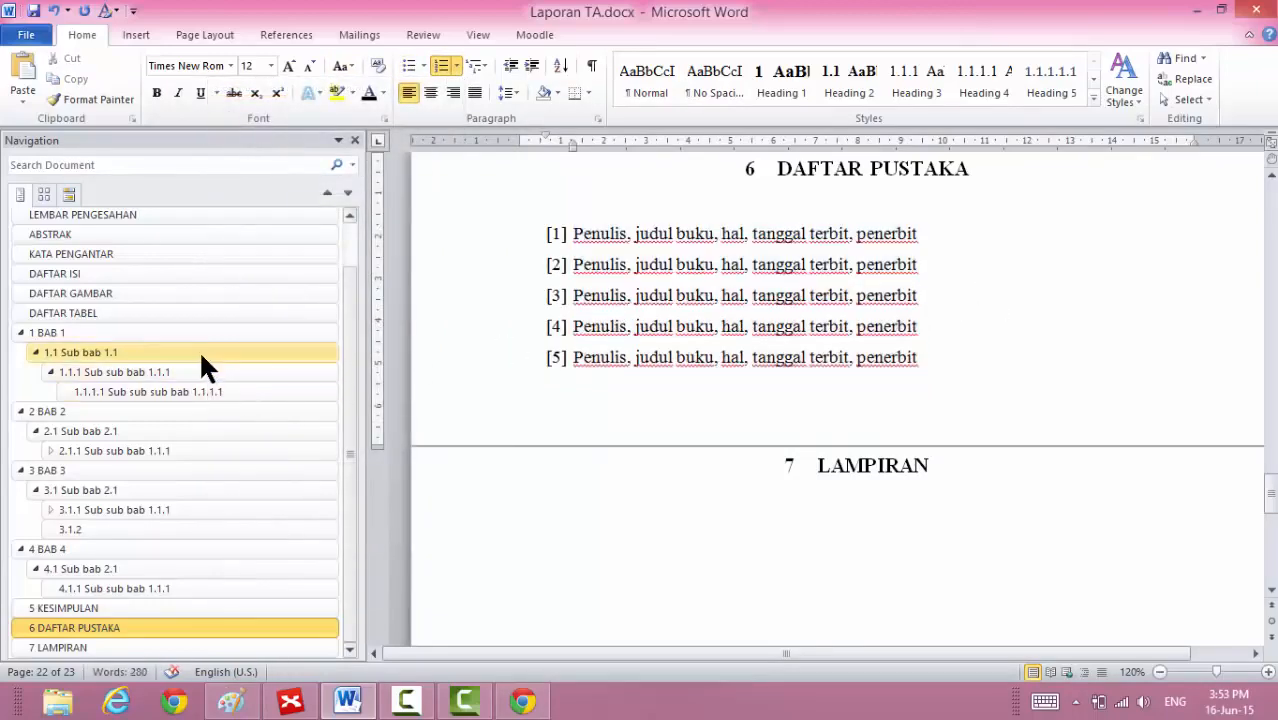
Add the line "Paper yang ditulis oleh penulis" below the 1.1.1.1 subheading in BAB 1.
left_click(200, 354)
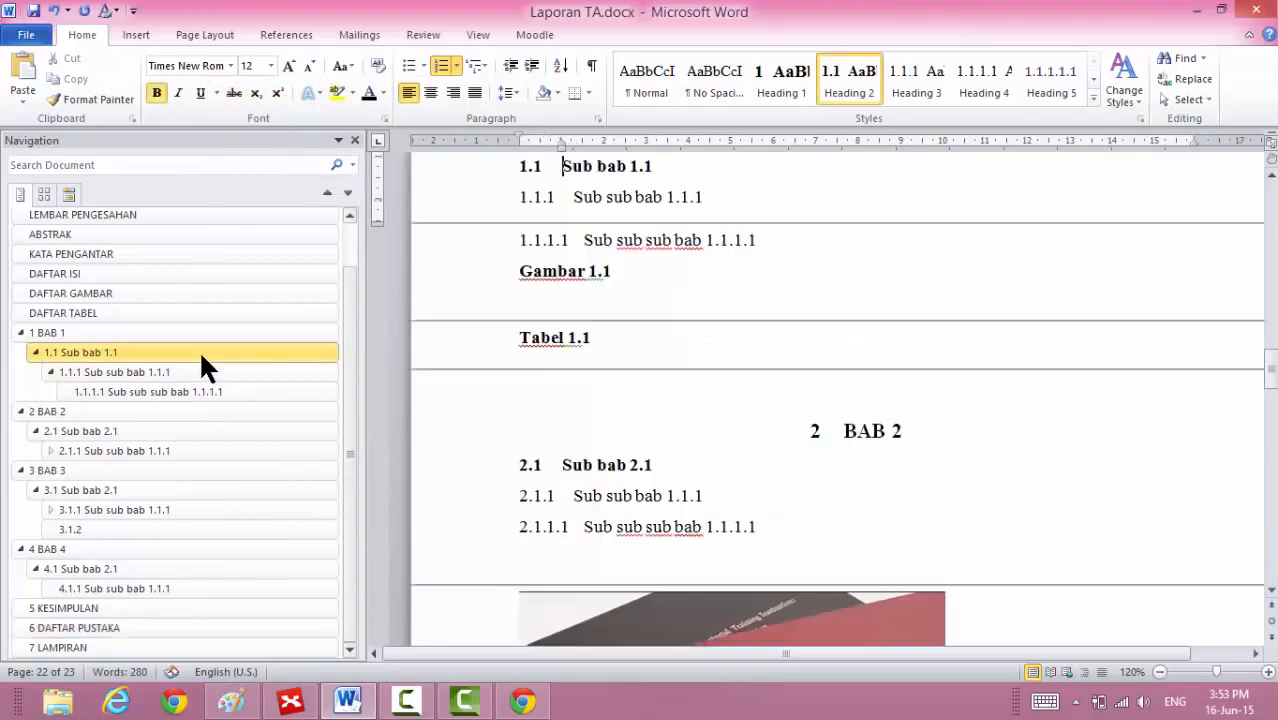
left_click(780, 233)
key("Return")
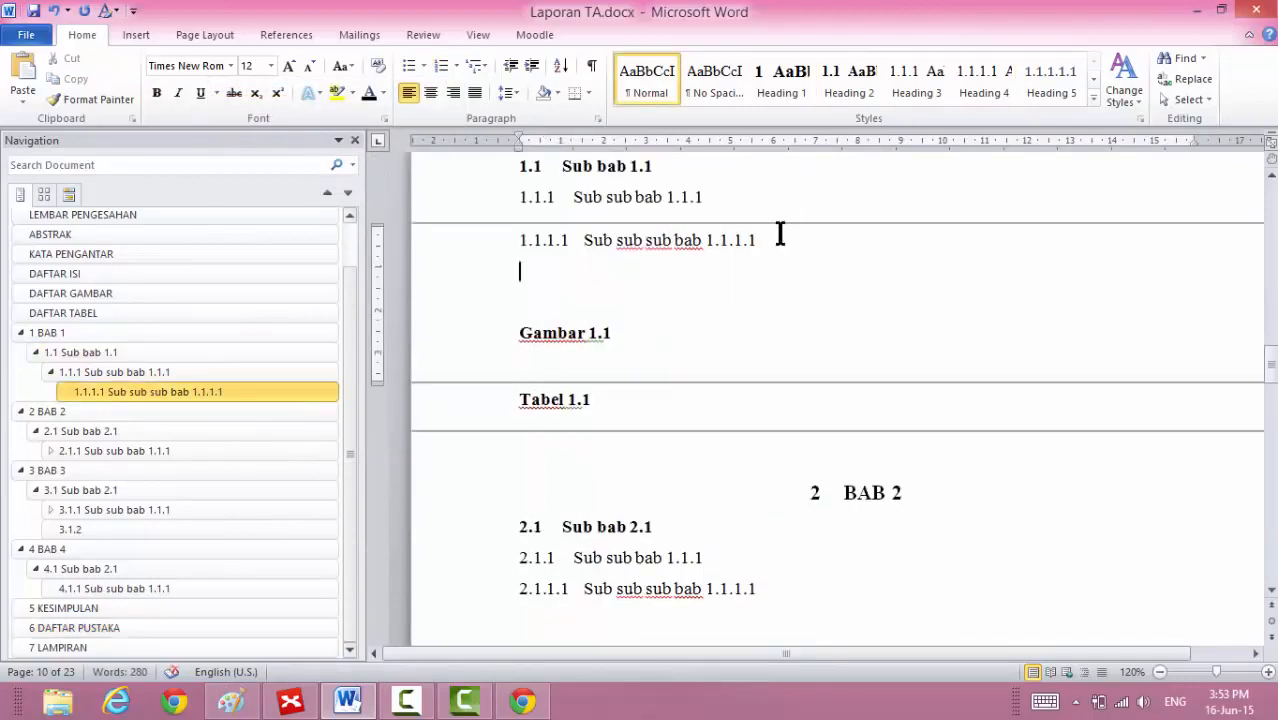
type("pape")
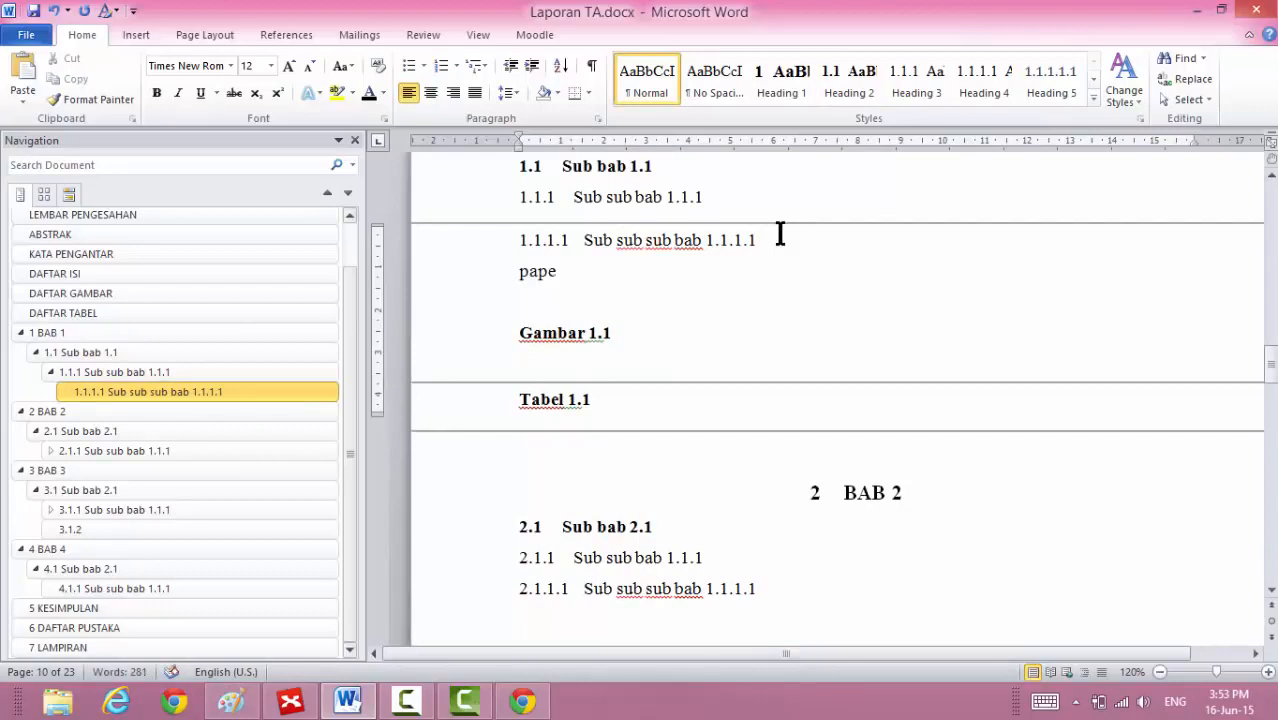
type("r yang tuli")
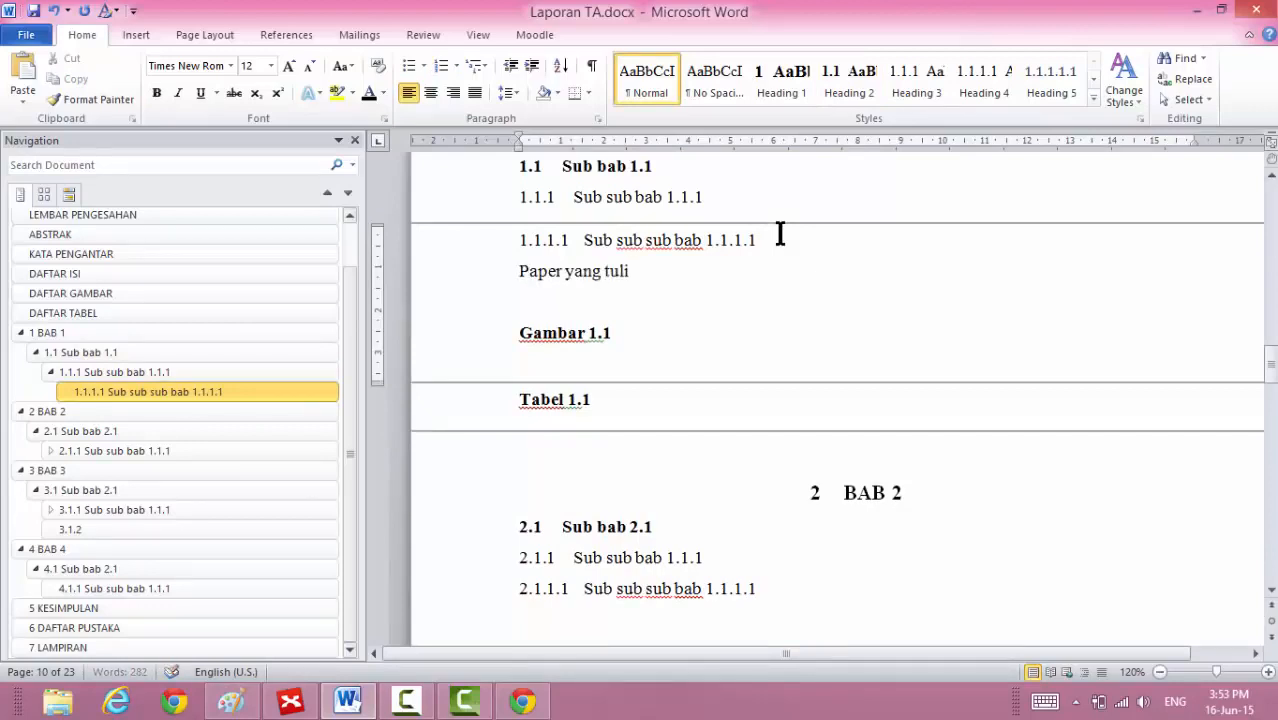
key("BackSpace")
key("BackSpace")
key("BackSpace")
key("BackSpace")
type("ditulis oleh penulis")
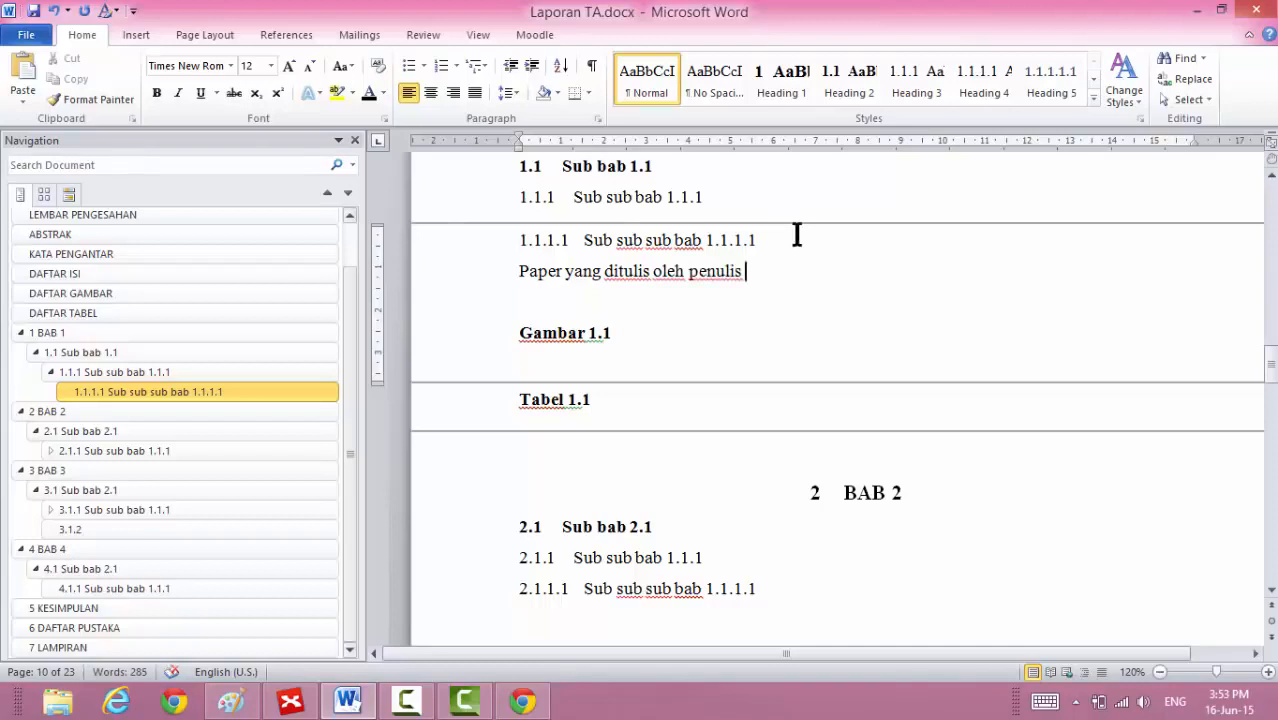
Insert a paragraph-number cross-reference to bibliography entry [1] after "penulis" and follow its link to the entry.
left_click(307, 30)
left_click(567, 100)
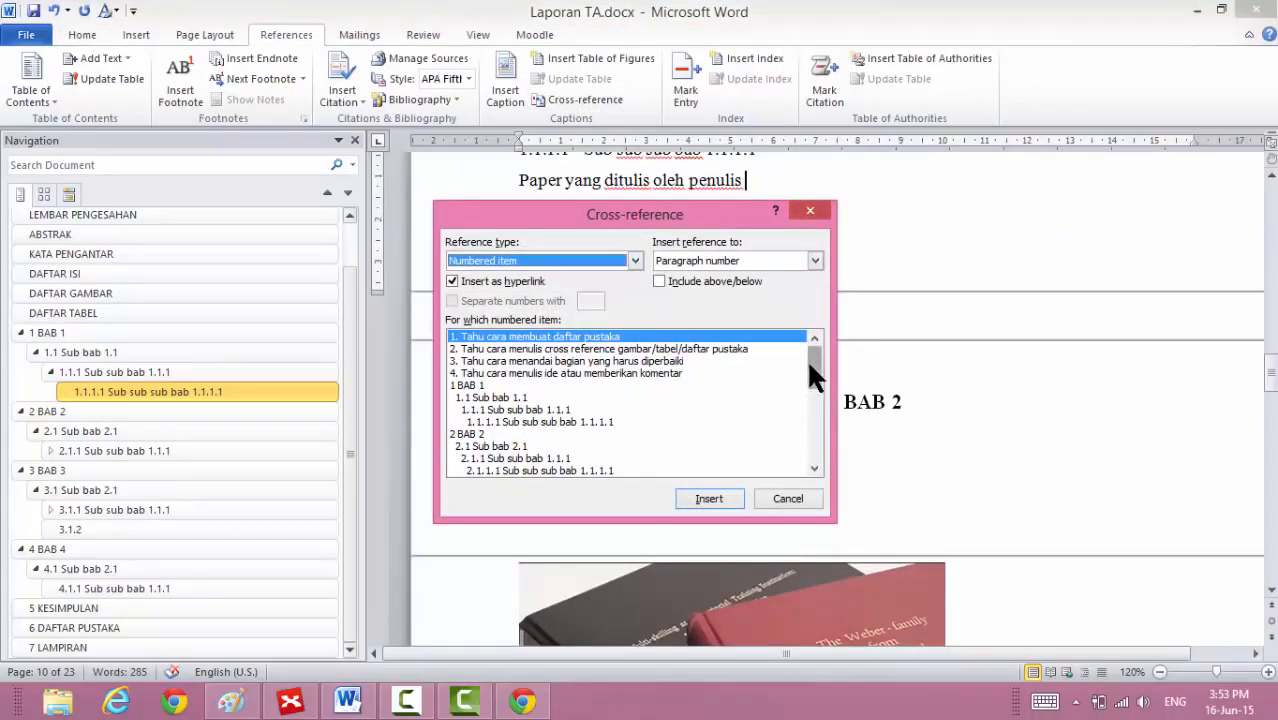
left_click_drag(810, 373, 810, 457)
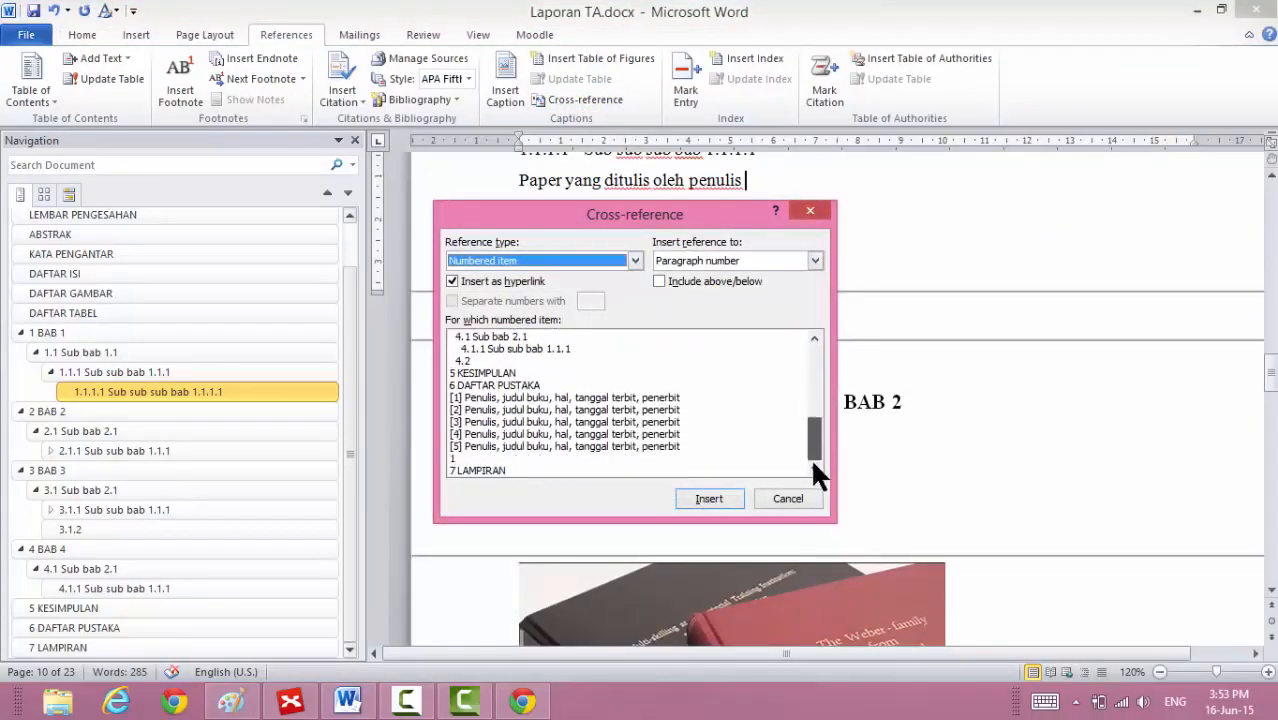
left_click(547, 398)
left_click(777, 253)
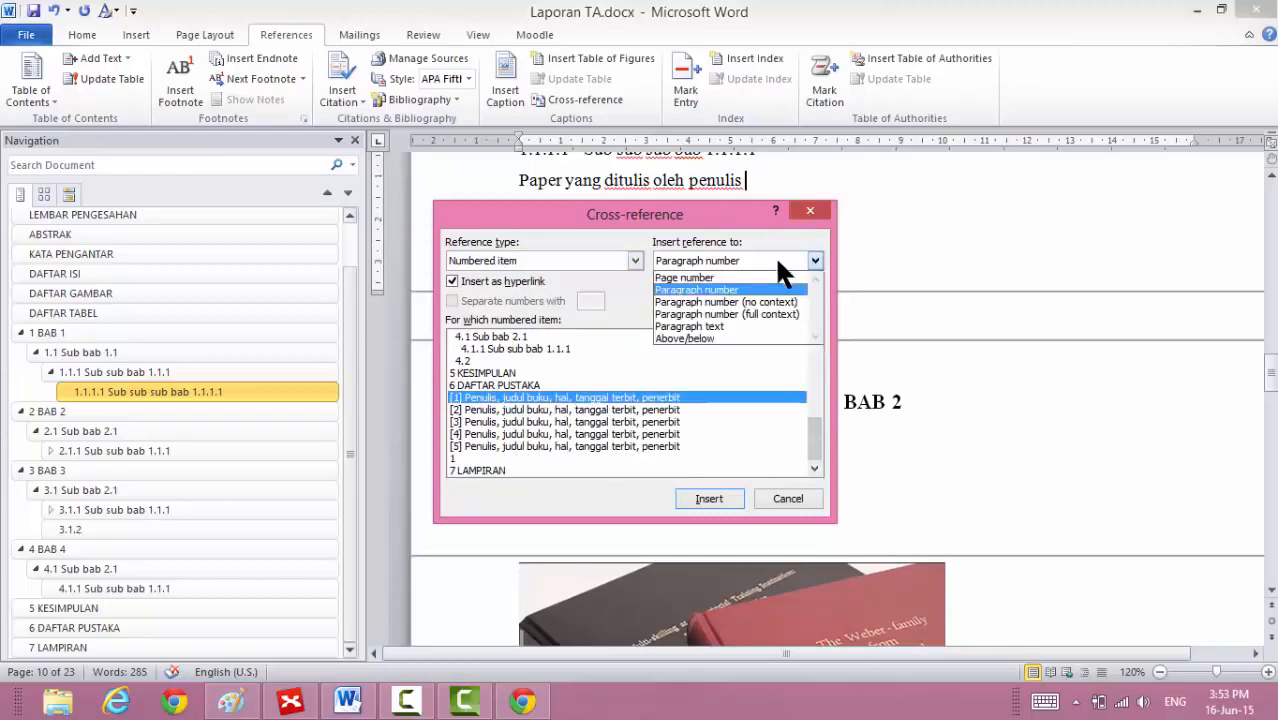
left_click(715, 287)
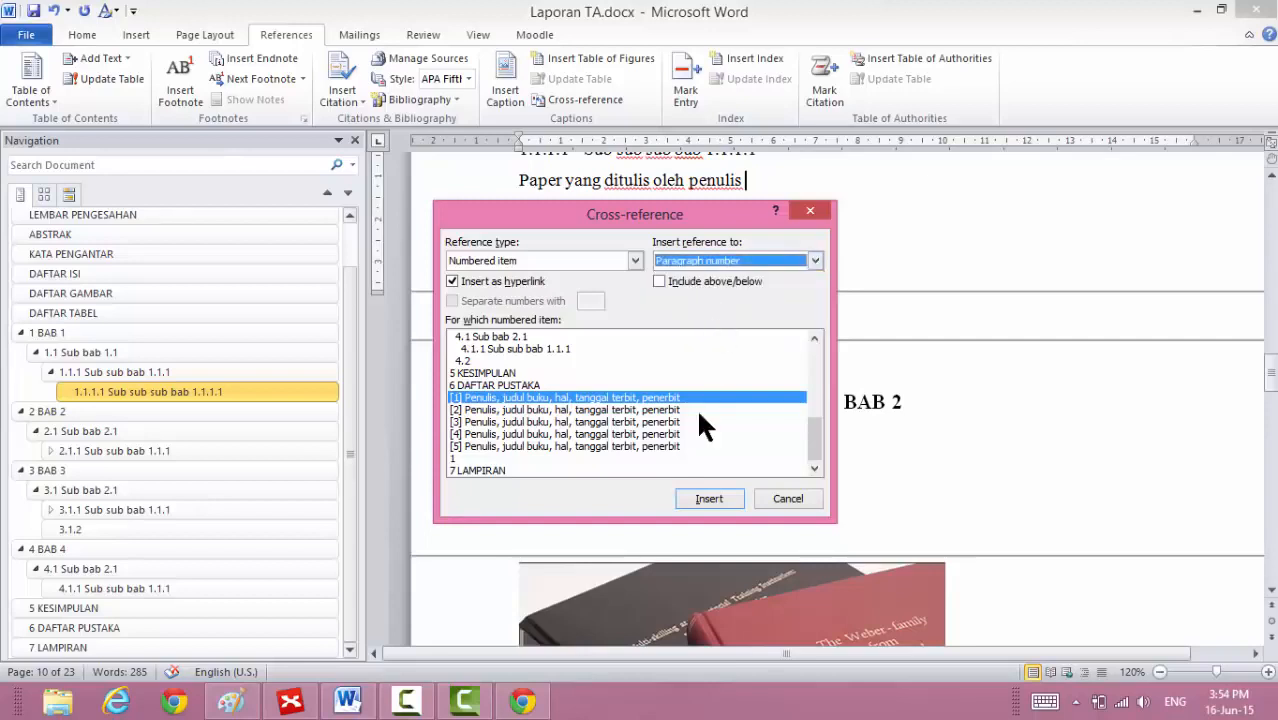
left_click(708, 496)
left_click(785, 498)
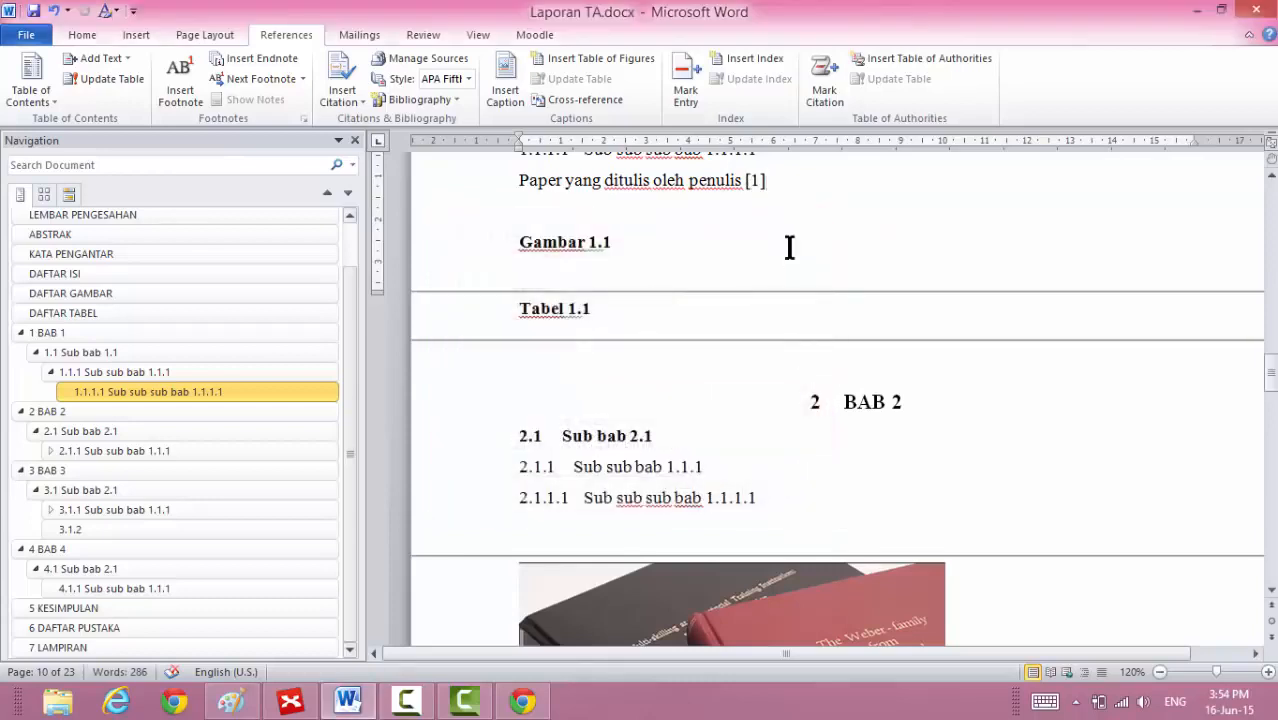
left_click(756, 184, "ctrl")
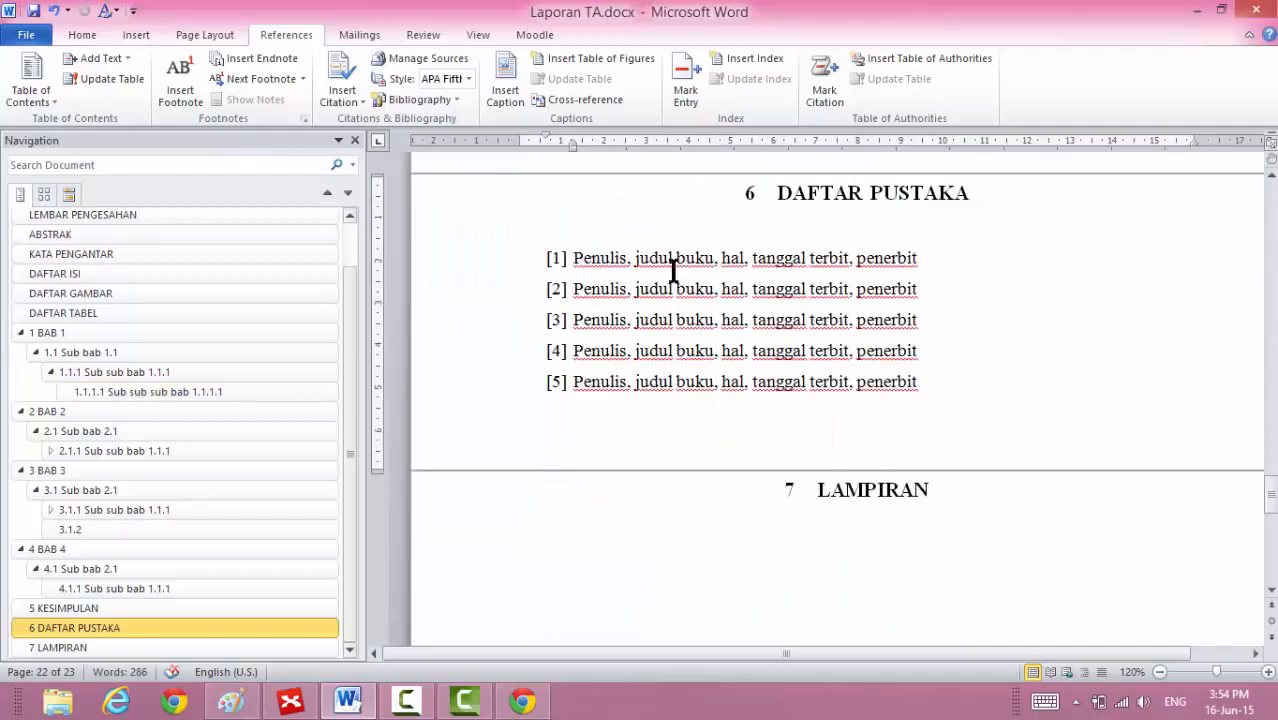
Add the line "Seperti ditunjukkan pada gambar" below the "Paper yang ditulis oleh penulis [1]" line in BAB 1.
left_click(236, 391)
left_click(785, 200)
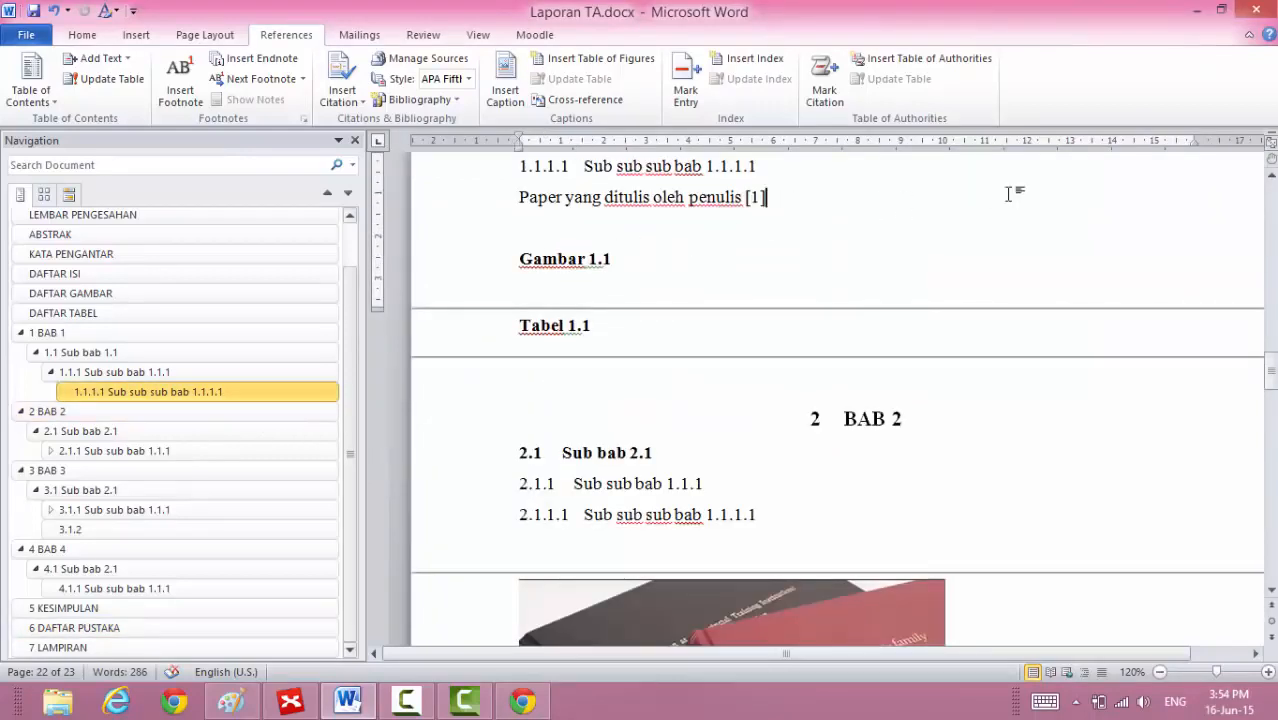
key("Return")
type("se")
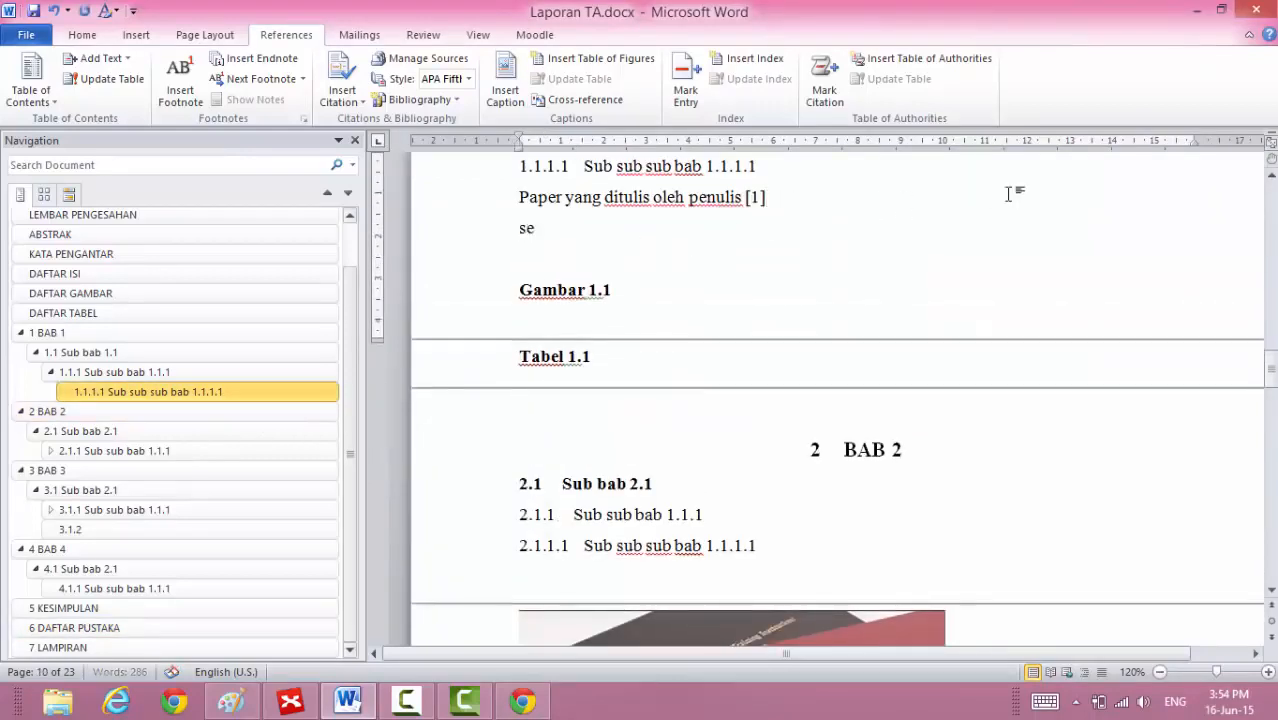
type("perti ditu")
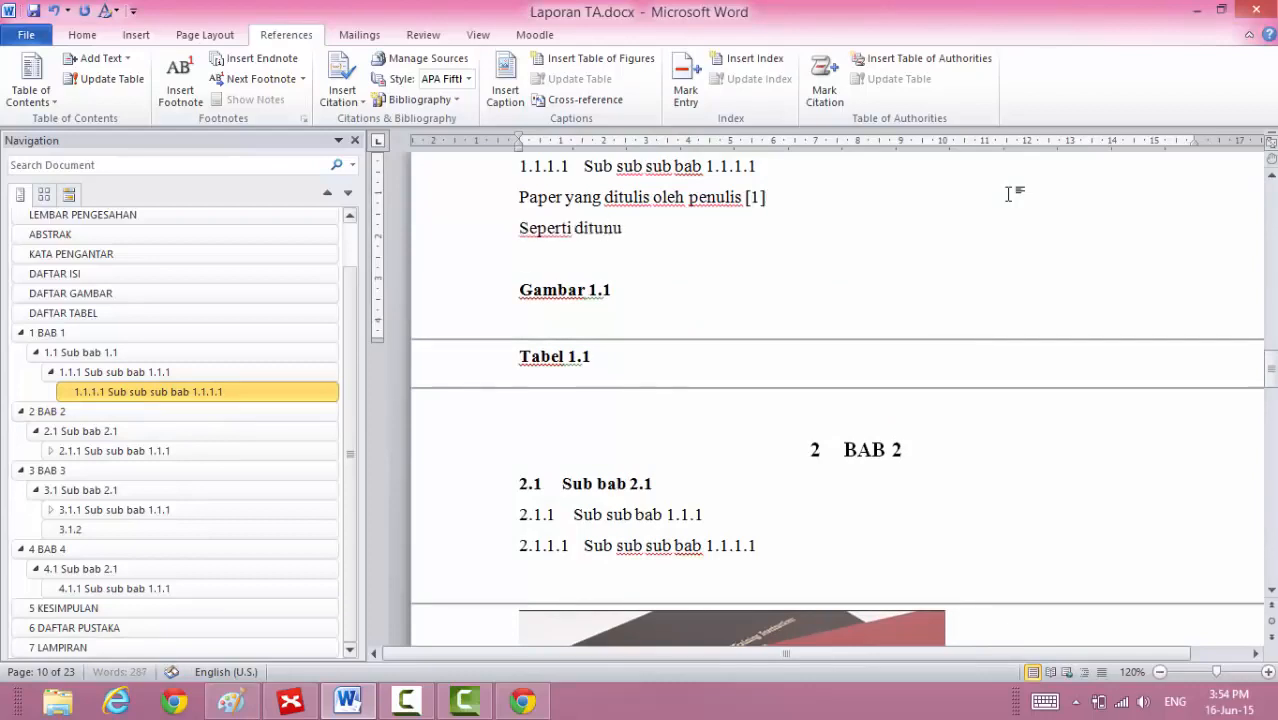
type("nkukkan pada gambar")
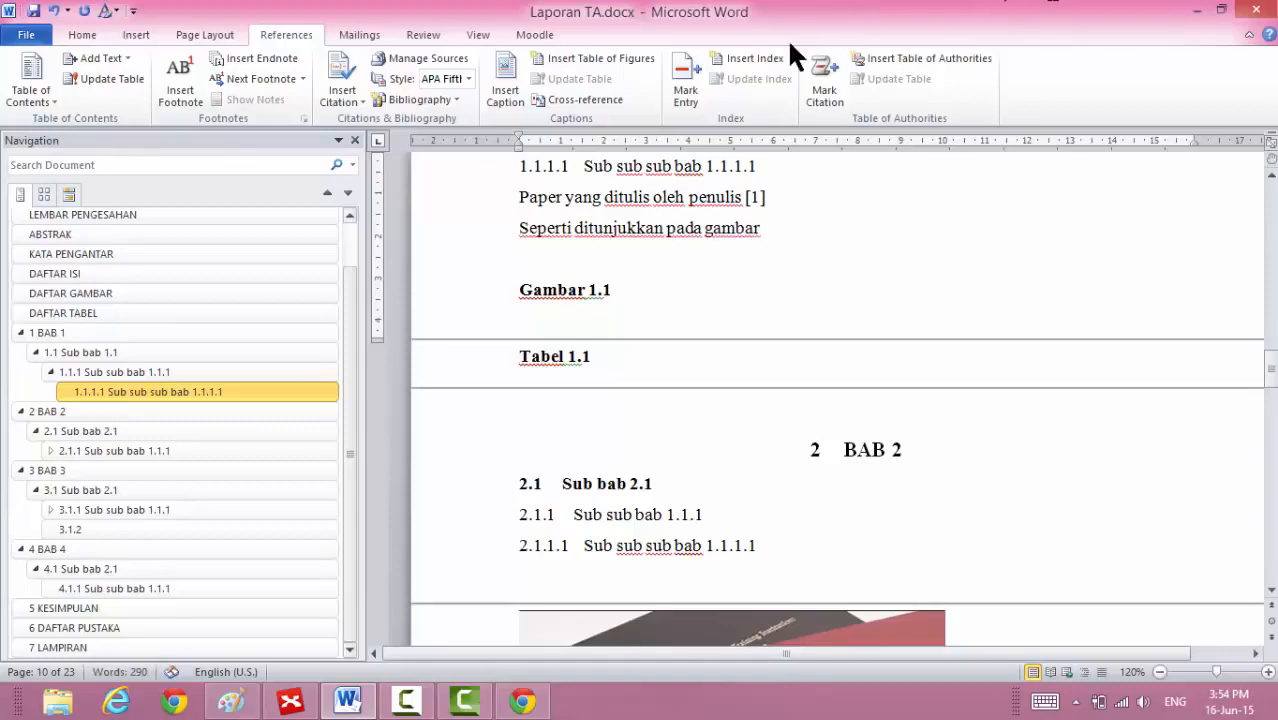
Insert a hyperlinked entire-caption cross-reference to Gambar 1.1 after "Seperti ditunjukkan pada gambar".
left_click(598, 100)
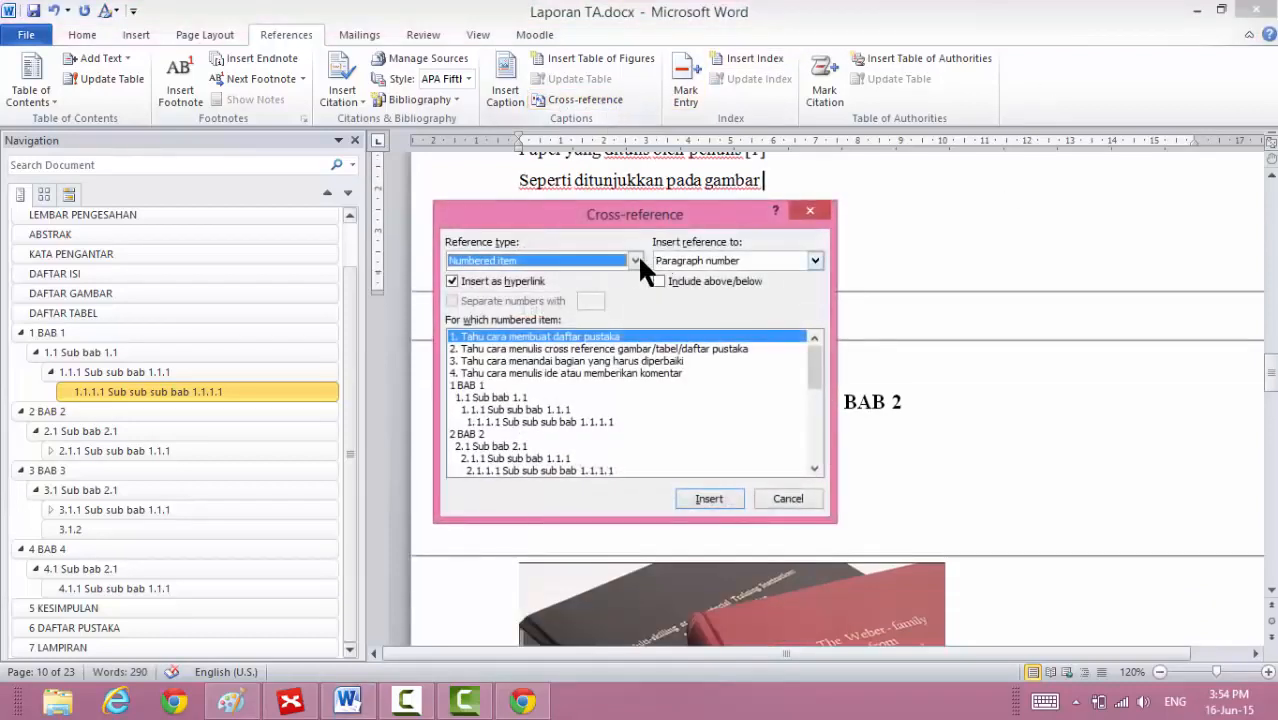
left_click(687, 258)
left_click(617, 258)
left_click(620, 260)
scroll(631, 314, "down", 2)
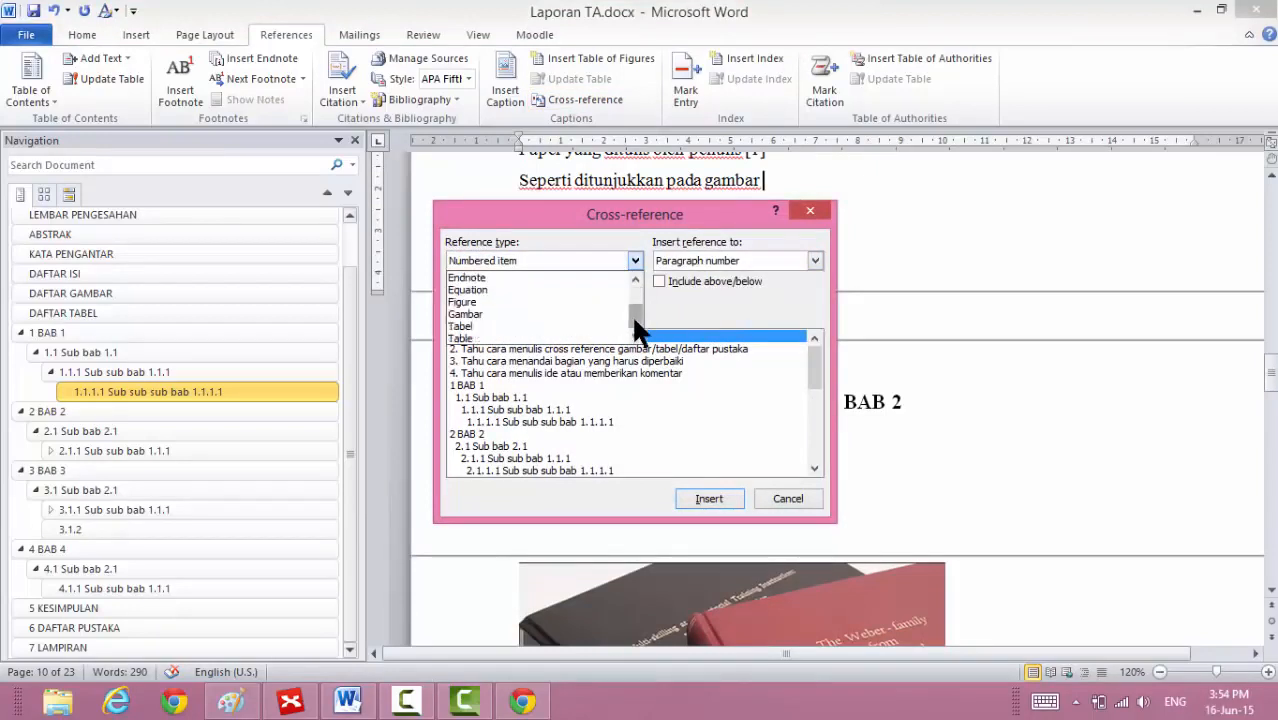
left_click(502, 314)
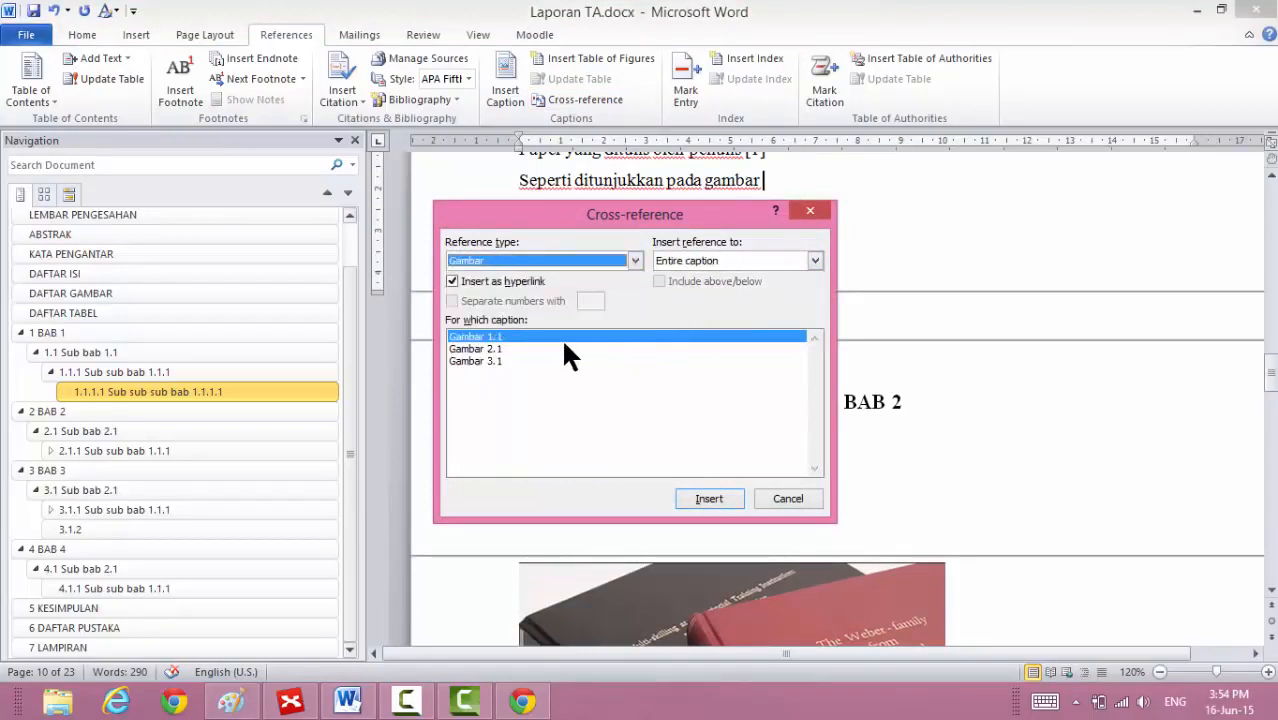
left_click(537, 338)
left_click(708, 498)
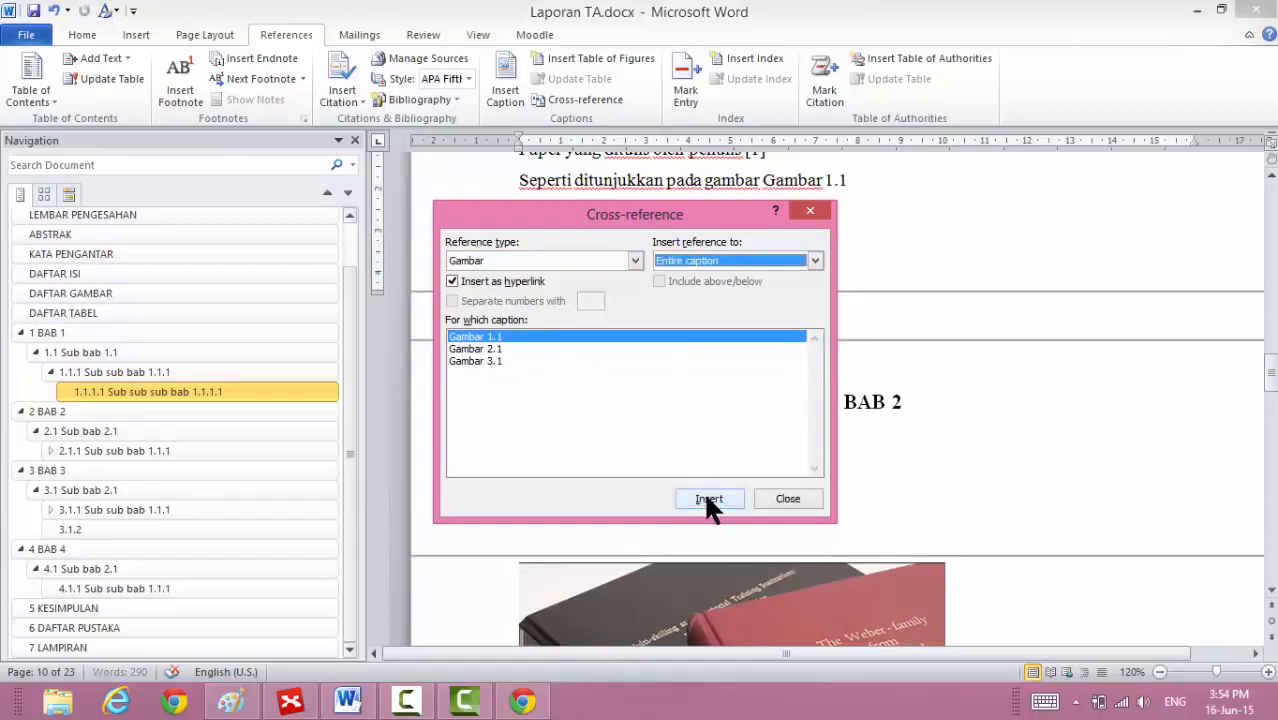
left_click(786, 500)
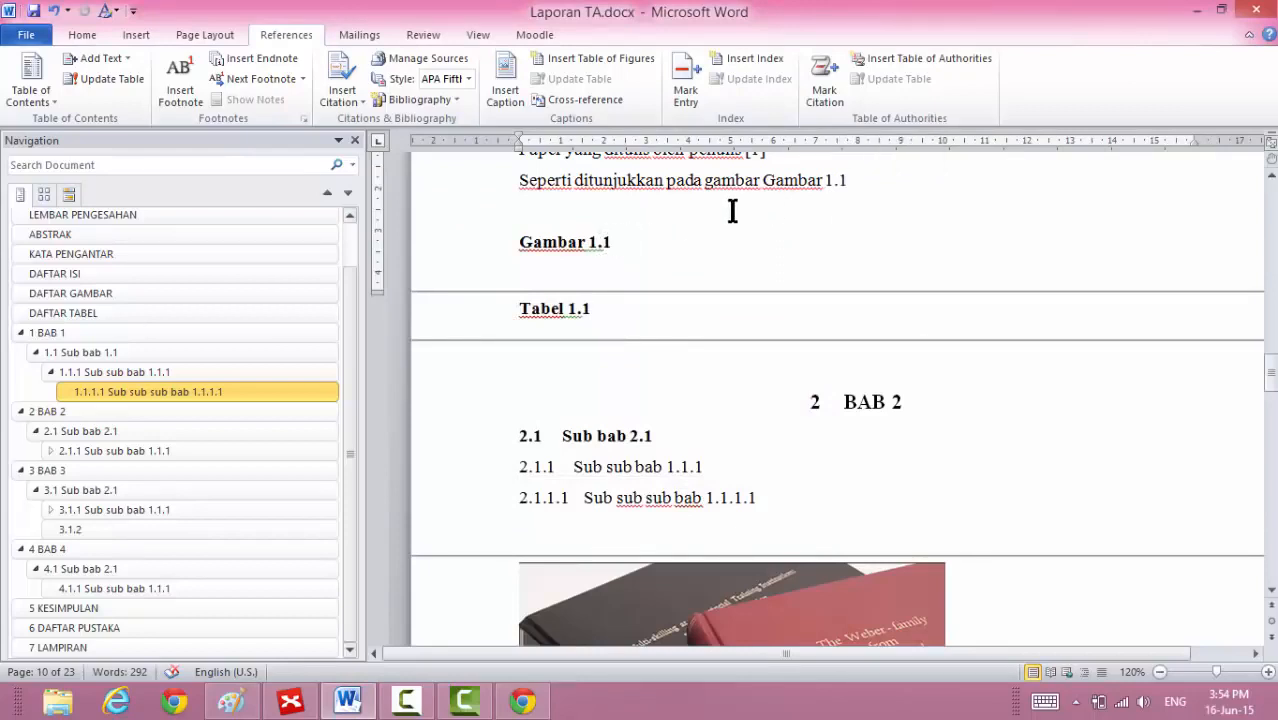
Add the line "Tabel" below the 2.1.1.1 subheading and insert an entire-caption cross-reference to Tabel 2.1 after it.
left_click(789, 497)
key("Return")
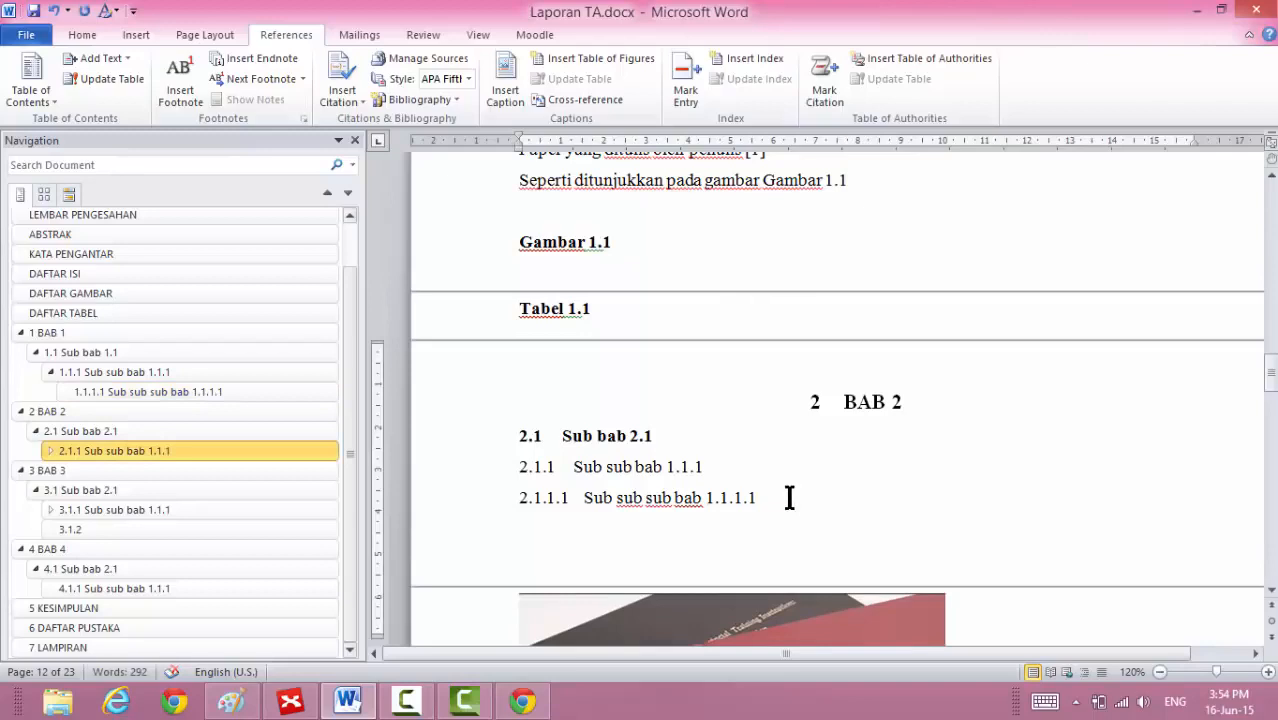
type("tabel")
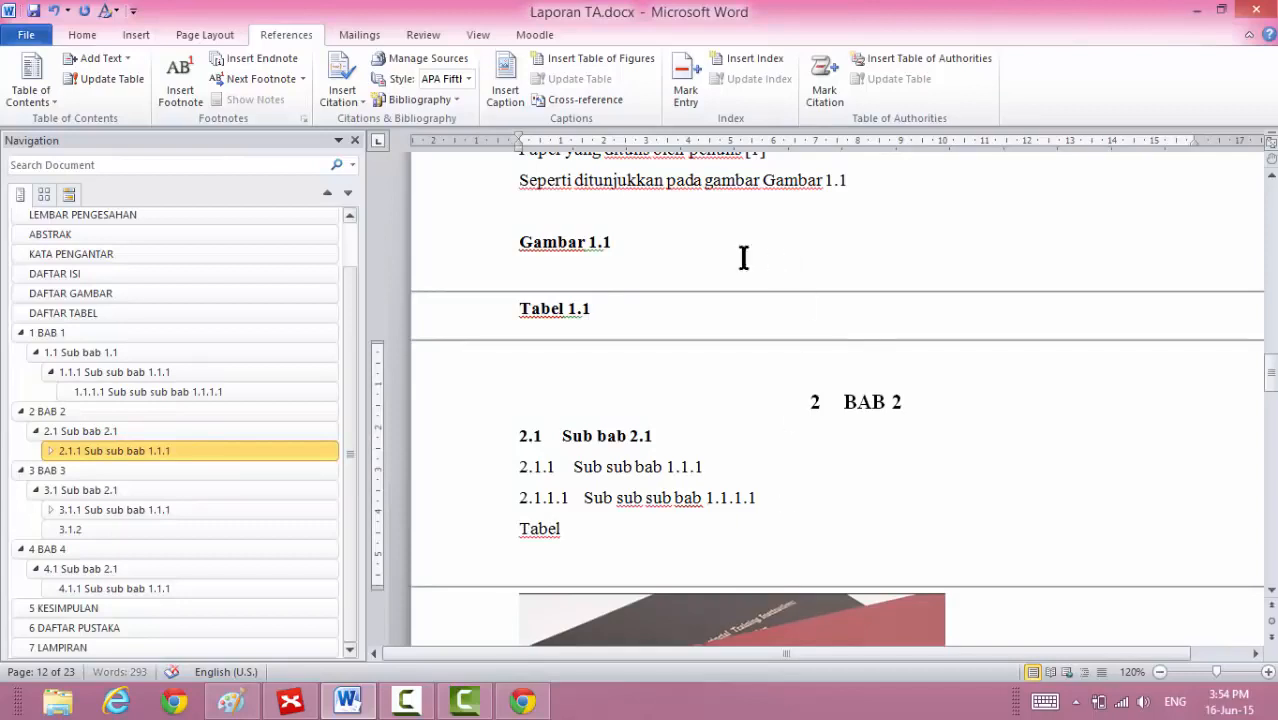
left_click(598, 99)
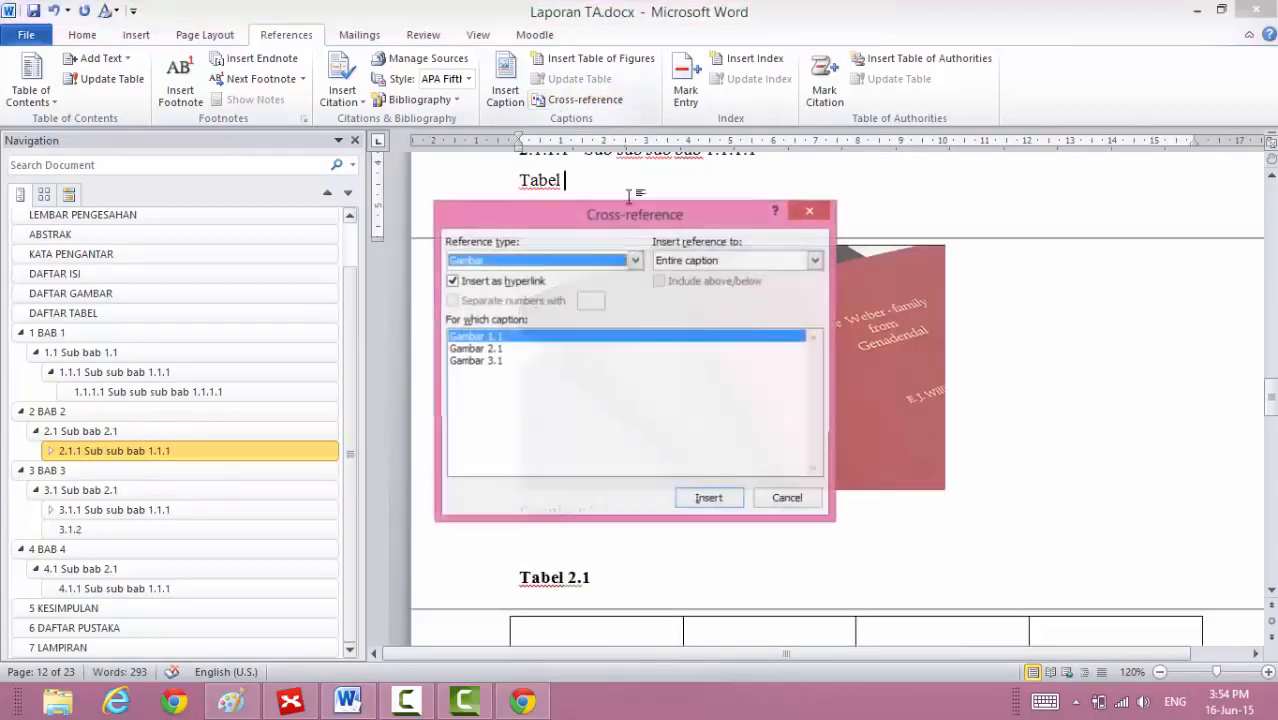
left_click(529, 259)
left_click(505, 318)
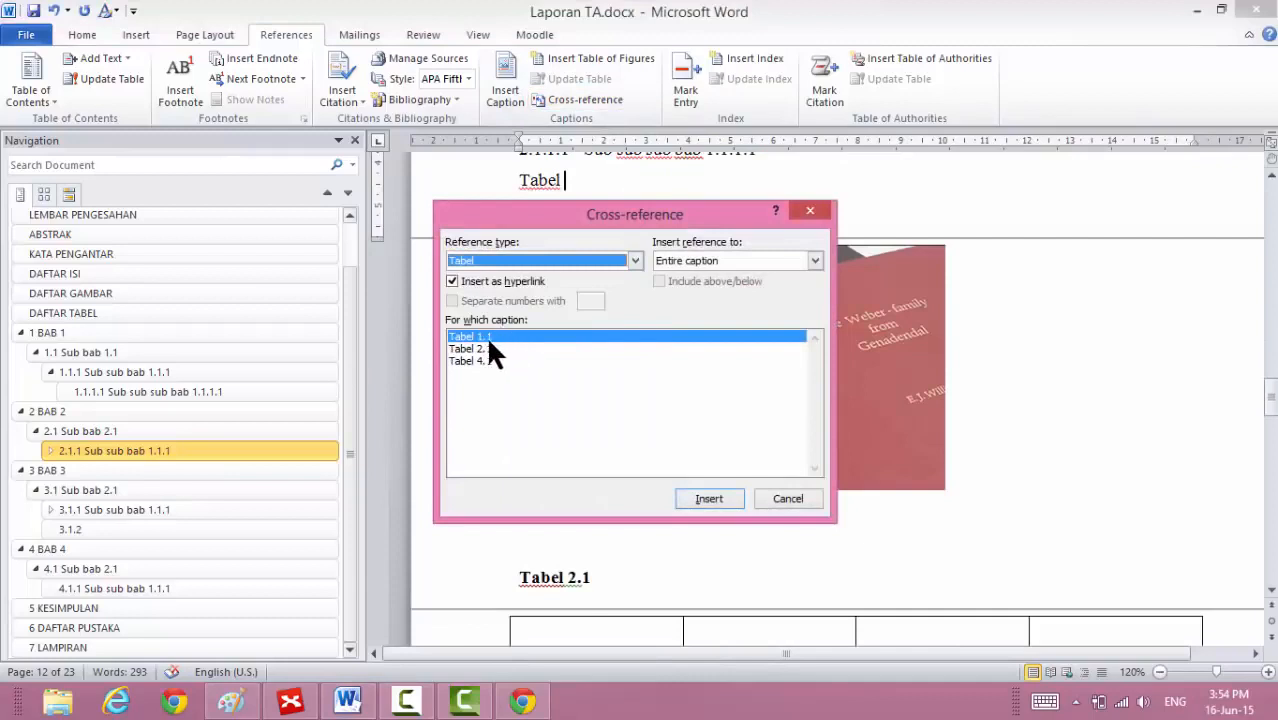
left_click(470, 347)
left_click(705, 498)
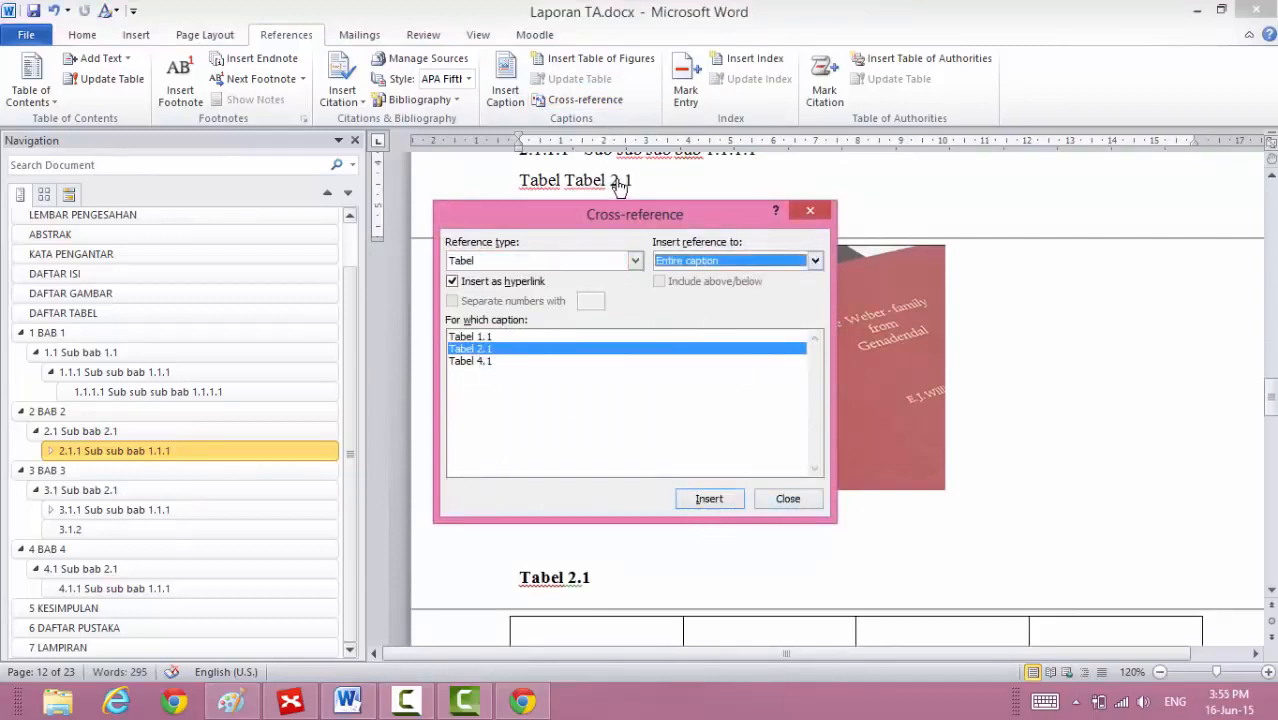
left_click(808, 499)
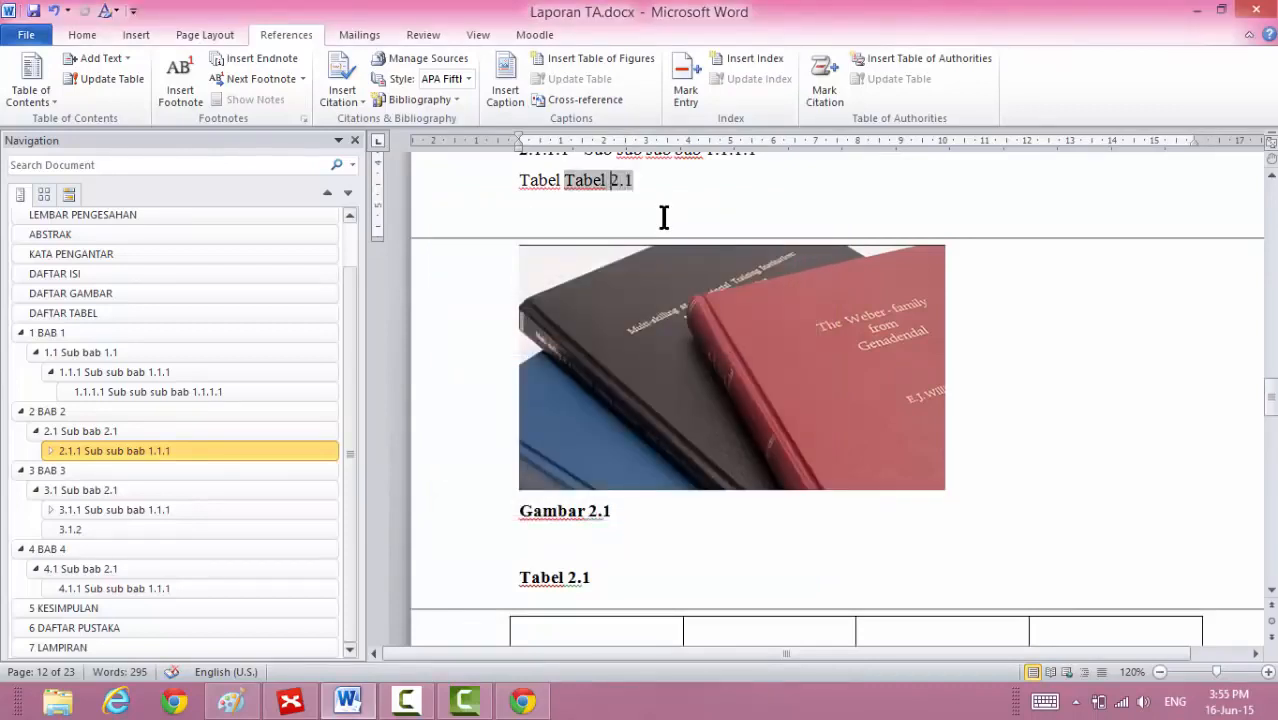
Delete the duplicate word "Tabel" before the cross-reference and continue the line with "menunjukkan bahwa".
key("Home")
key("shift+ctrl+Right")
key("Delete")
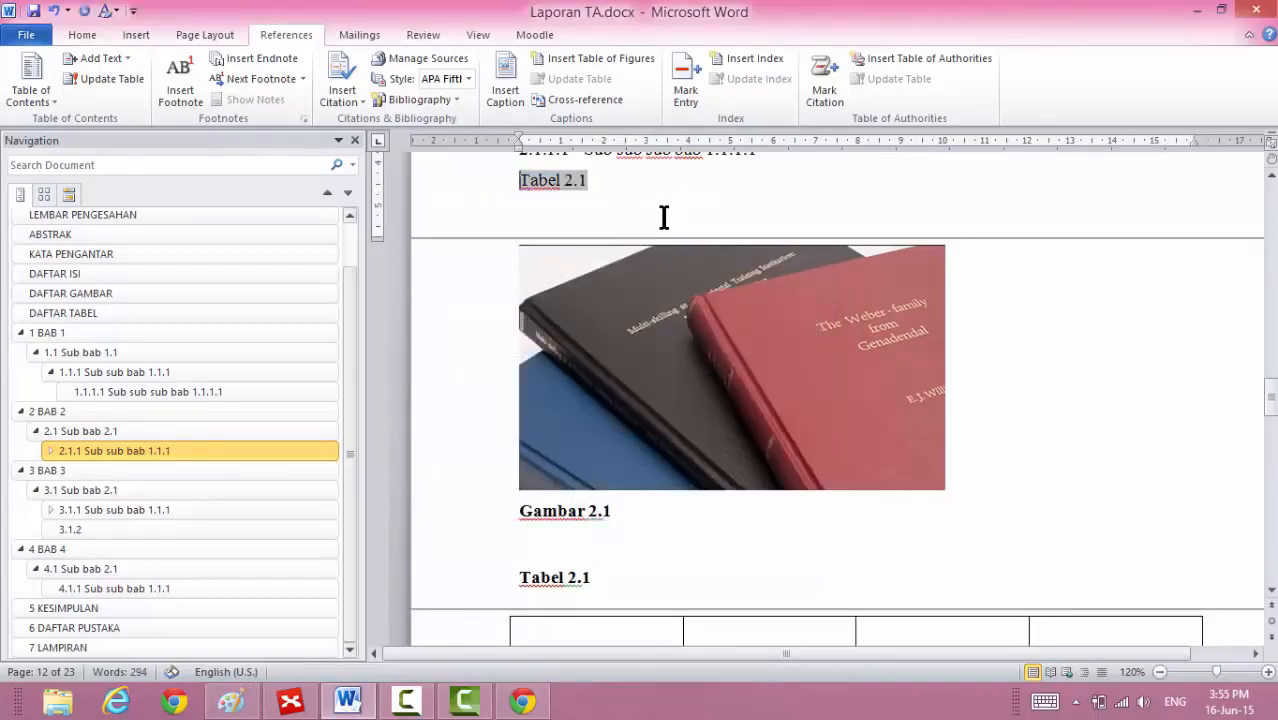
key("End")
type("menunjukkan bah")
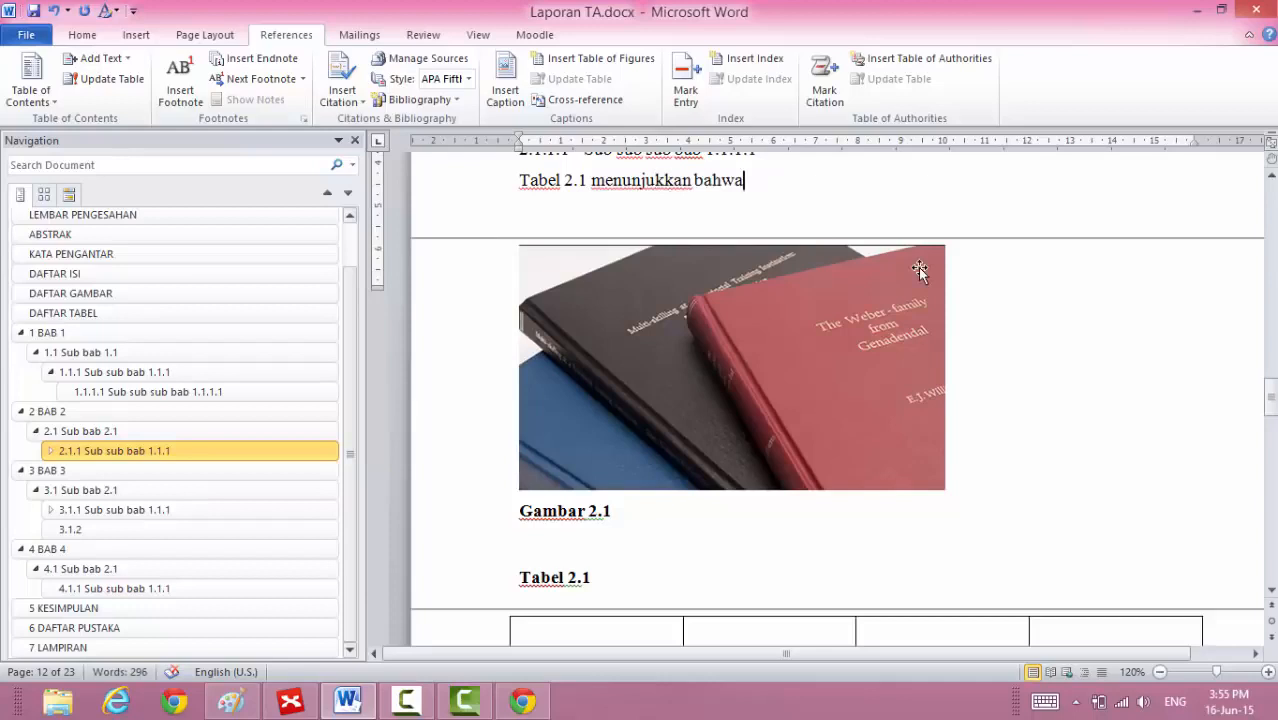
key("Down")
key("Down")
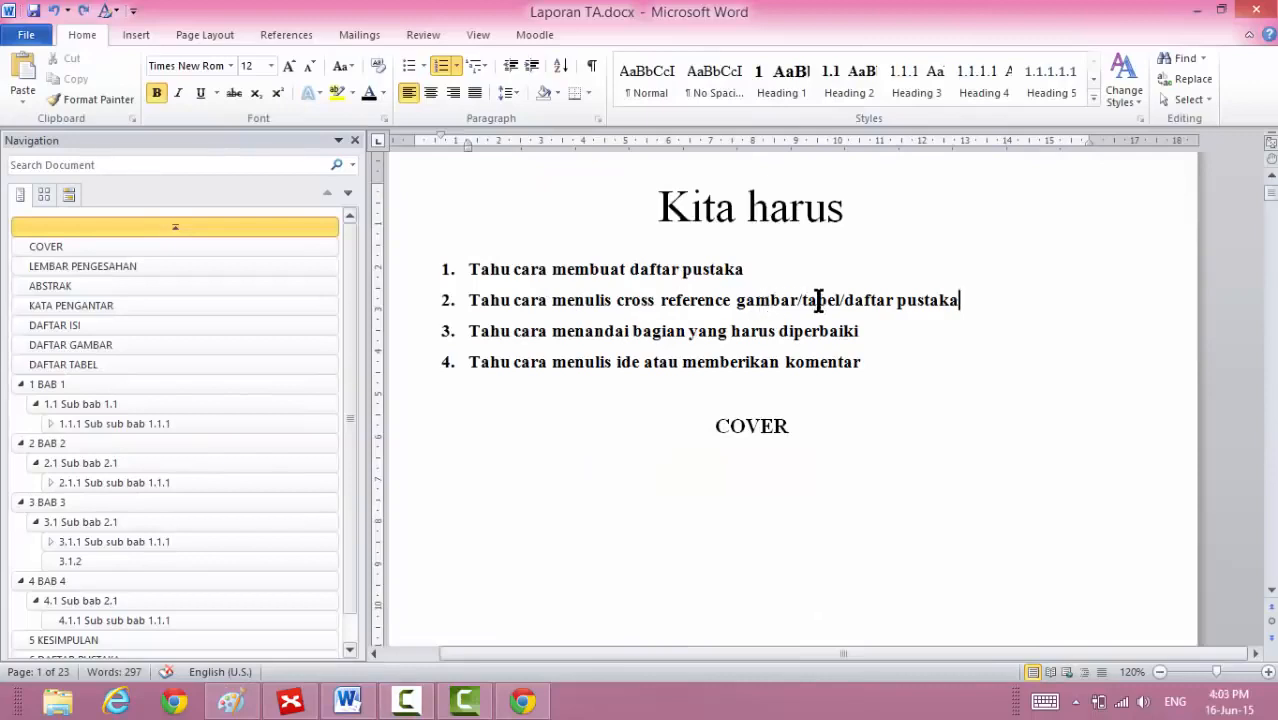
Delete the daftar pustaka and cross reference items from the "Kita harus" list on the first page.
left_click_drag(966, 305, 448, 277)
key("Delete")
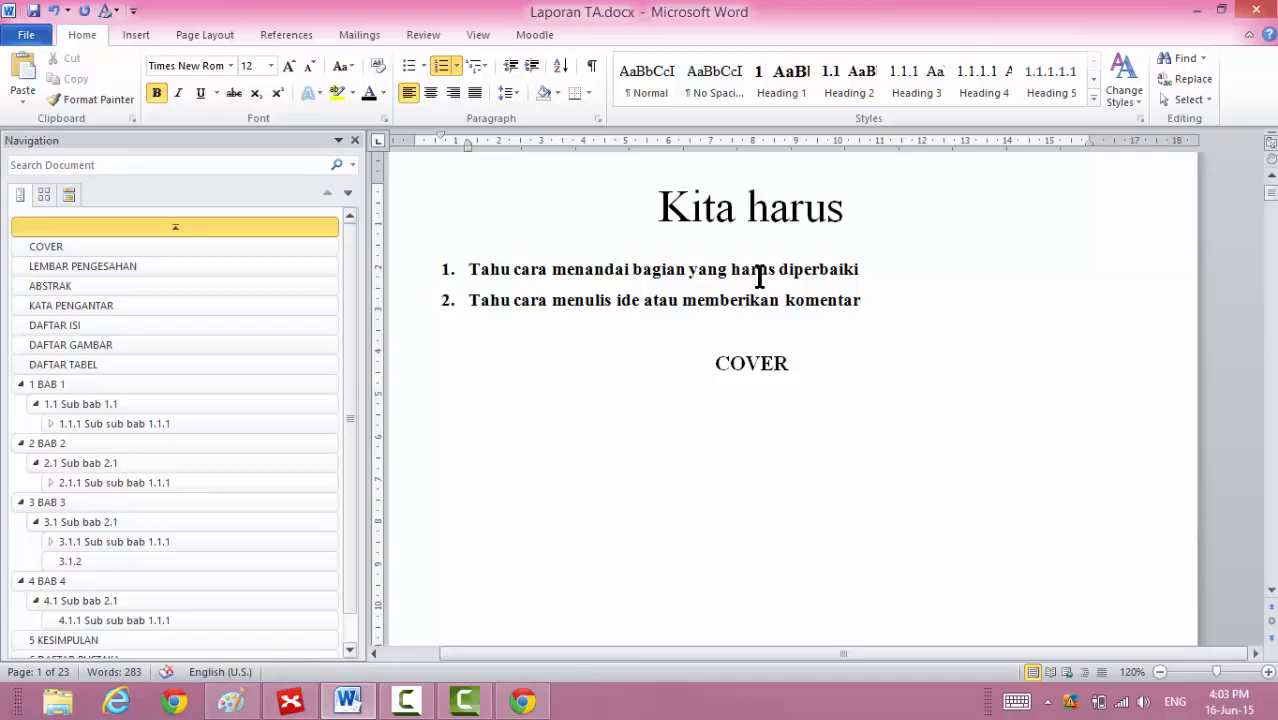
Mark chapter progress by prefixing the BAB 1 heading with "10%" and the BAB 2 heading with "100%".
left_click(209, 393)
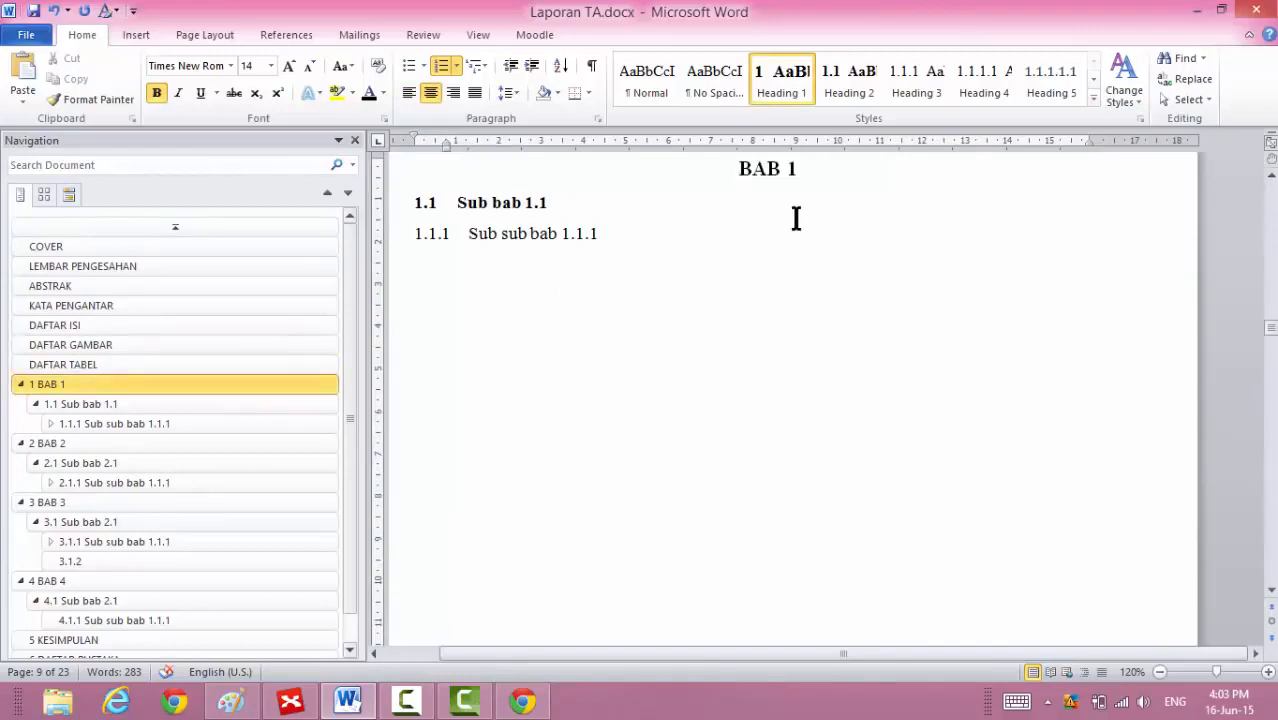
type("10%")
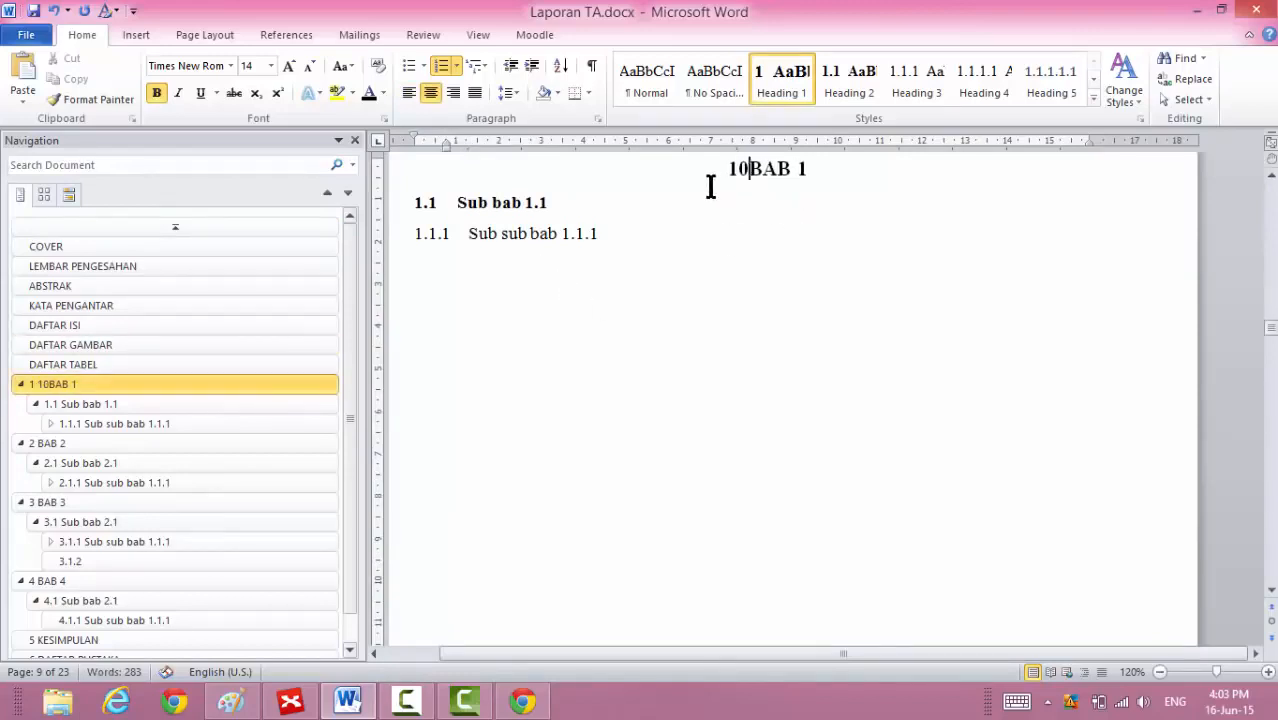
left_click(170, 445)
type("100%BAB 2")
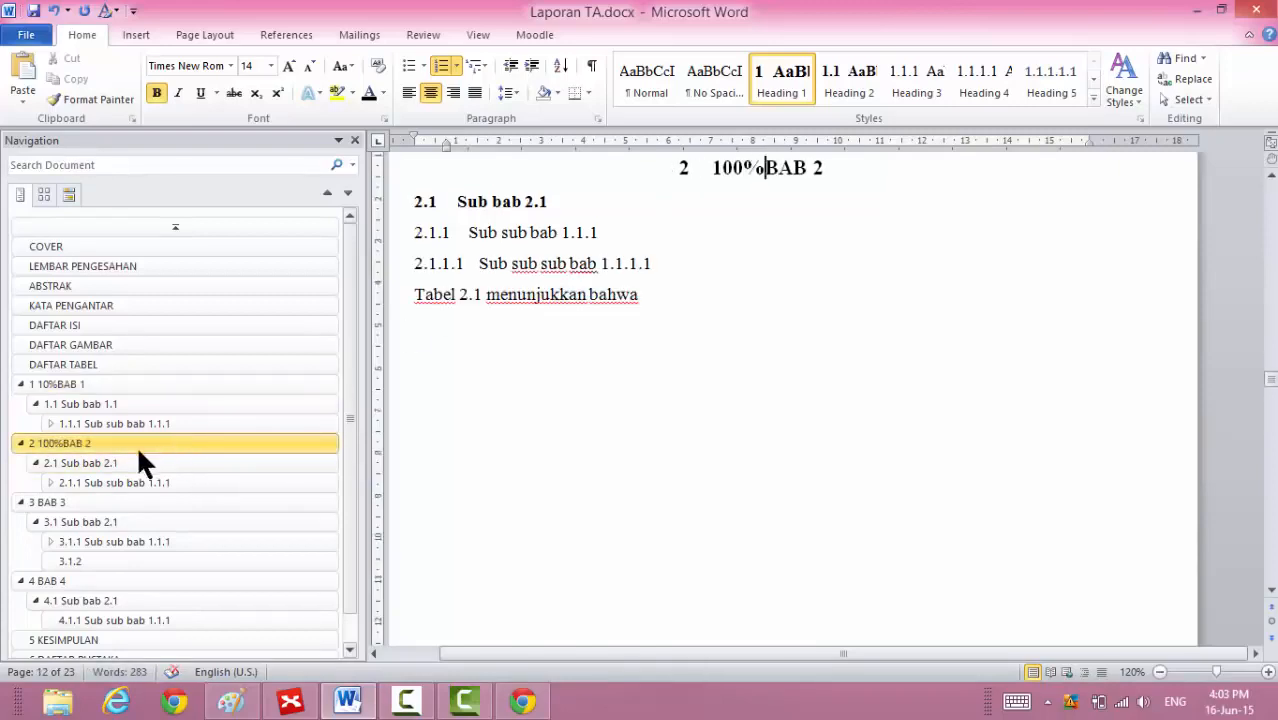
Attach the comment "Kurang gambar" to the end of the 1.1.1 subheading in BAB 1.
left_click(155, 405)
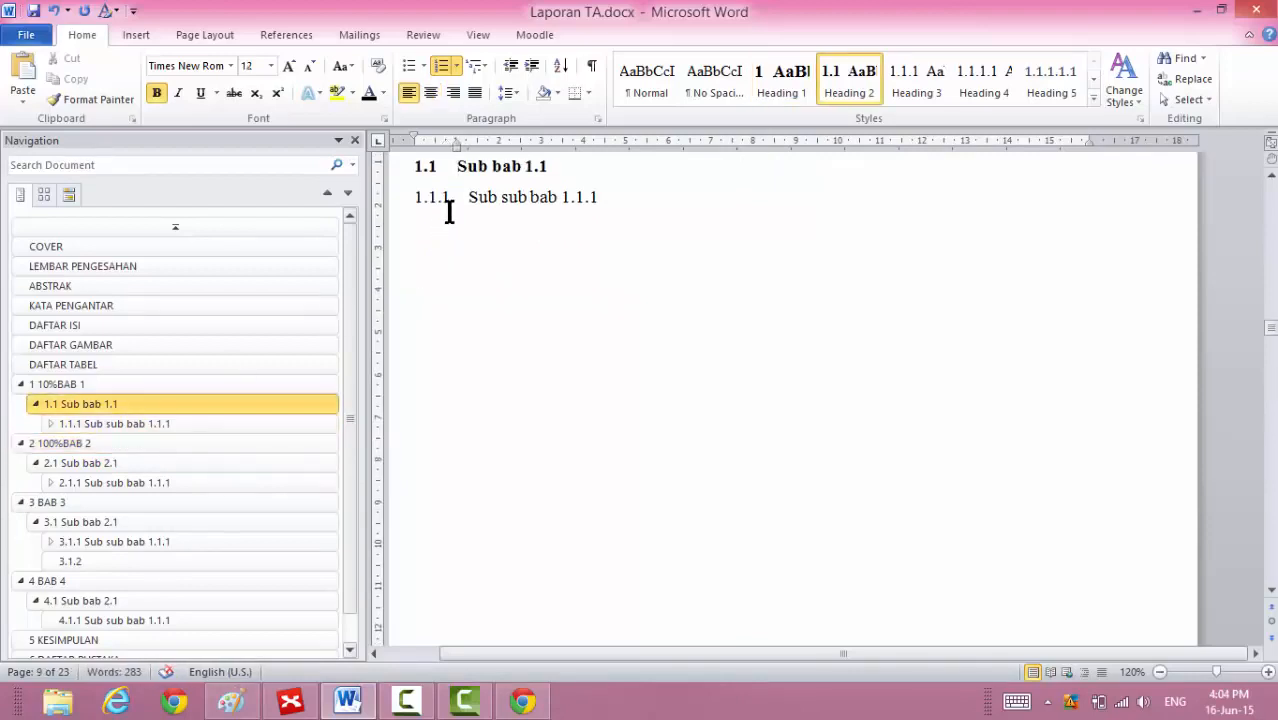
left_click(624, 197)
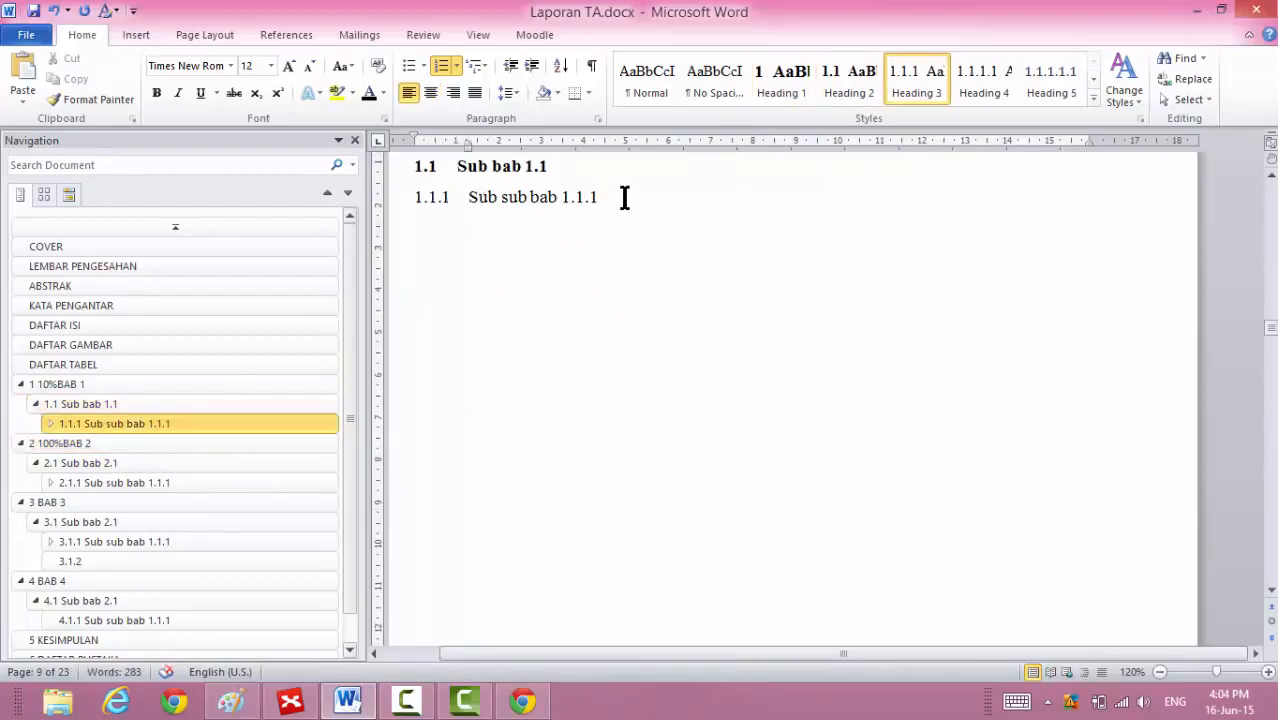
left_click(410, 35)
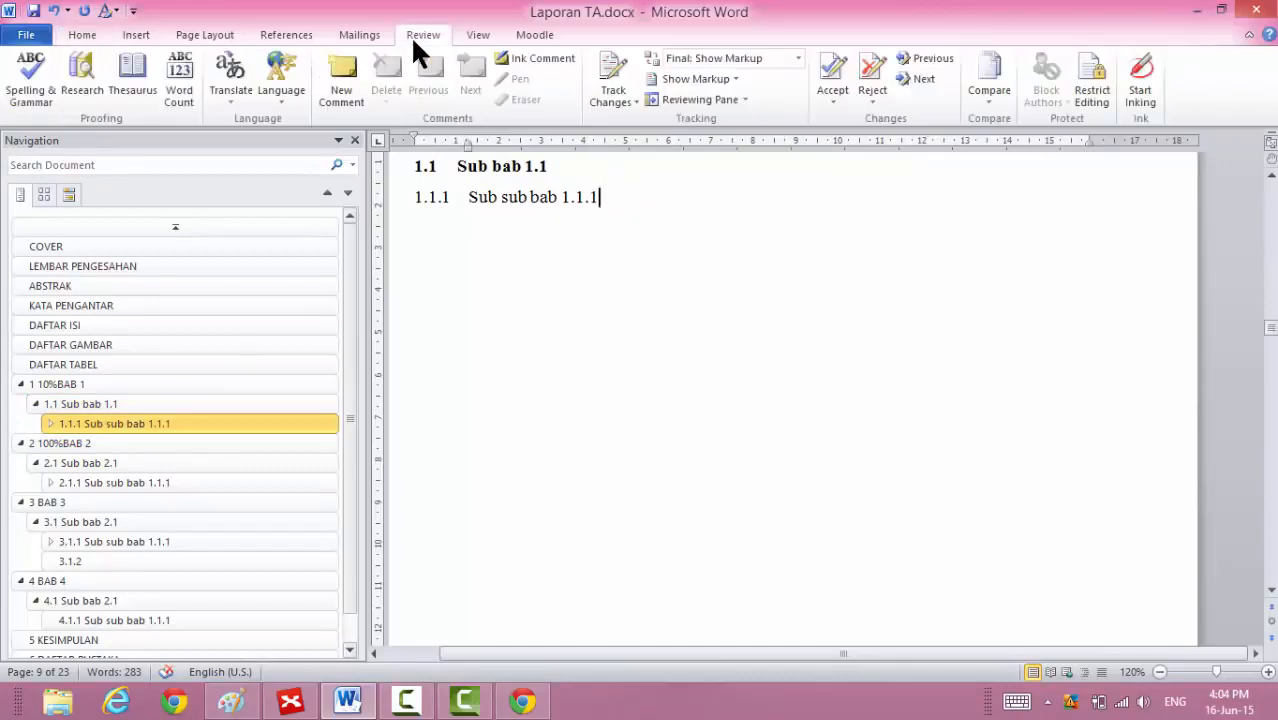
left_click(345, 72)
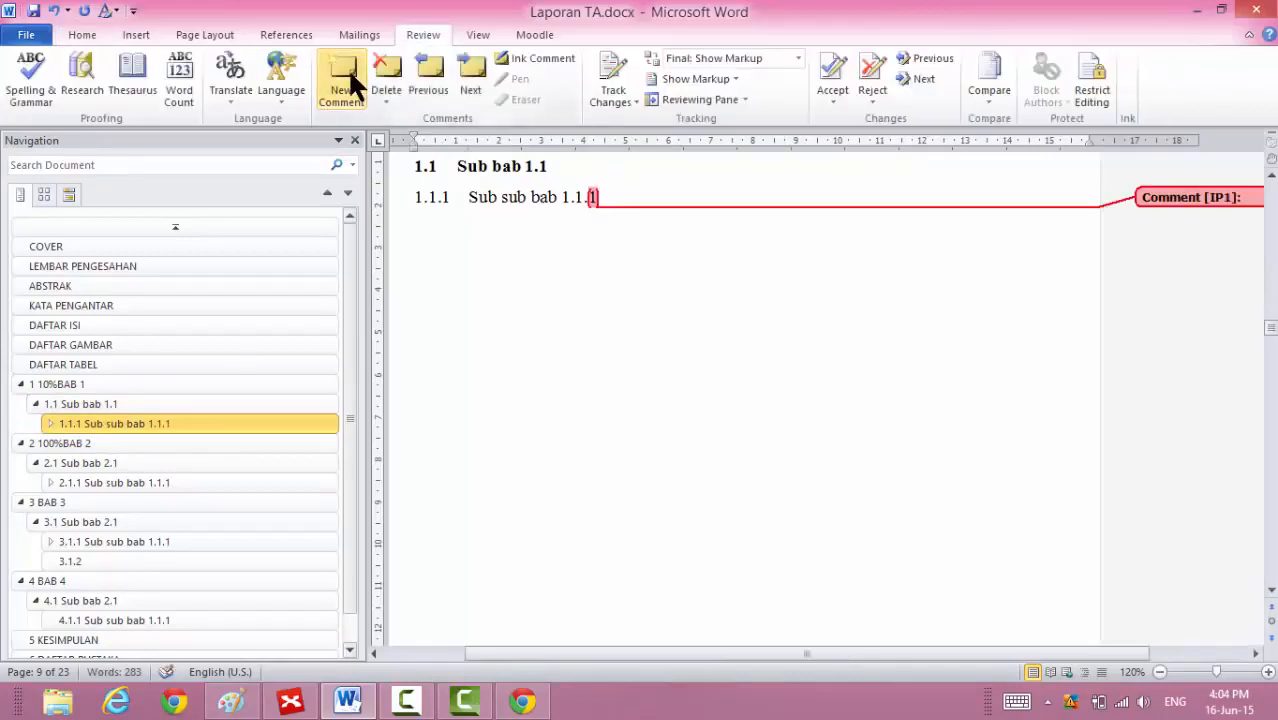
type("kura")
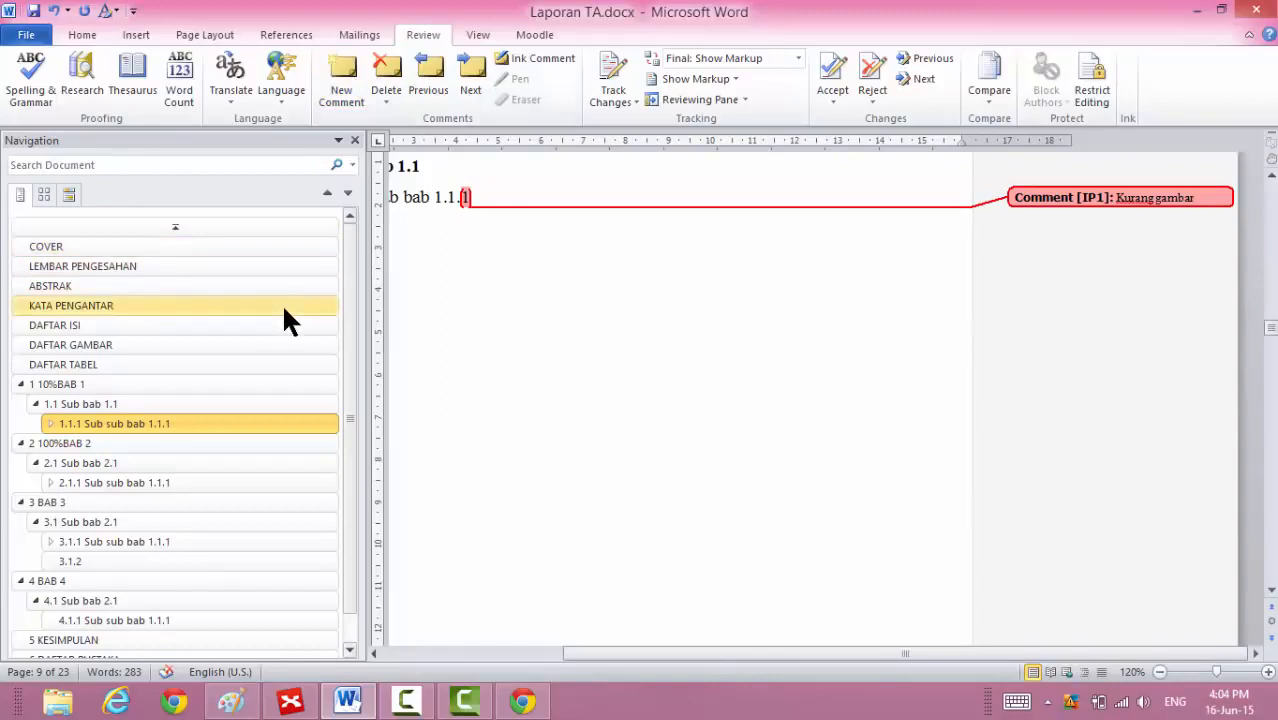
Delete the "Kita harus" title and its remaining list items above COVER on the first page.
left_click(110, 385)
left_click(90, 443)
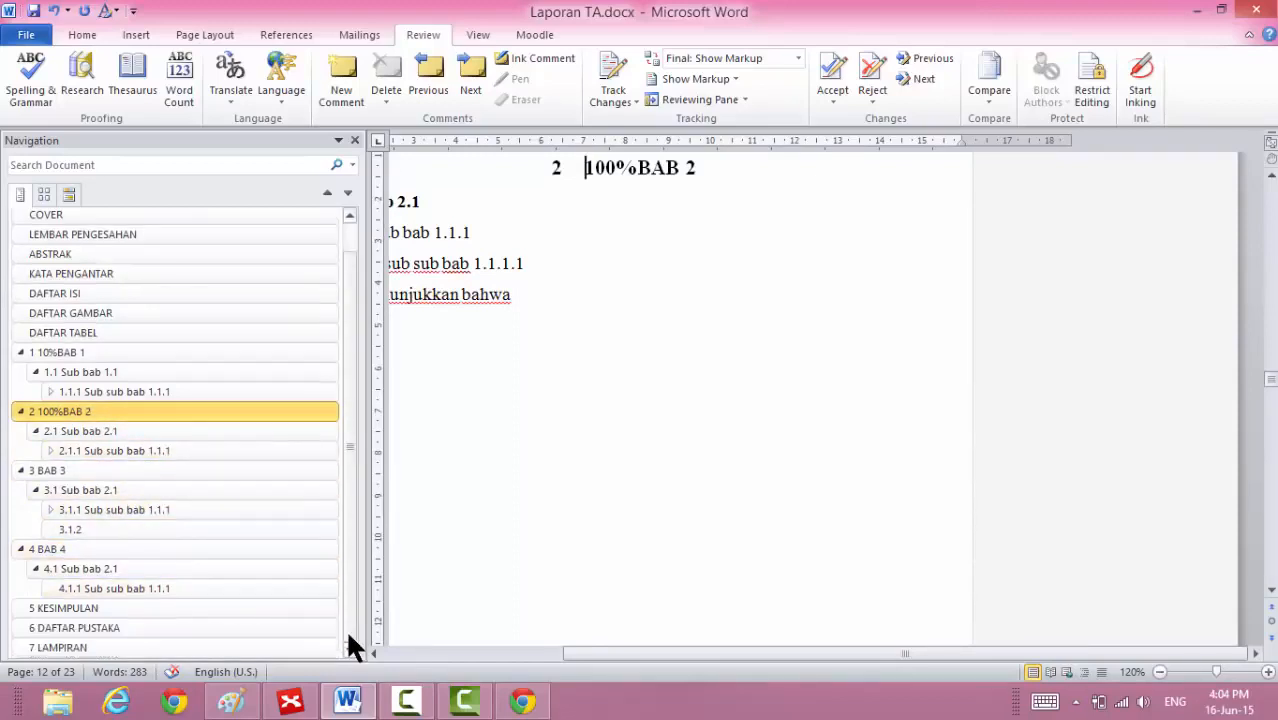
key("ctrl+Home")
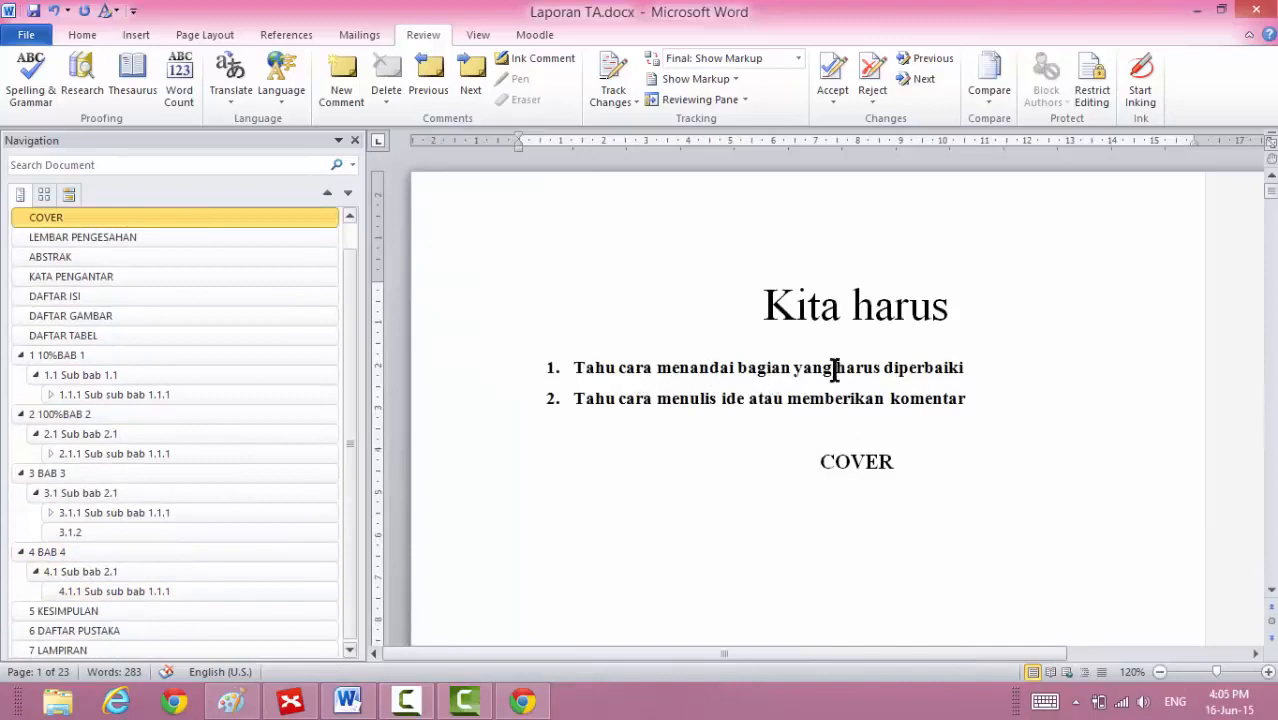
left_click(694, 302)
left_click(973, 397, "shift")
key("Delete")
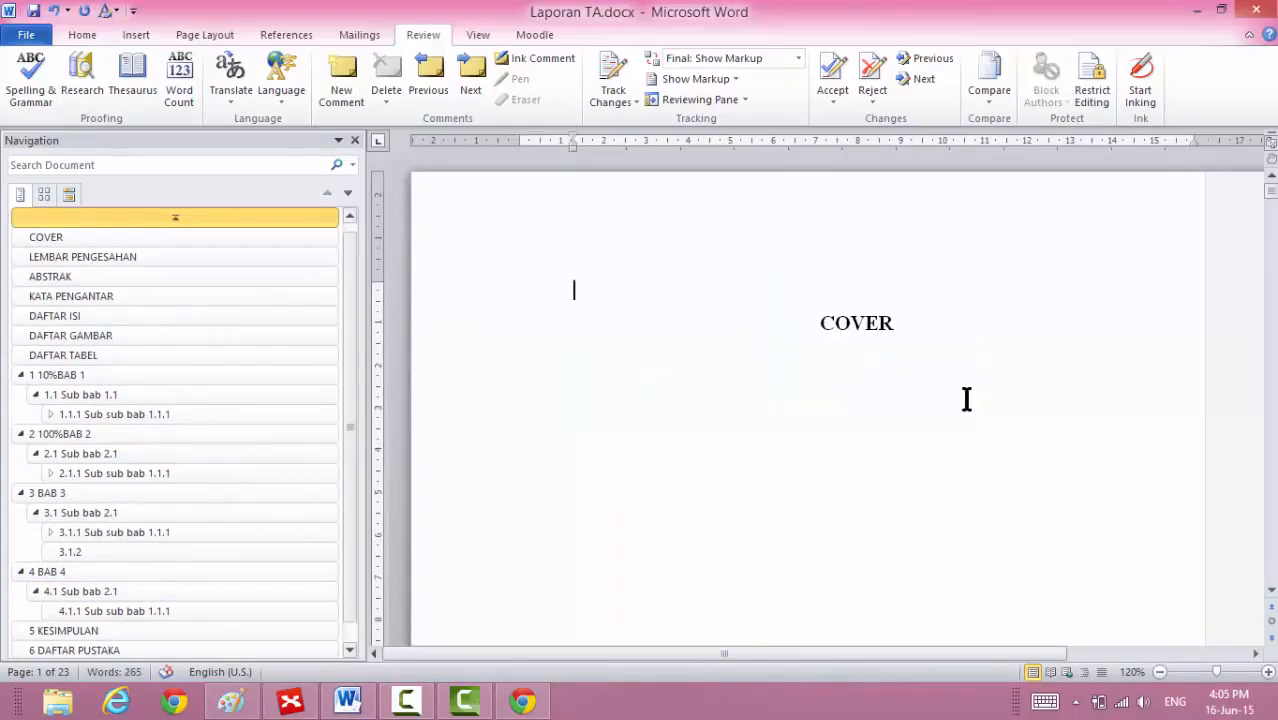
Update the entire table of contents on the DAFTAR ISI page.
left_click(168, 312)
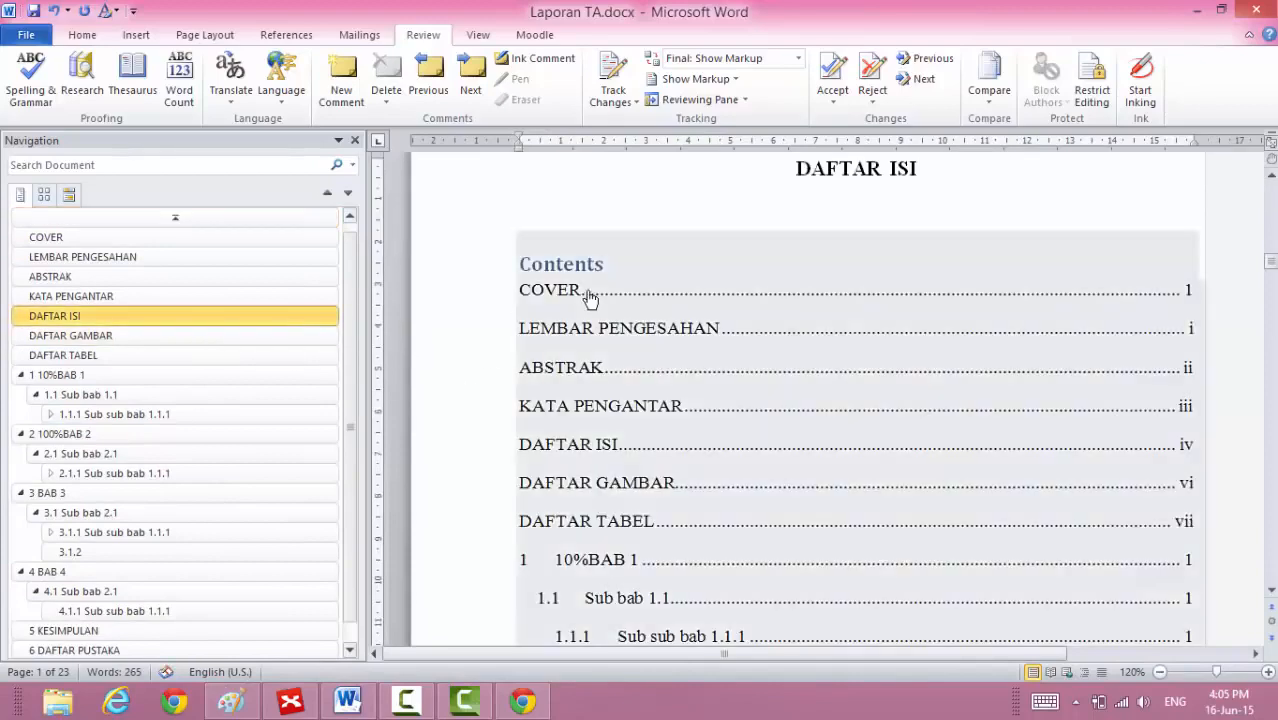
left_click(604, 261)
left_click(596, 222)
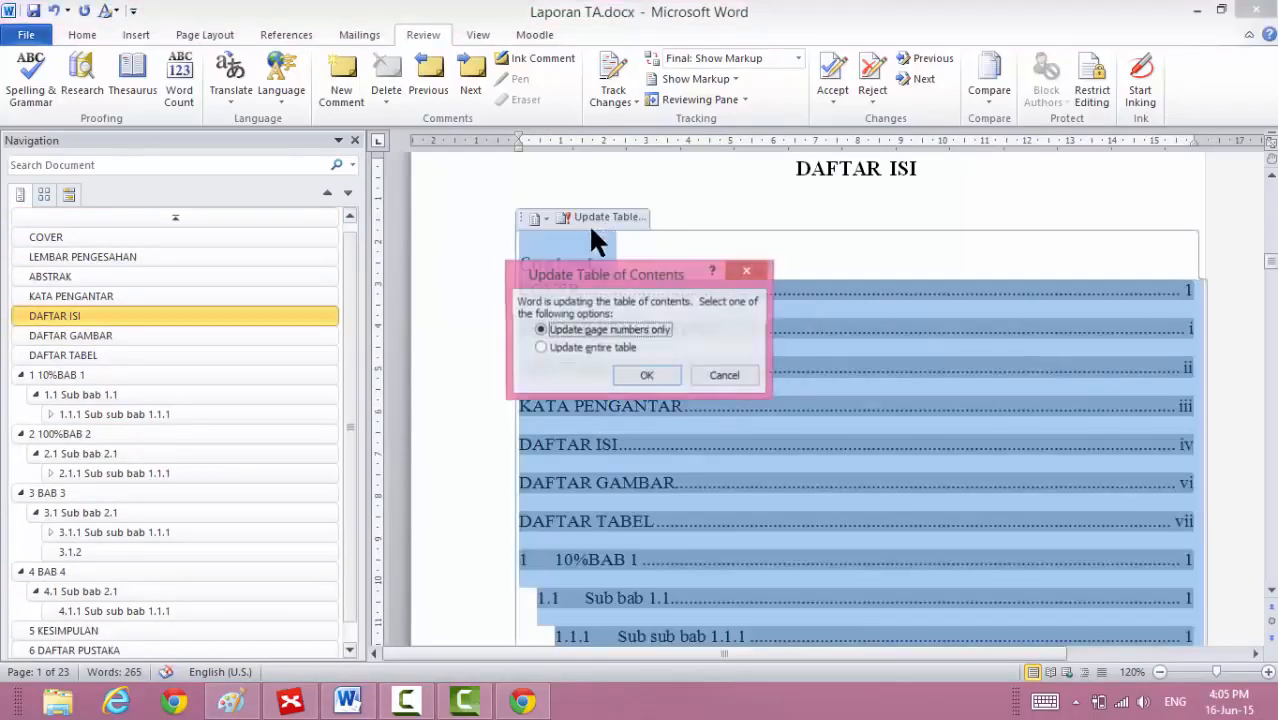
left_click(558, 346)
left_click(640, 376)
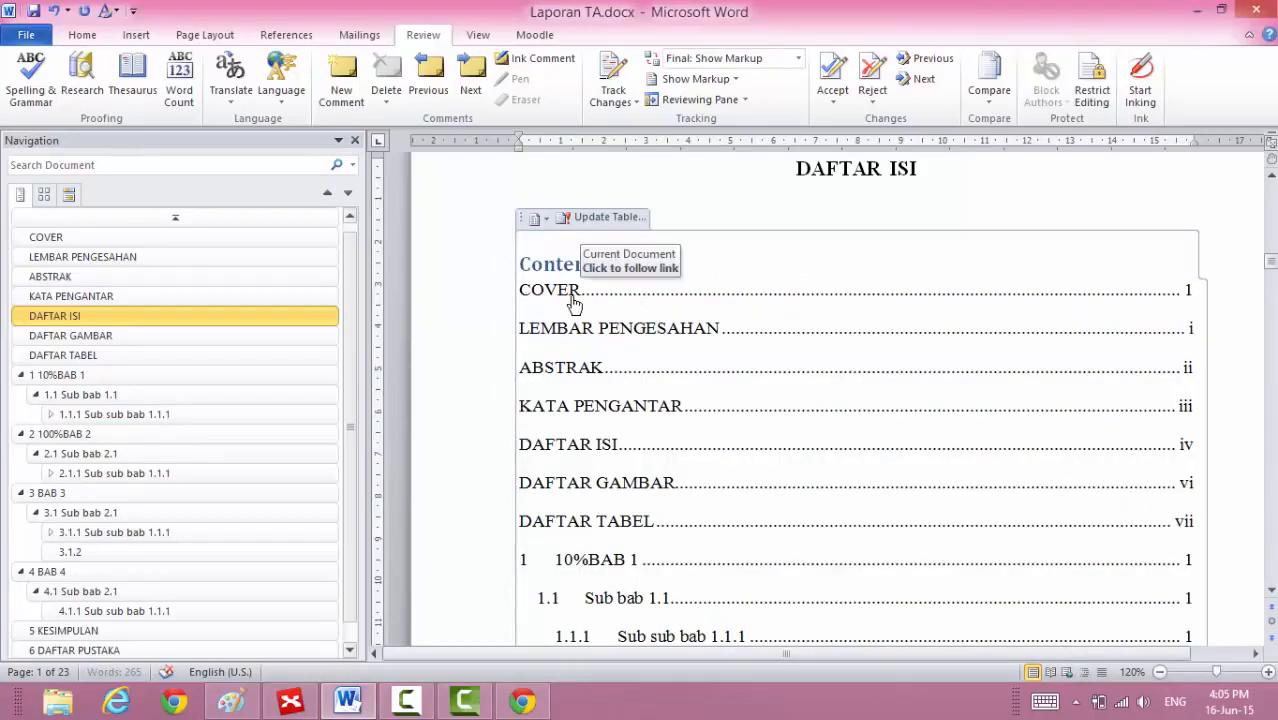
Change the COVER heading on the first page to the Normal style.
left_click(245, 240)
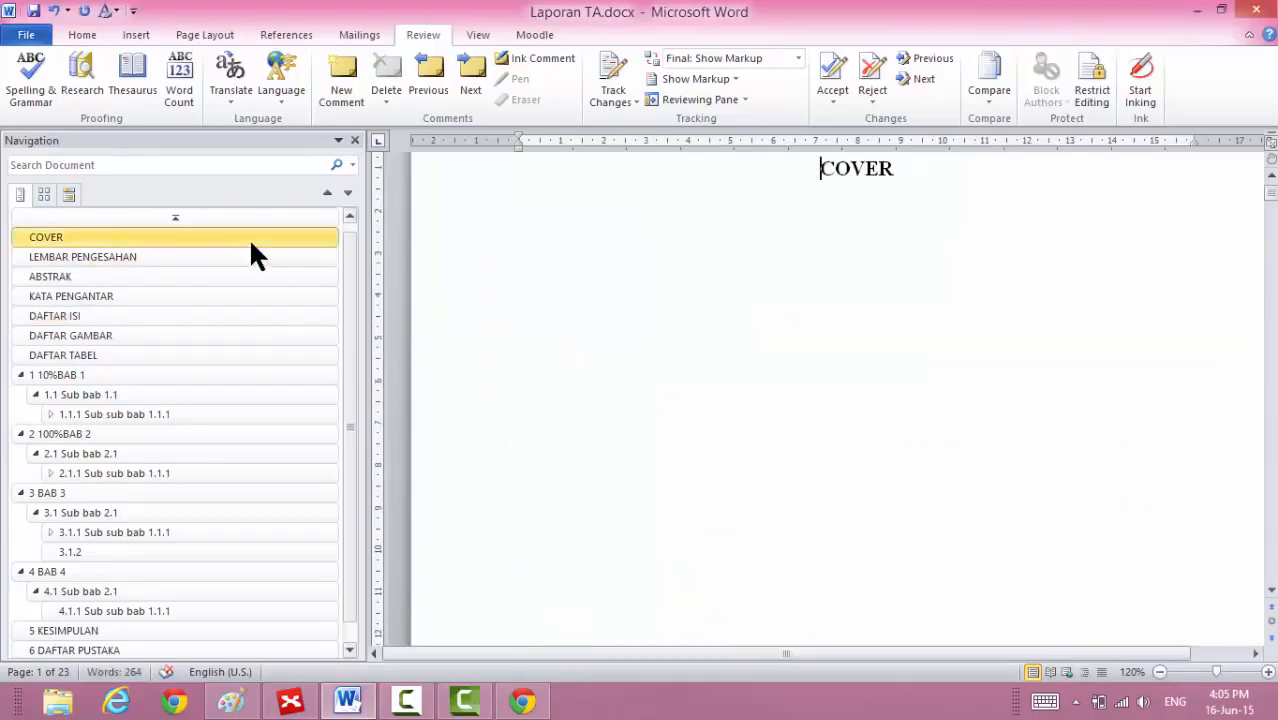
left_click(499, 183)
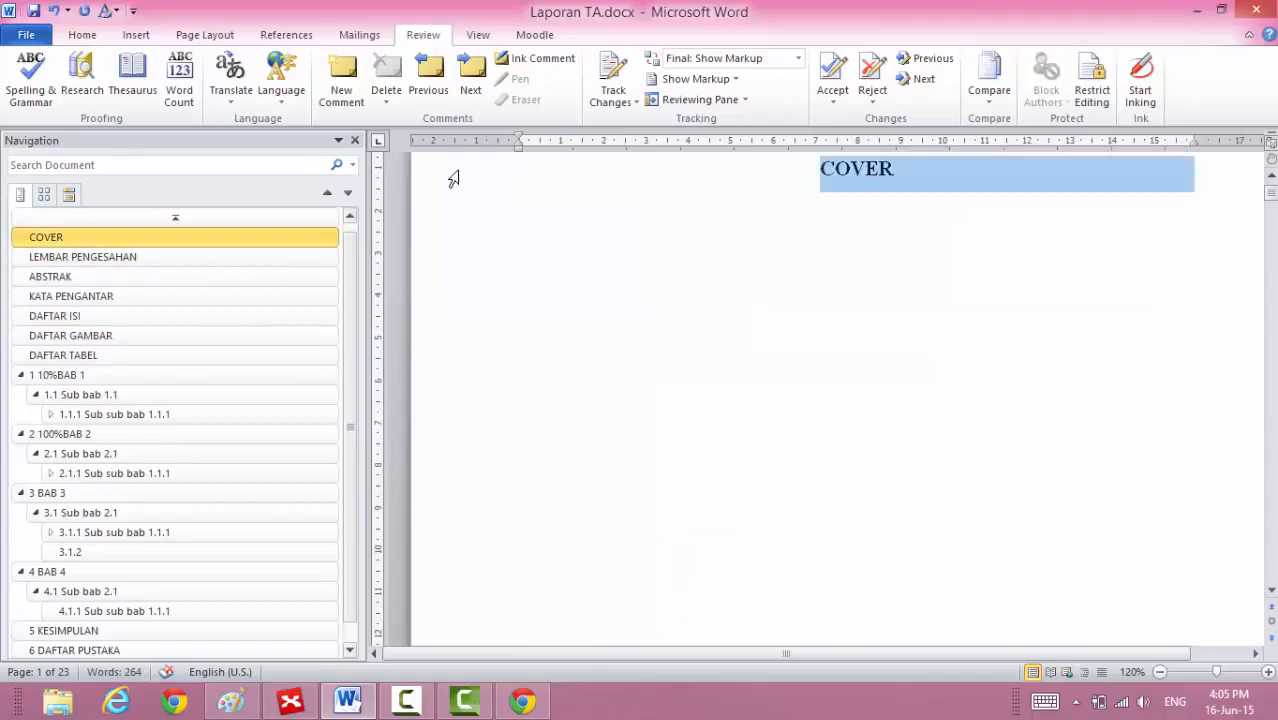
left_click(82, 35)
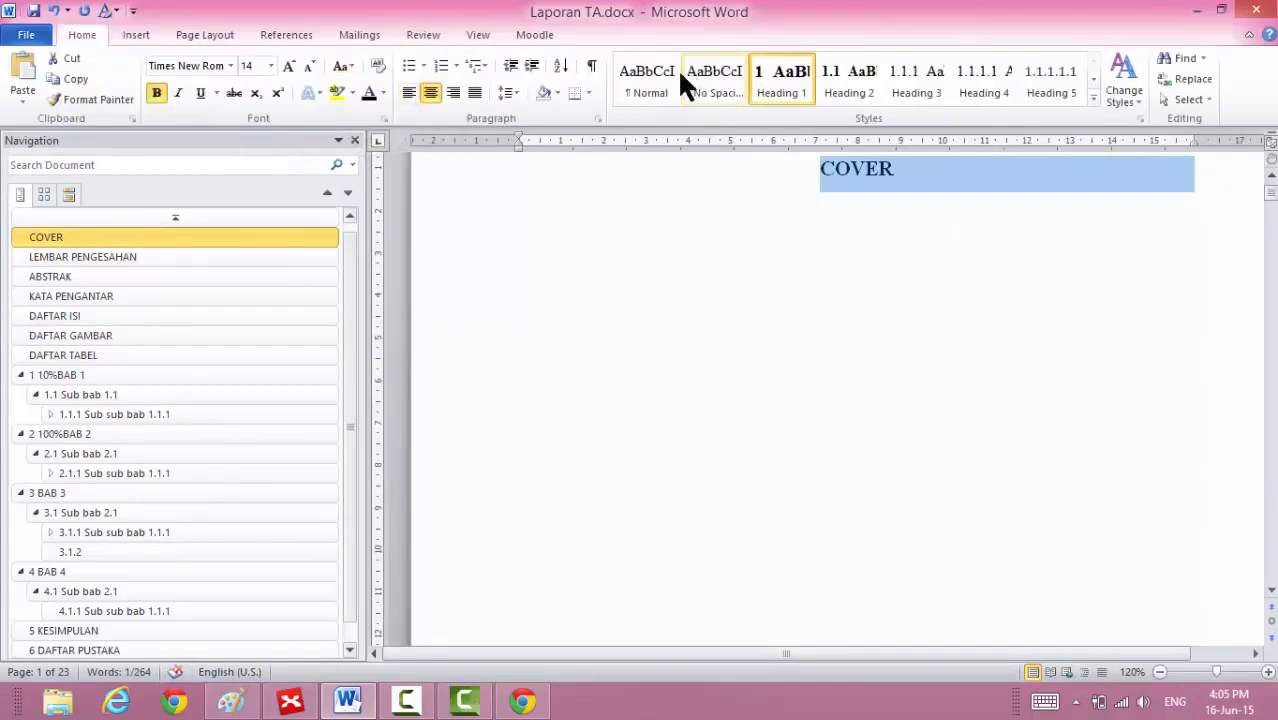
left_click(641, 75)
left_click(727, 300)
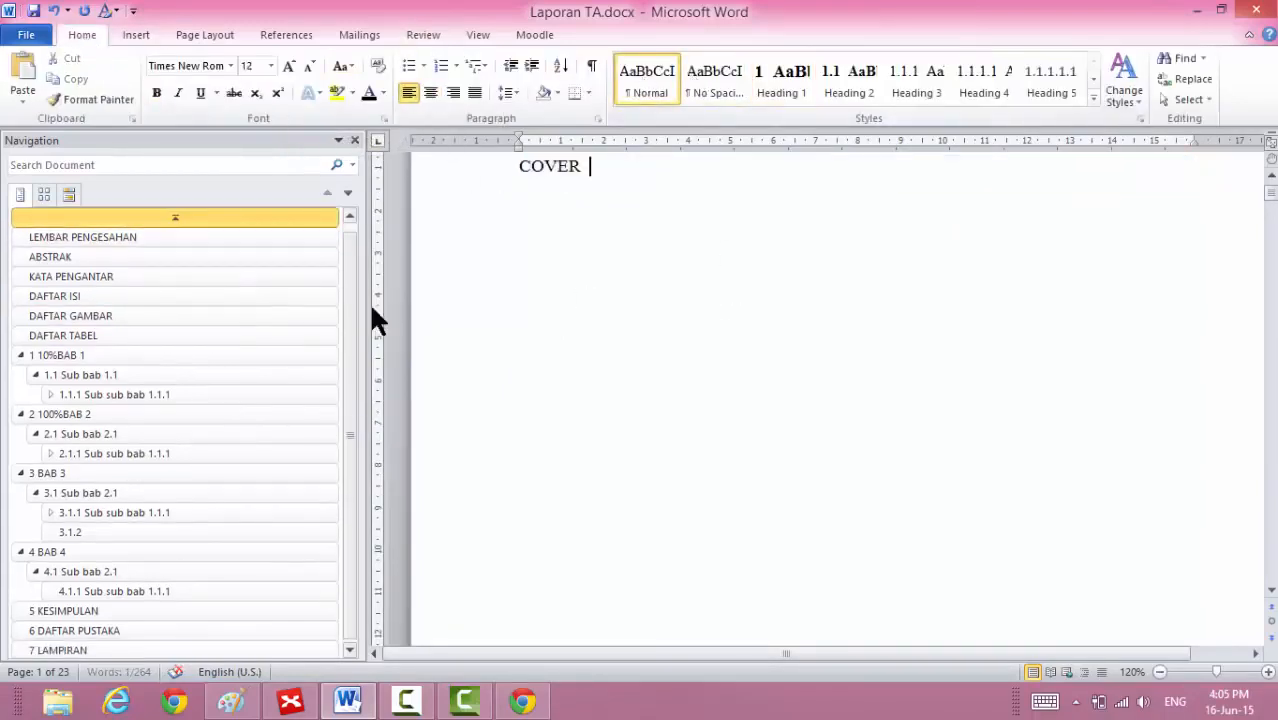
Update the entire table of contents on the DAFTAR ISI page.
left_click(246, 300)
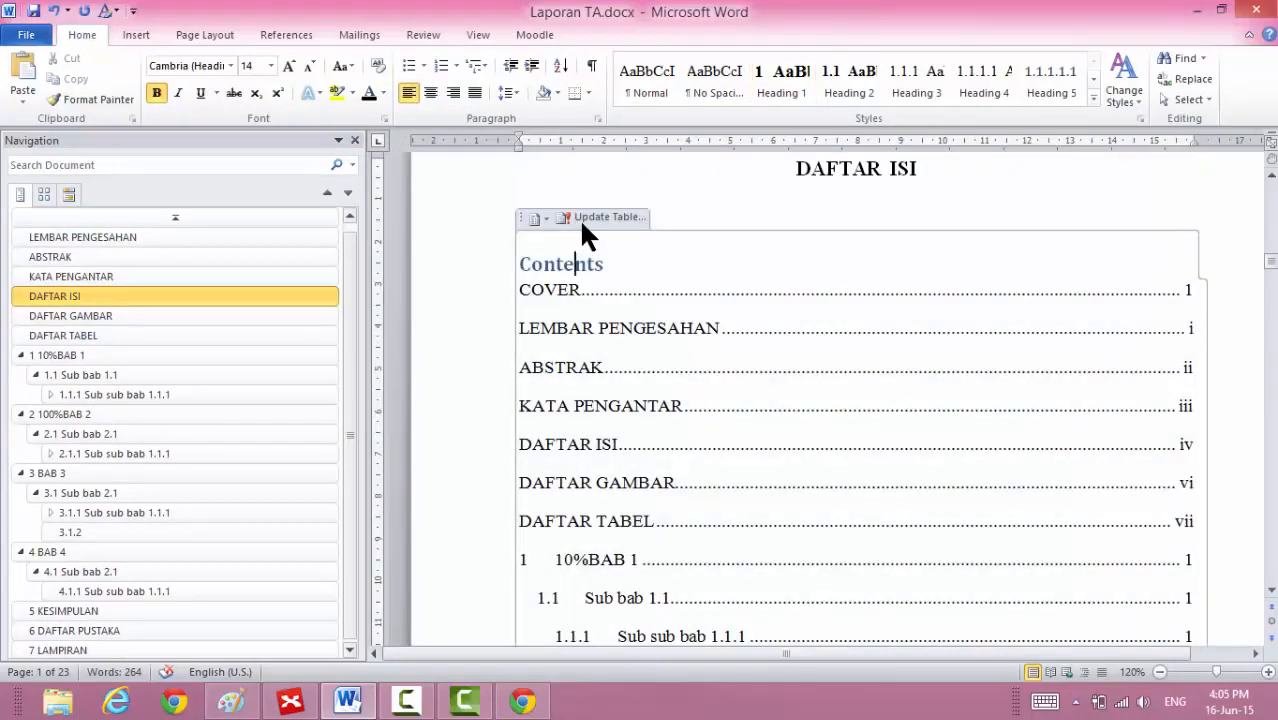
left_click(580, 218)
left_click(587, 347)
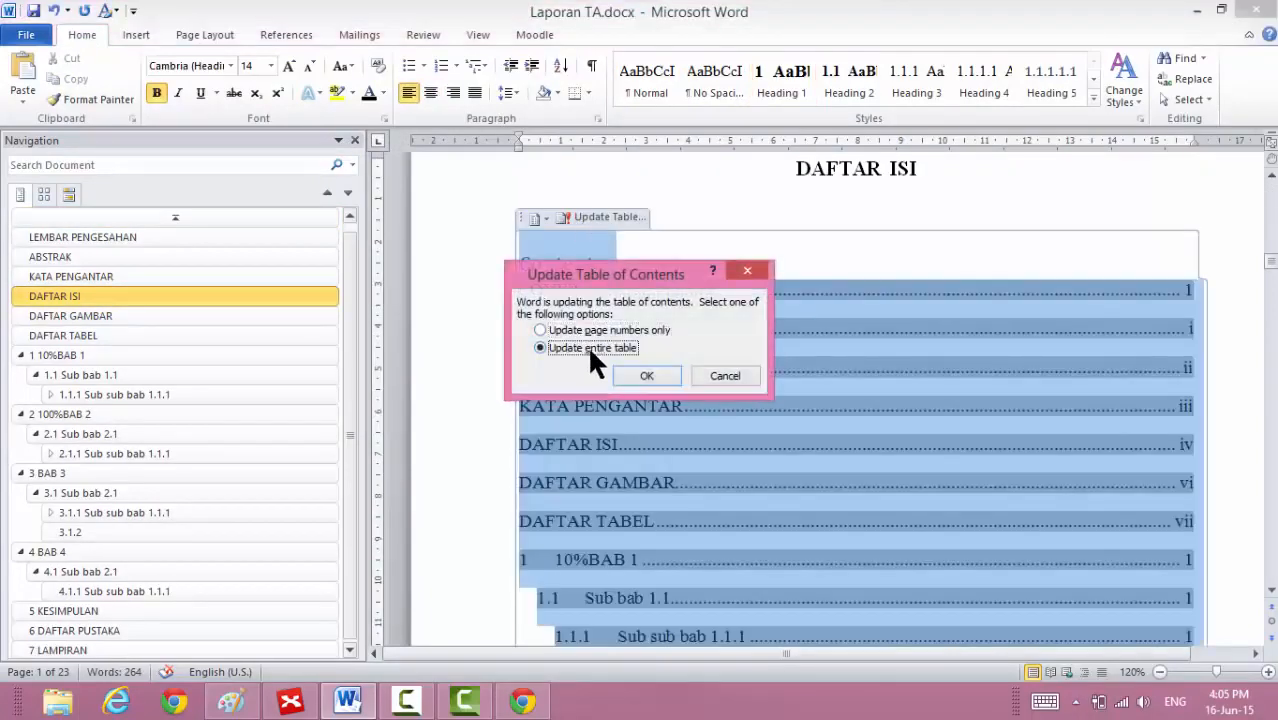
left_click(646, 376)
Delete the "Contents" title above the list on the DAFTAR ISI page and update the entire table again.
key("shift+Down")
key("shift+Up")
key("shift+Right")
key("shift+Right")
key("shift+Right")
key("shift+Right")
key("shift+Right")
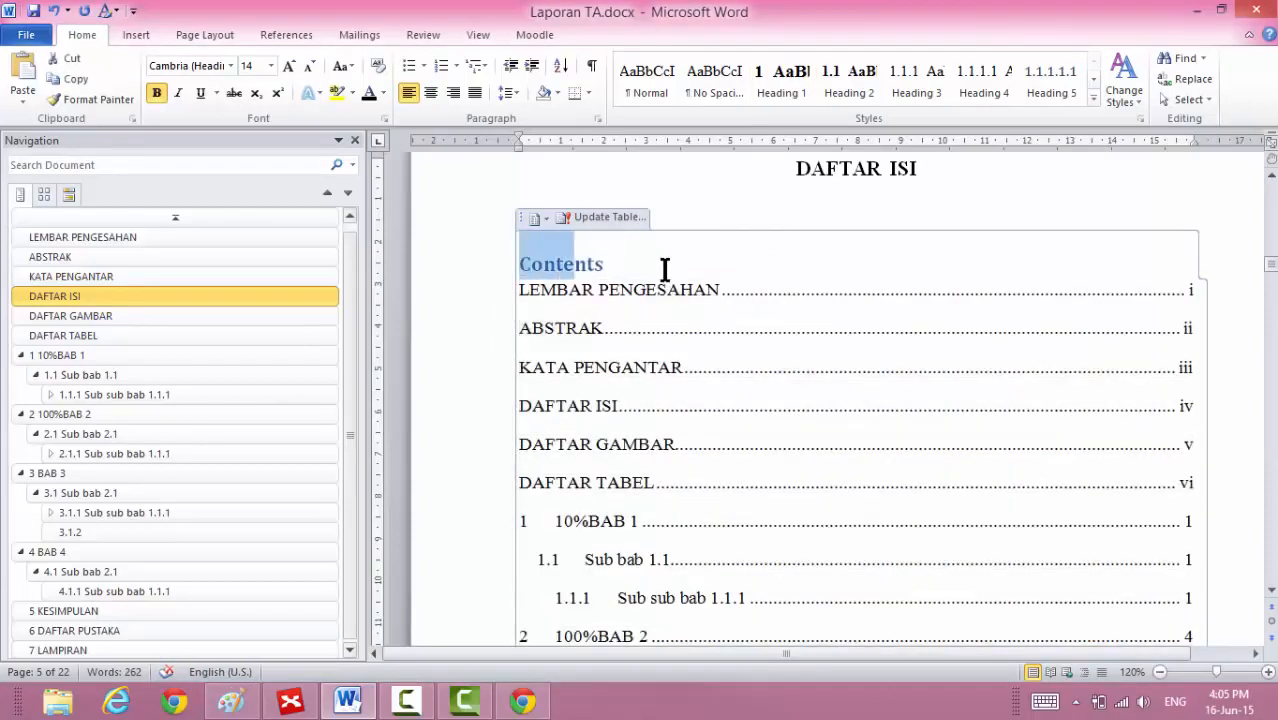
key("shift+Right")
key("shift+Right")
key("shift+Right")
key("shift+Right")
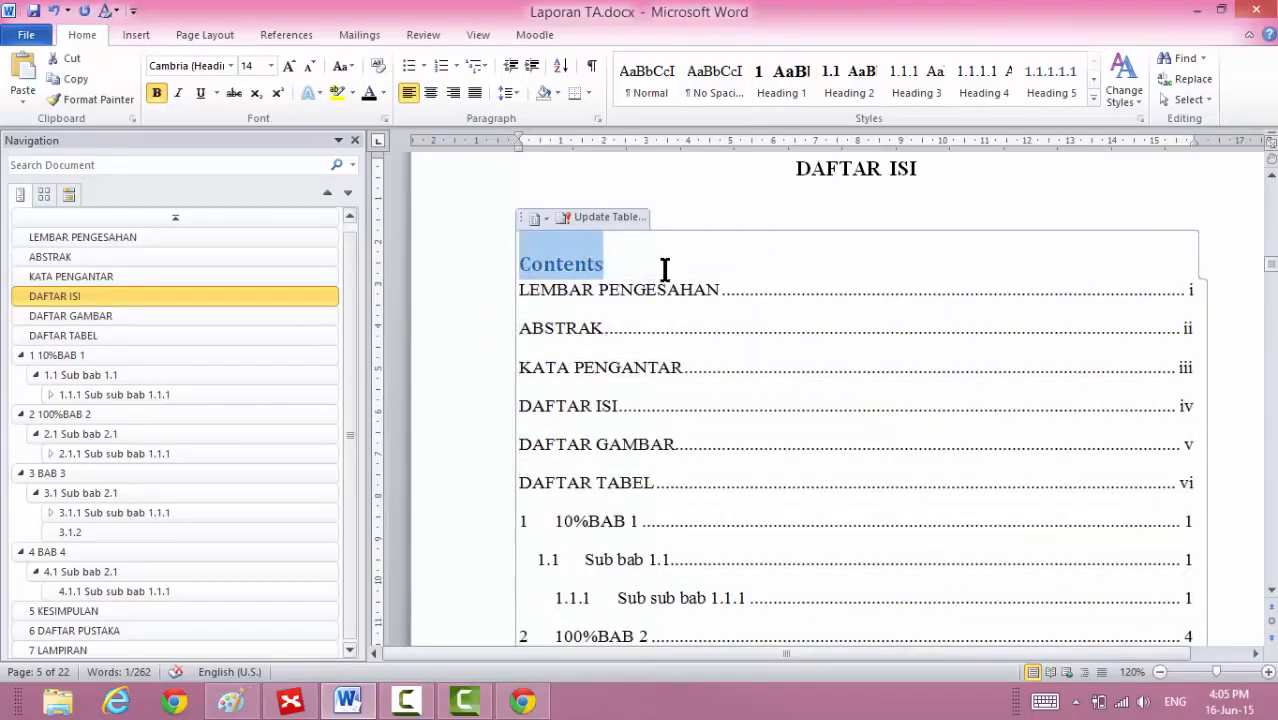
key("Delete")
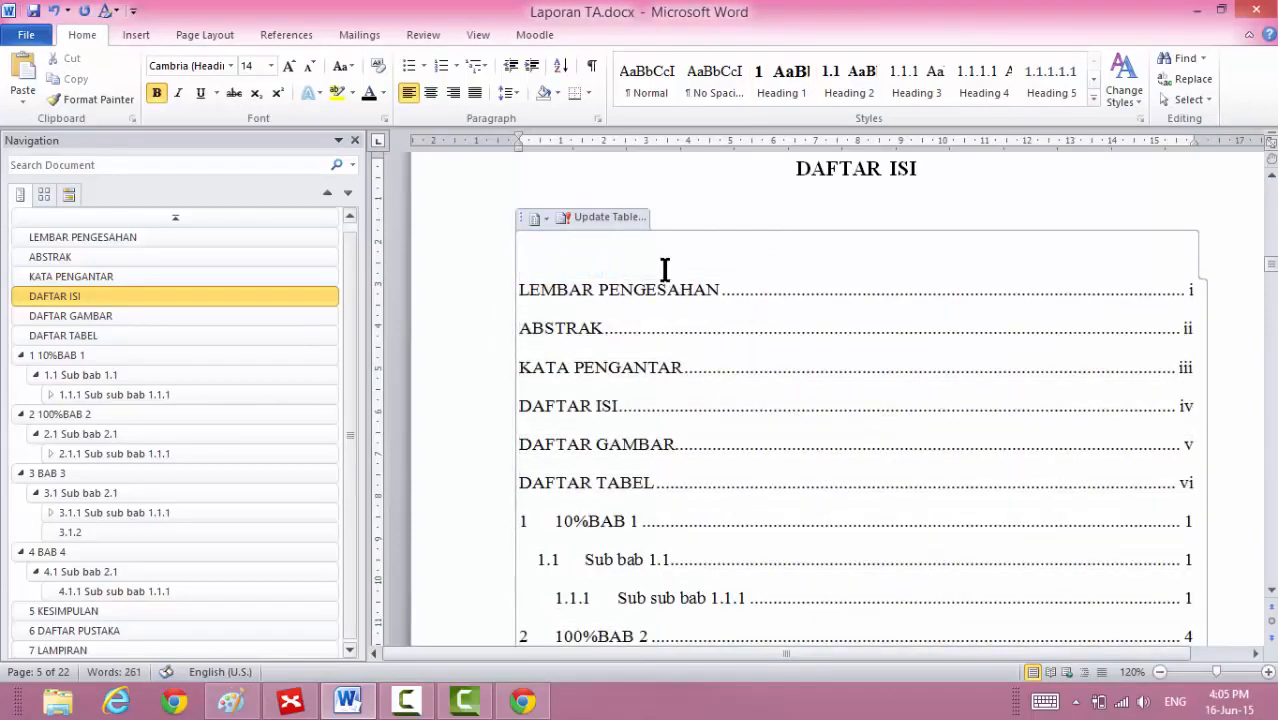
left_click(602, 216)
left_click(545, 348)
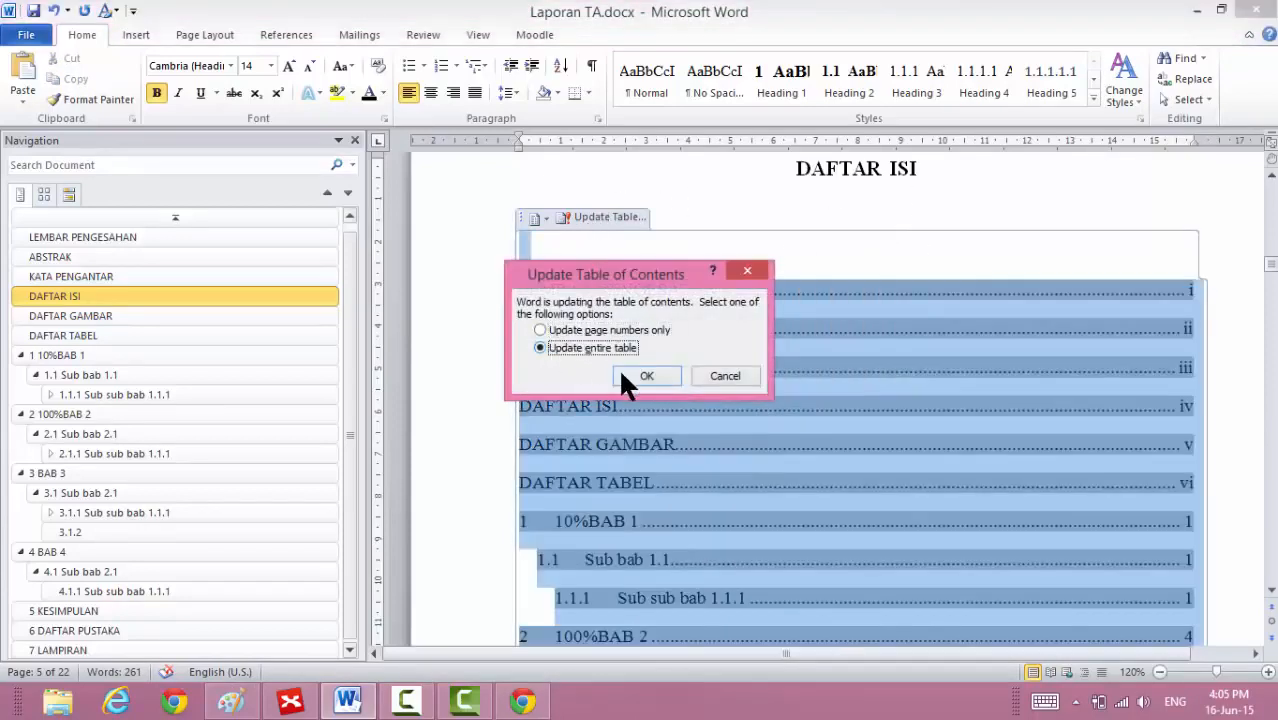
left_click(640, 376)
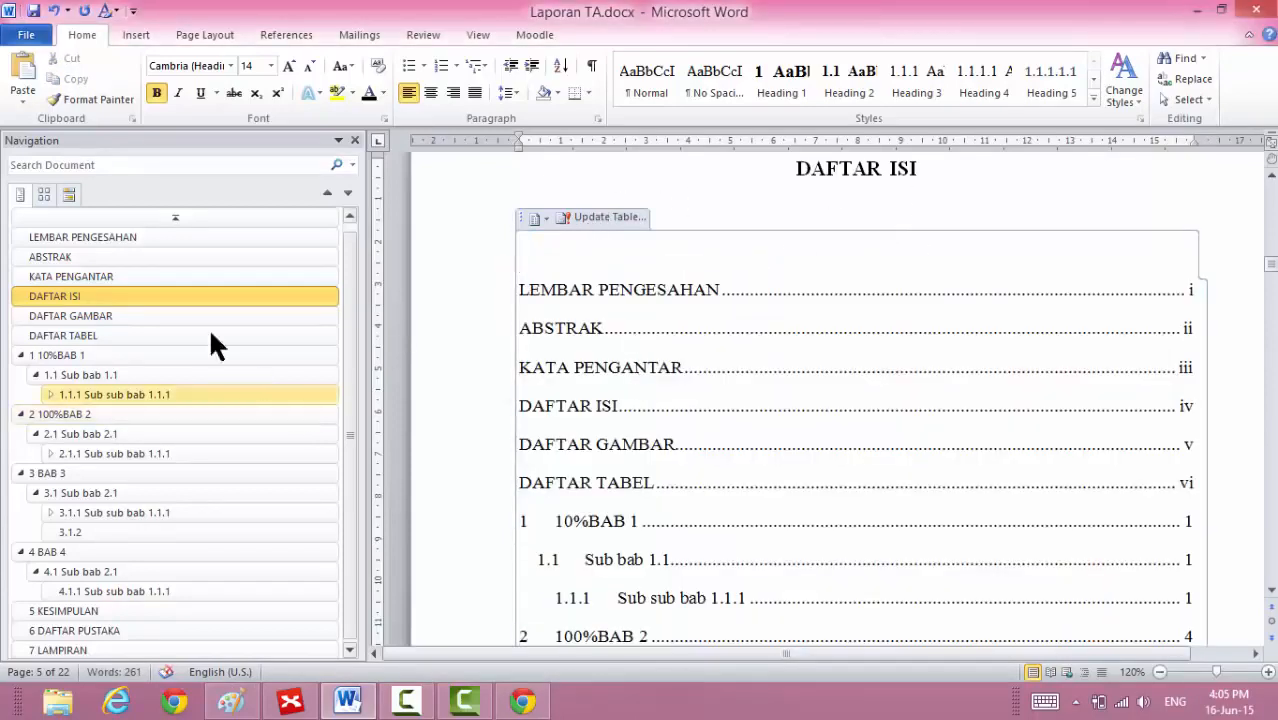
Follow the Gambar 1.1 entry on the DAFTAR GAMBAR page to its caption, and update the entire table of figures.
left_click(173, 313)
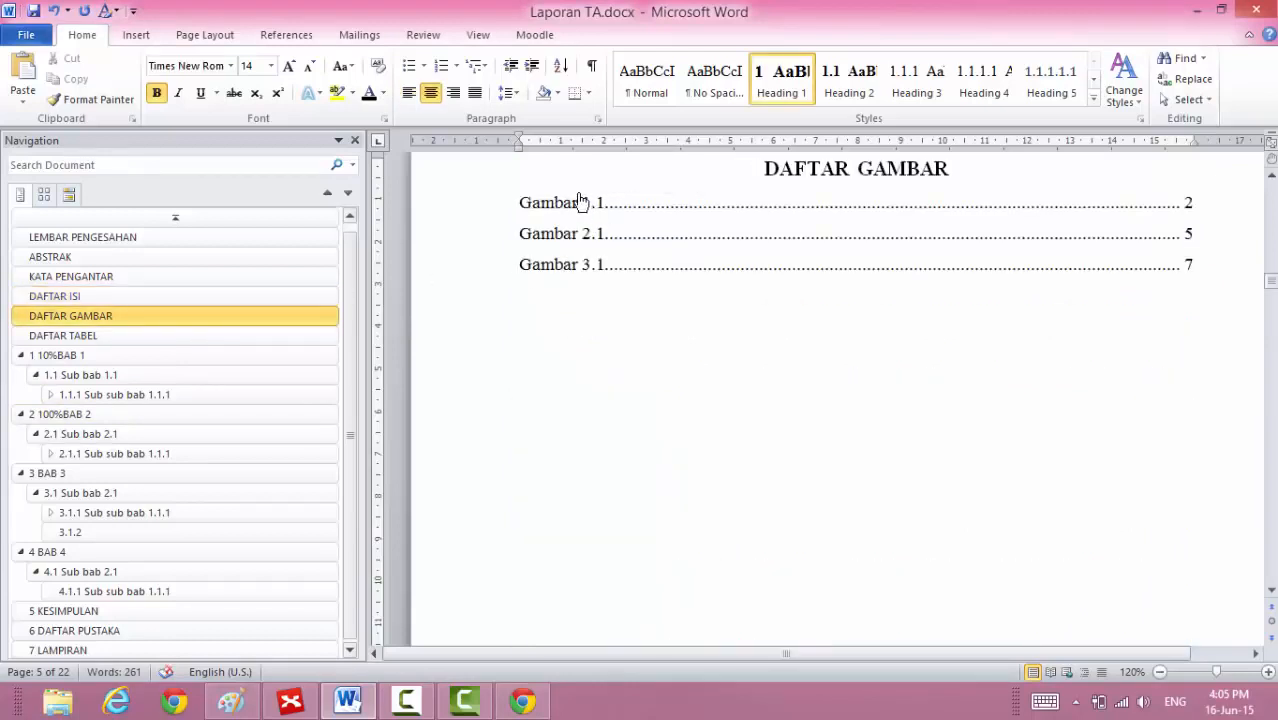
left_click(590, 204, "ctrl")
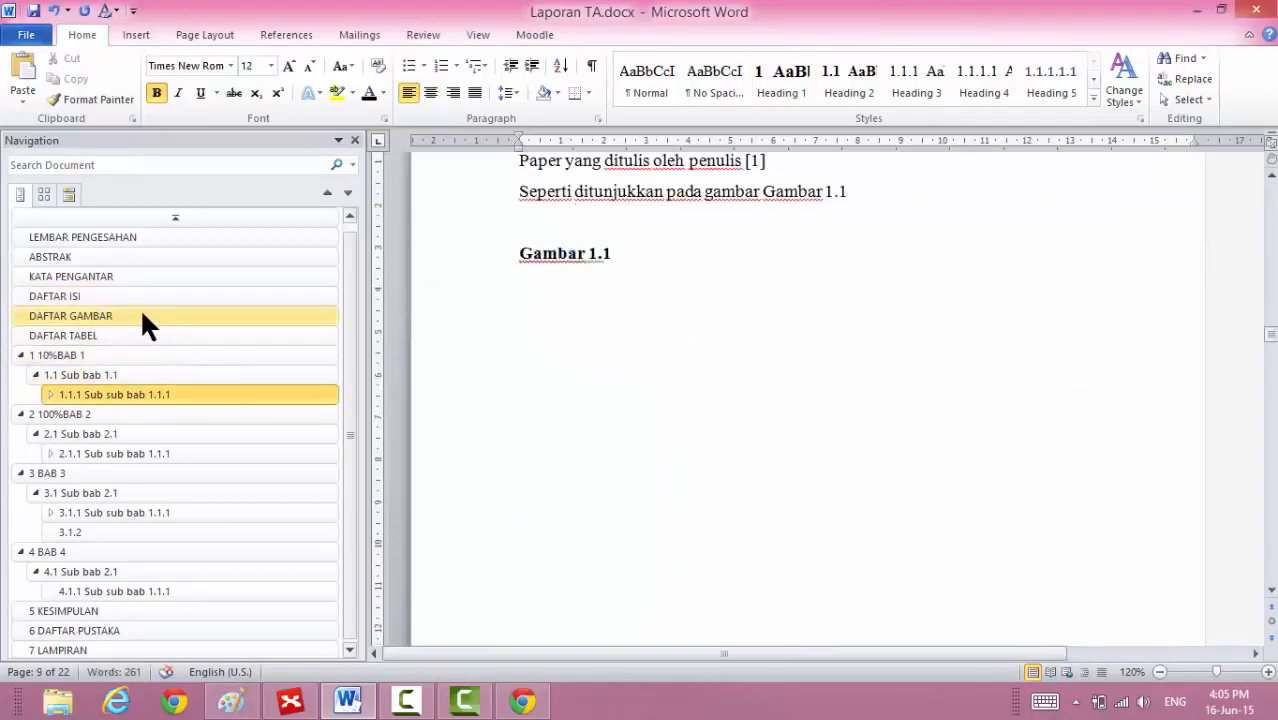
left_click(140, 312)
right_click(535, 203)
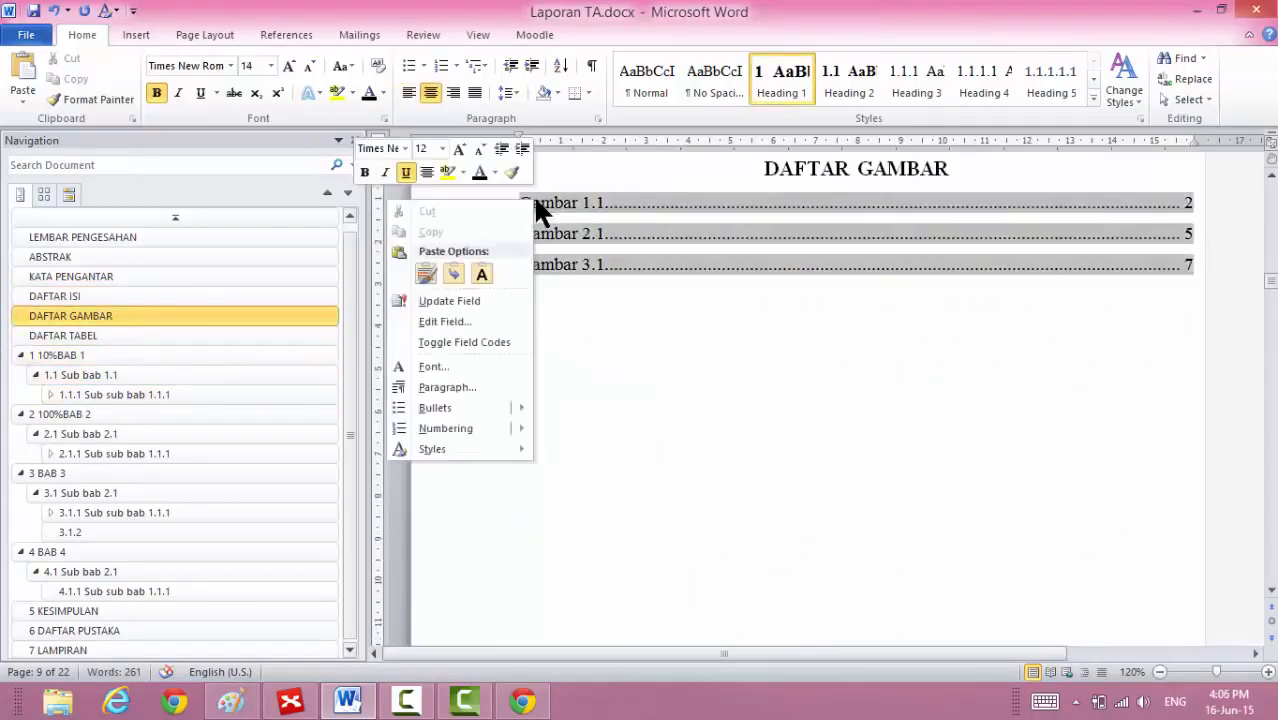
left_click(452, 300)
left_click(562, 343)
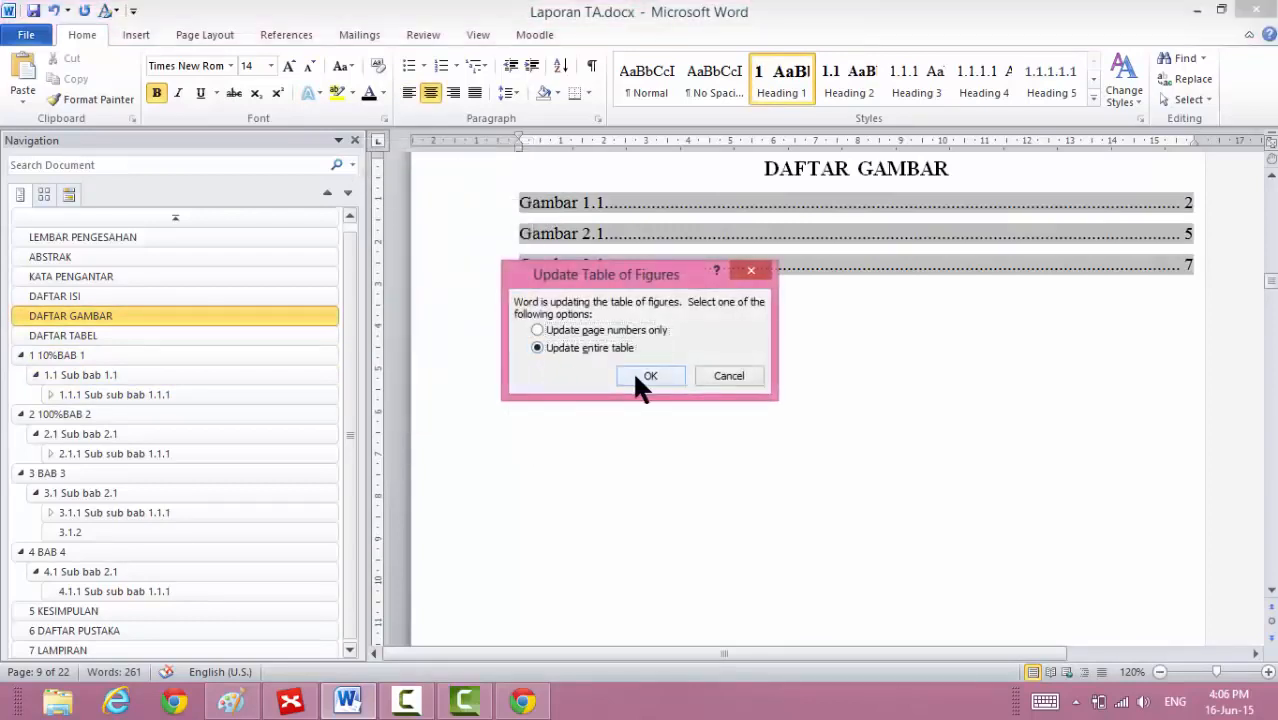
left_click(636, 372)
Update the entire list of tables on the DAFTAR TABEL page.
left_click(250, 335)
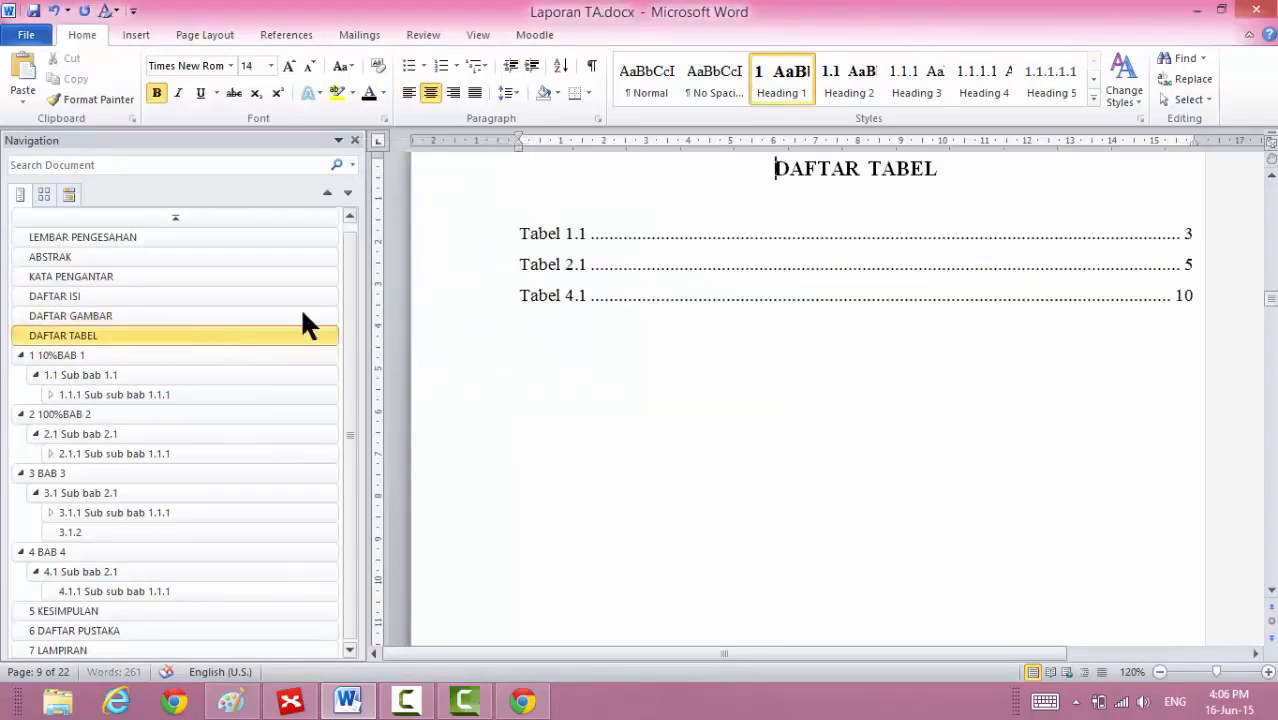
right_click(584, 240)
left_click(504, 334)
left_click(562, 348)
left_click(648, 377)
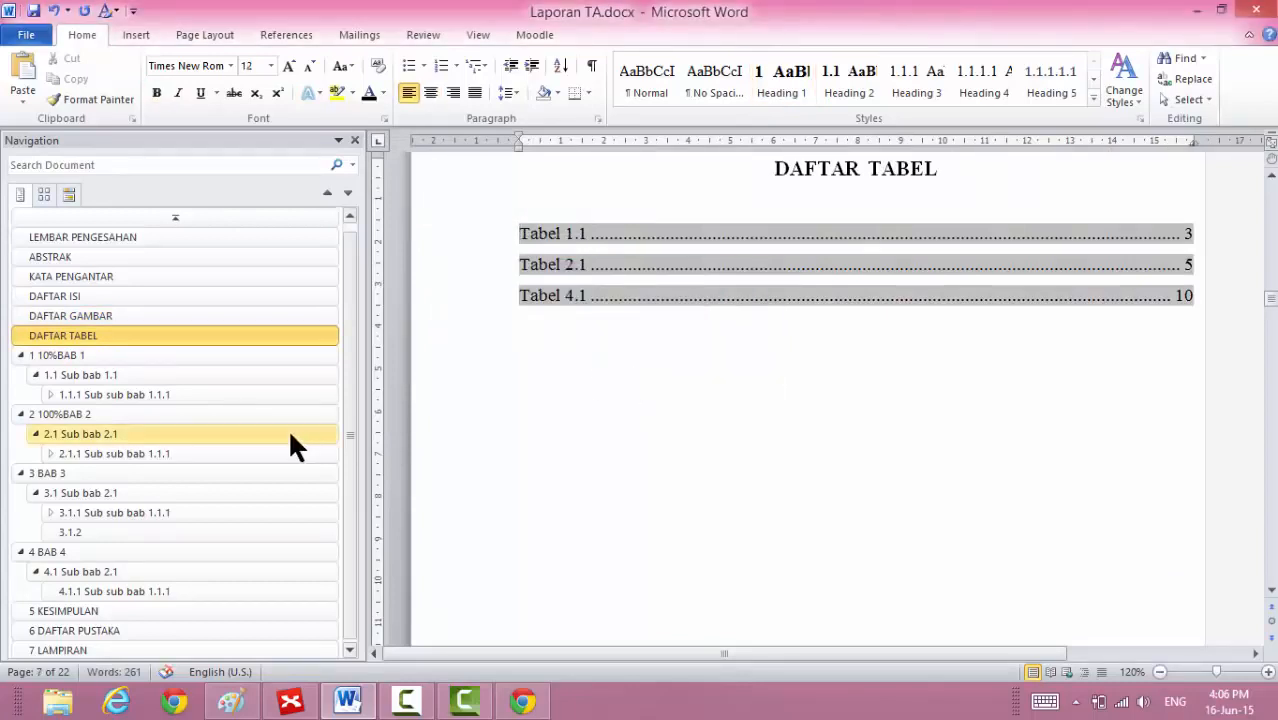
left_click(177, 431)
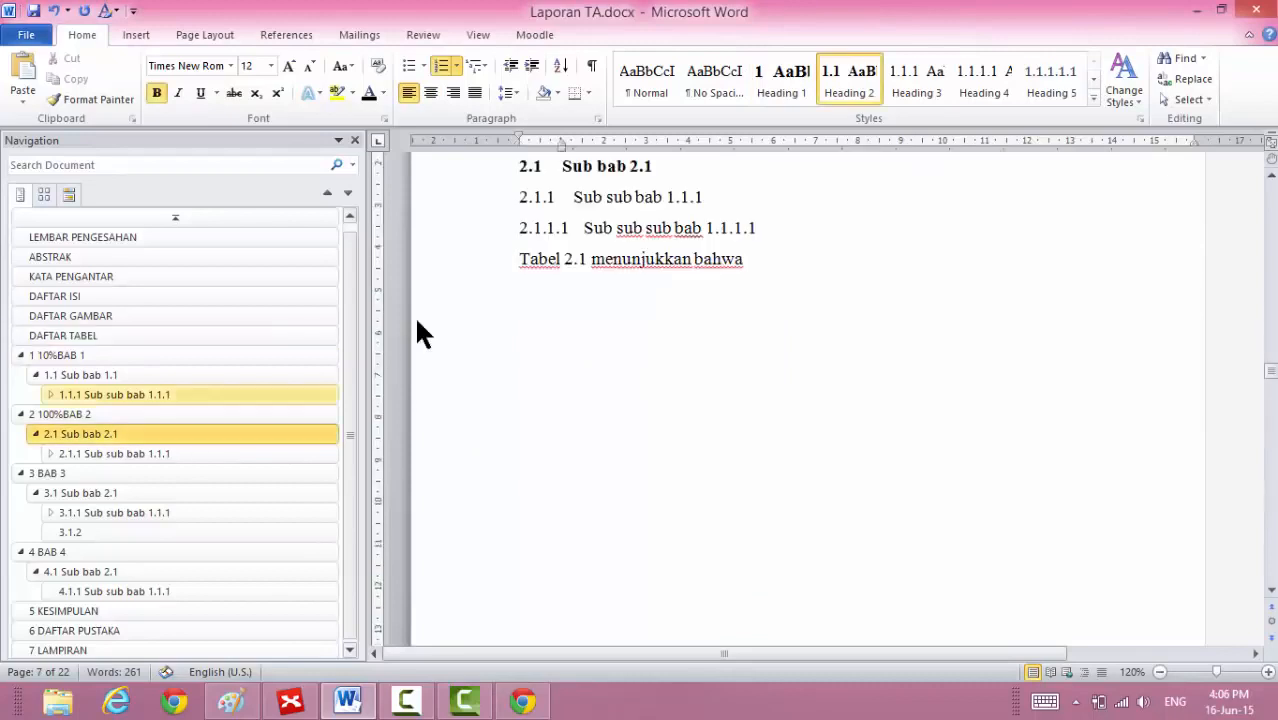
left_click(479, 205)
left_click(619, 326)
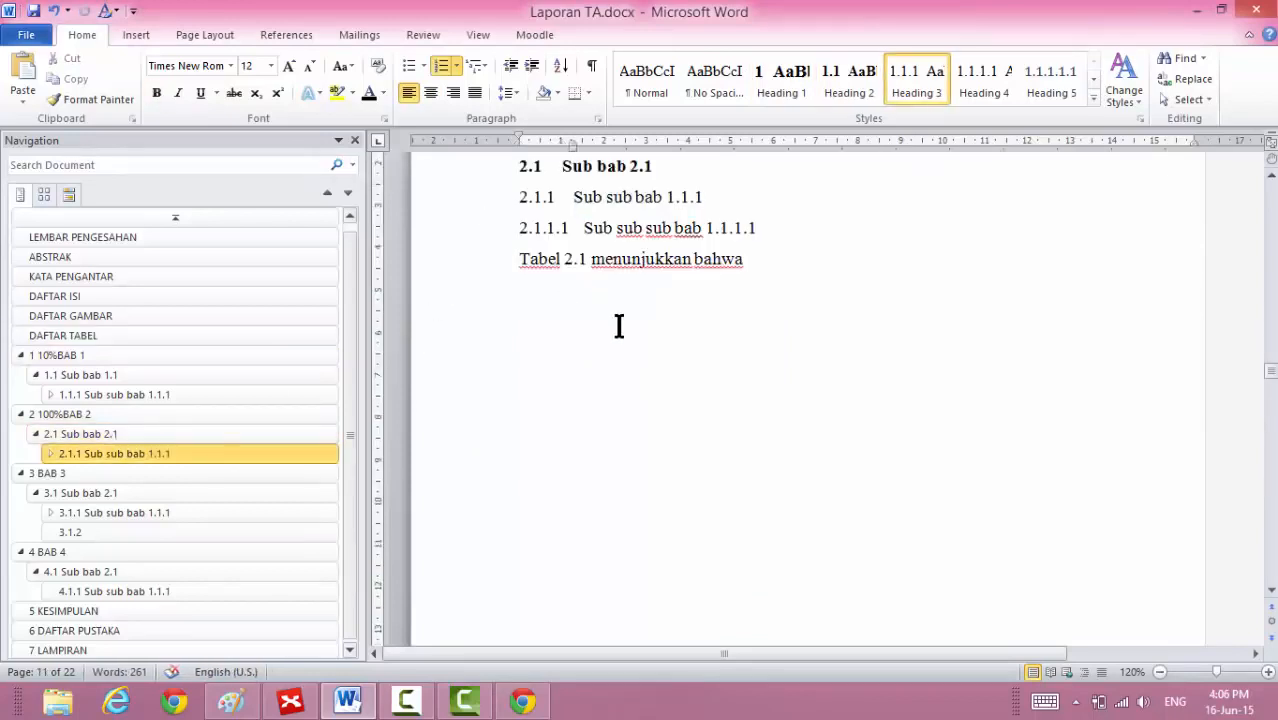
key("Return")
key("Return")
key("ctrl+z")
key("ctrl+z")
key("ctrl+z")
Copy the 2.1.1.1 subheading in BAB 2 and paste it below the sentence "Tabel 2.1 menunjukkan bahwa".
left_click(148, 453)
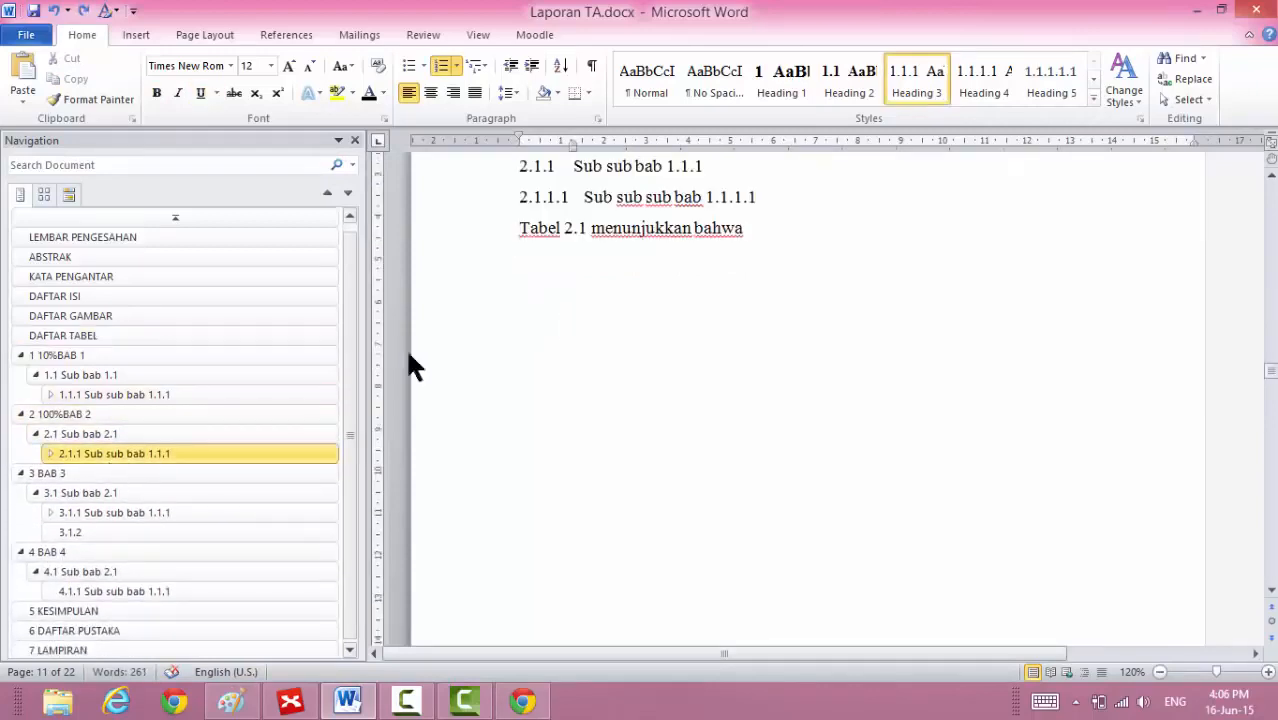
left_click(465, 202)
key("ctrl+c")
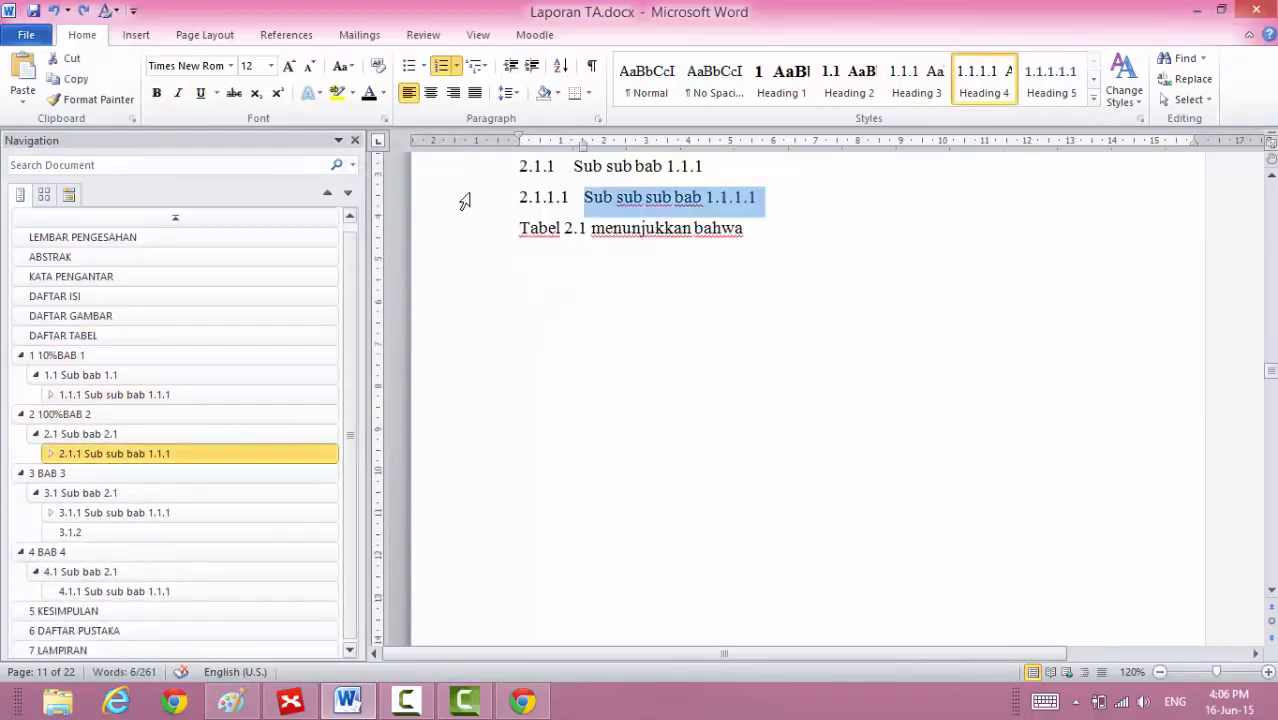
left_click(660, 301)
key("BackSpace")
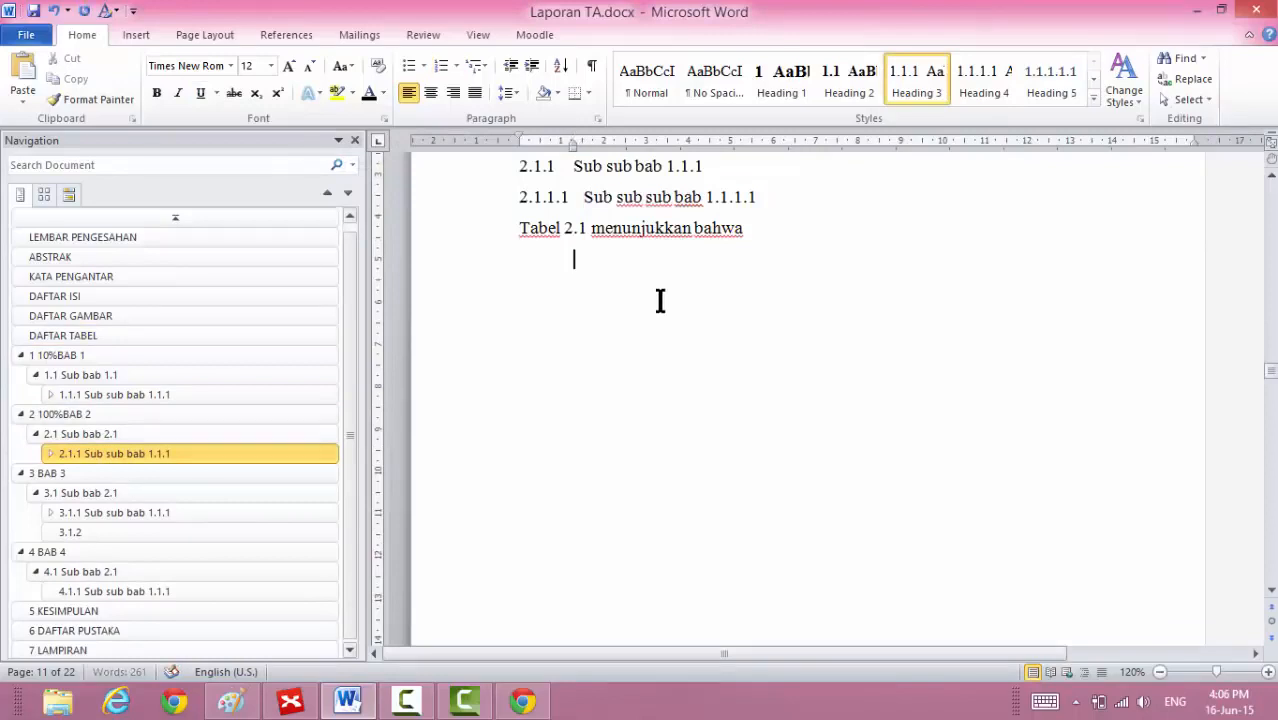
key("ctrl+v")
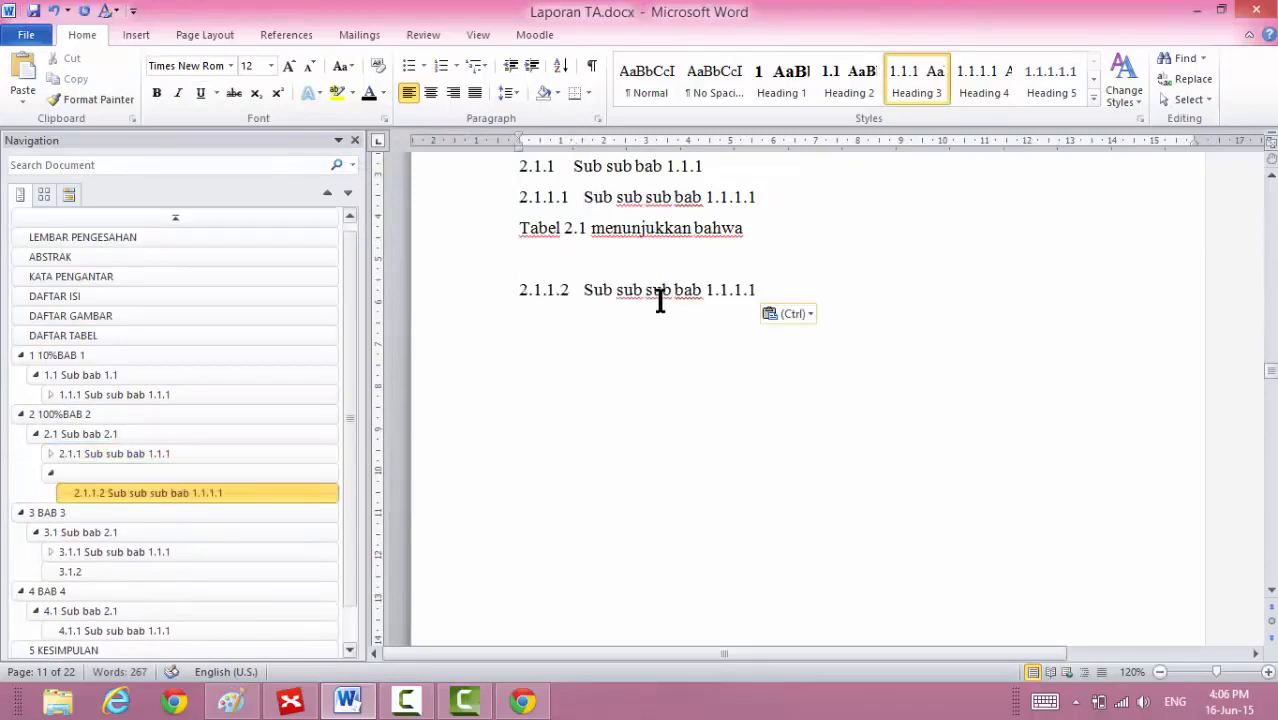
Copy the 2.1.1 subheading in BAB 2 and paste it below the 2.1.1.2 subheading.
left_click(484, 177)
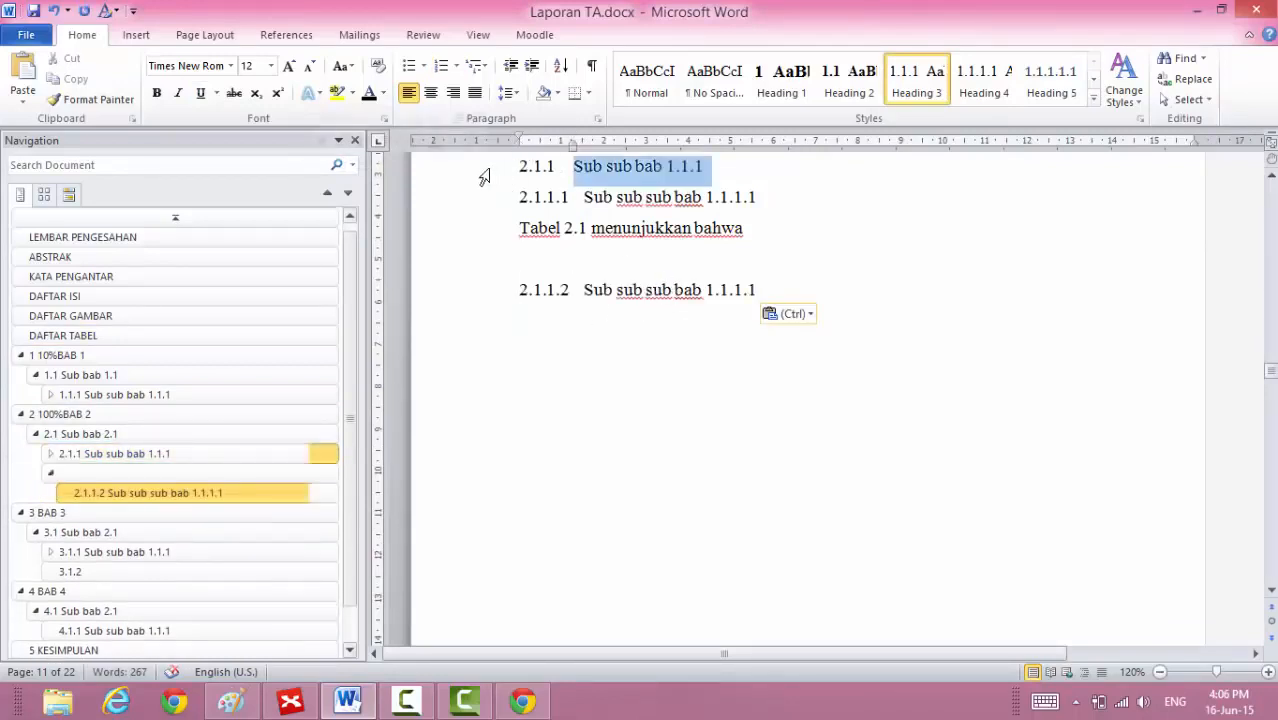
key("ctrl+c")
left_click(525, 359)
key("ctrl+v")
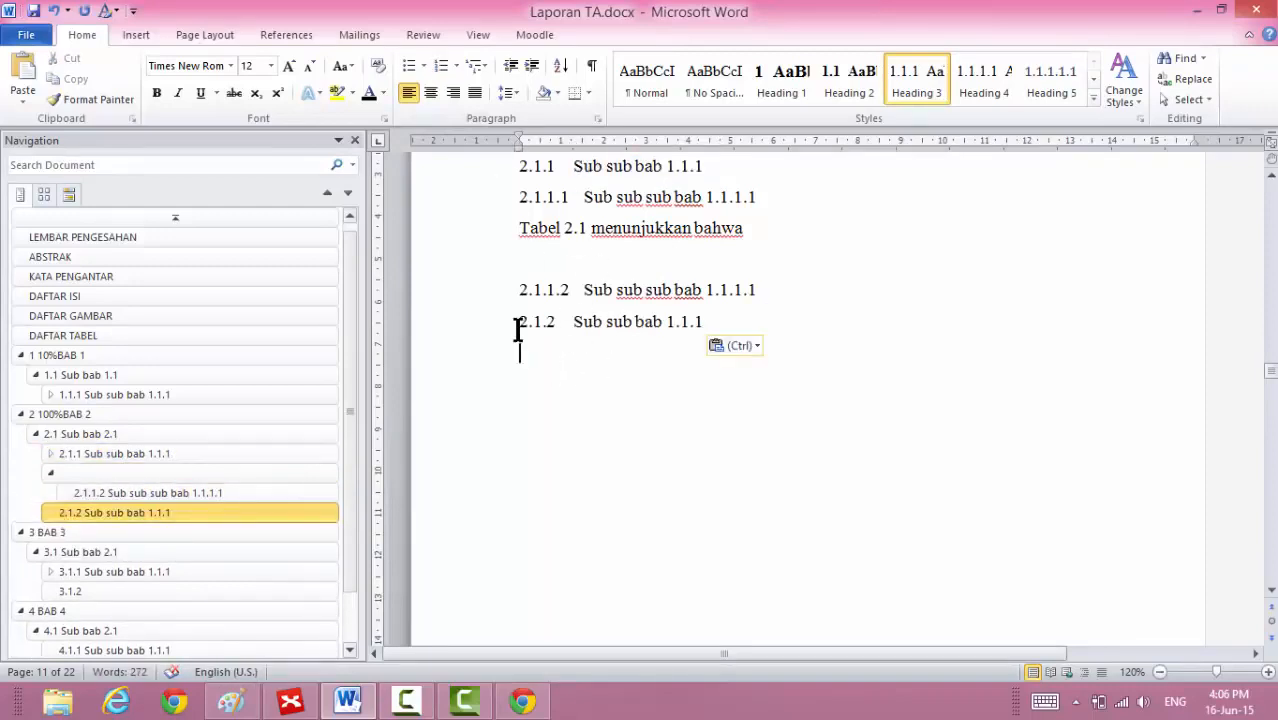
Review the report from the cover page through DAFTAR ISI to the DAFTAR PUSTAKA references.
key("ctrl+Home")
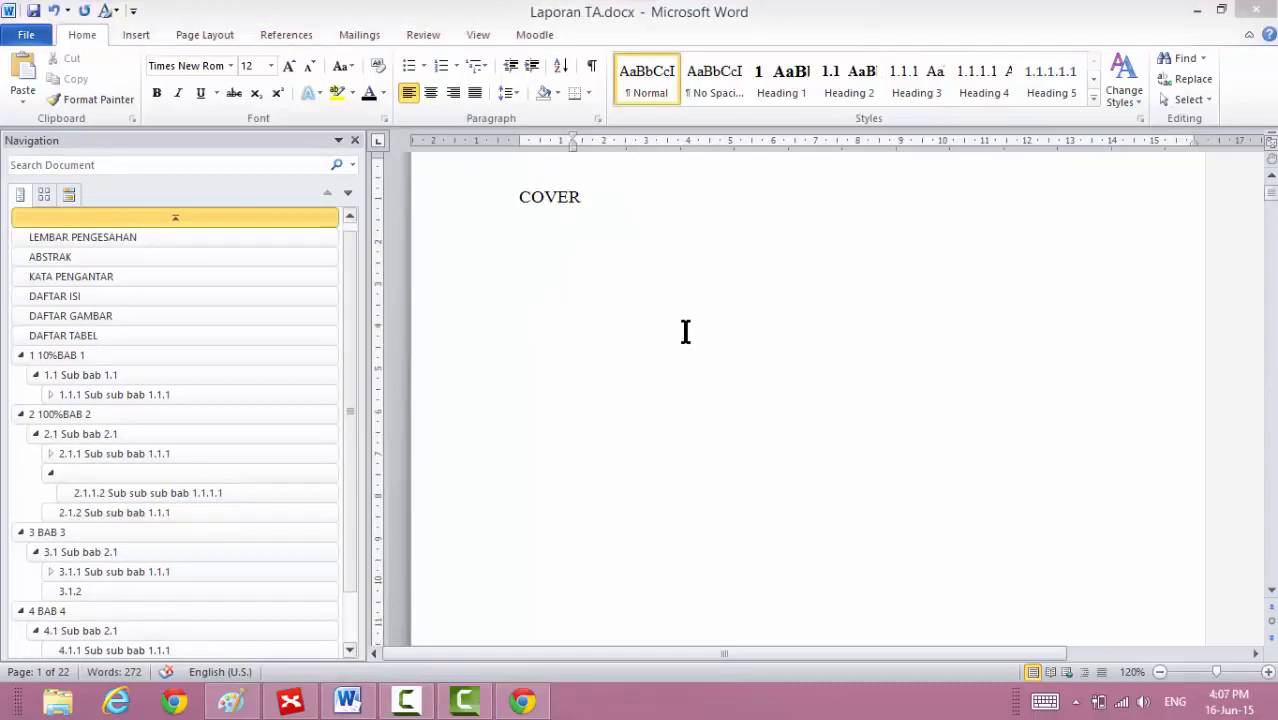
left_click(190, 296)
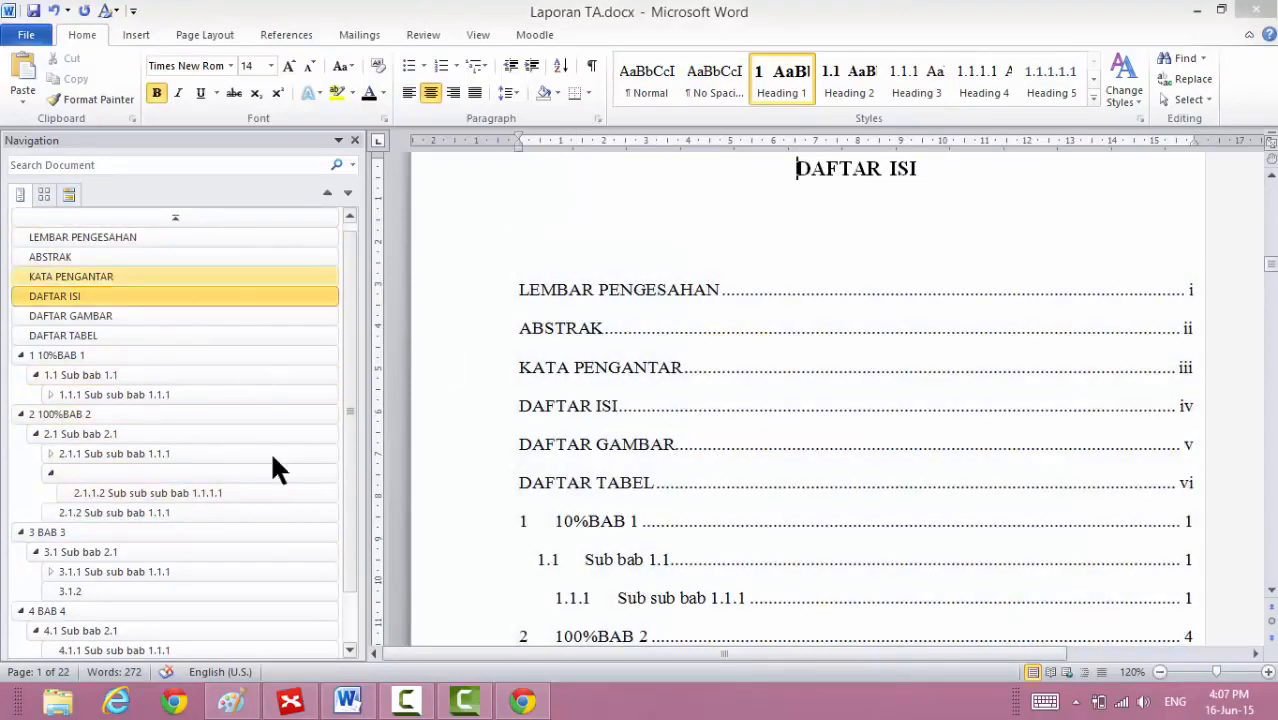
scroll(344, 493, "down", 1)
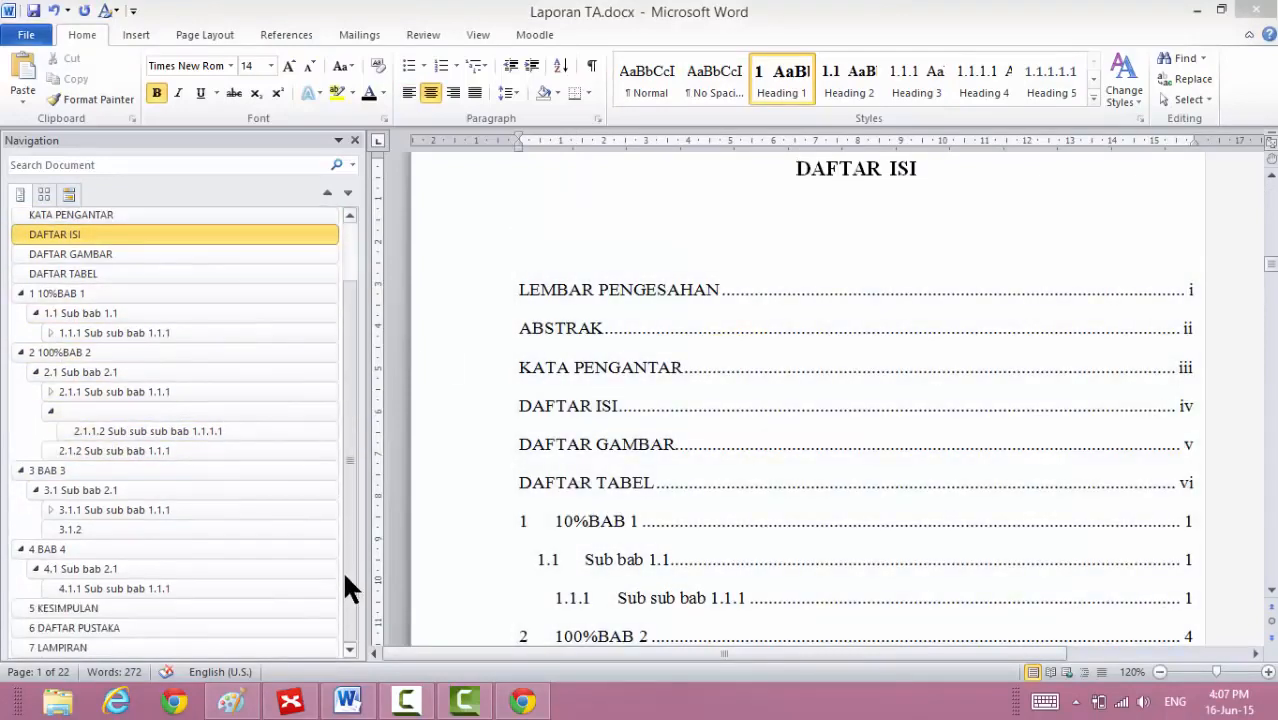
left_click(160, 590)
left_click(131, 622)
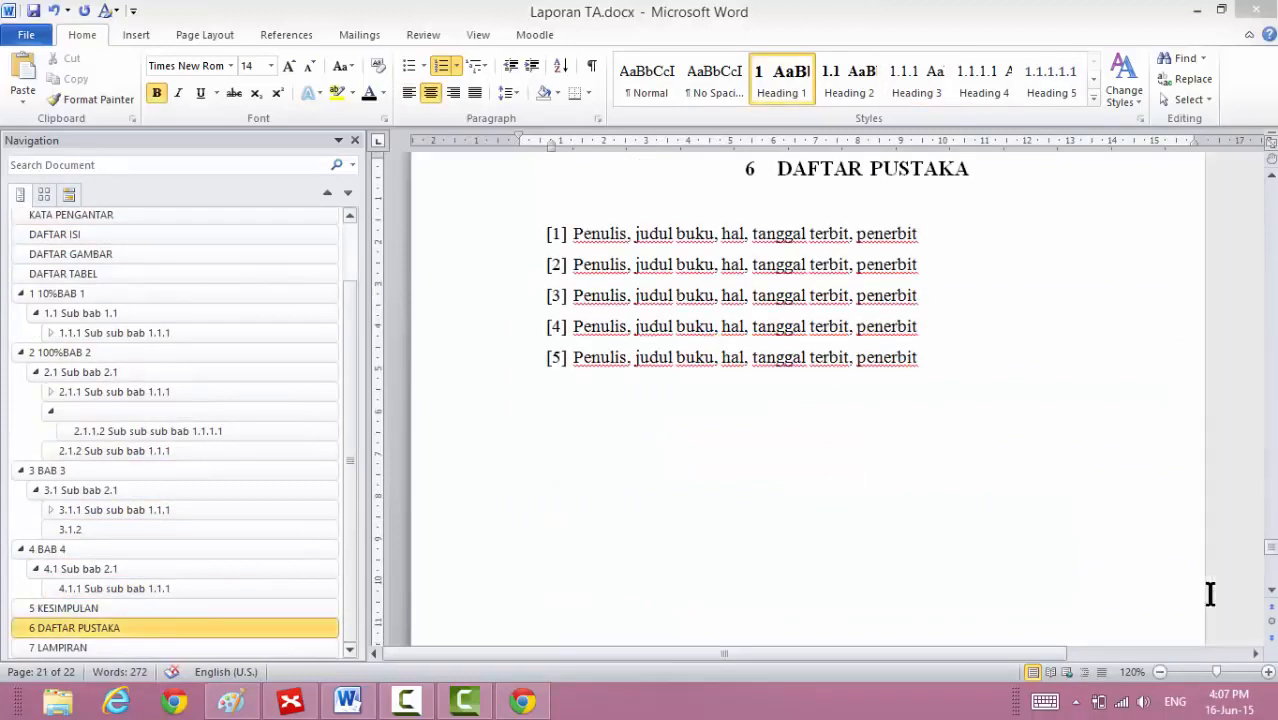
left_click_drag(1272, 552, 1272, 552)
Change the empty heading line above subheading 2.1.1.2 in BAB 2 to the Normal style, and return to BAB 3.
left_click(191, 471)
left_click(114, 411)
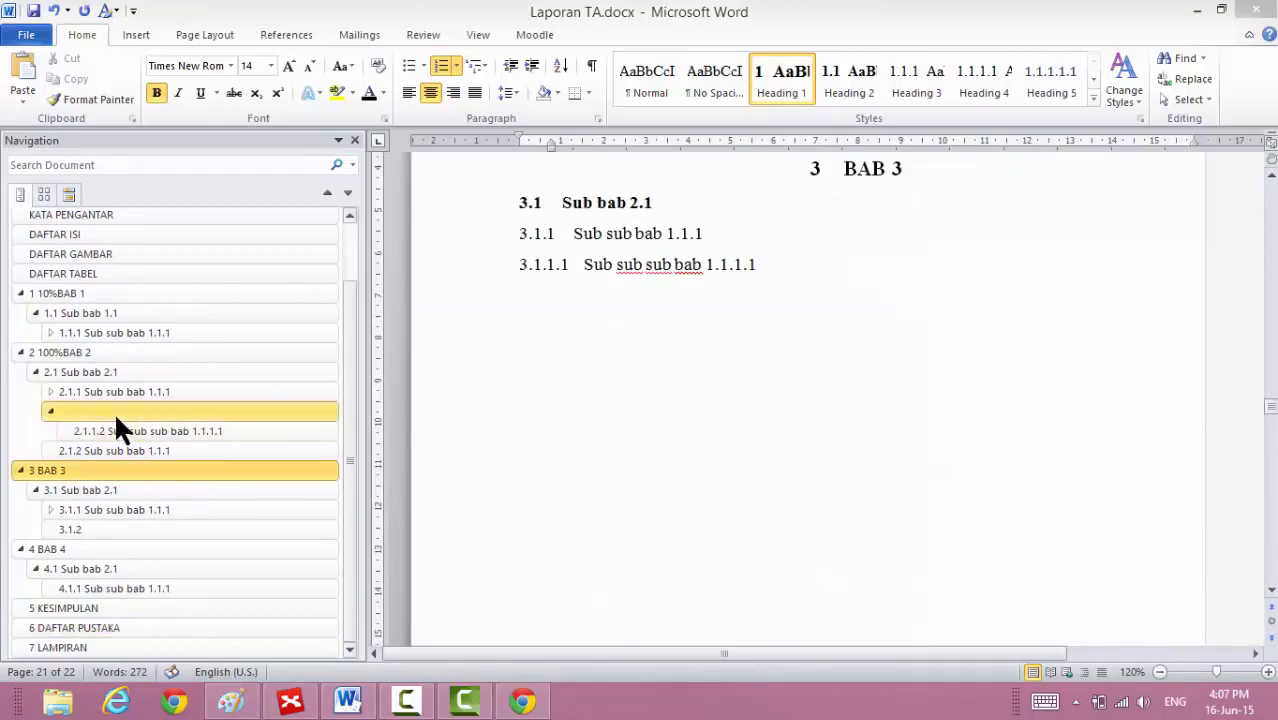
left_click(648, 82)
left_click(166, 469)
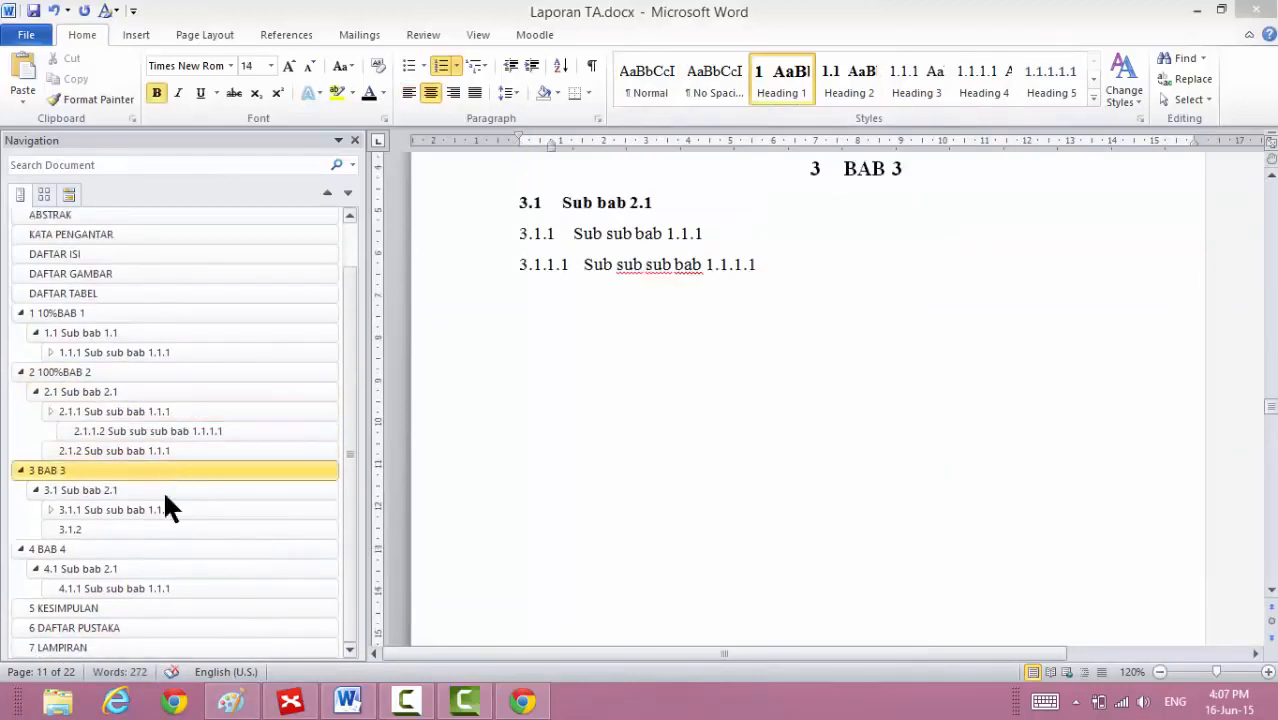